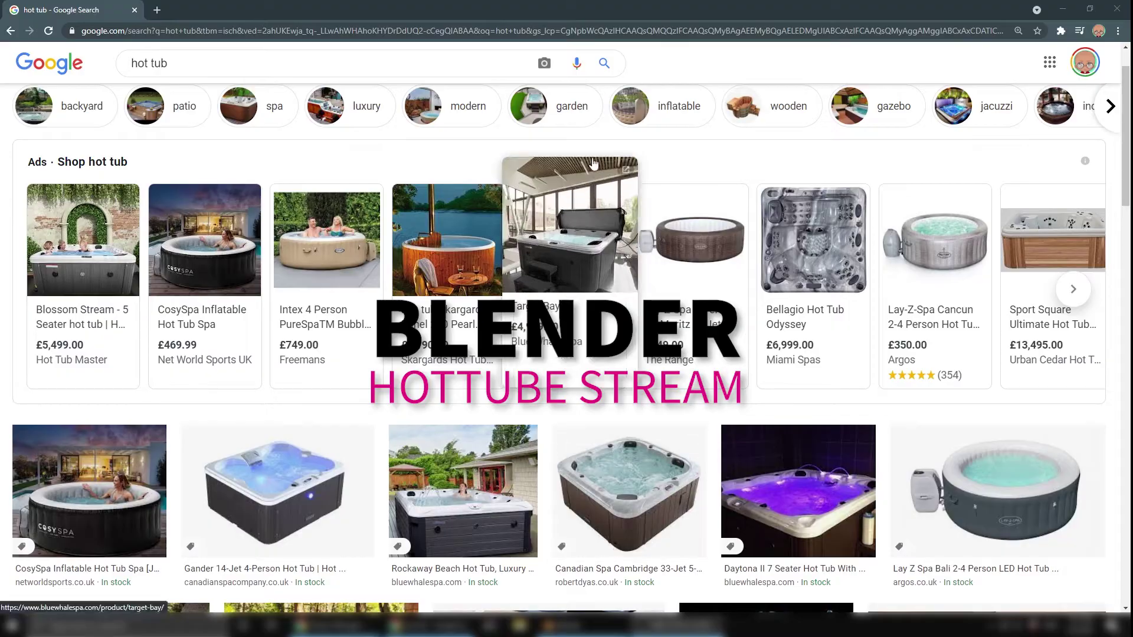
Scroll through the Google Images results for 'hot tub'
scroll(593, 163, down, 3)
scroll(617, 501, down, 8)
scroll(618, 500, up, 7)
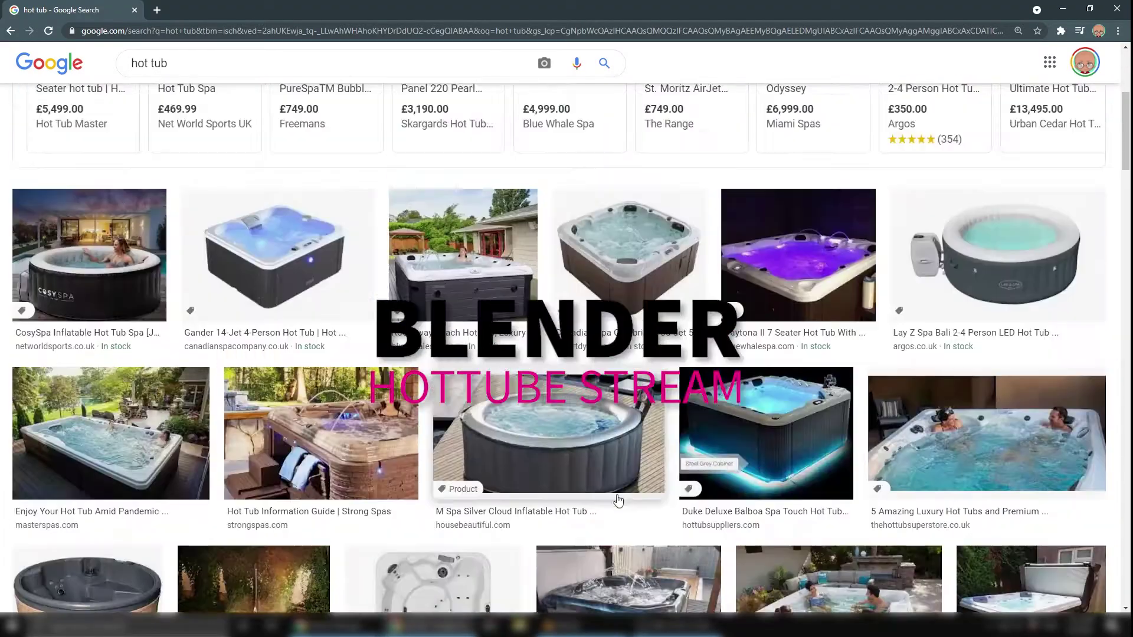
scroll(618, 500, down, 1)
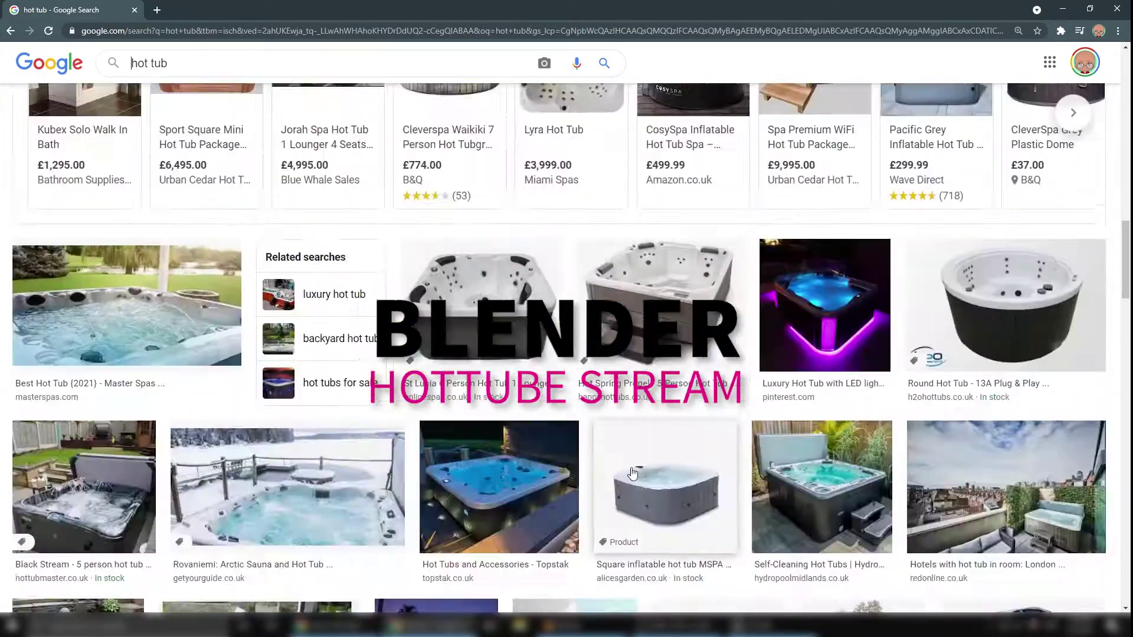
Open a glowing hot tub image's Pinterest pin, browse related pins, then close the tab
click(824, 305)
click(896, 228)
scroll(283, 361, down, 10)
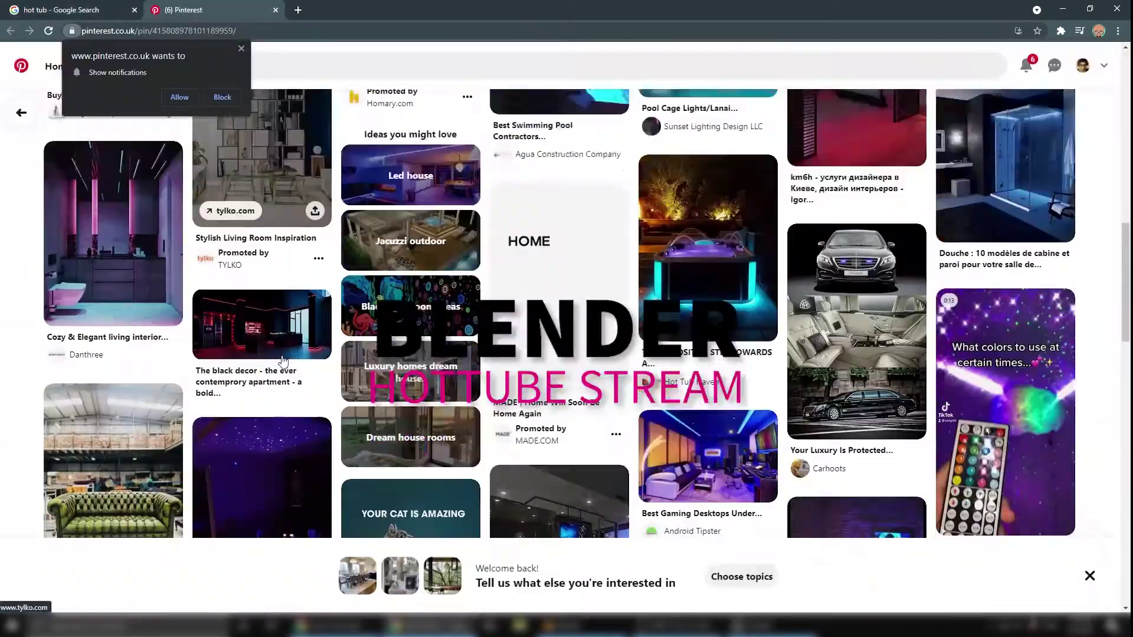
scroll(282, 360, down, 1)
key(ctrl+w)
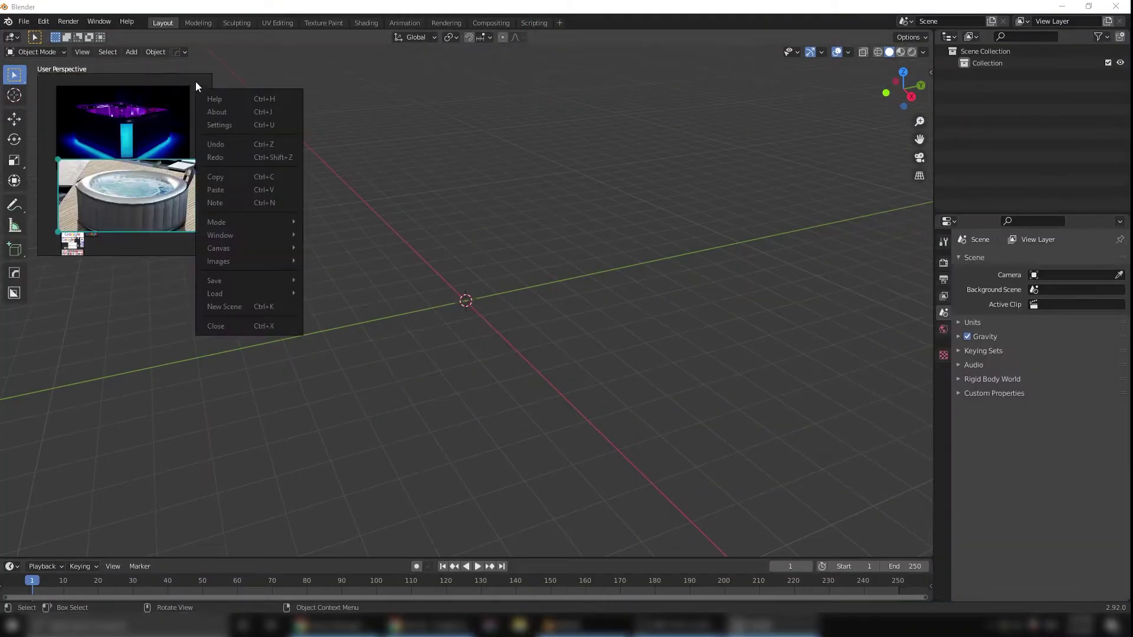
Hide the reference board and add a much shallower cylinder at the origin
click(219, 125)
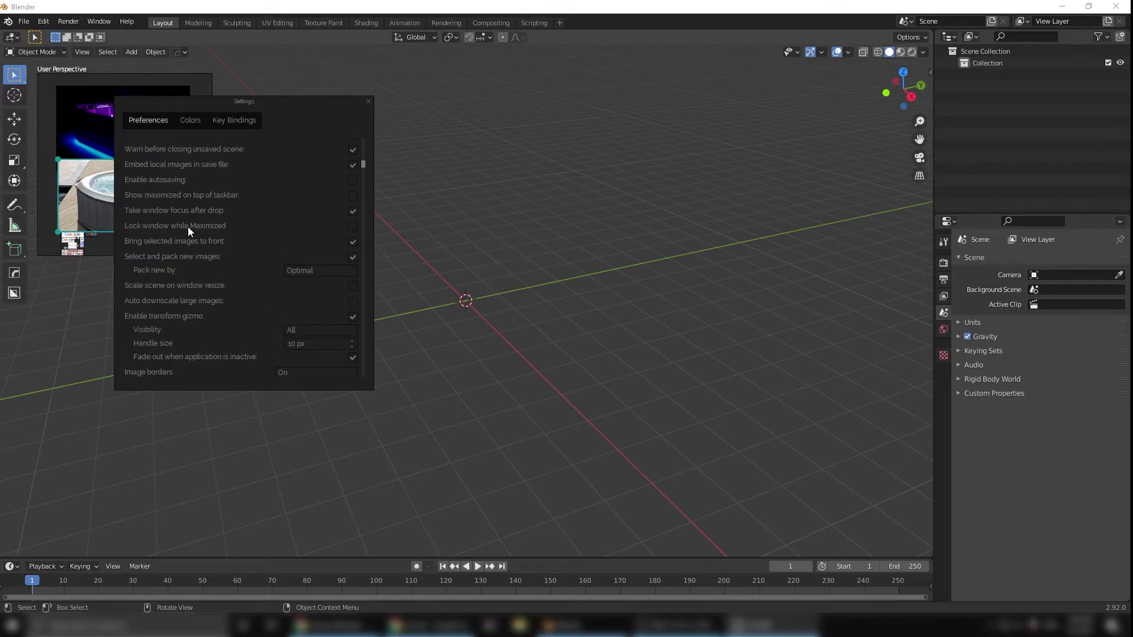
key(Escape)
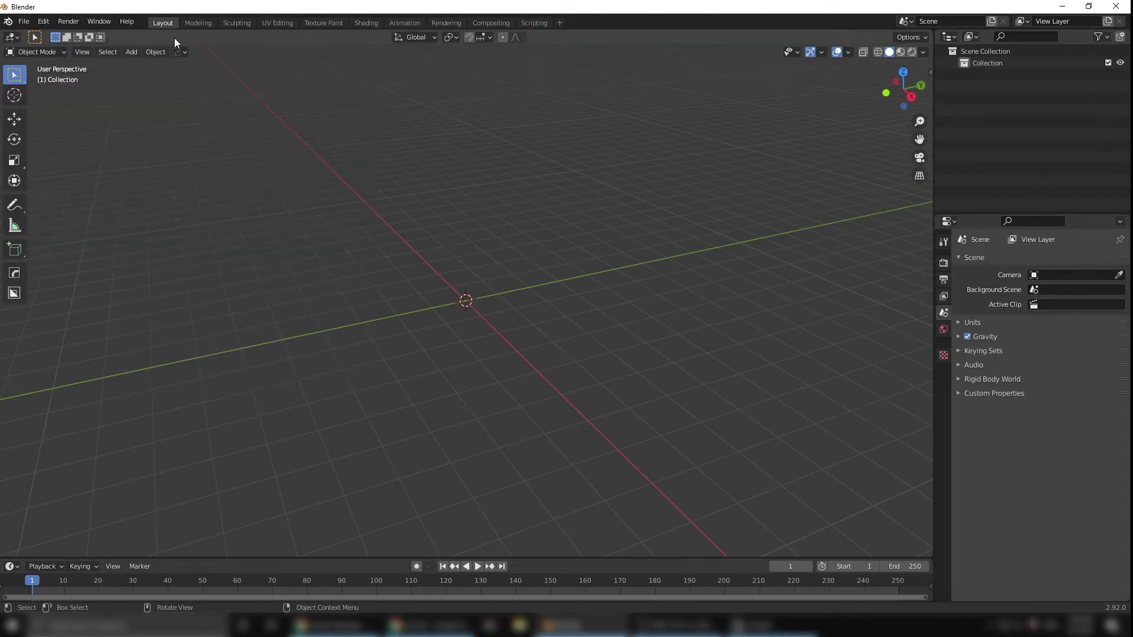
key(shift+a)
click(259, 127)
click(65, 543)
drag(149, 431, 66, 431)
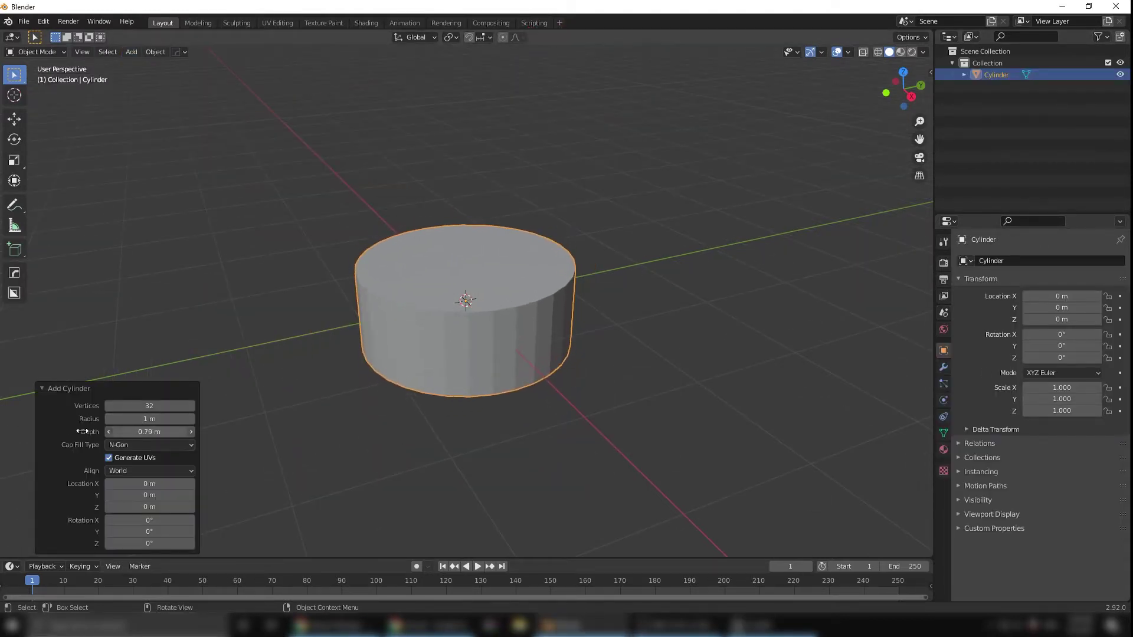
scroll(586, 288, up, 2)
Delete the cylinder's top face and thicken the walls with an applied Solidify modifier
click(99, 52)
click(466, 266)
key(Delete)
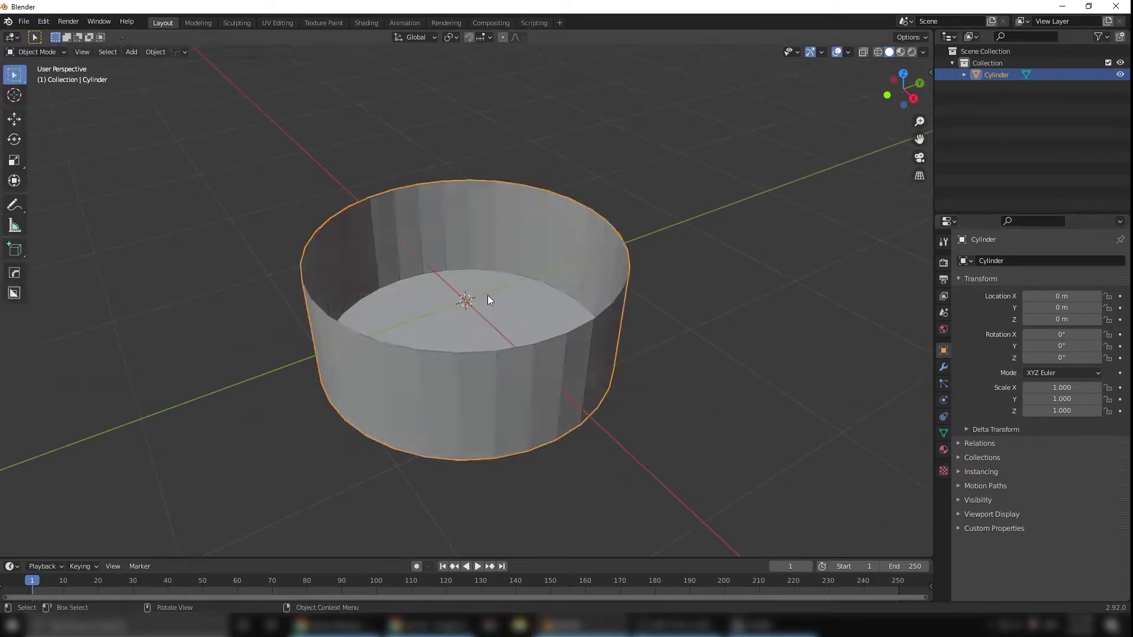
key(Tab)
click(1041, 261)
click(885, 450)
key(Tab)
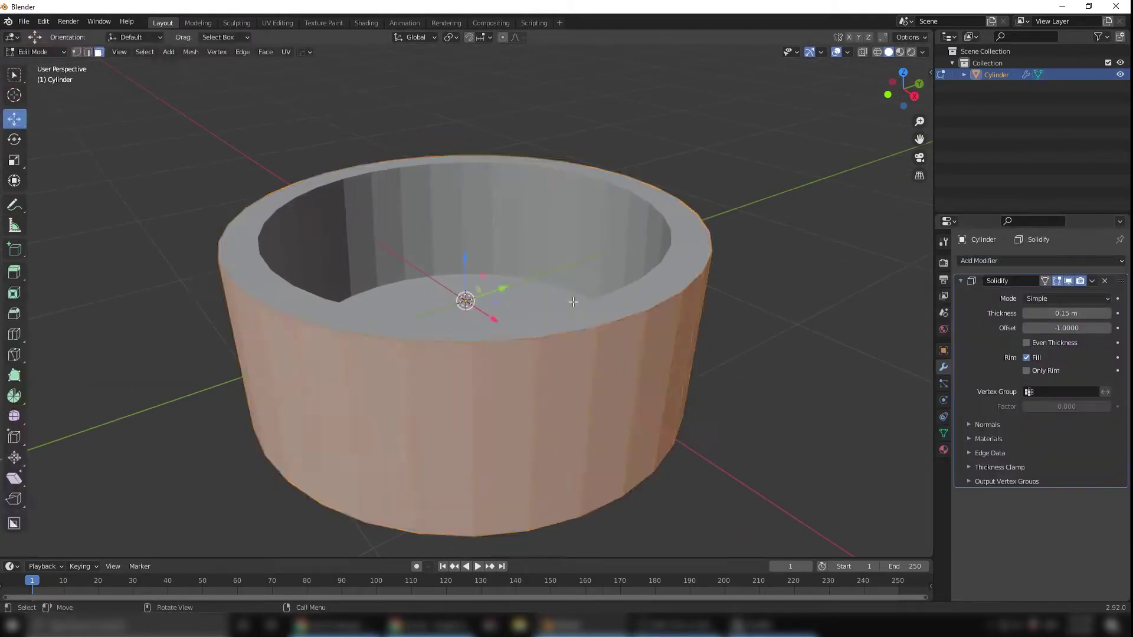
key(Tab)
click(1092, 281)
click(1038, 289)
Duplicate the top rim faces and separate the copy into its own object
key(Tab)
alt+click(599, 285)
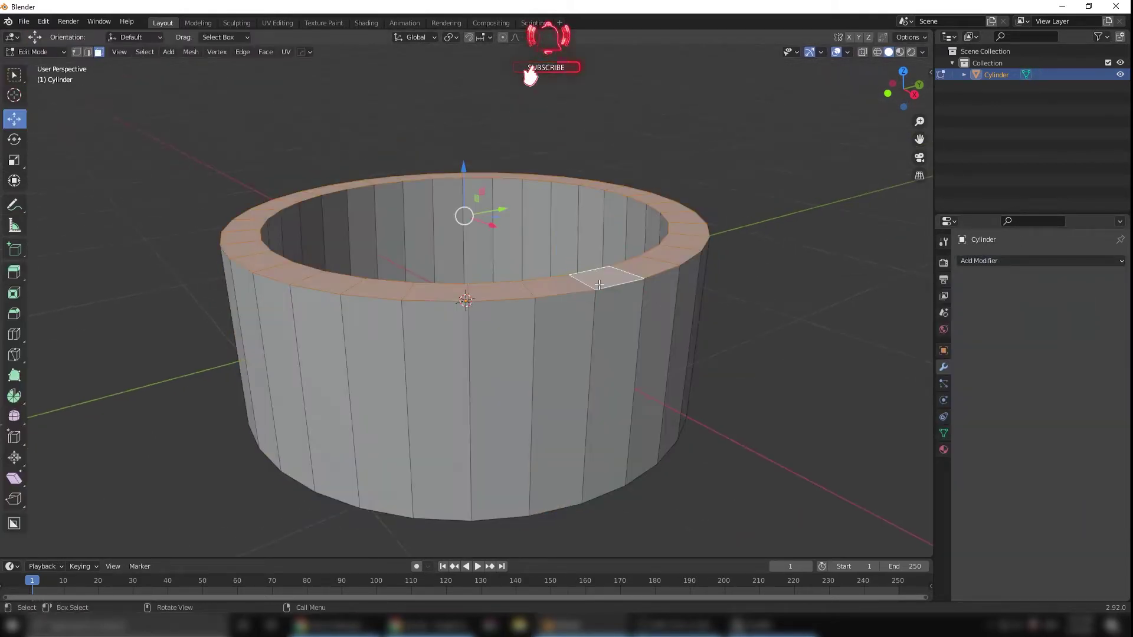
key(p)
click(637, 282)
key(Tab)
scroll(702, 336, up, 3)
click(703, 336)
key(Tab)
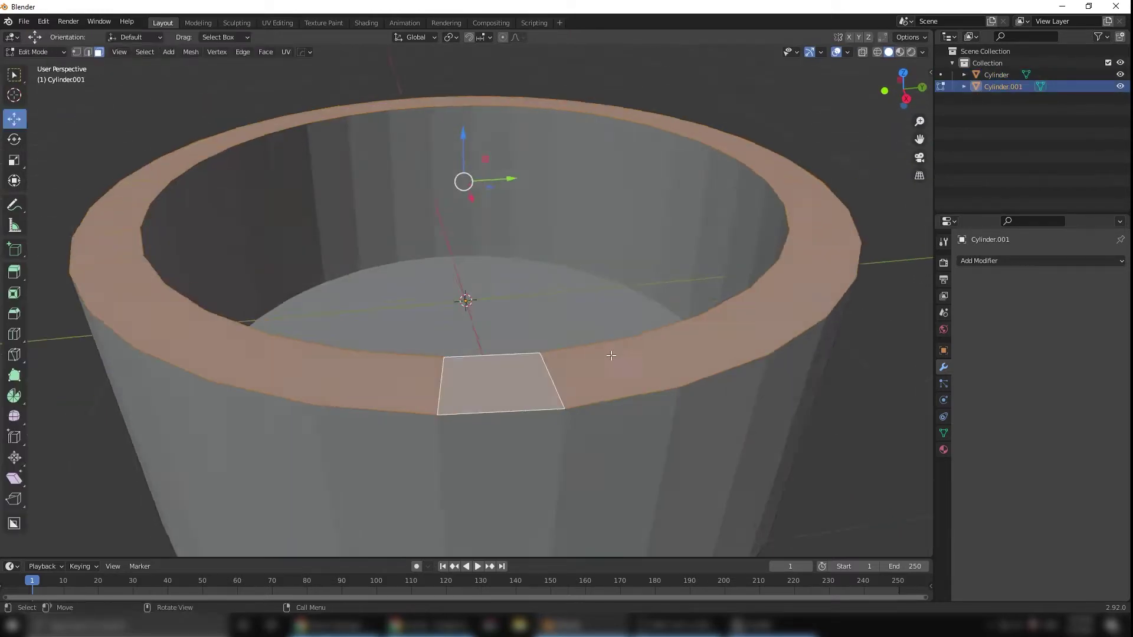
Inset the rim ring's faces individually, then select all and subdivide them
middle_drag(611, 355, 578, 354)
click(14, 293)
drag(463, 113, 457, 121)
key(x)
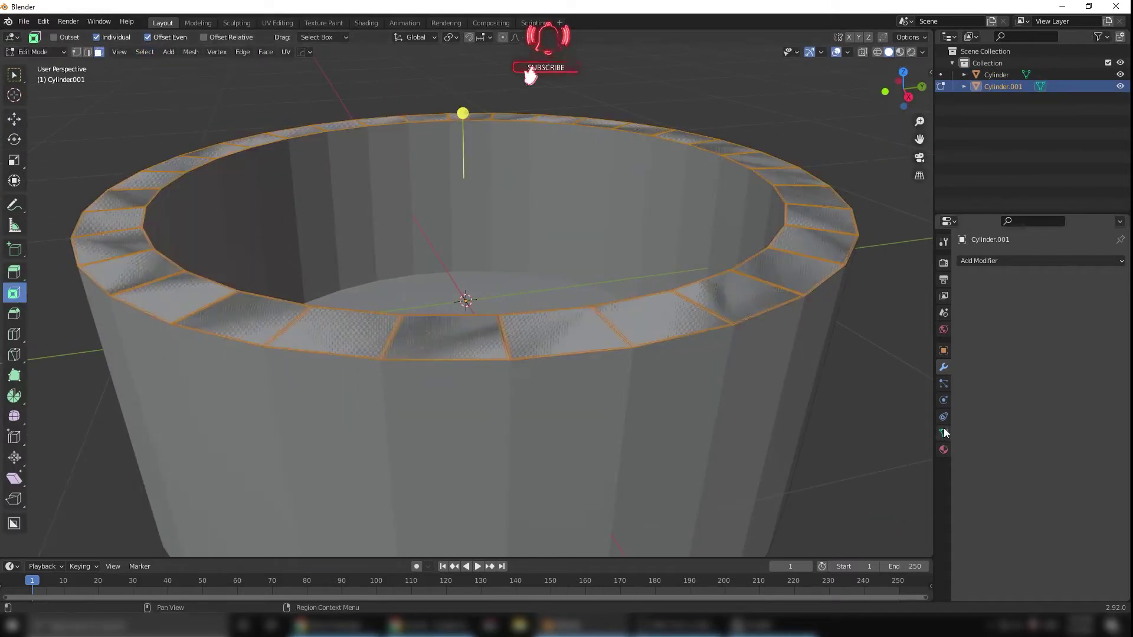
click(976, 370)
click(144, 51)
click(243, 52)
click(263, 139)
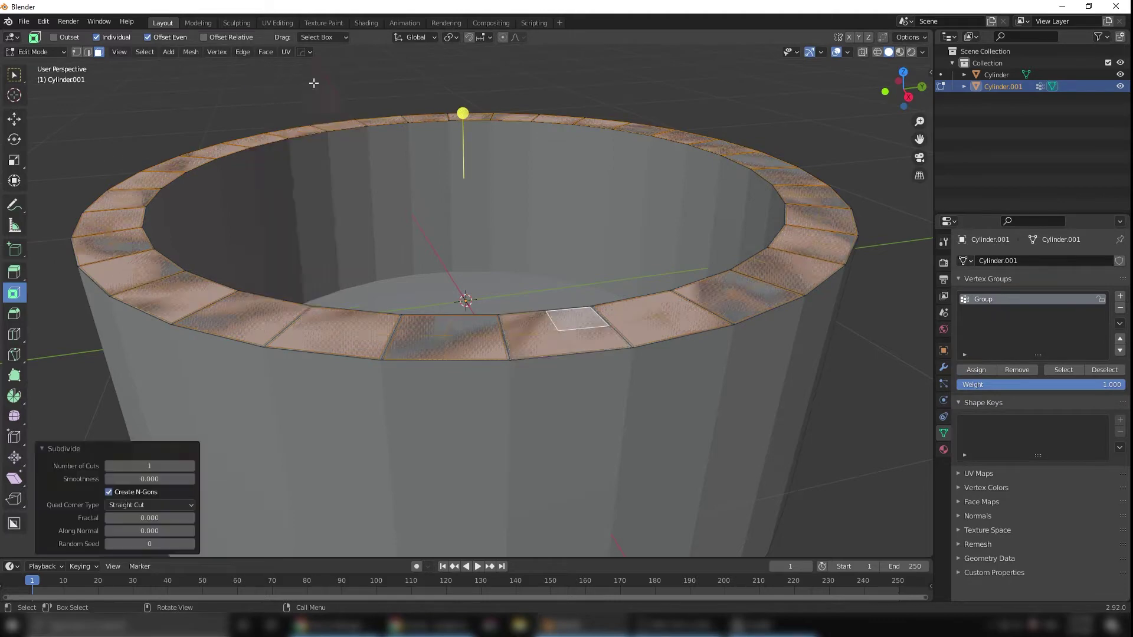
scroll(496, 287, up, 4)
scroll(496, 286, down, 4)
key(Tab)
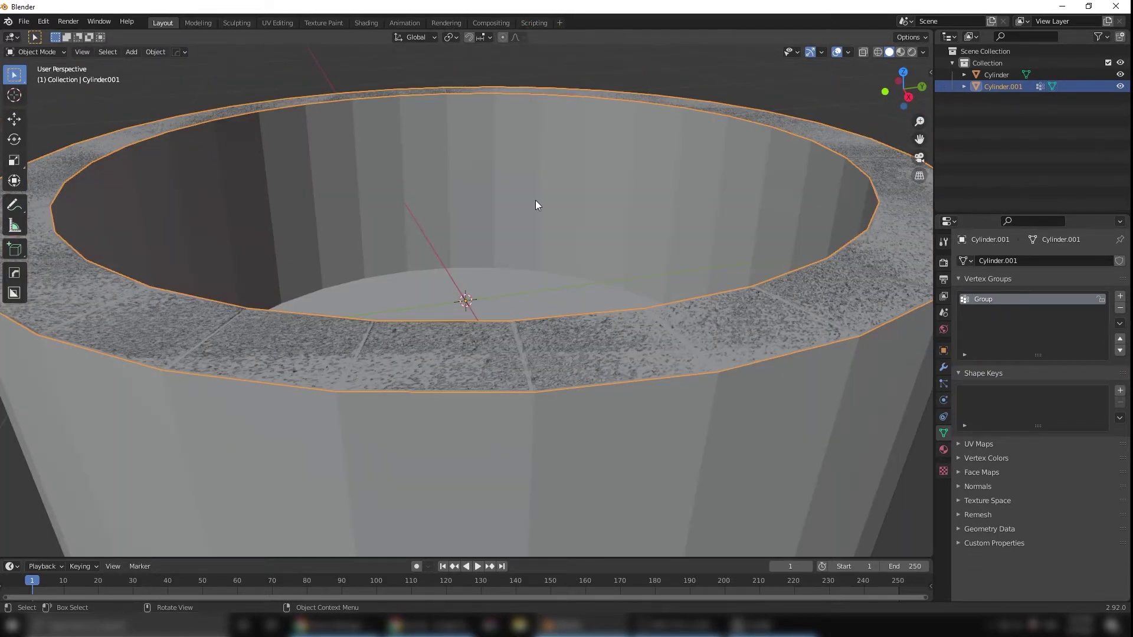
Turn the rim ring into a cloth object from the HOps quick menu
scroll(536, 205, down, 3)
key(q)
click(755, 222)
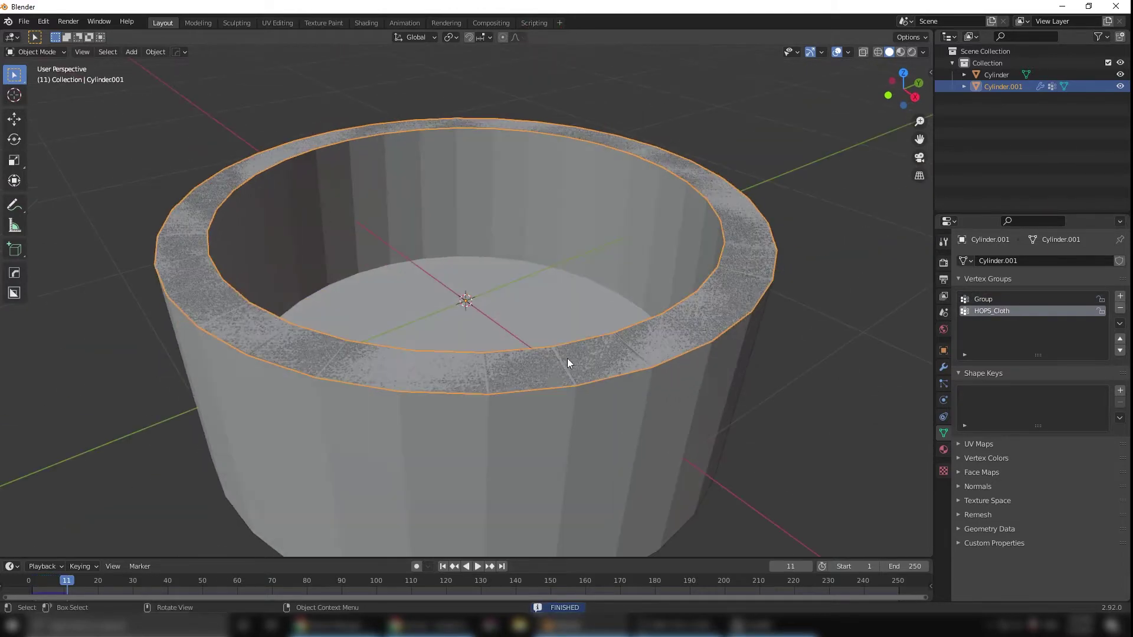
scroll(407, 314, down, 3)
key(q)
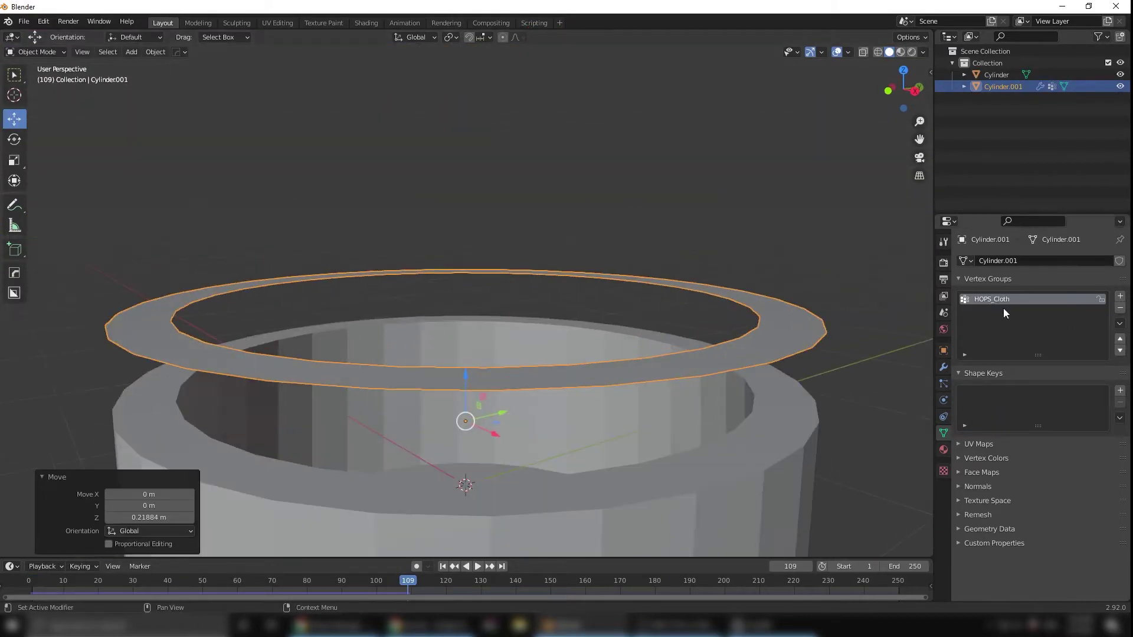
Add HOps Cloth inflation to the rim, play it, and move Subdivision above the cloth
click(943, 400)
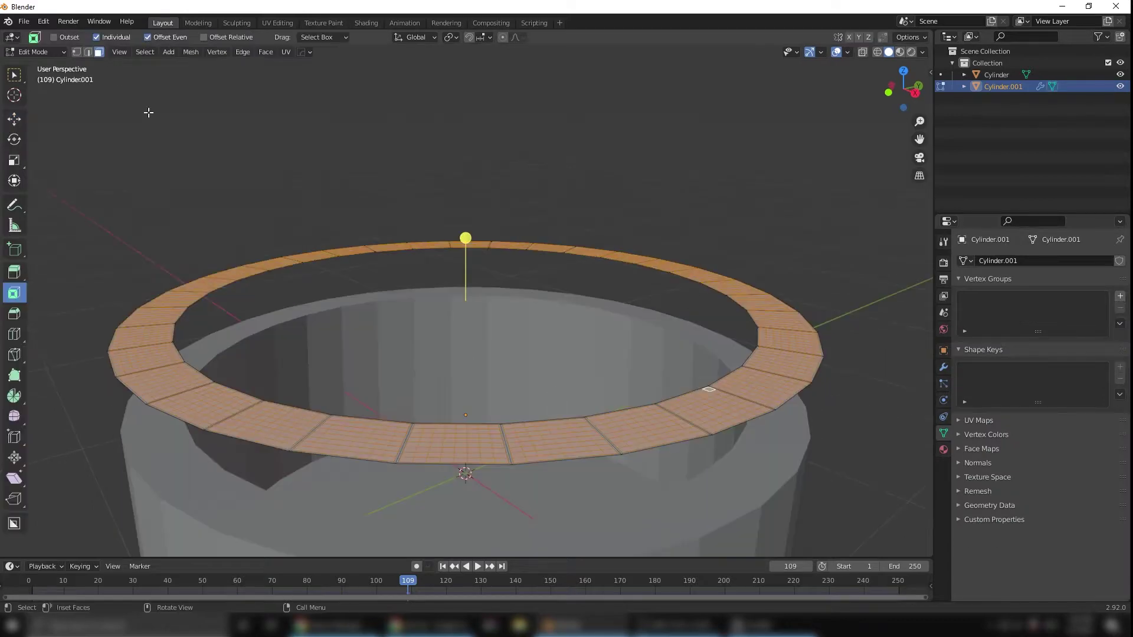
right_click(771, 270)
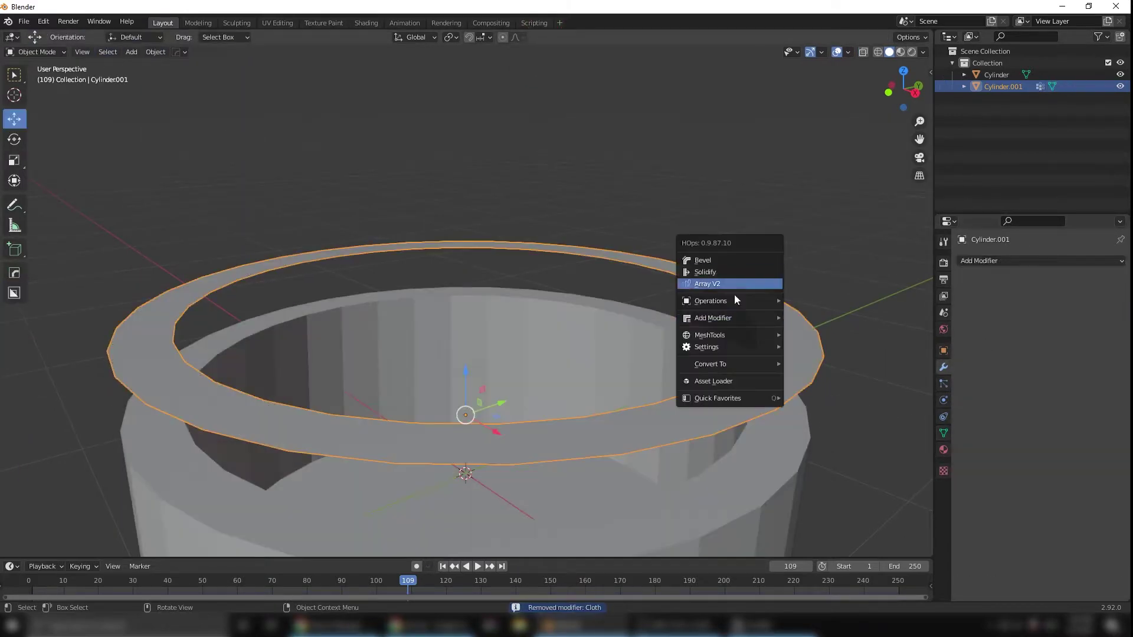
click(738, 284)
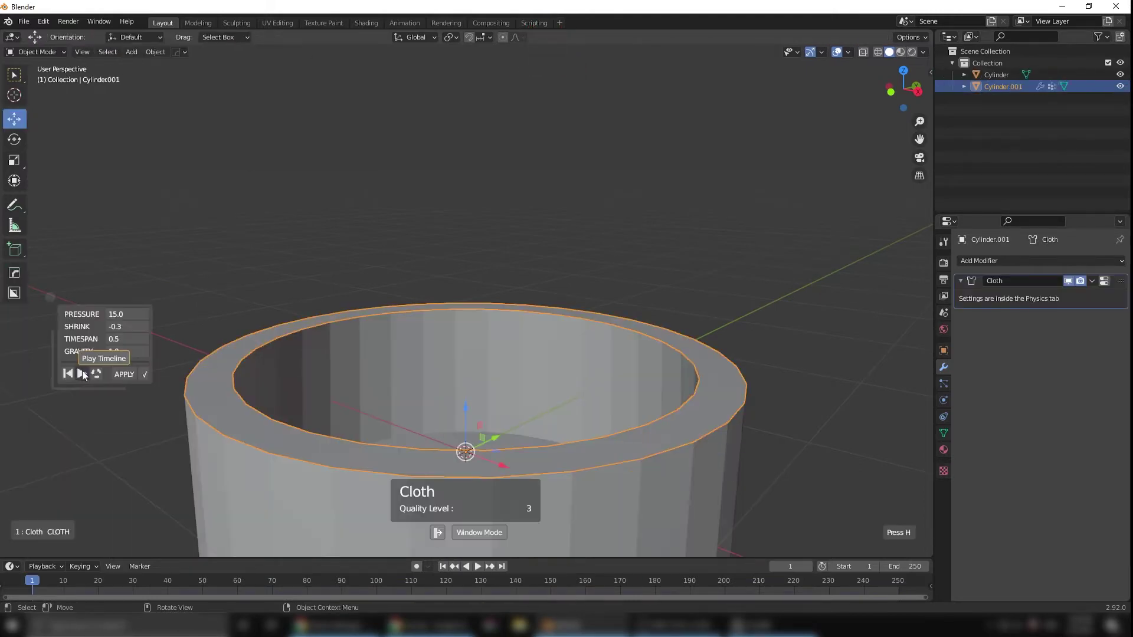
click(82, 373)
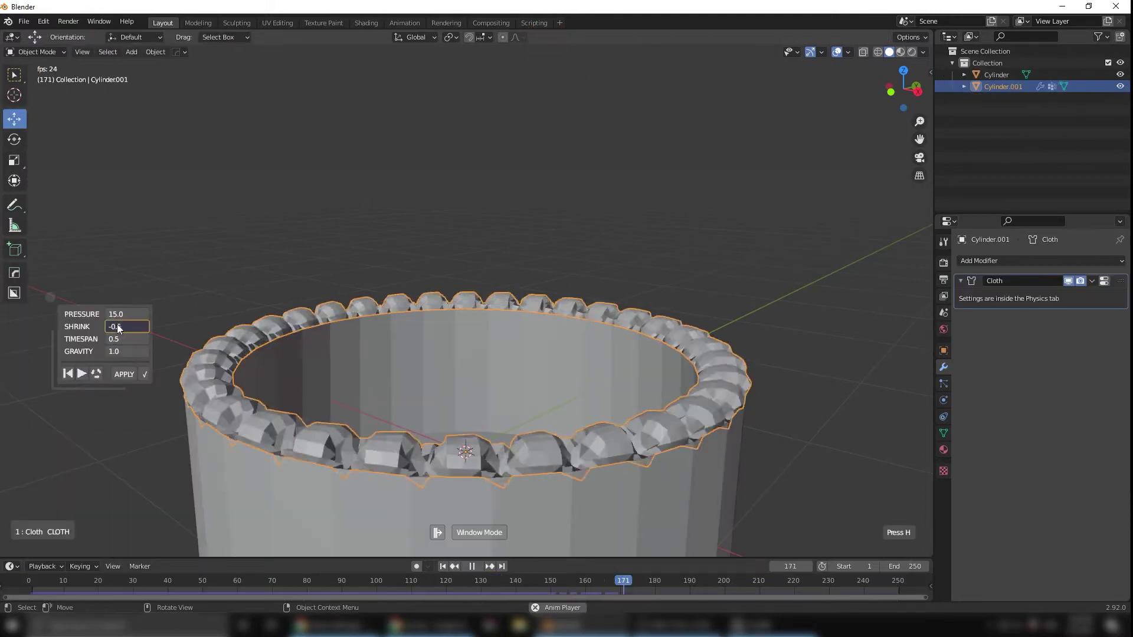
key(h)
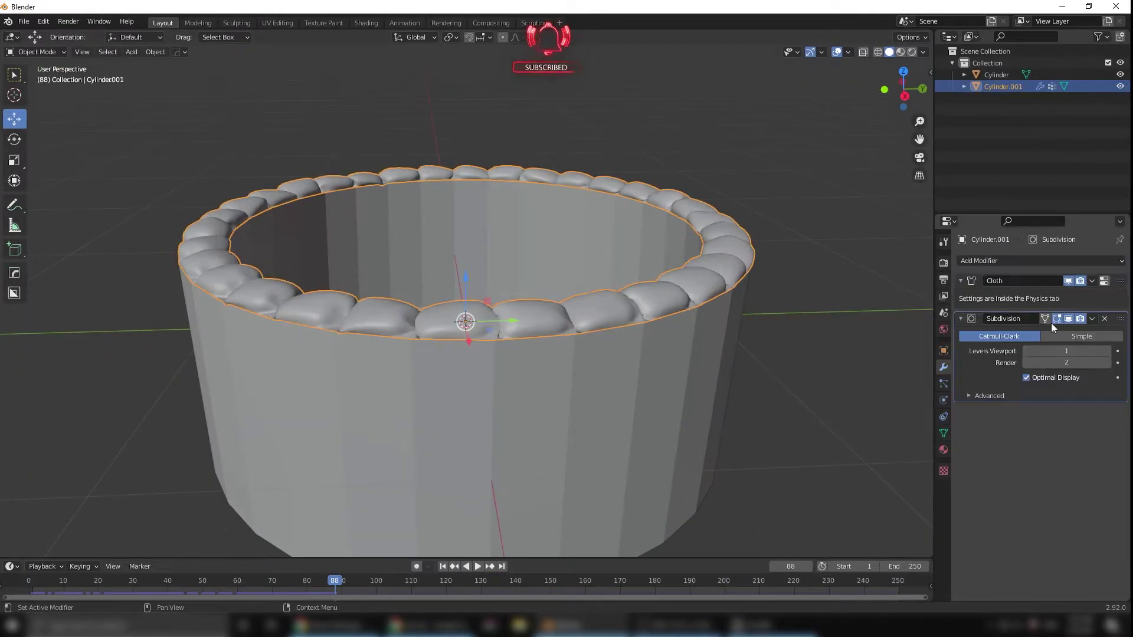
click(943, 400)
click(943, 367)
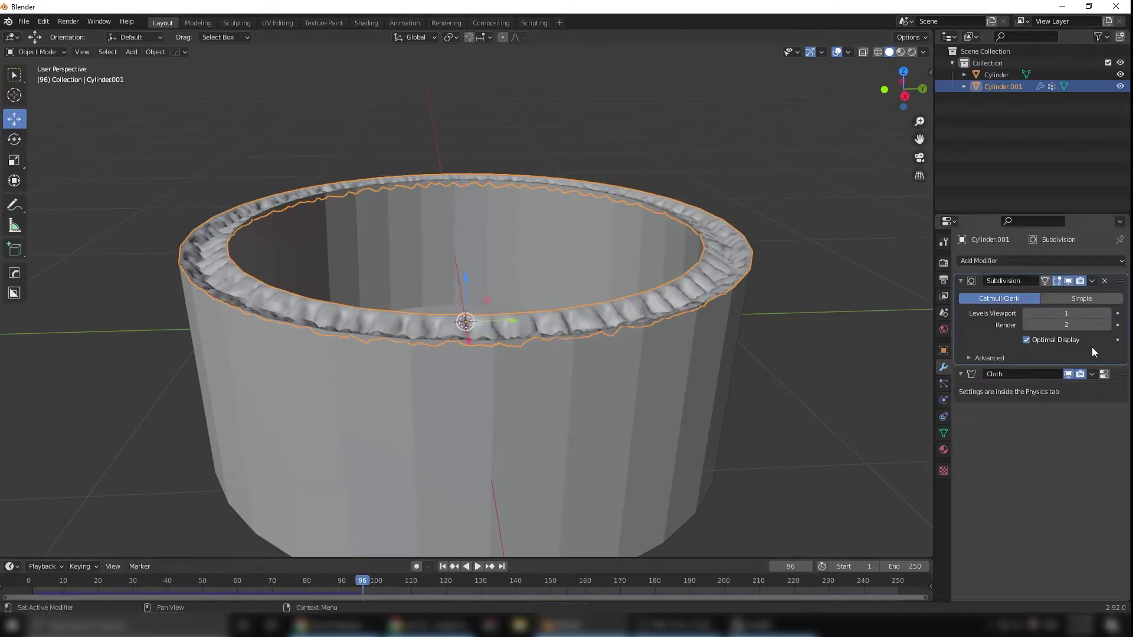
key(shift+alt+c)
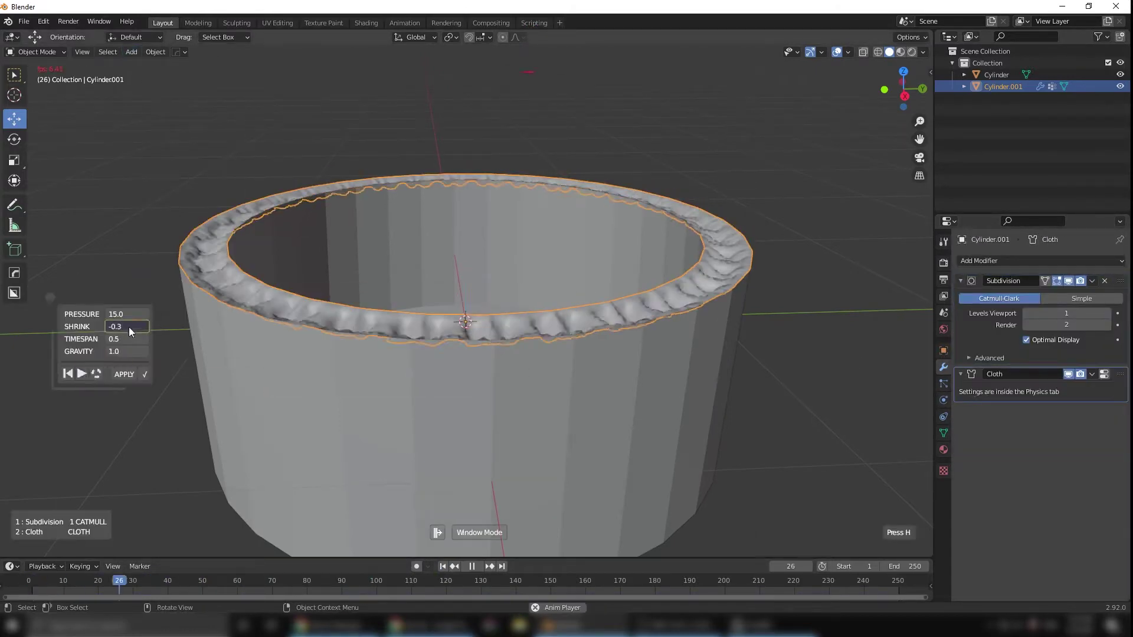
key(Escape)
Re-add Subdivision and HOps Cloth to the rim and raise the inflation pressure
right_click(681, 302)
click(709, 286)
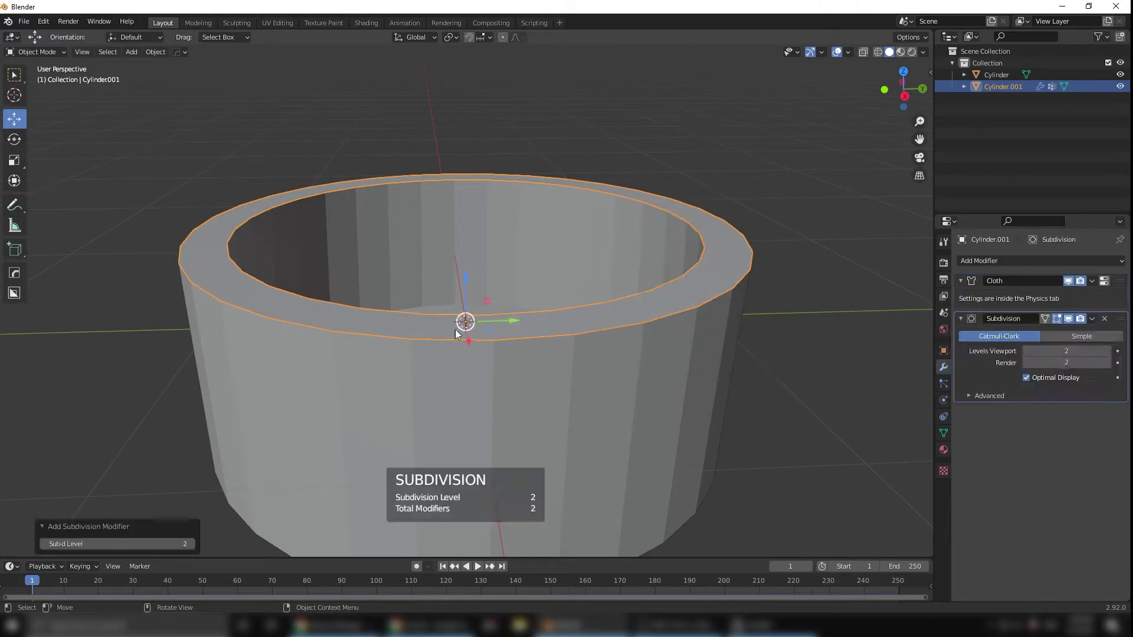
right_click(709, 285)
mouse_move(656, 278)
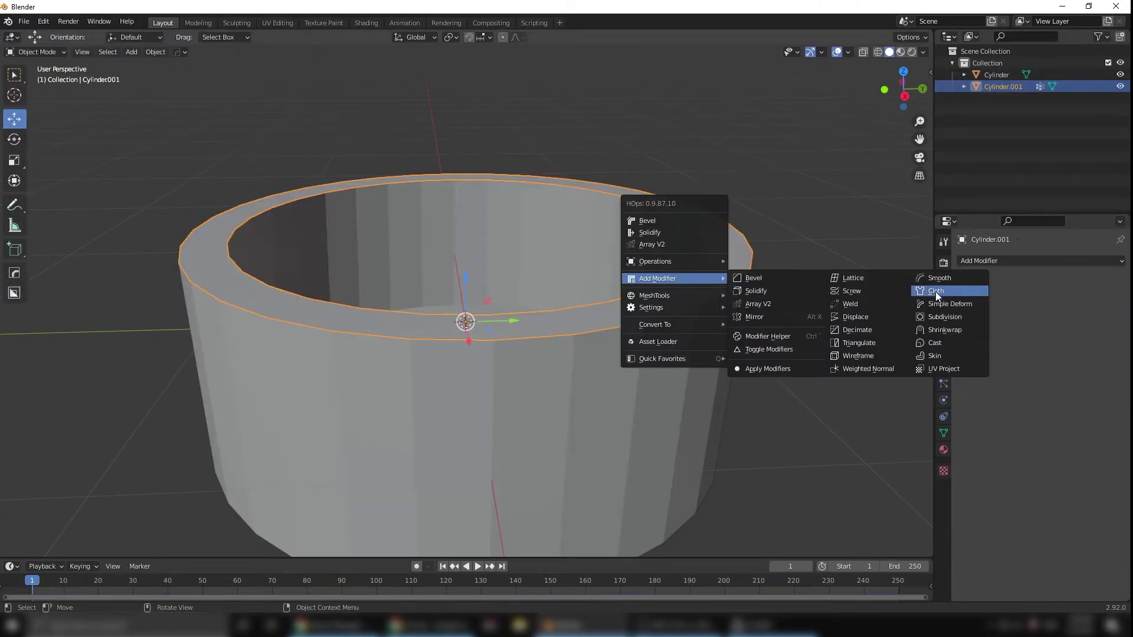
click(935, 291)
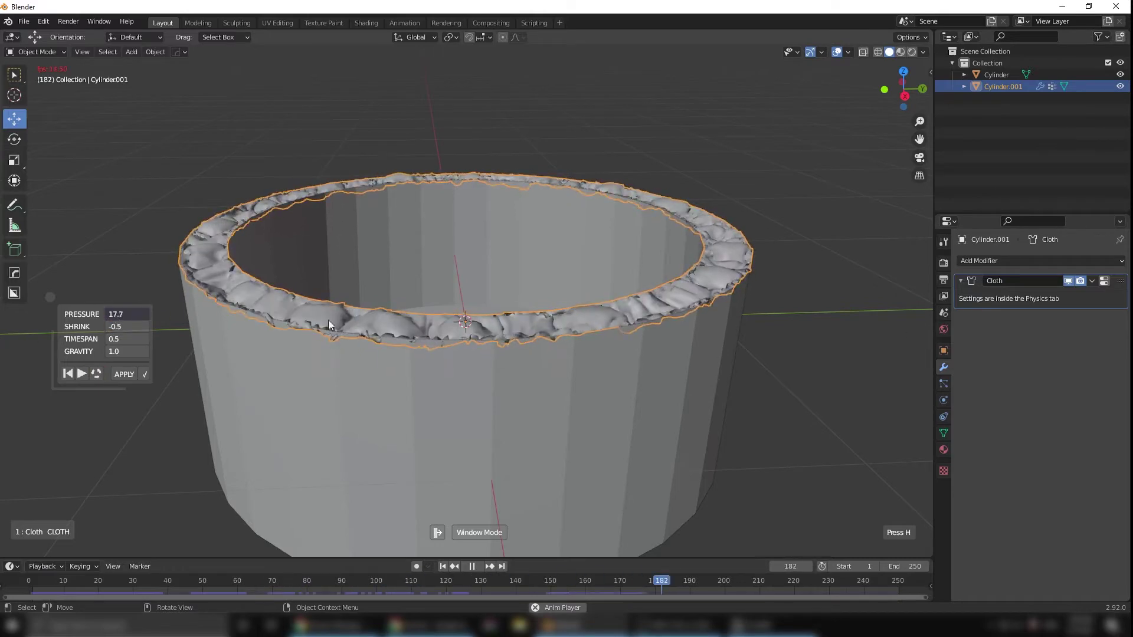
mouse_move(123, 313)
mouse_down()
mouse_move(141, 314)
mouse_move(117, 342)
mouse_move(104, 328)
mouse_move(117, 314)
mouse_move(120, 324)
mouse_up()
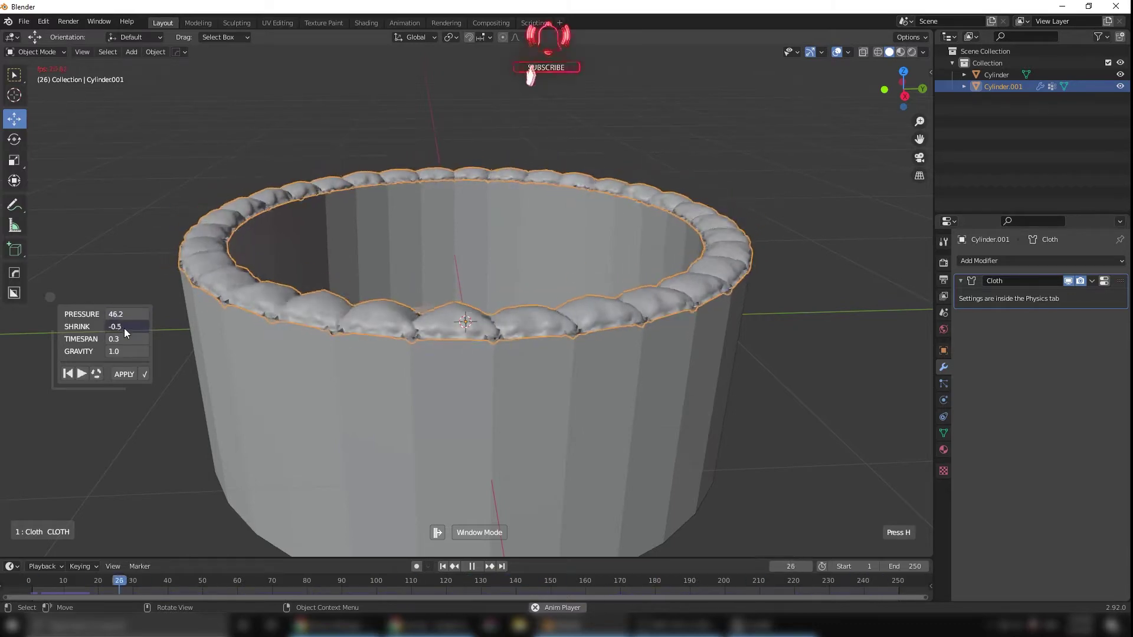
right_click(570, 331)
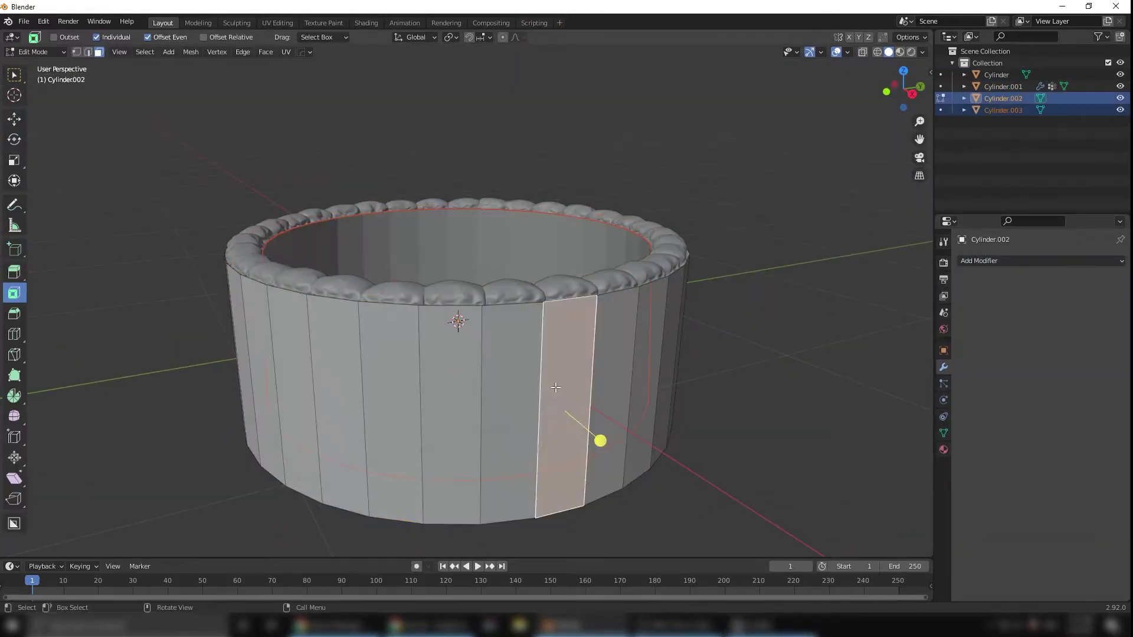
Add edge loops to the tub wall, subdivide it and apply HOps Cloth to the whole wall
key(Tab)
key(q)
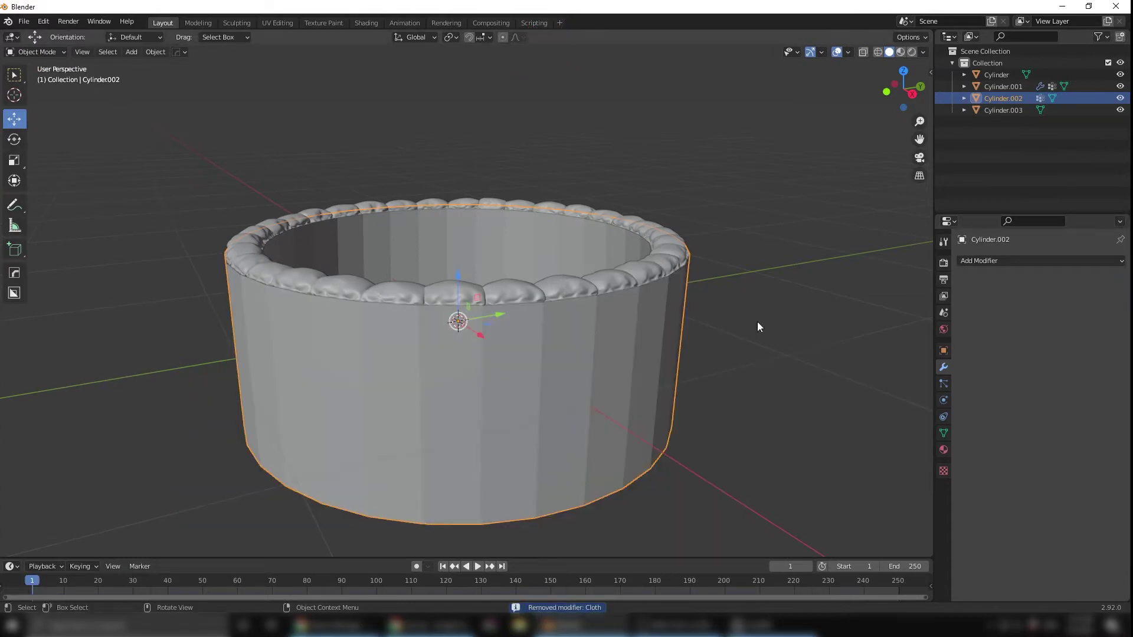
key(Tab)
drag(434, 413, 519, 322)
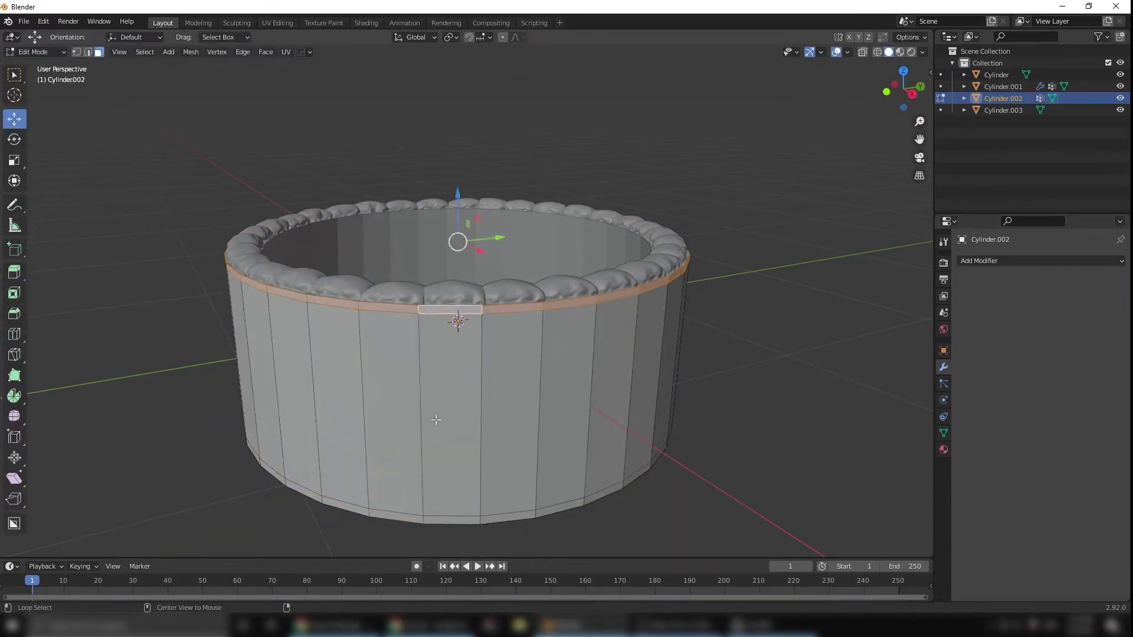
alt+shift+click(435, 420)
click(943, 433)
click(145, 52)
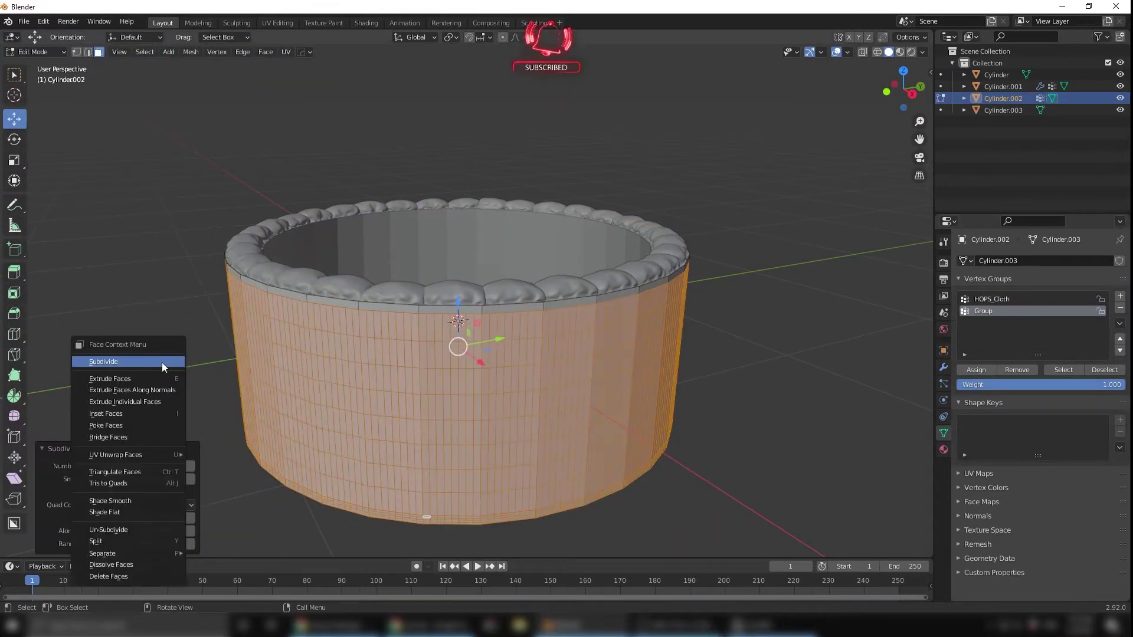
key(q)
click(795, 387)
Play the wall's cloth simulation, then remove the cloth to restore the flat wall
key(space)
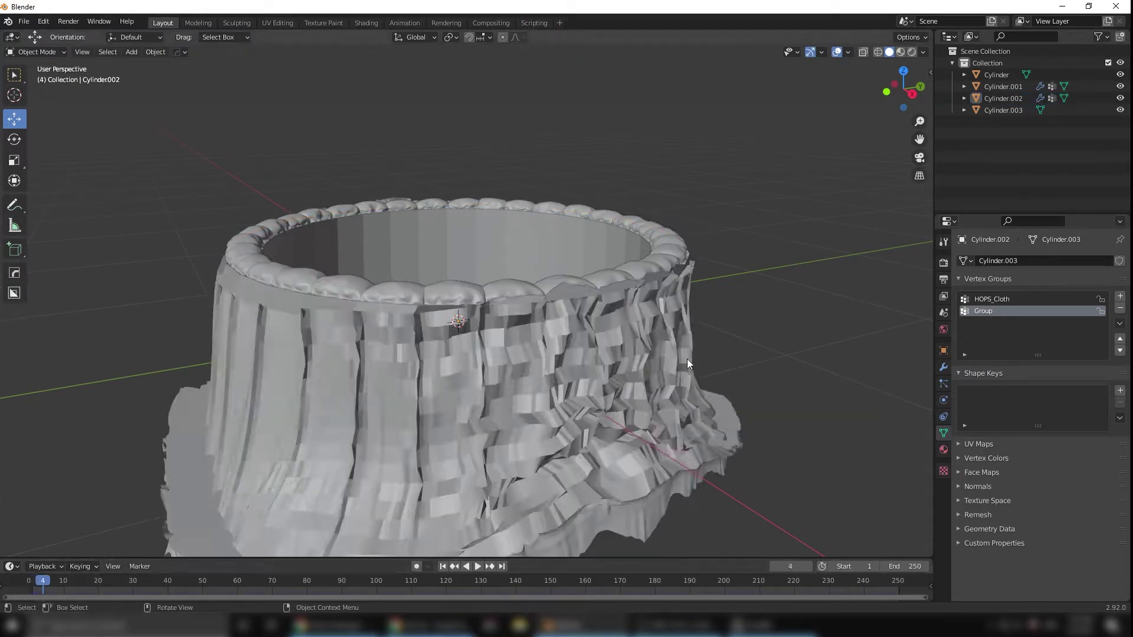
key(Escape)
click(590, 413)
click(943, 400)
scroll(1024, 465, down, 8)
click(472, 566)
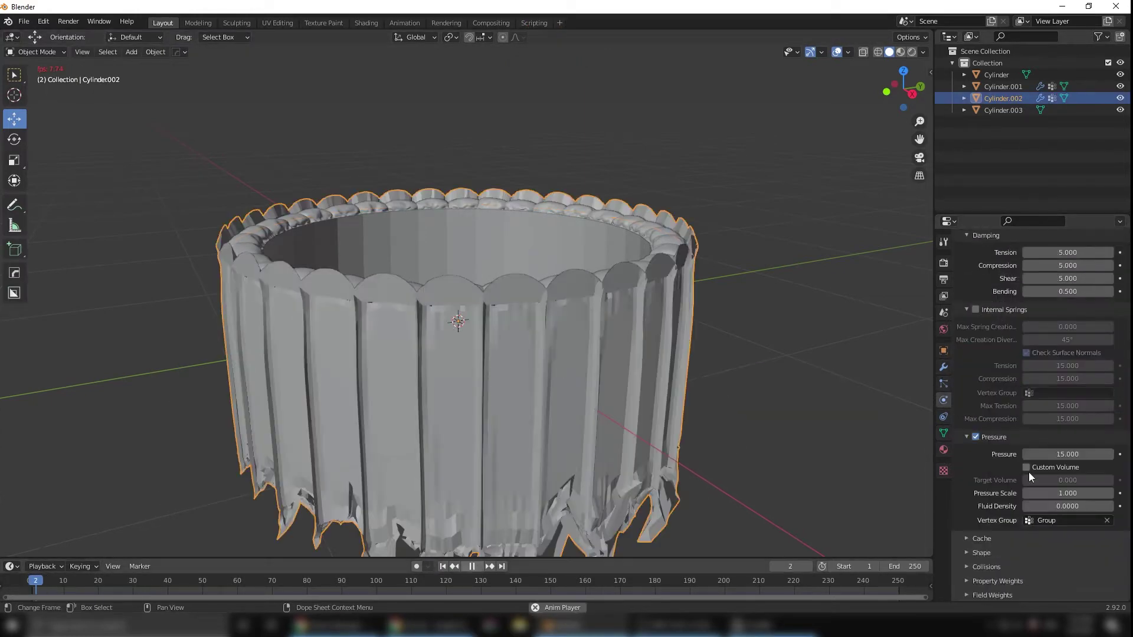
key(Escape)
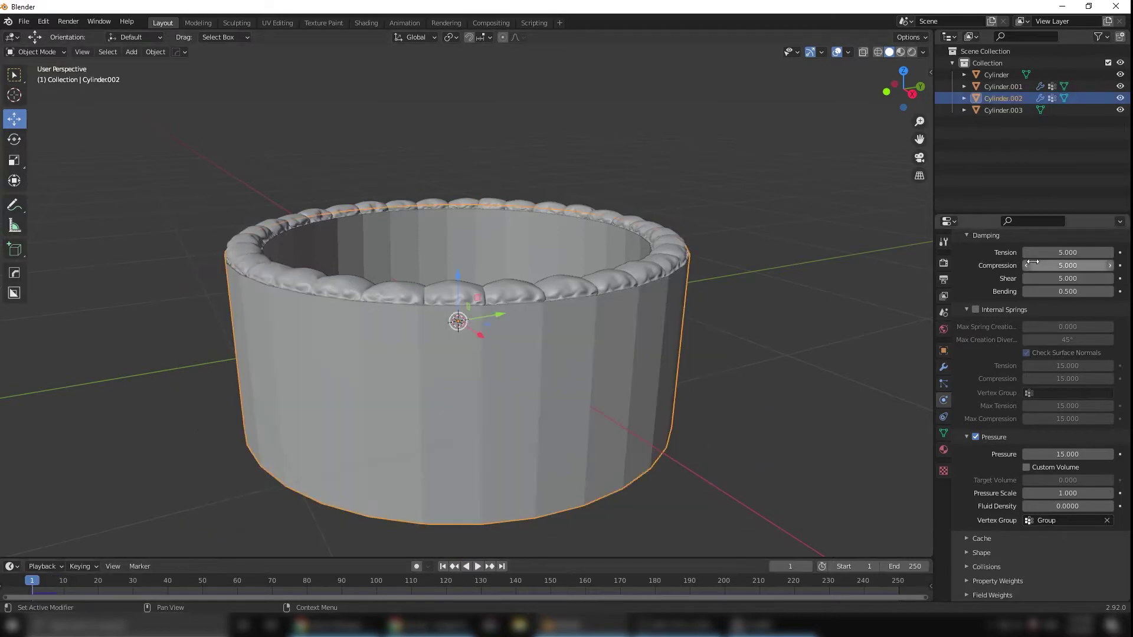
click(943, 367)
click(1119, 279)
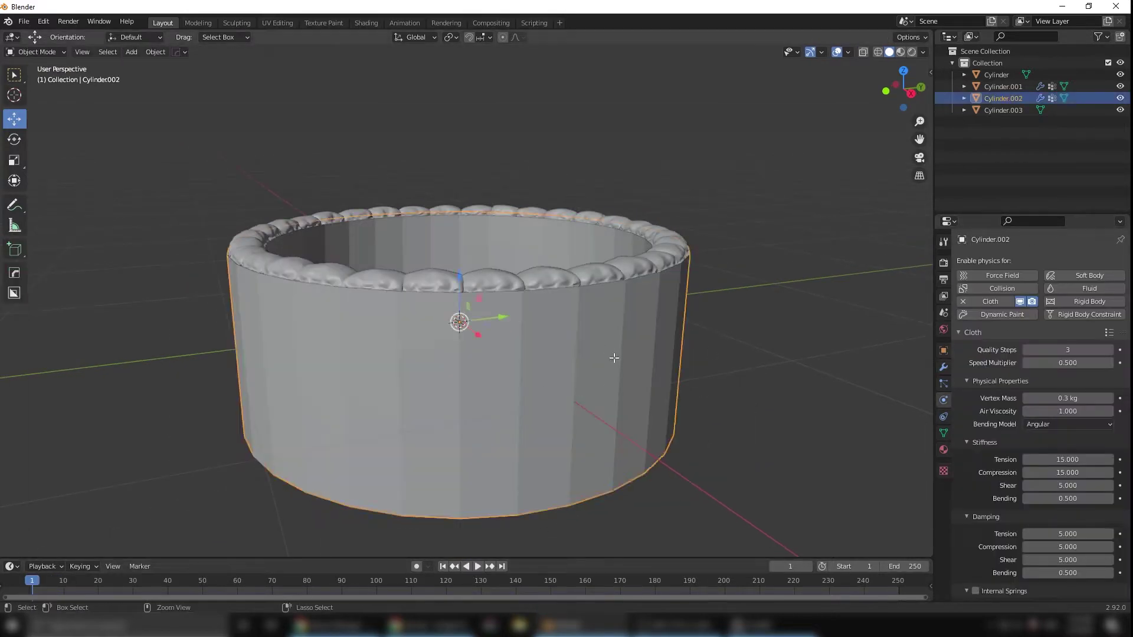
Separate one wall panel, subdivide it, lower Shrink, raise Pressure and play the simulation
key(Tab)
right_click(494, 374)
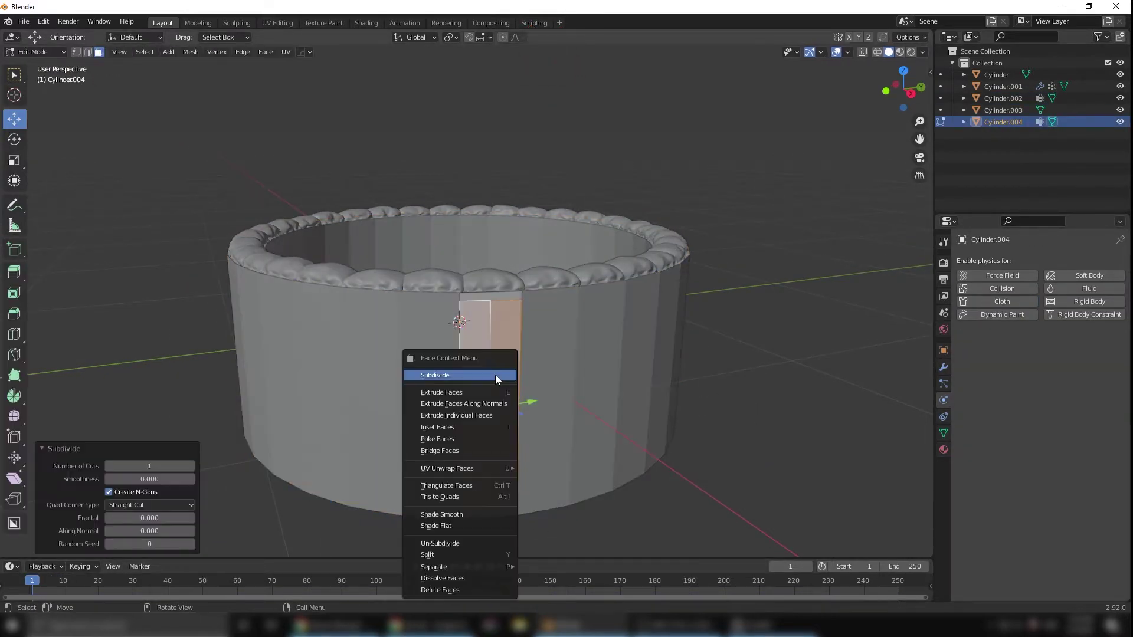
click(501, 374)
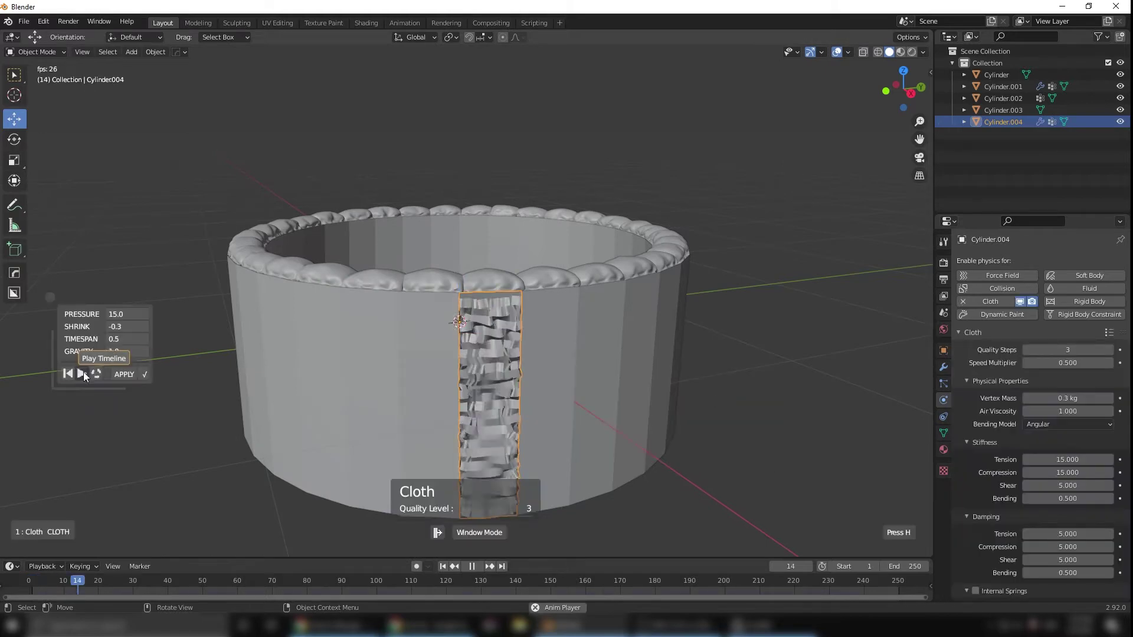
drag(130, 328, 133, 328)
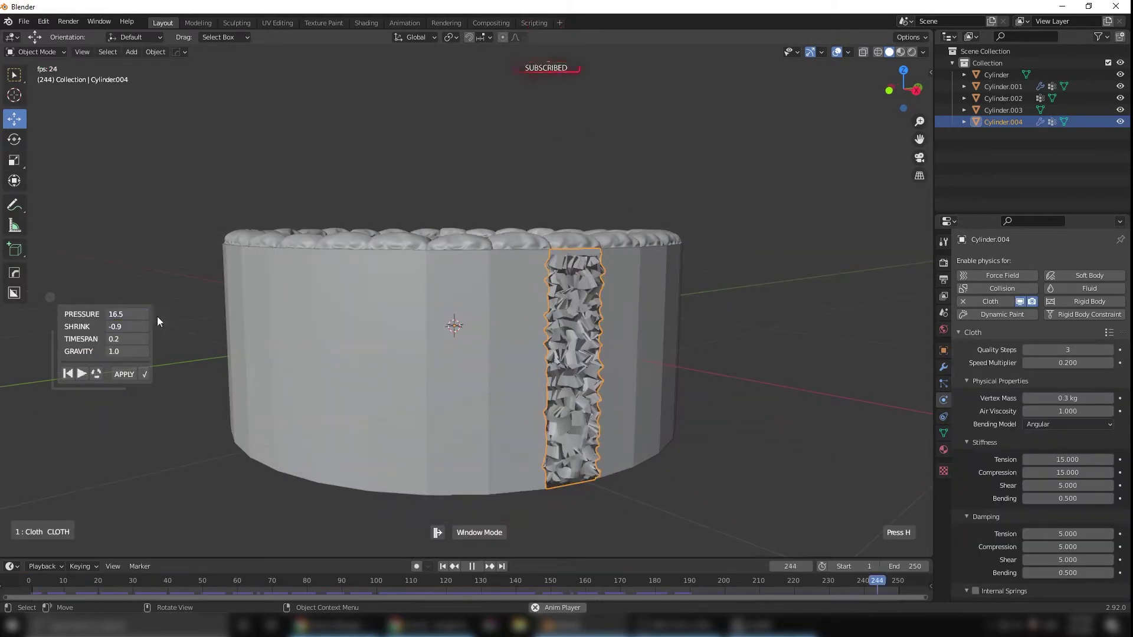
click(156, 314)
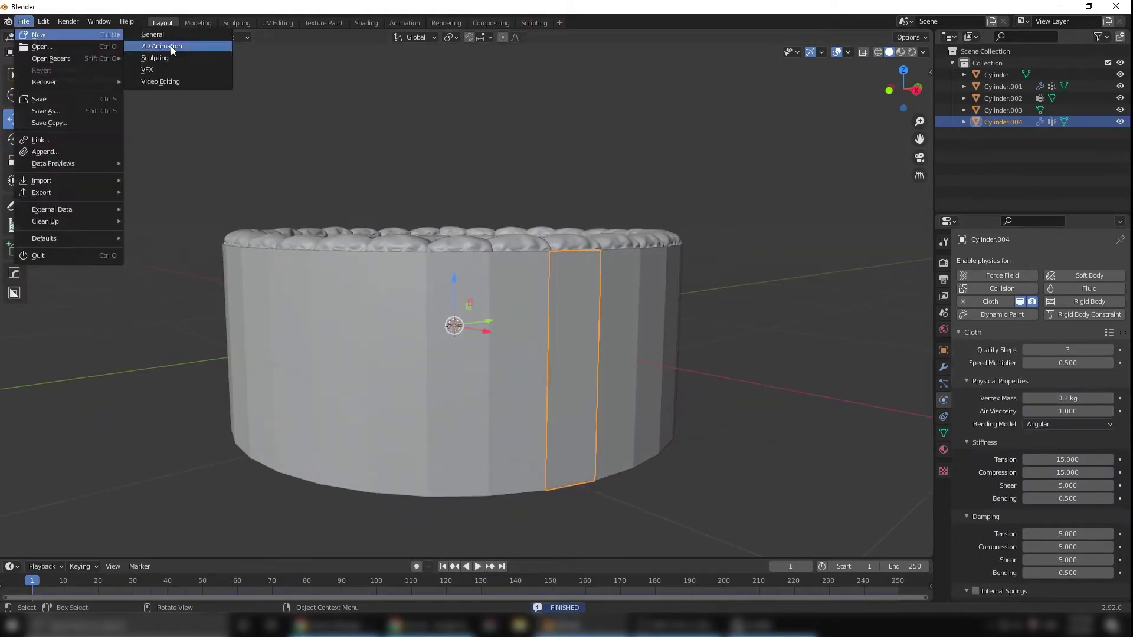
Subdivide the flat strip in Edit Mode and inflate it with HOps Cloth
key(Tab)
middle_drag(559, 407, 400, 295)
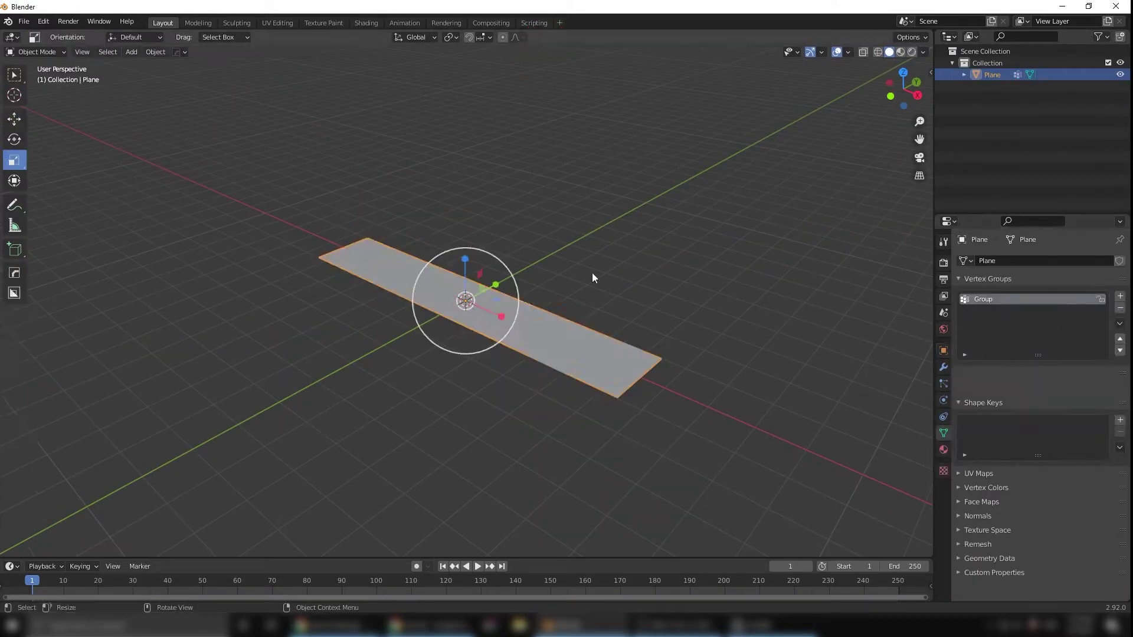
key(Tab)
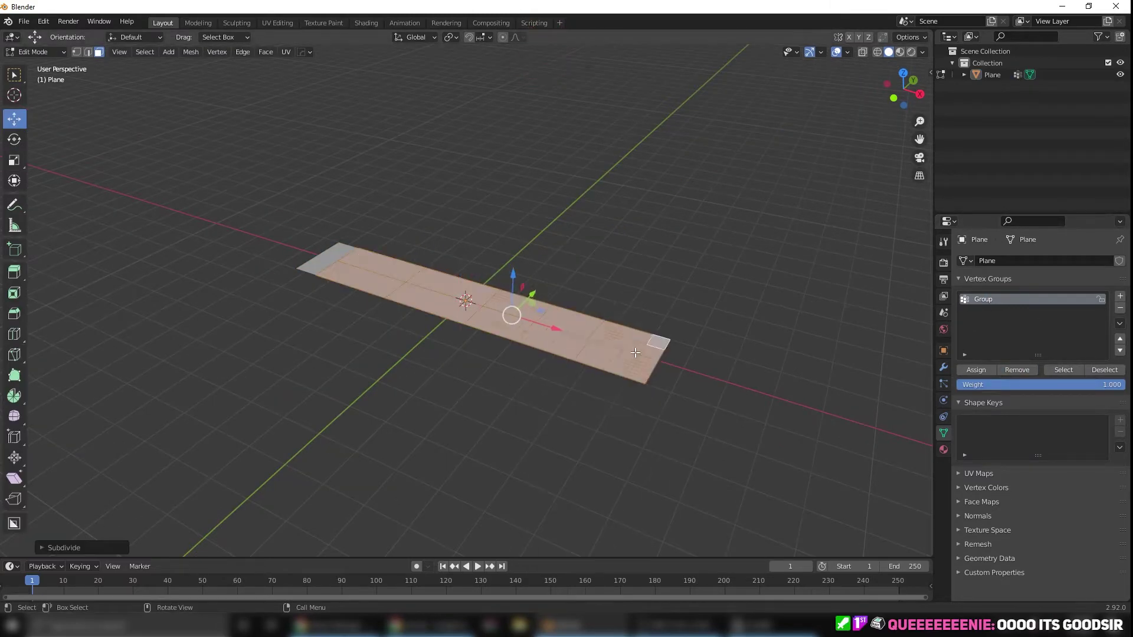
key(Tab)
key(q)
click(584, 372)
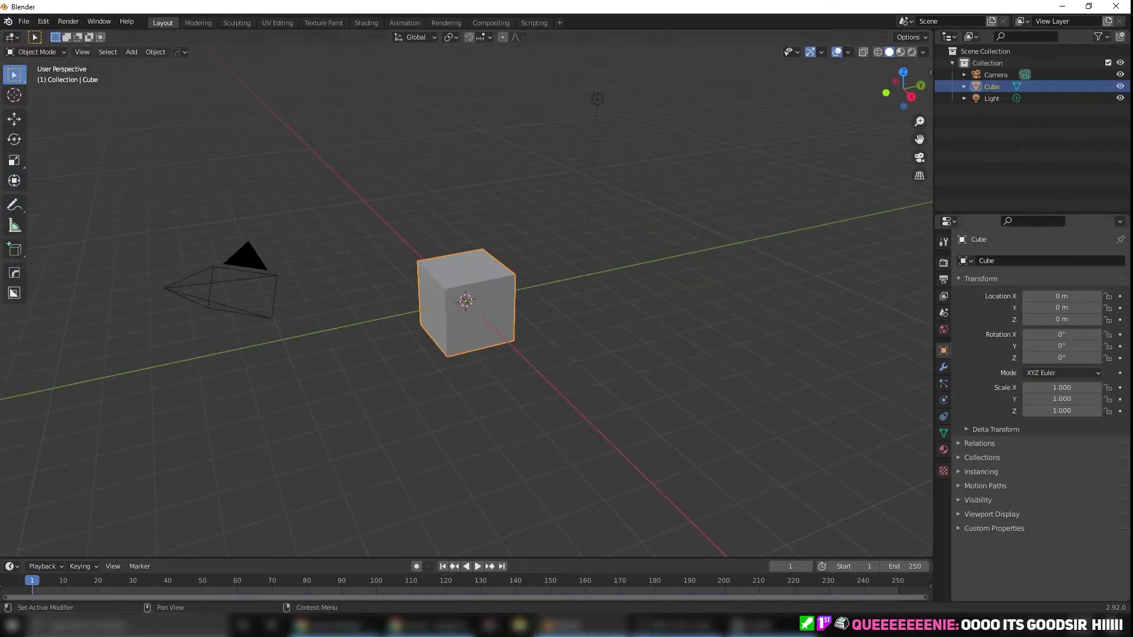
Clear the scene, add a scaled-up cylinder and give it Solidify wall thickness
key(a)
key(Delete)
key(shift+a)
key(s)
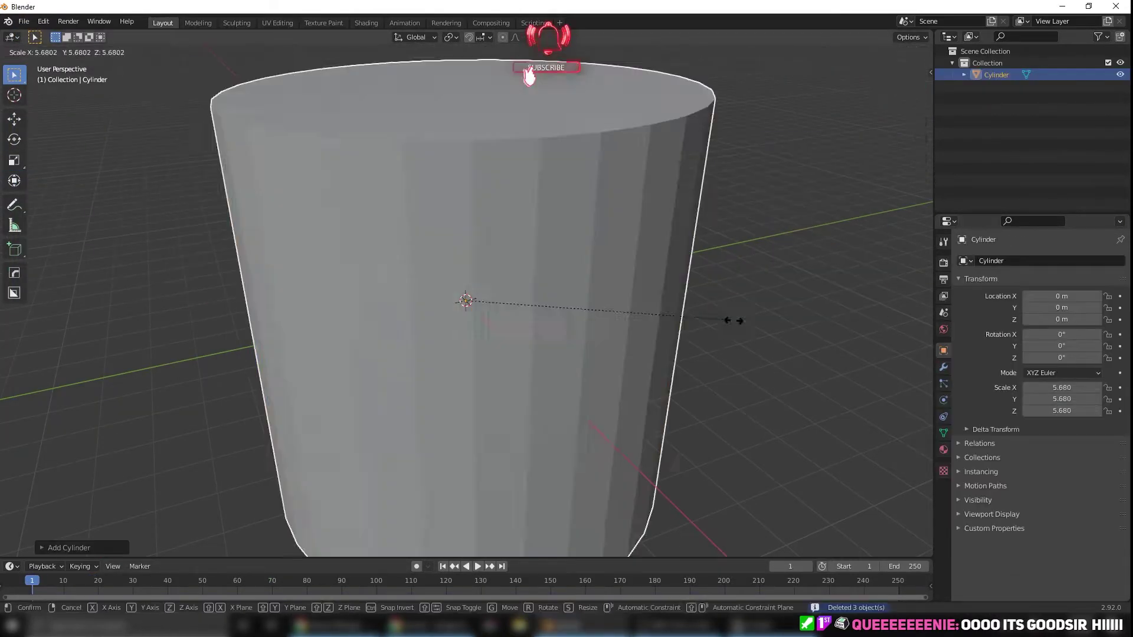
click(979, 395)
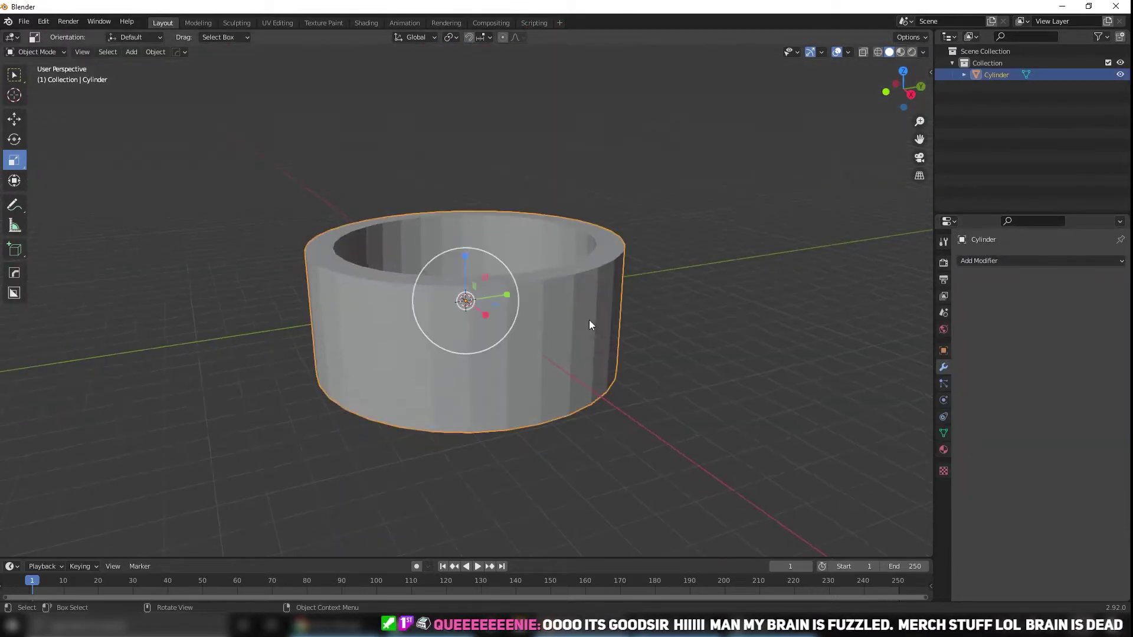
Select the tub's outer wall faces and separate them into a new object
key(shift+space)
key(g)
middle_drag(429, 270, 448, 307)
scroll(449, 307, up, 2)
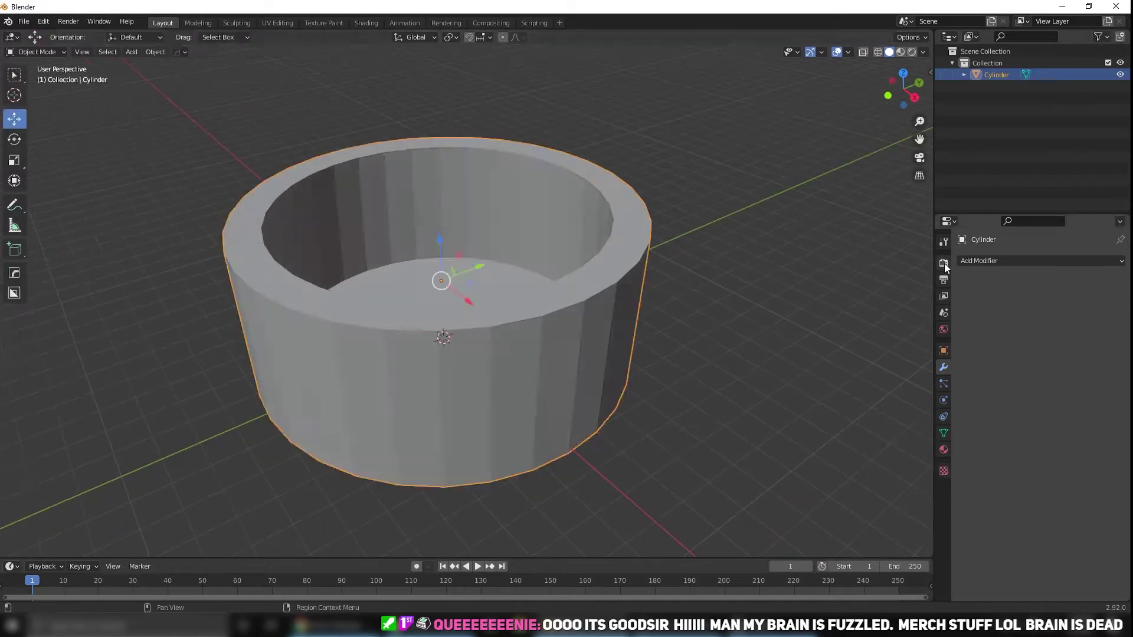
key(Tab)
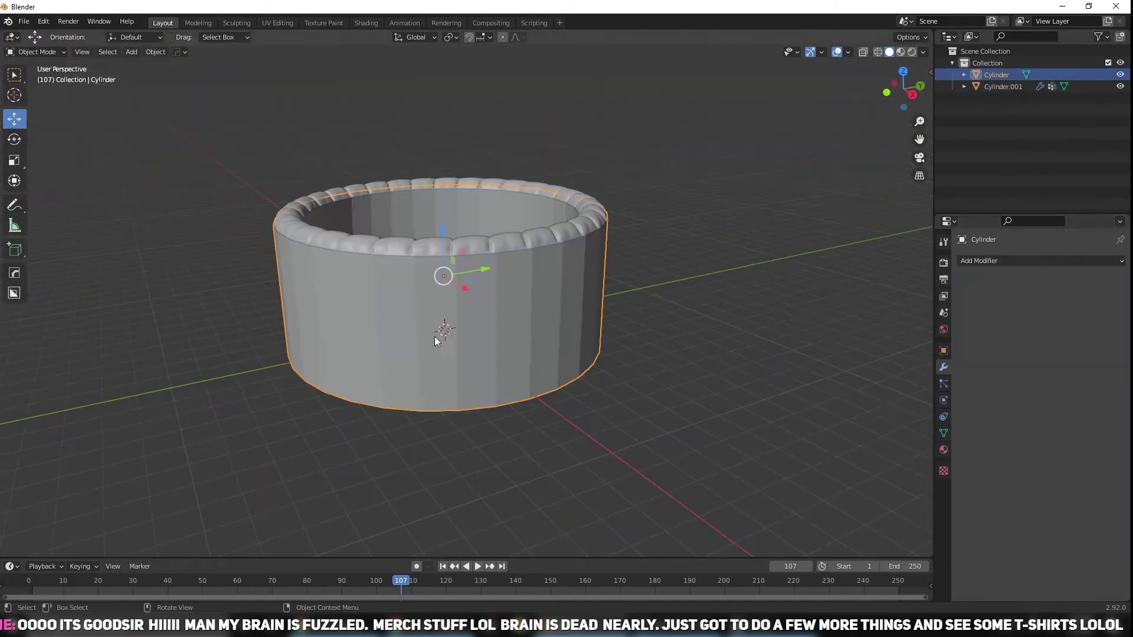
key(p)
click(569, 324)
key(Tab)
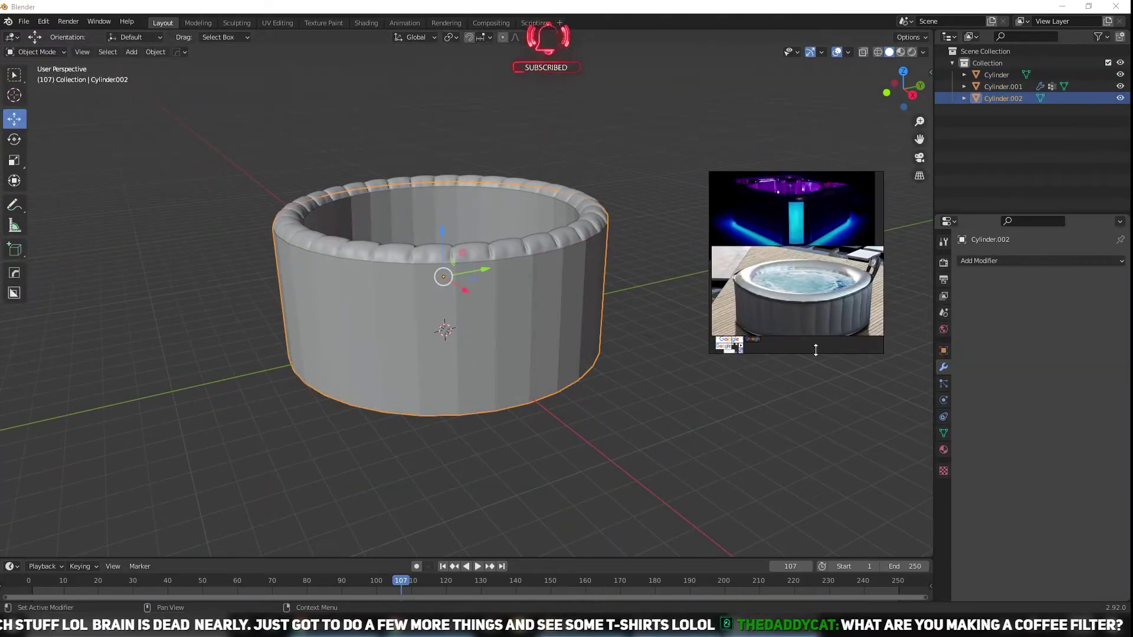
Apply HOps Cloth to the split-off wall Cylinder.002, run it, then reset and enter Edit Mode
right_click(596, 295)
click(814, 316)
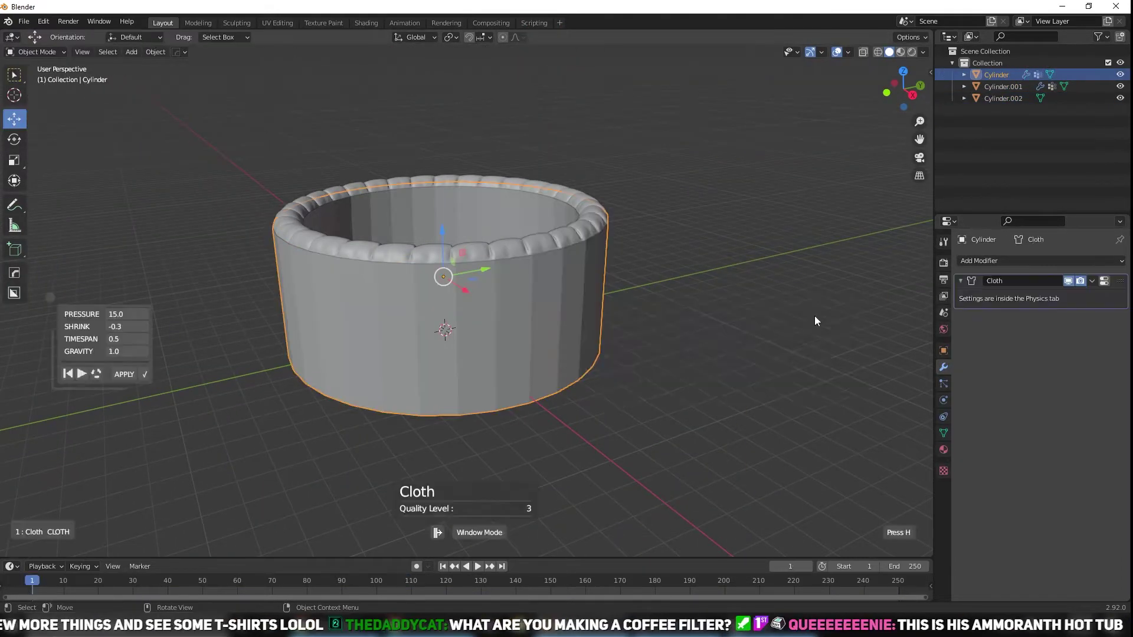
key(Return)
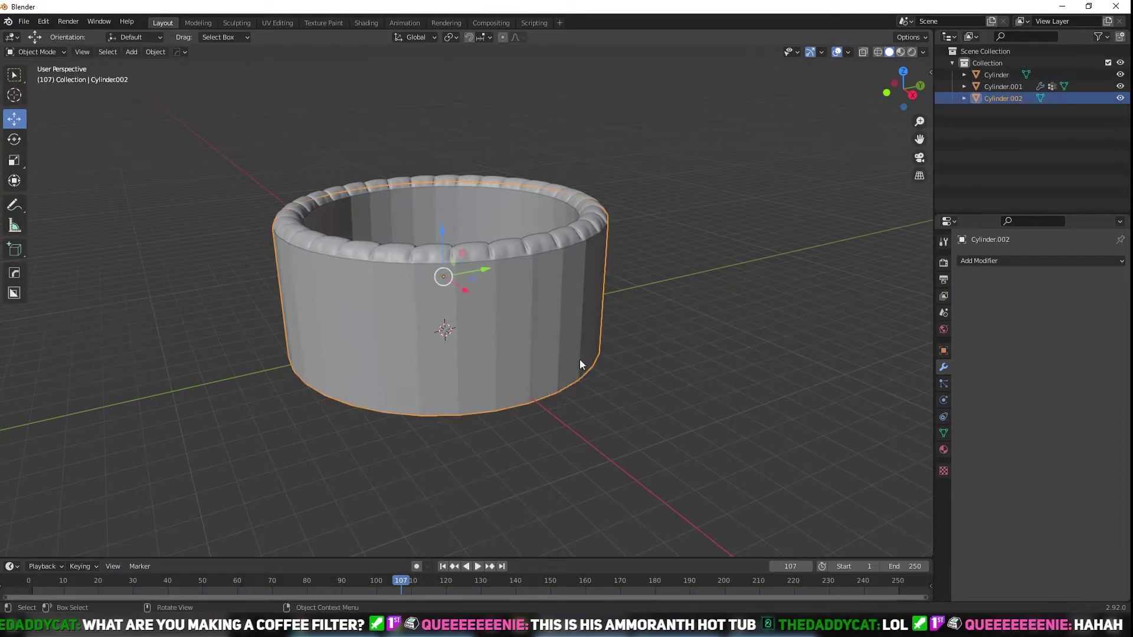
right_click(579, 364)
click(526, 71)
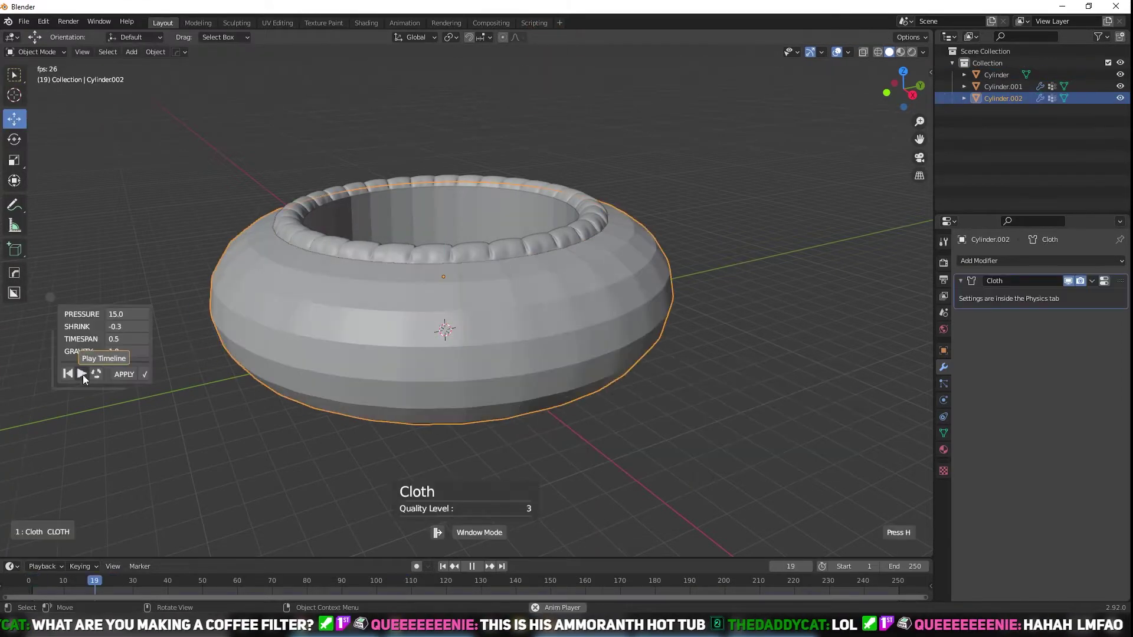
key(Escape)
key(Tab)
Hide the other objects and select a vertical edge loop on the wall
middle_drag(632, 386, 454, 266)
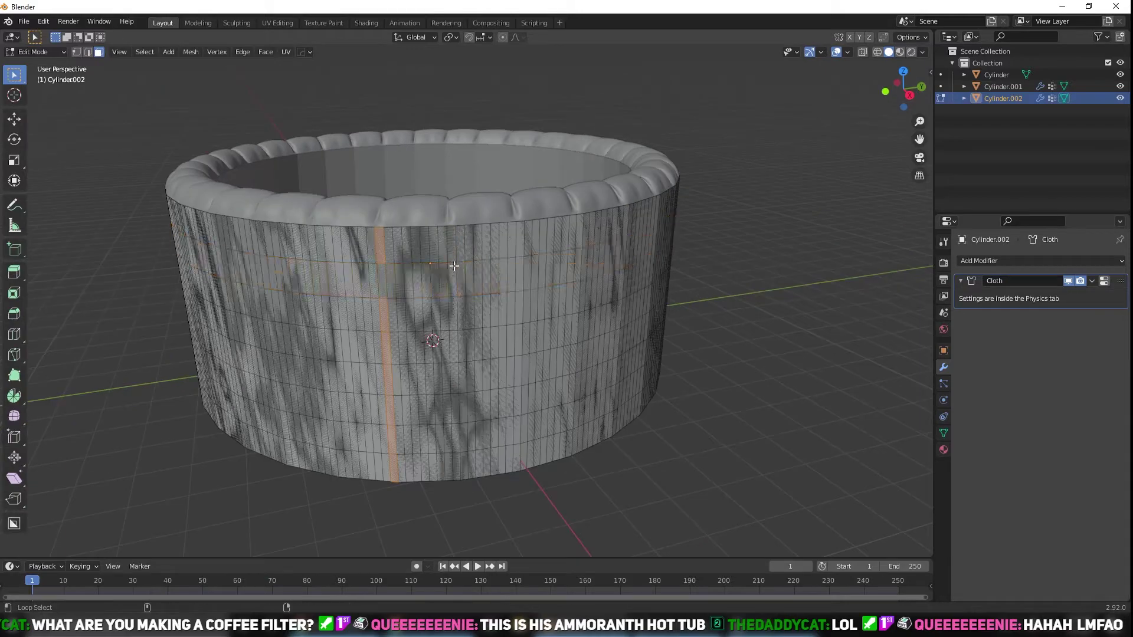
middle_drag(348, 273, 581, 255)
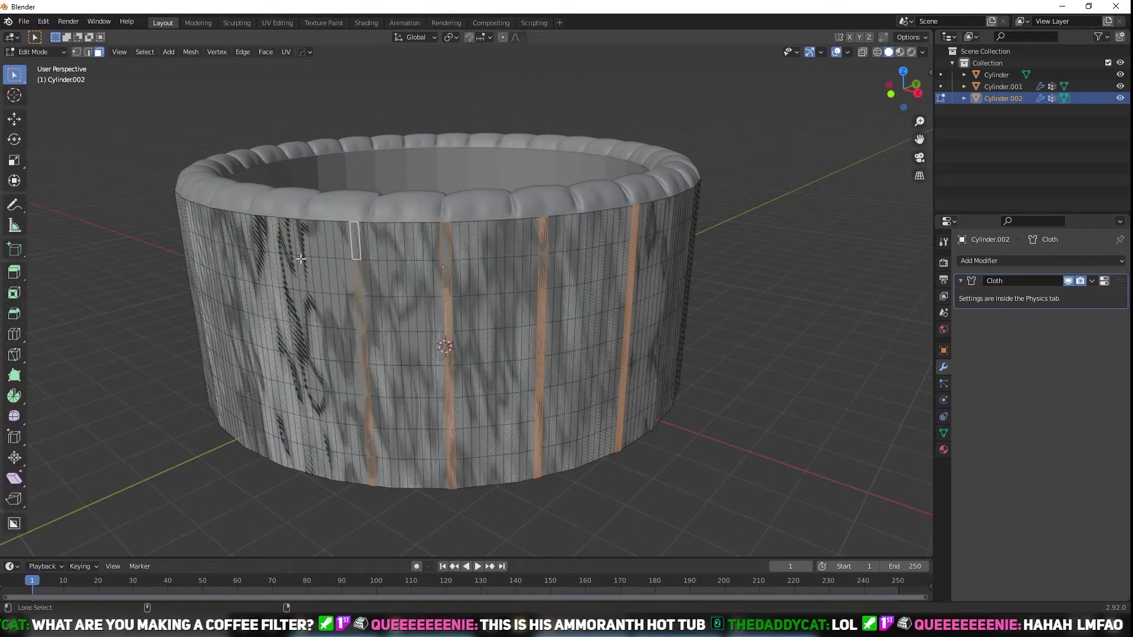
middle_drag(301, 258, 563, 267)
key(shift+h)
middle_drag(568, 334, 417, 210)
alt+click(417, 211)
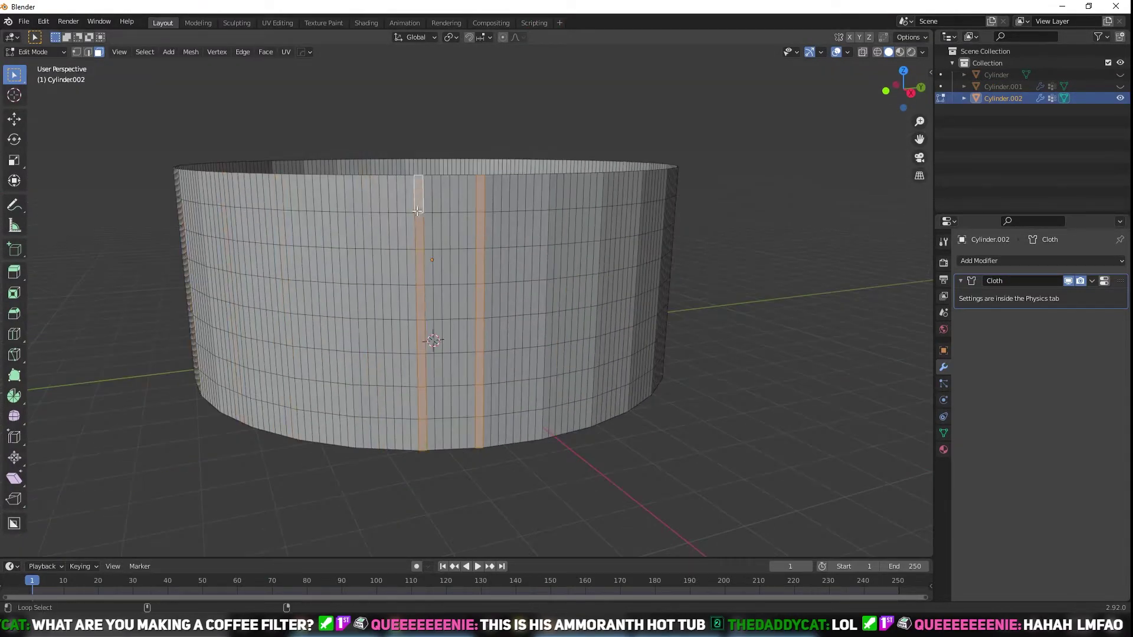
Undo back to the subdivided wall, inset individual panels and start the cloth inflation
key(ctrl+z)
key(ctrl+z)
key(ctrl+z)
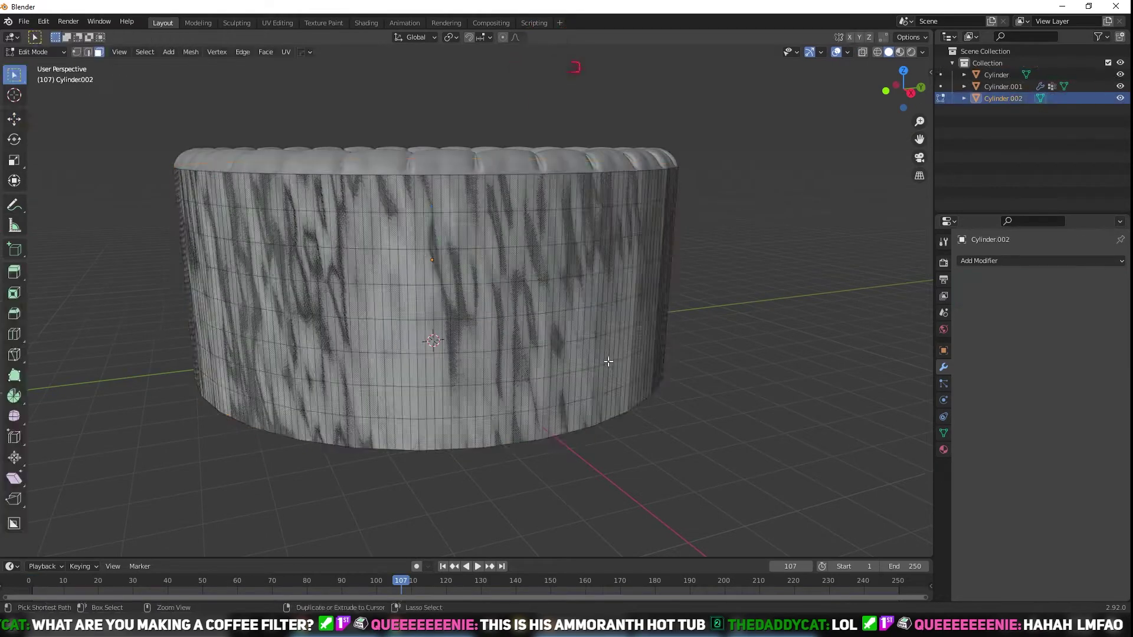
key(ctrl+z)
key(ctrl+z)
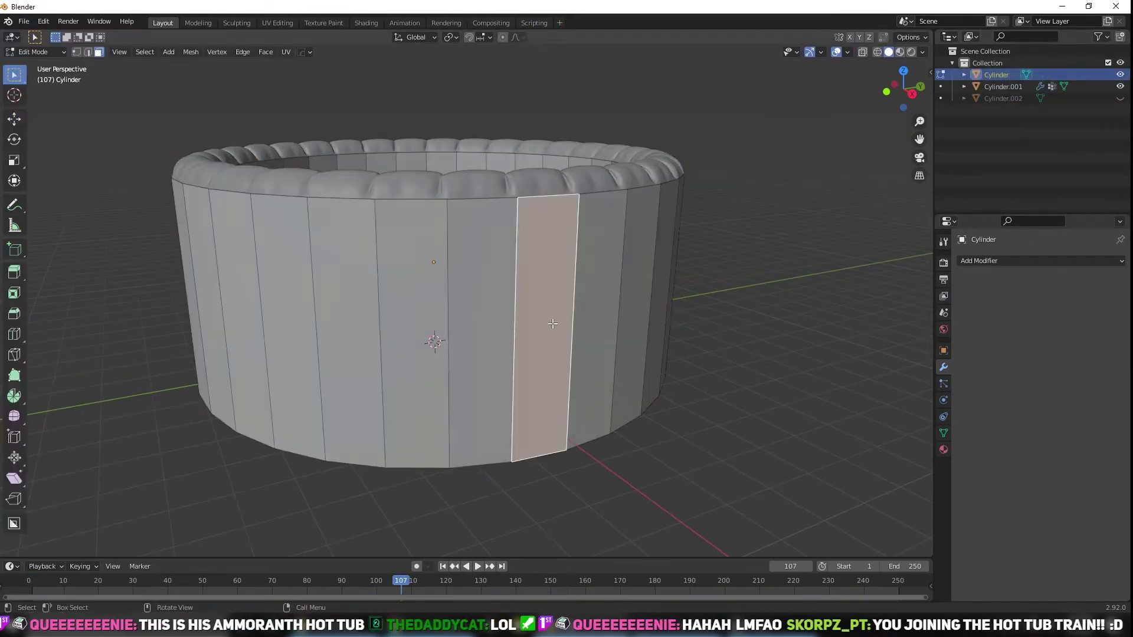
key(ctrl+z)
key(ctrl+z)
key(ctrl+z)
key(ctrl+z)
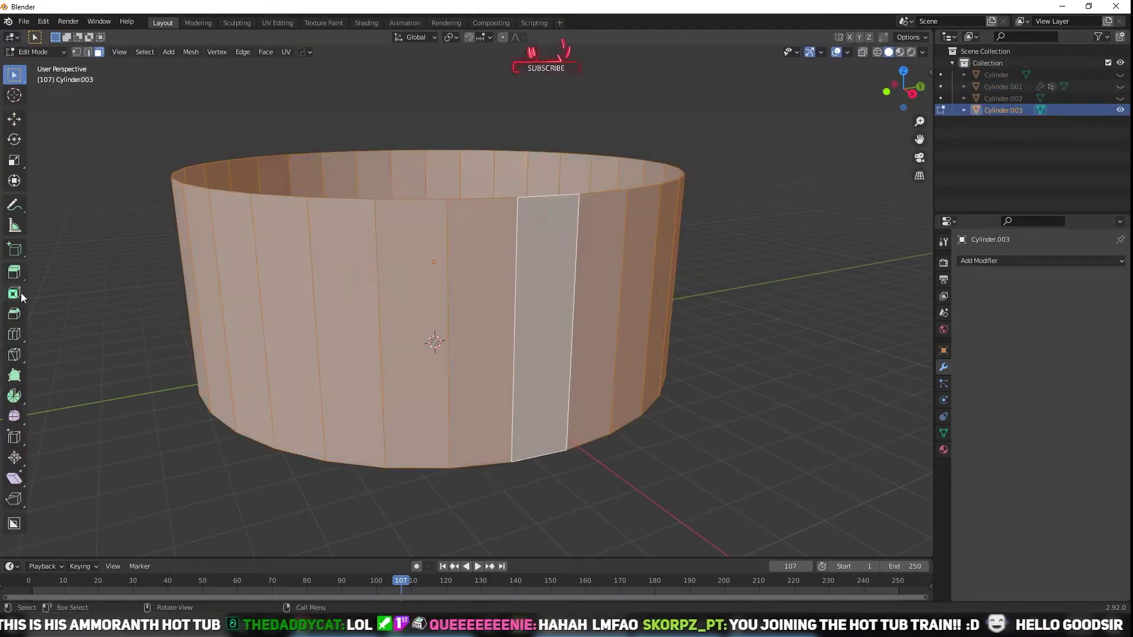
key(ctrl+z)
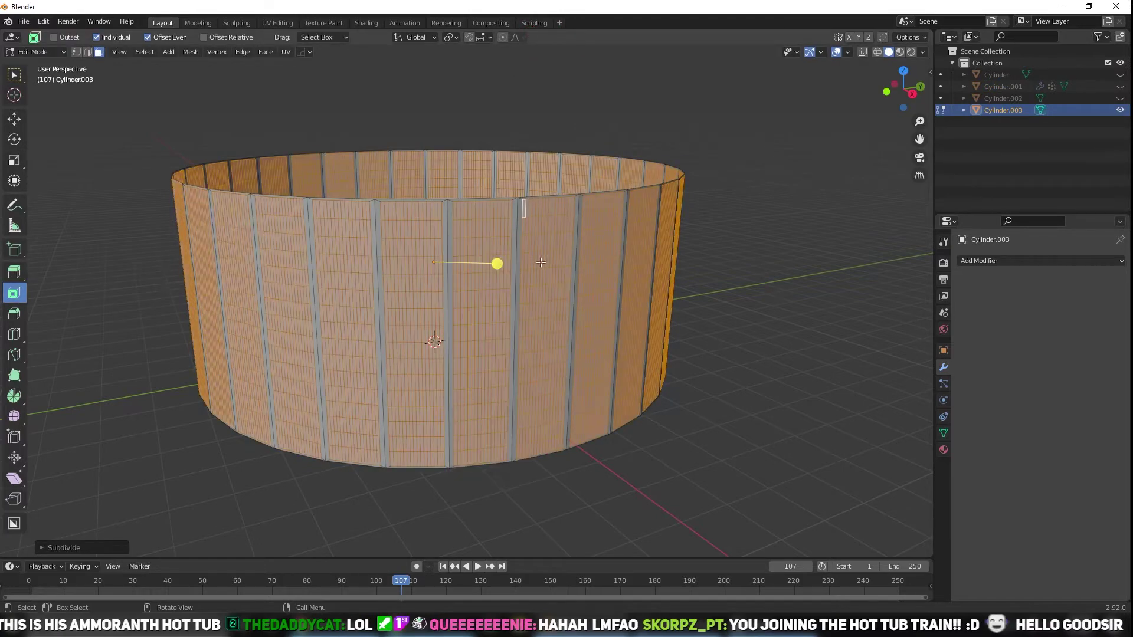
key(ctrl+z)
click(944, 433)
key(shift+r)
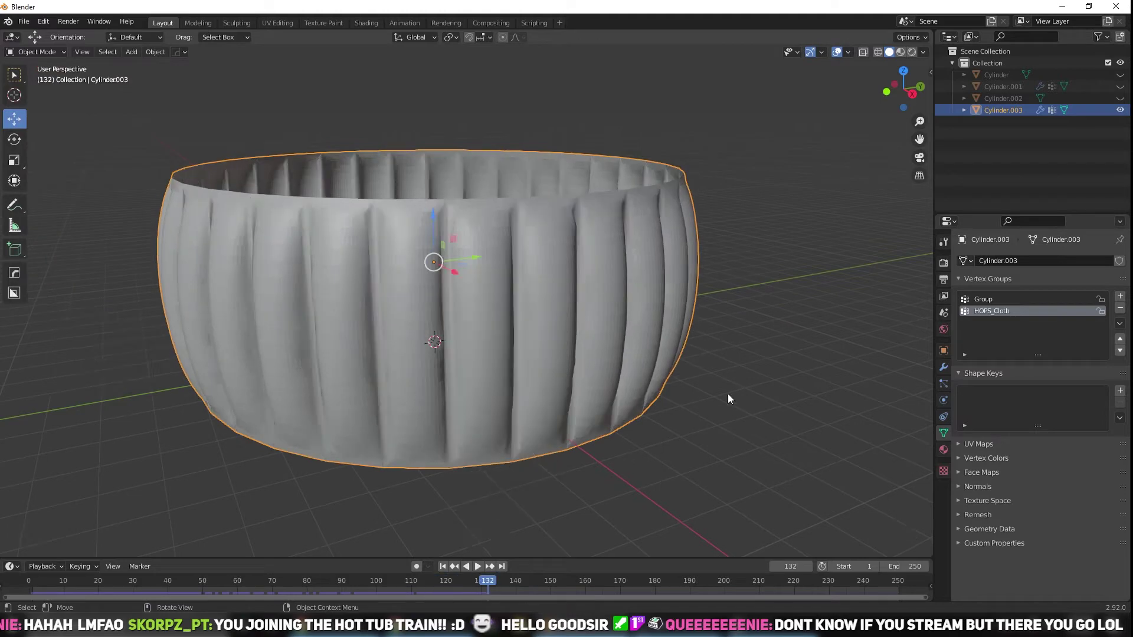
Try a thickness modifier on the ribbed wall, then undo it
key(ctrl+z)
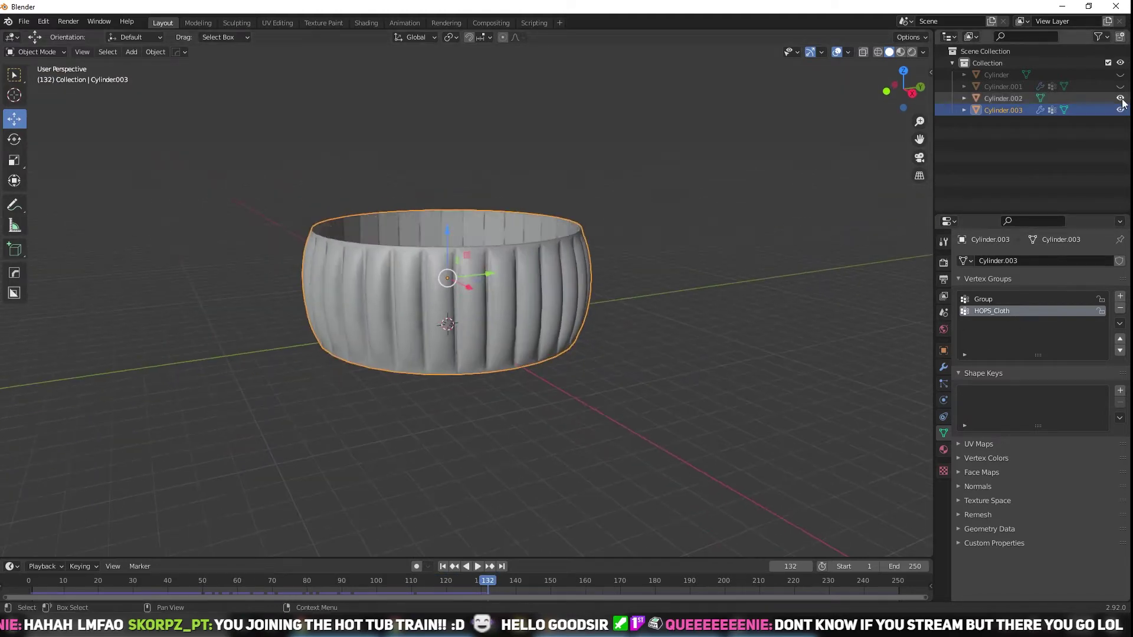
middle_drag(505, 352, 534, 323)
click(534, 323)
scroll(533, 323, up, 5)
click(943, 367)
click(1041, 260)
click(885, 452)
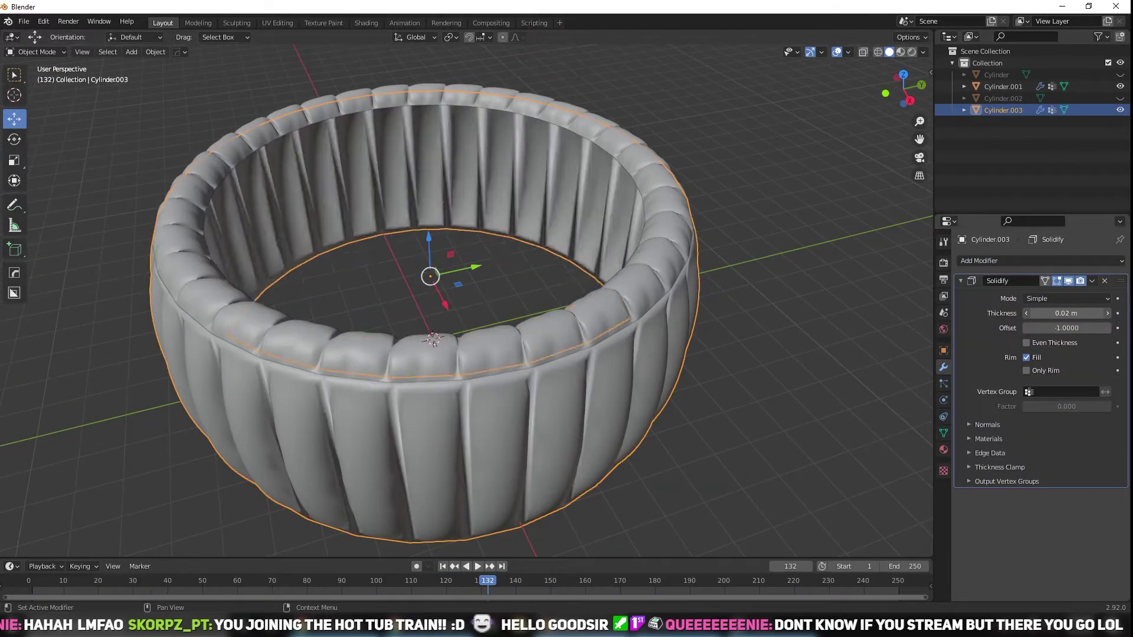
click(1003, 260)
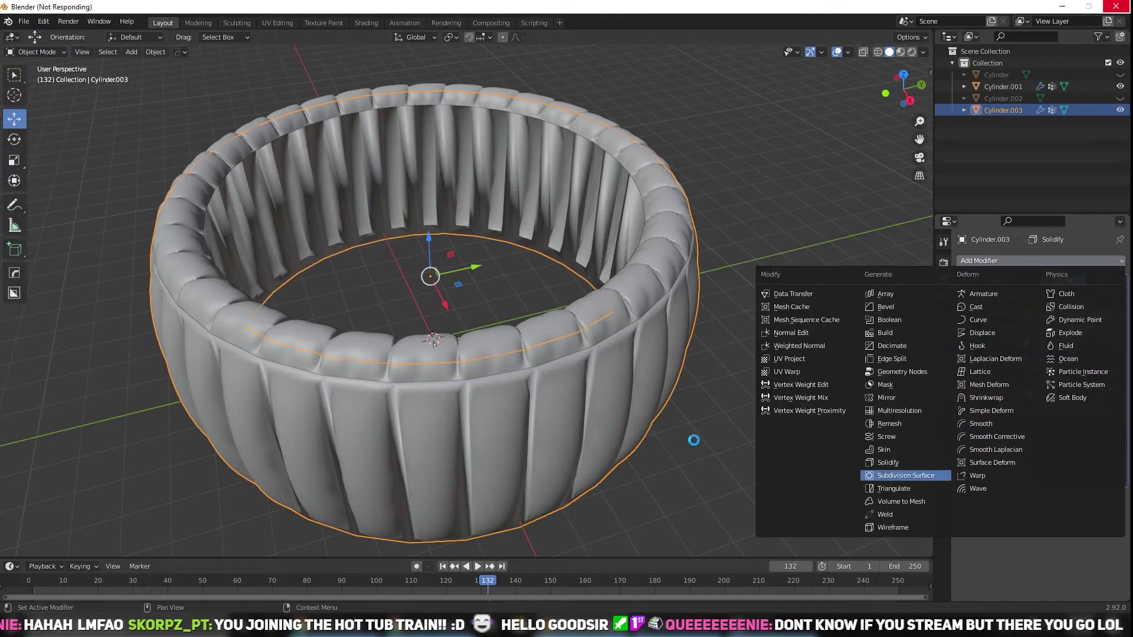
key(ctrl+z)
key(ctrl+z)
scroll(678, 328, down, 3)
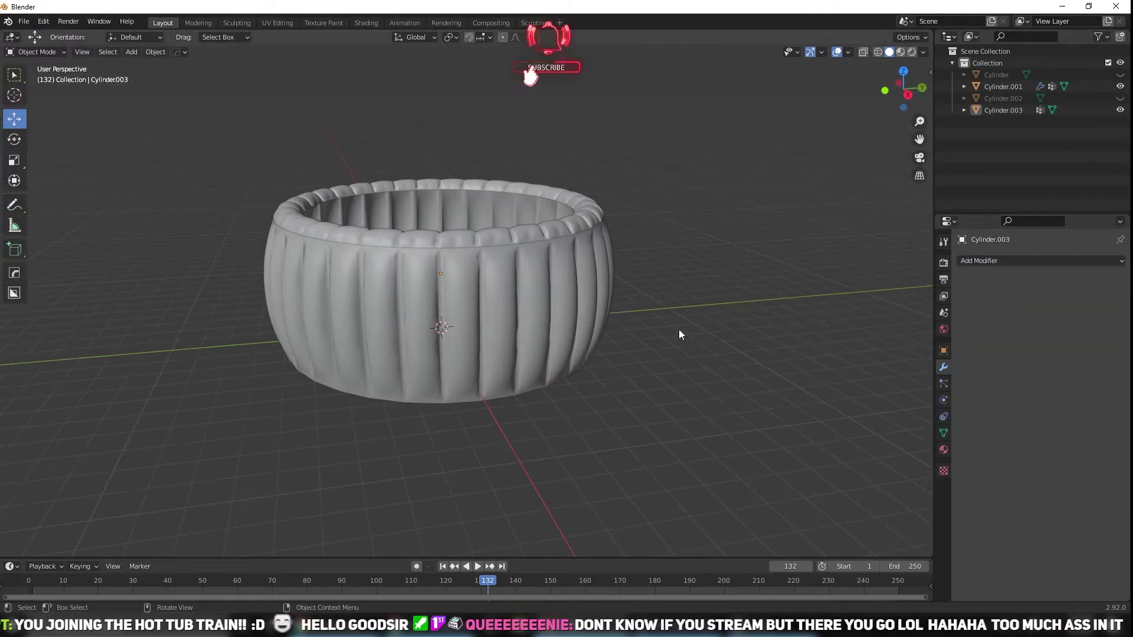
Enable ambient occlusion in Render Properties with a 12 m distance
click(423, 244)
middle_drag(423, 244, 454, 216)
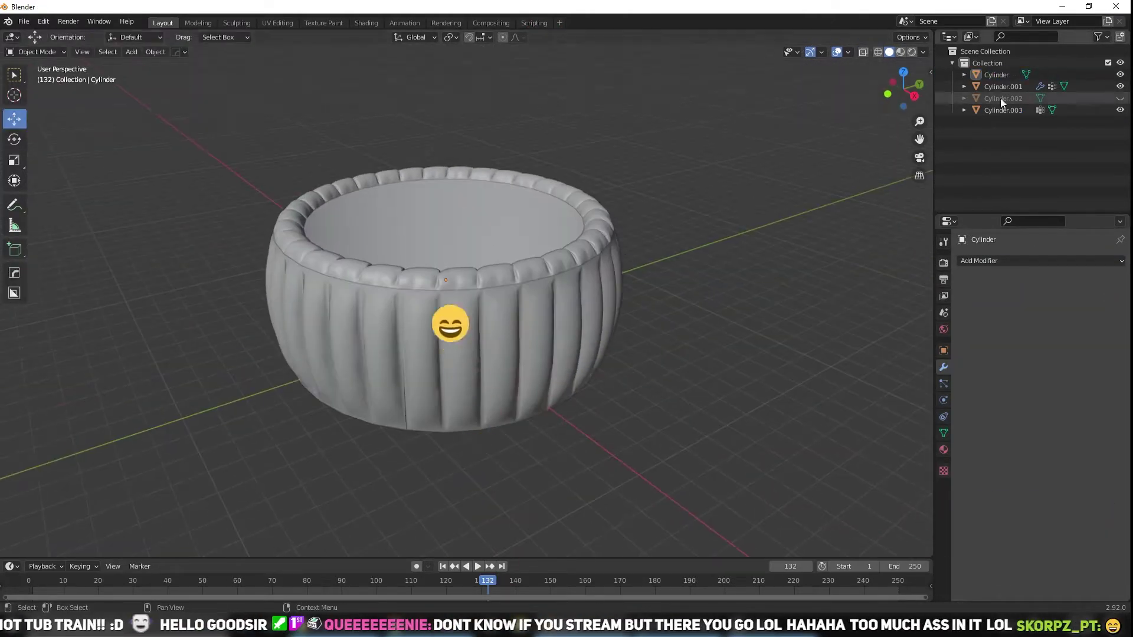
key(Tab)
key(Tab)
click(943, 262)
click(967, 340)
double_click(1062, 357)
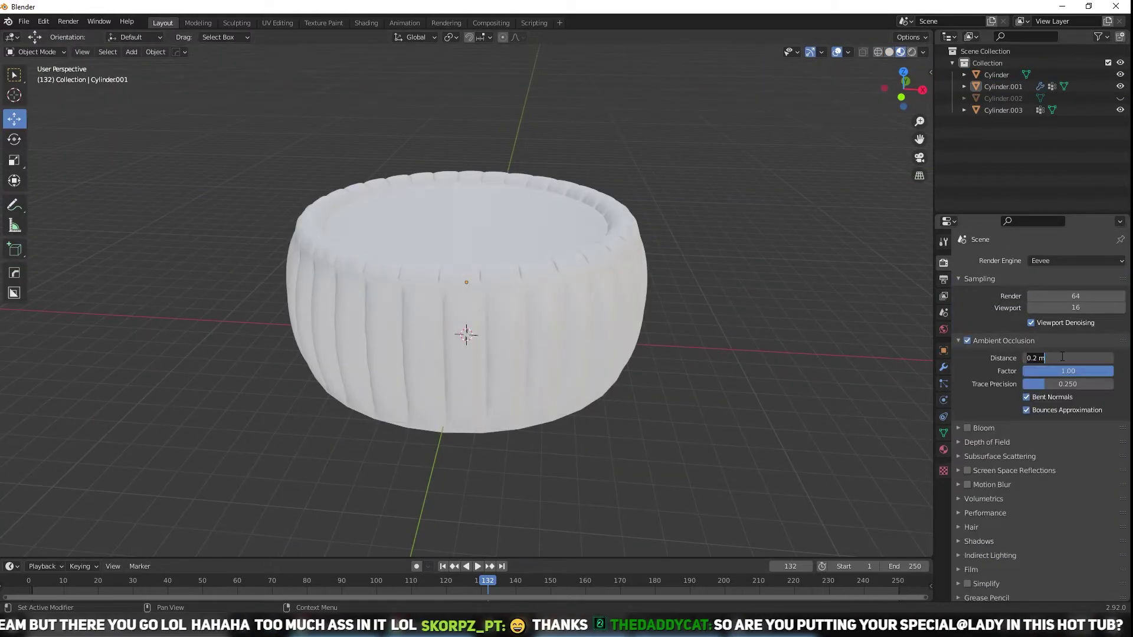
Isolate the inner tub cylinder and view it from the flat side
click(996, 75)
key(KP_Decimal)
middle_drag(590, 236, 642, 204)
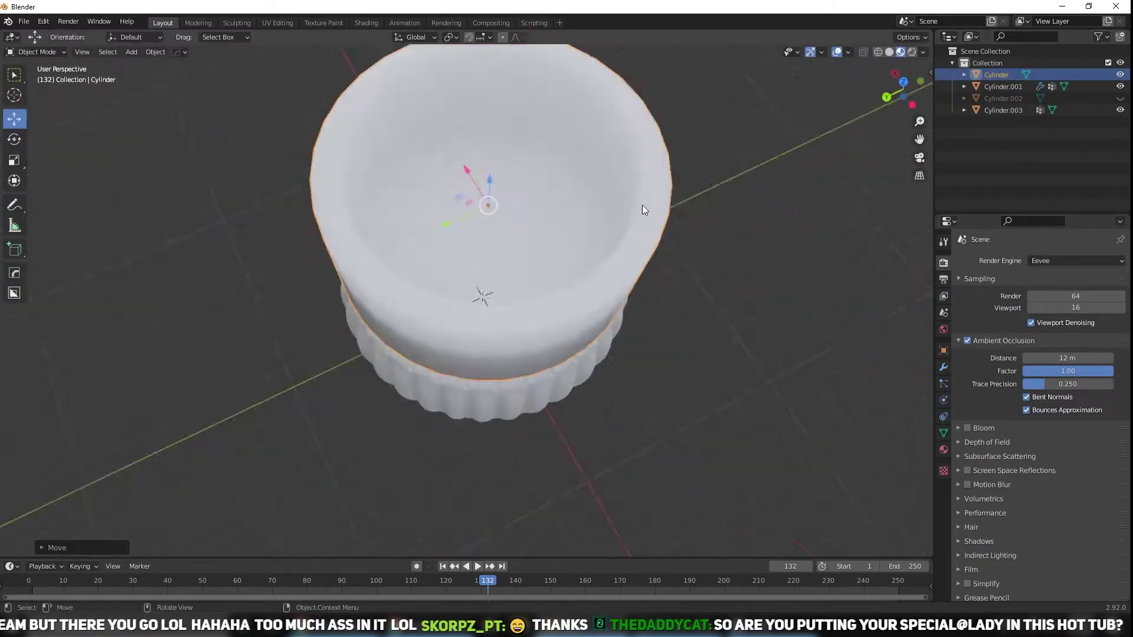
scroll(692, 245, up, 3)
scroll(692, 250, down, 5)
key(Tab)
key(Tab)
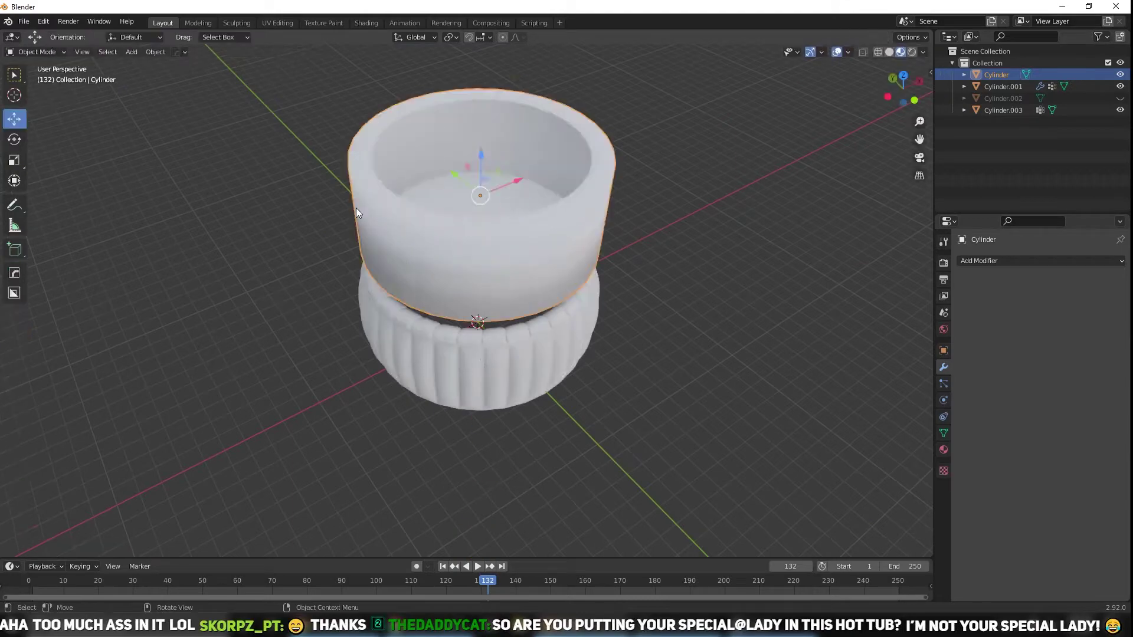
key(KP_Divide)
key(ctrl+KP_1)
Resize the inner cylinder and add a plane for the floor
click(547, 242)
middle_drag(546, 242, 687, 235)
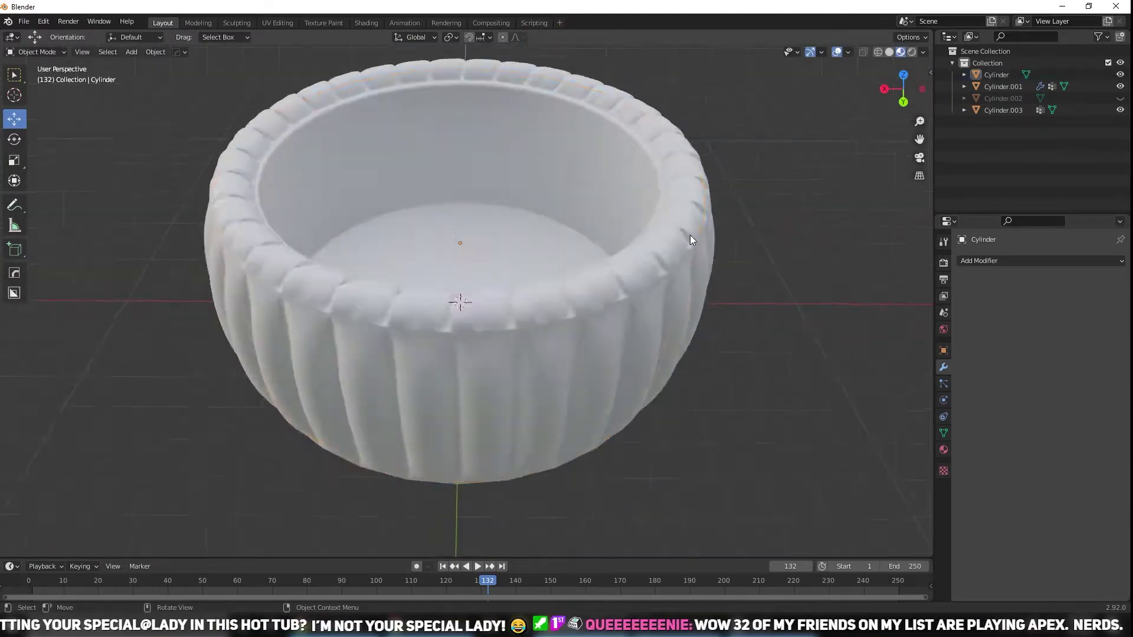
key(shift+a)
click(144, 71)
Enlarge the plane into a wide floor under the tub and save as HOT_TUB.blend
key(s)
key(g)
click(544, 270)
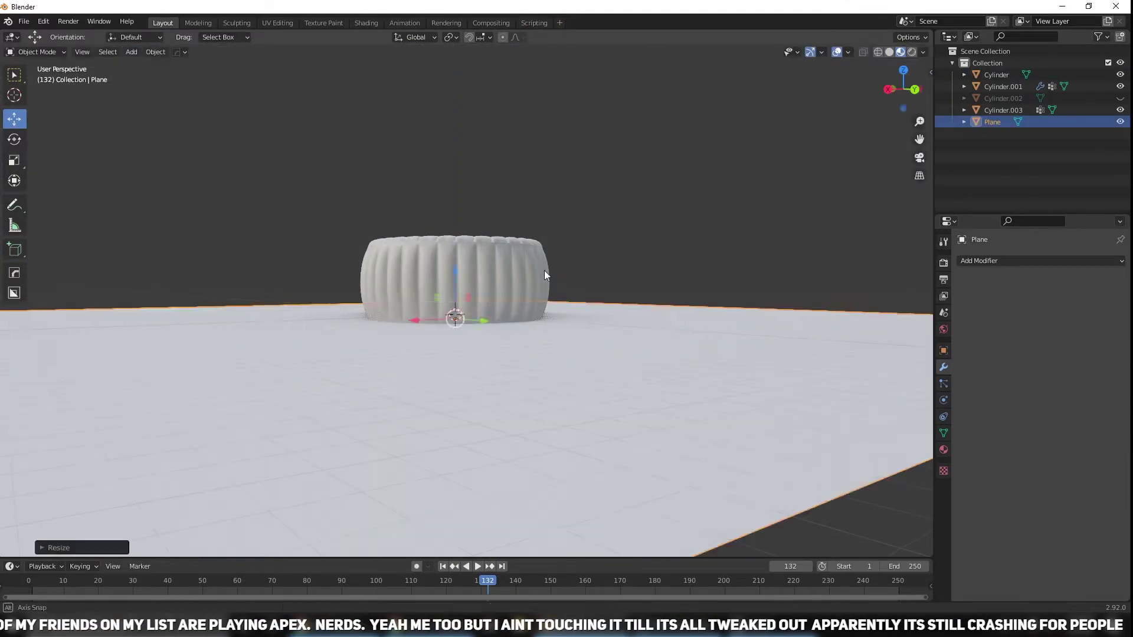
mouse_move(544, 270)
middle_down()
mouse_move(531, 319)
mouse_move(555, 307)
middle_up()
click(923, 52)
scroll(634, 249, down, 3)
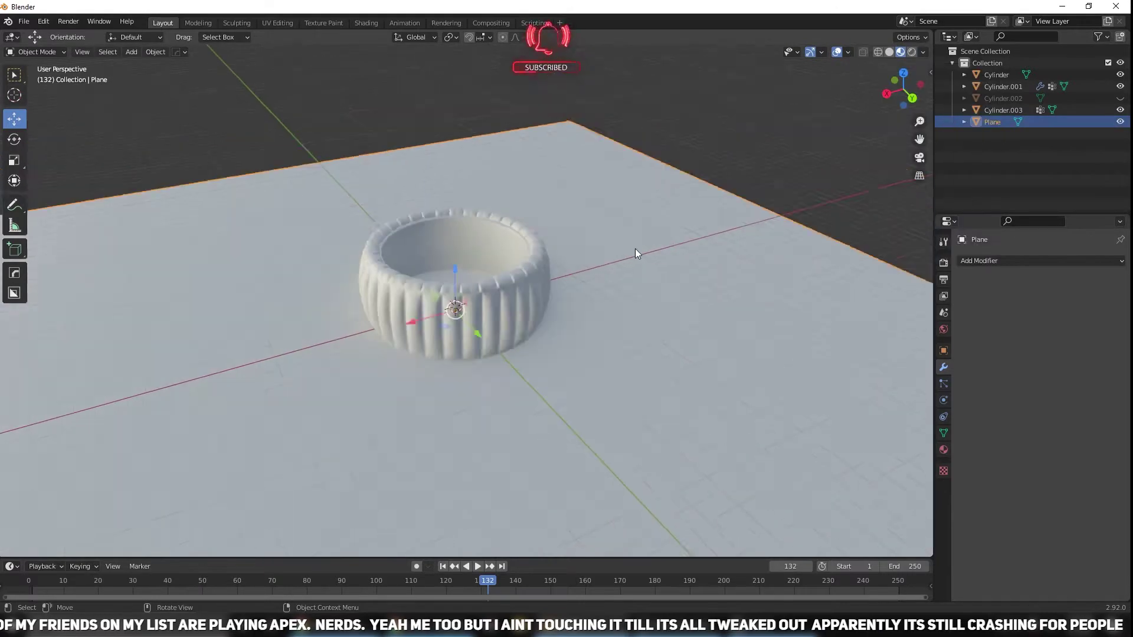
key(ctrl+shift+s)
click(748, 506)
Bevel the tub's inner edge loop
click(458, 348)
key(Tab)
alt+click(649, 224)
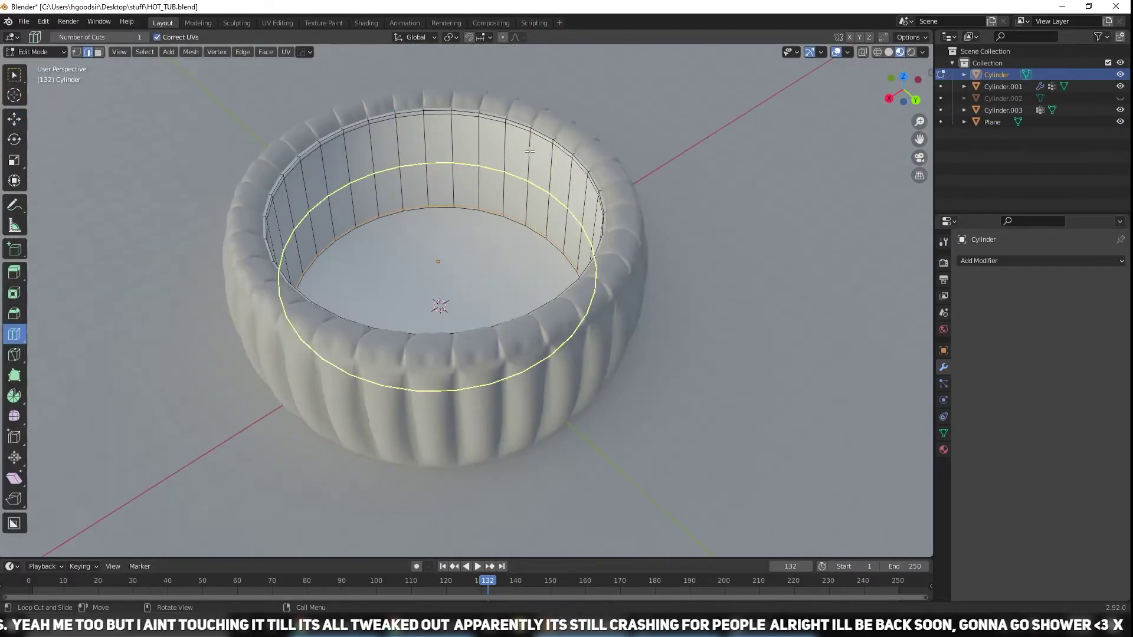
right_click(657, 125)
click(657, 125)
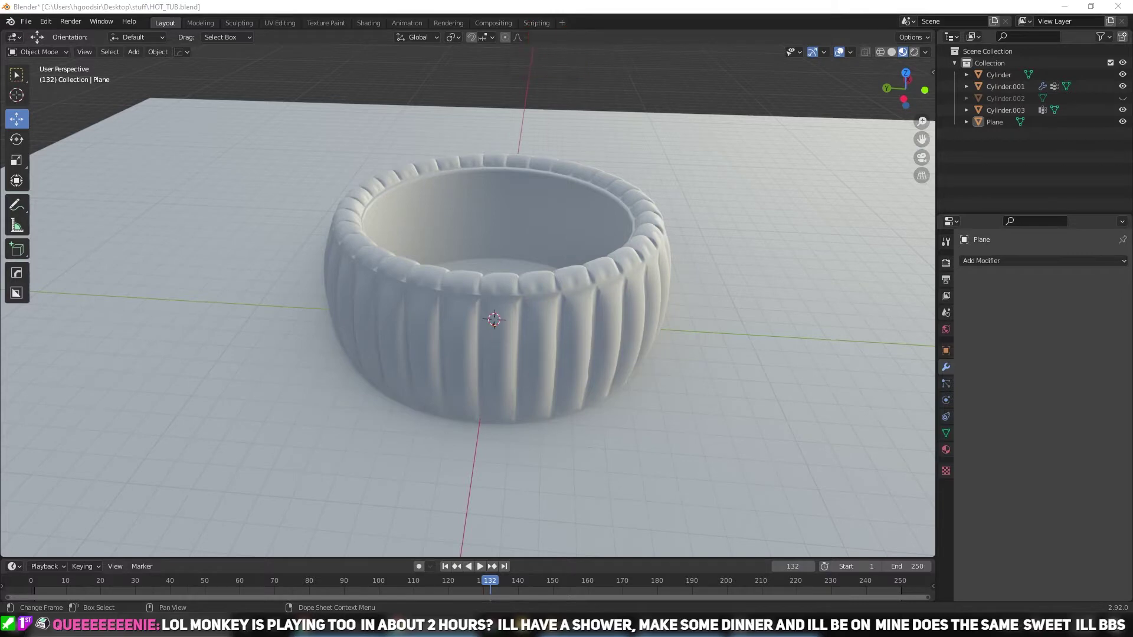
Extrude the floor plane's back edges upward into two tall walls
click(792, 384)
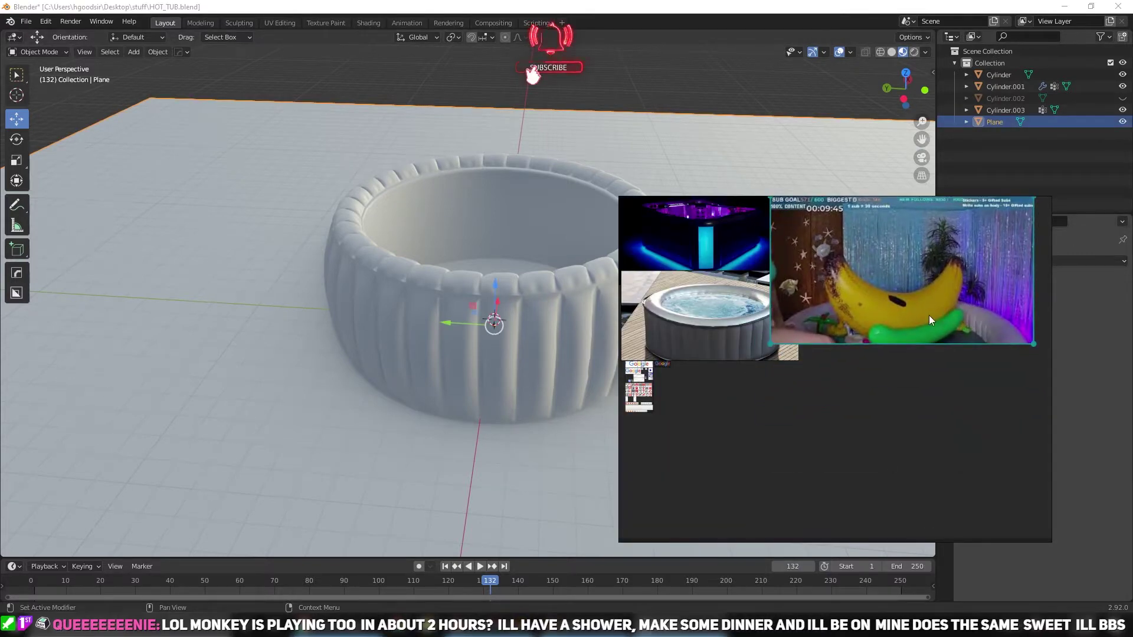
scroll(390, 268, down, 5)
scroll(390, 268, down, 4)
key(Tab)
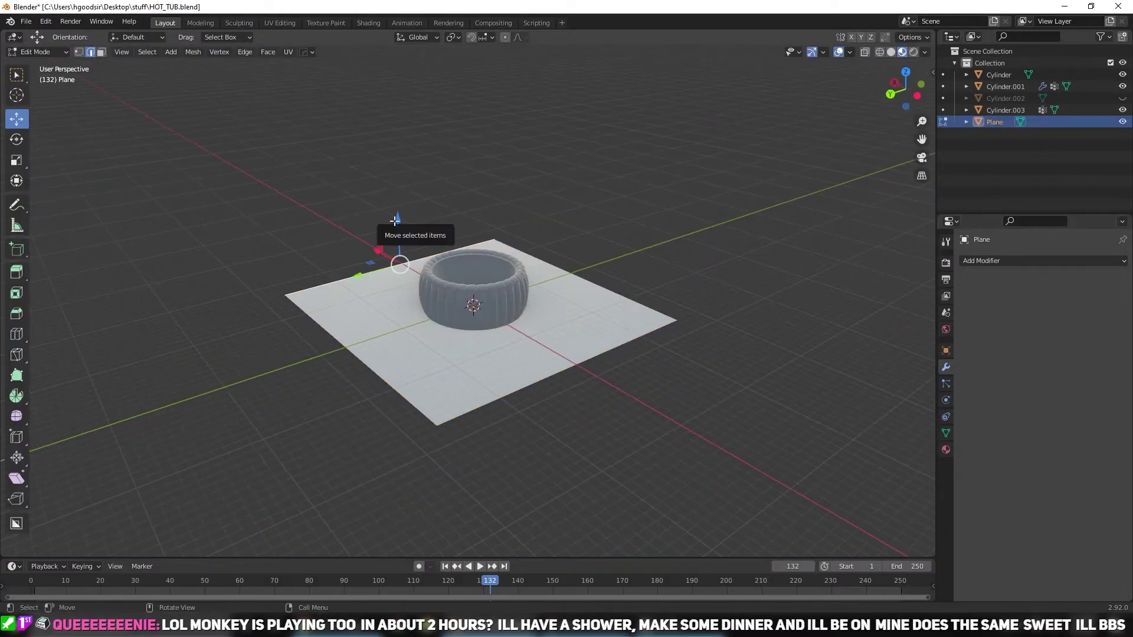
drag(395, 221, 584, 155)
middle_drag(547, 246, 504, 353)
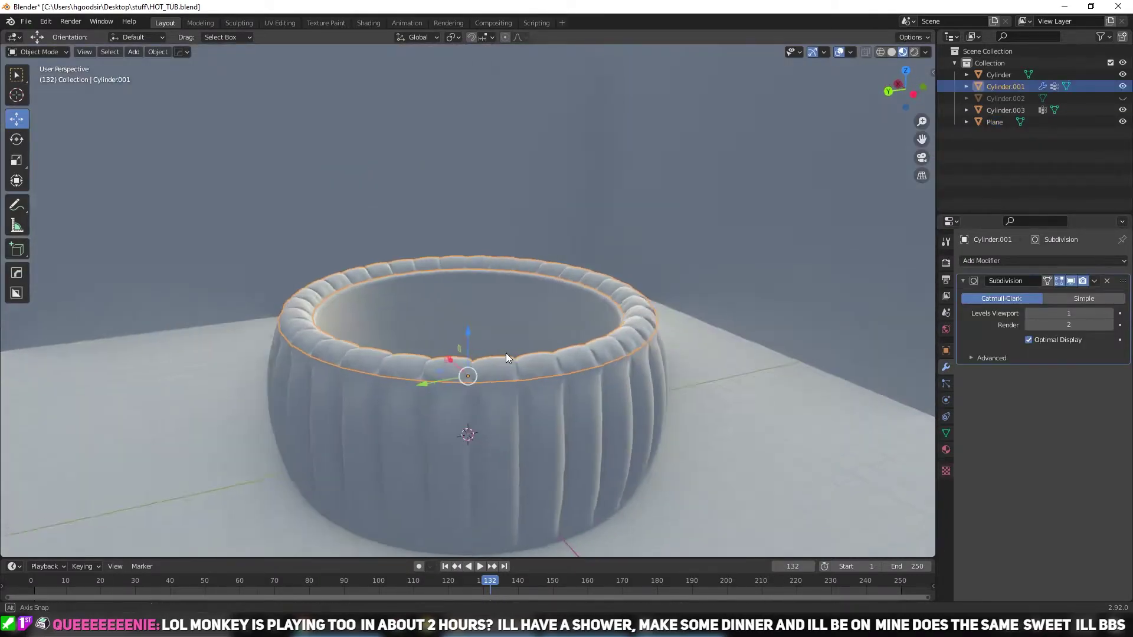
click(134, 51)
Add a filled circle mesh for the water and give it a Wave modifier
click(263, 94)
key(Tab)
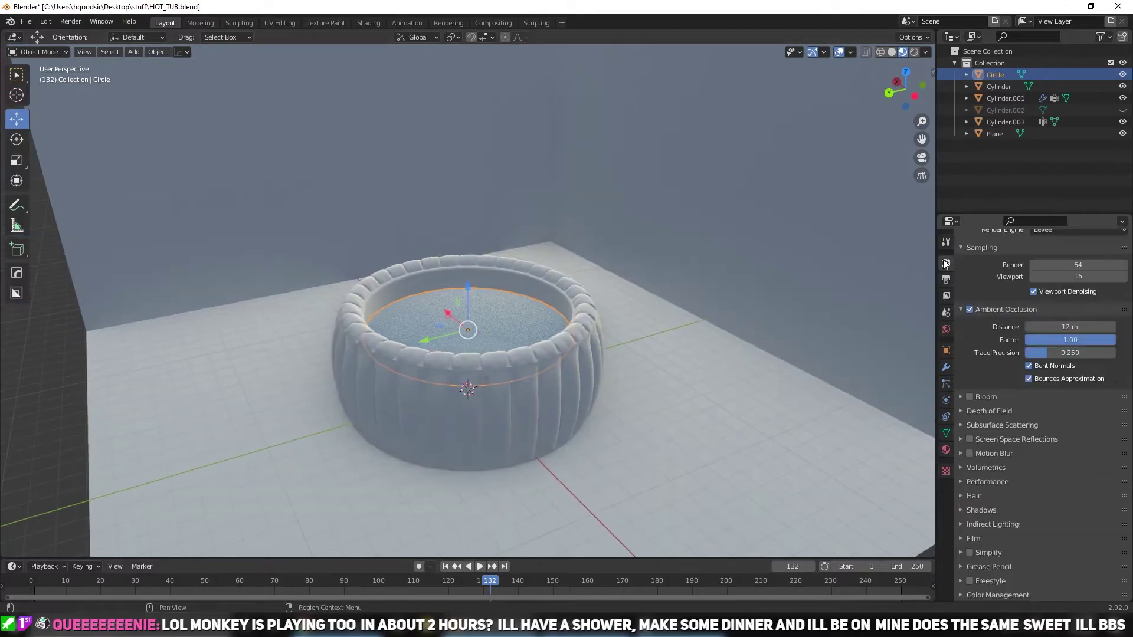
scroll(480, 377, up, 3)
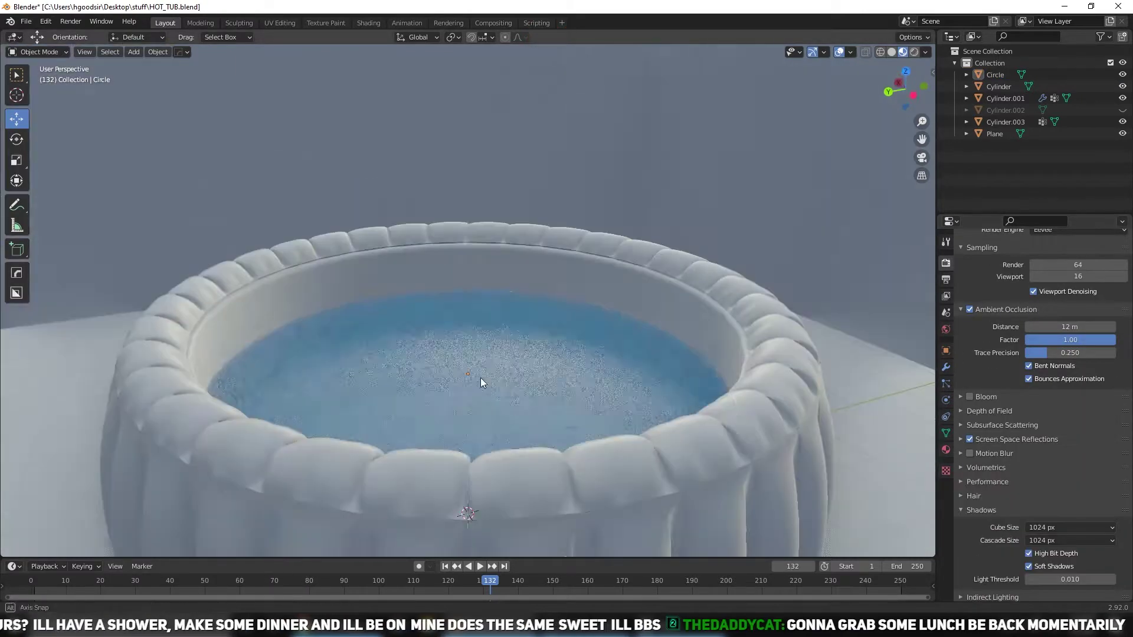
click(946, 367)
click(1043, 260)
click(982, 479)
key(Tab)
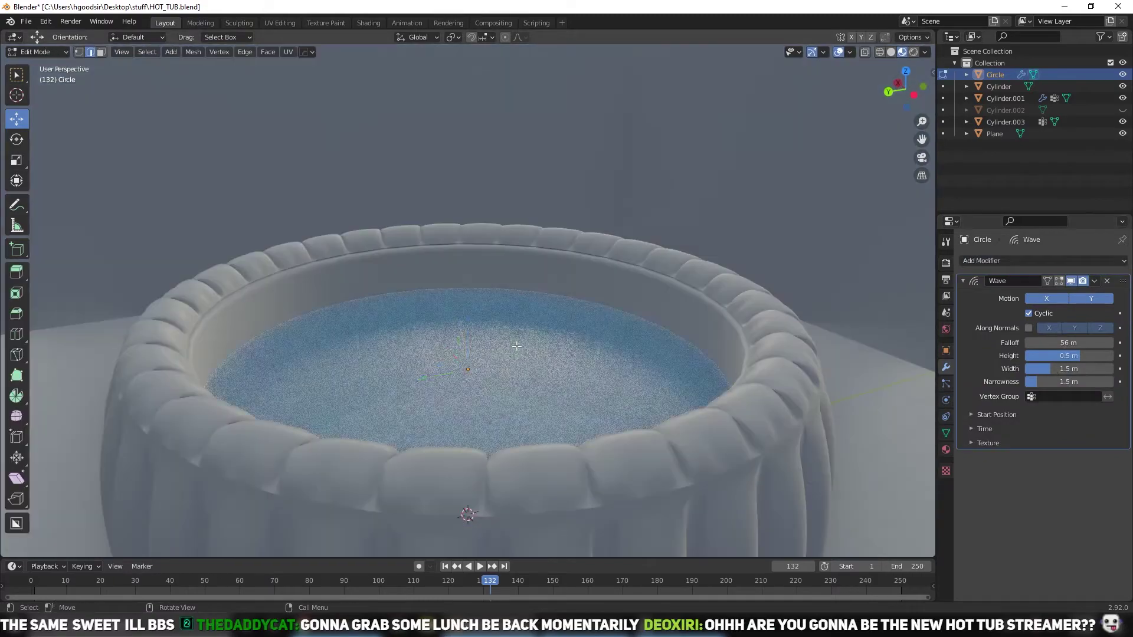
key(Tab)
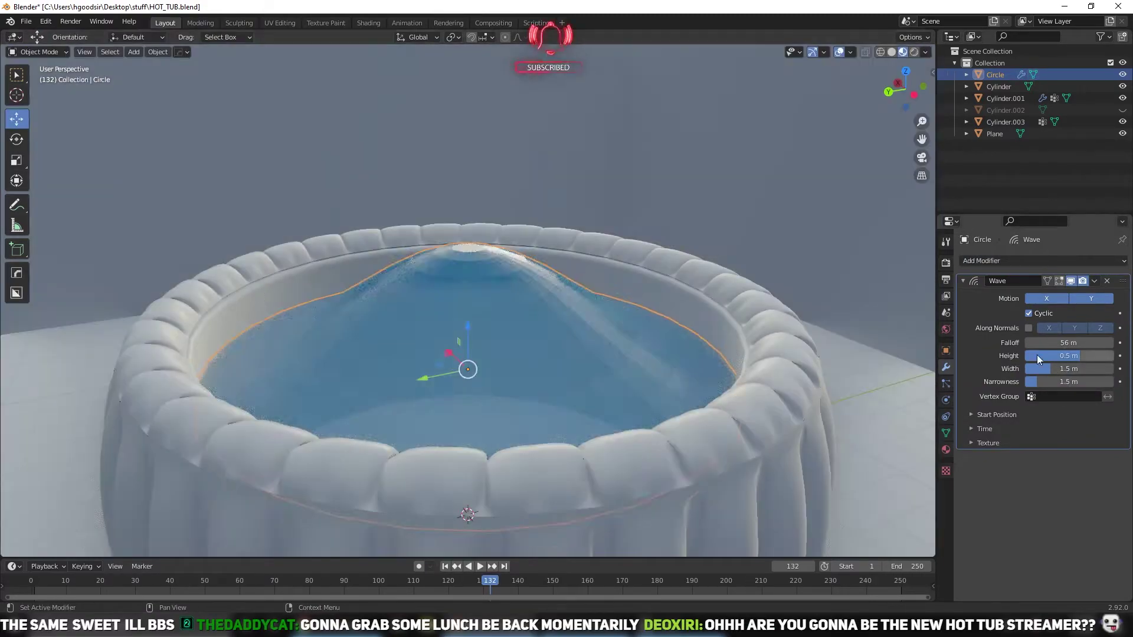
Tune the wave's height, width and falloff for gentle ripples
drag(1068, 382, 1077, 356)
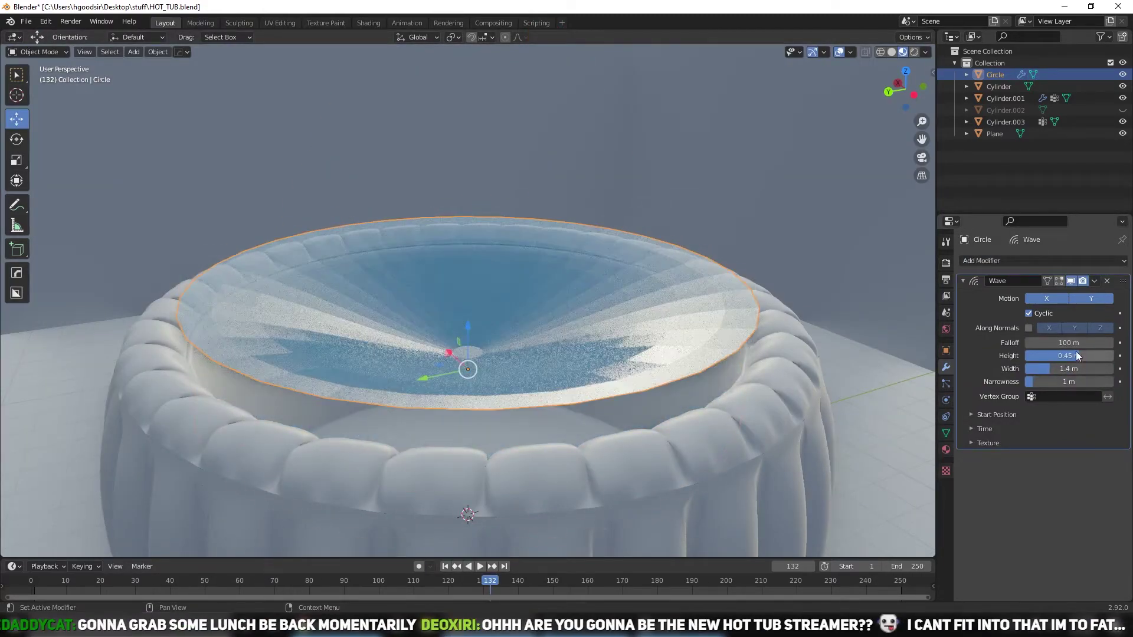
key(ctrl+z)
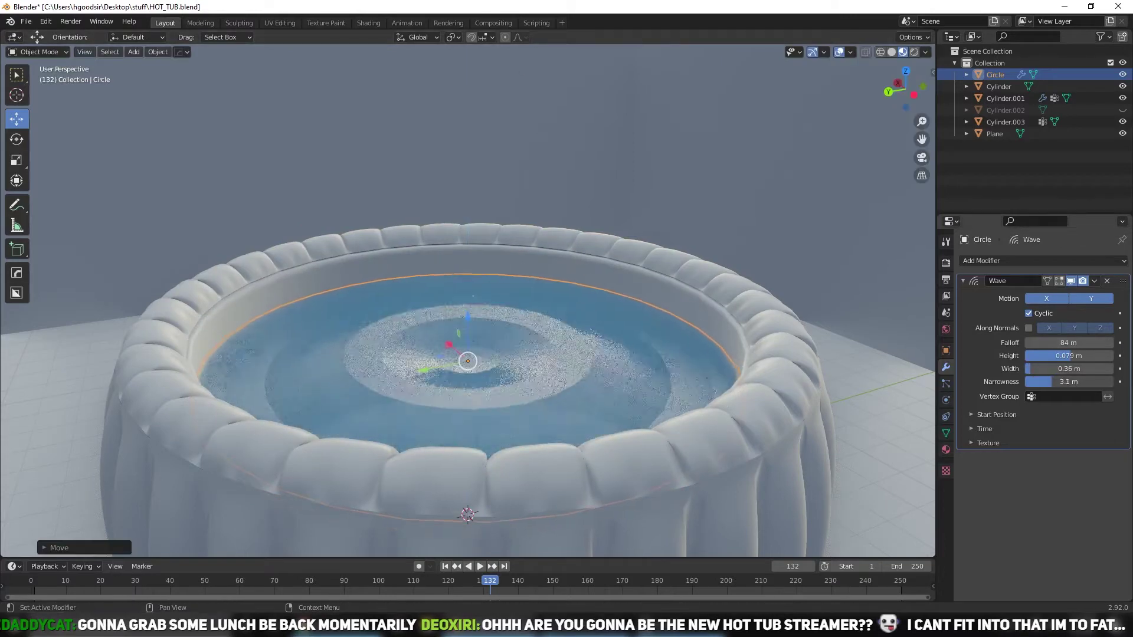
right_click(600, 379)
drag(1056, 369, 1091, 356)
scroll(528, 359, down, 2)
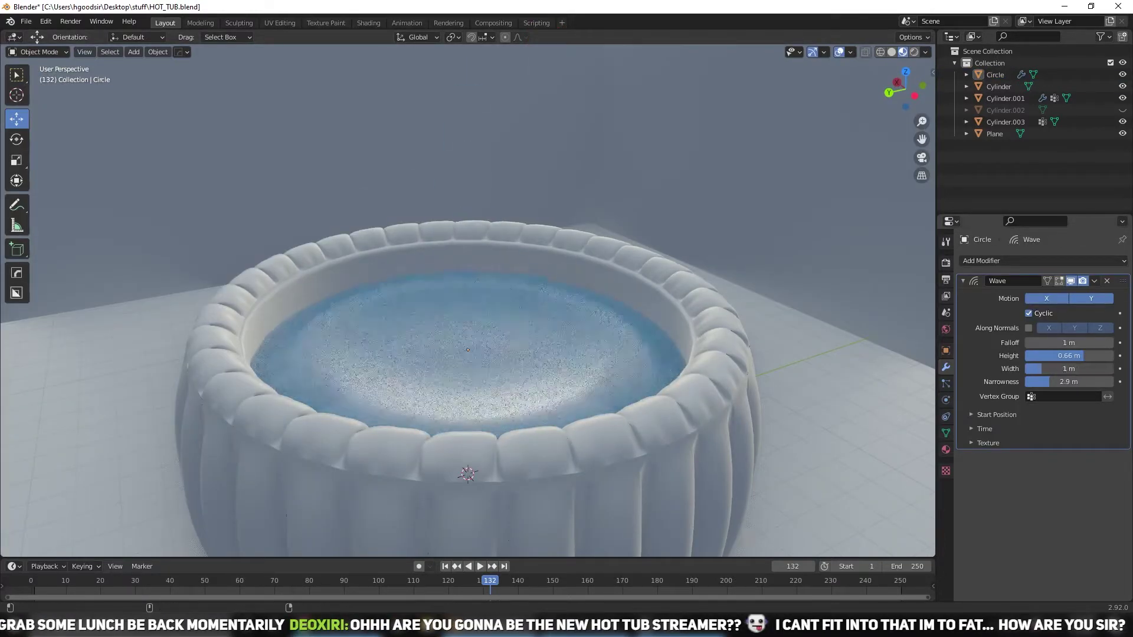
key(ctrl+z)
key(ctrl+z)
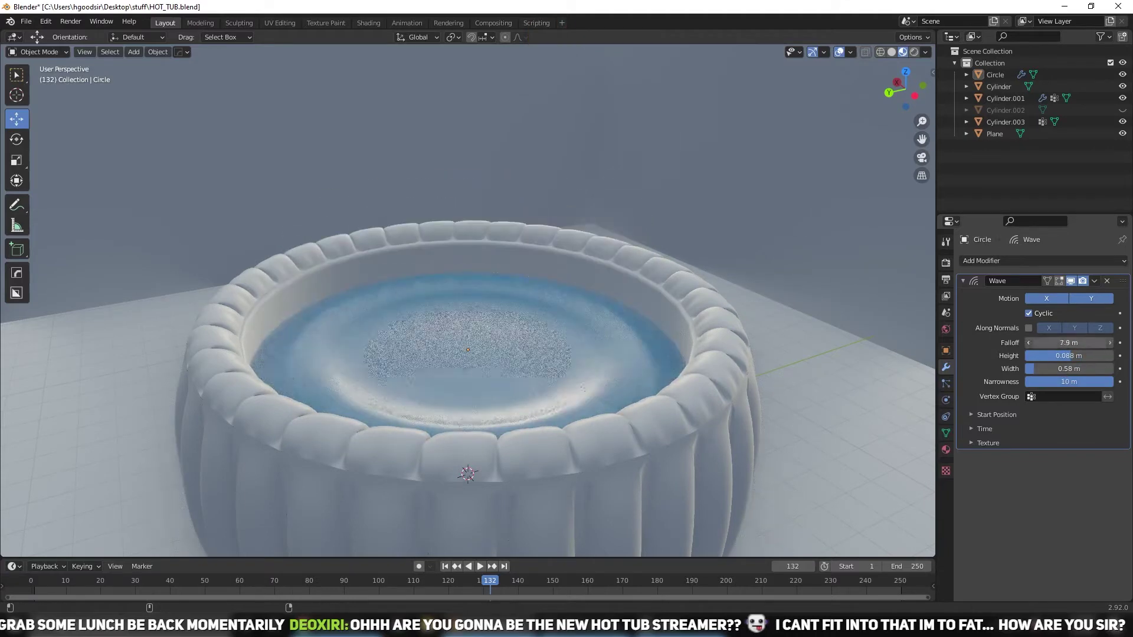
scroll(468, 295, down, 2)
Enable Screen Space Reflections in Render Properties and set its sample count
click(946, 262)
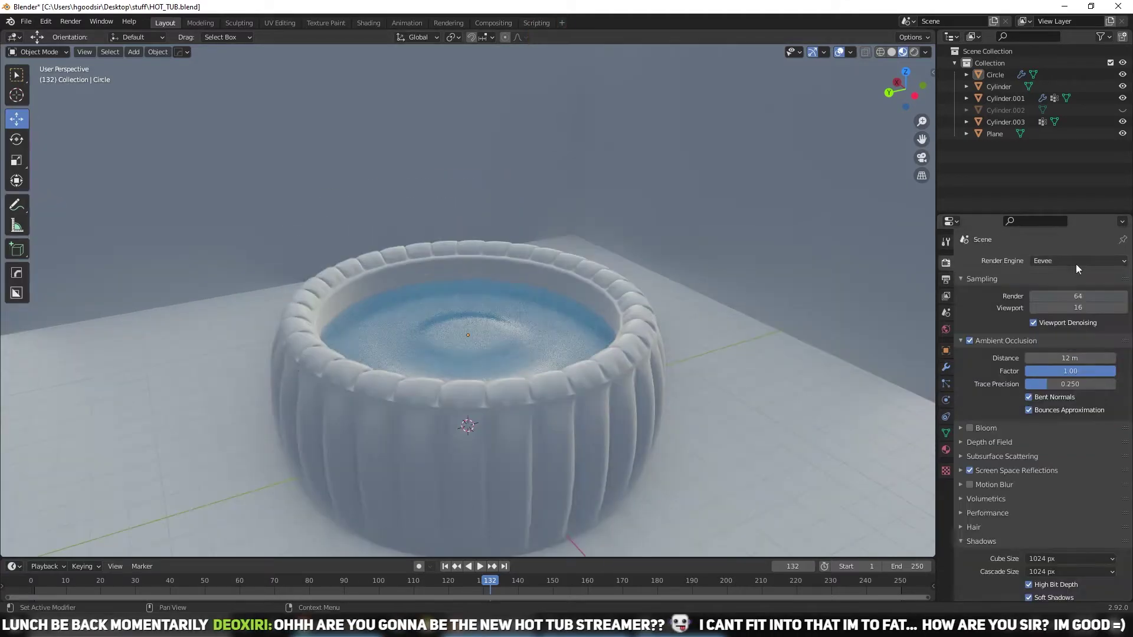
scroll(461, 327, up, 4)
click(947, 366)
click(945, 262)
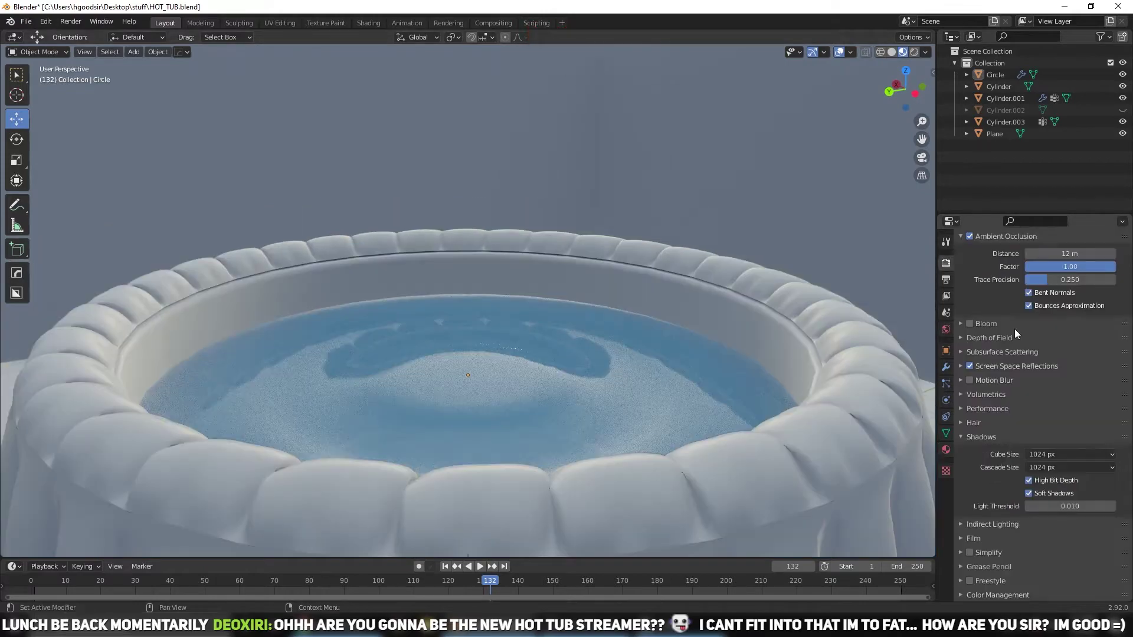
scroll(466, 326, down, 5)
click(466, 327)
scroll(467, 327, up, 5)
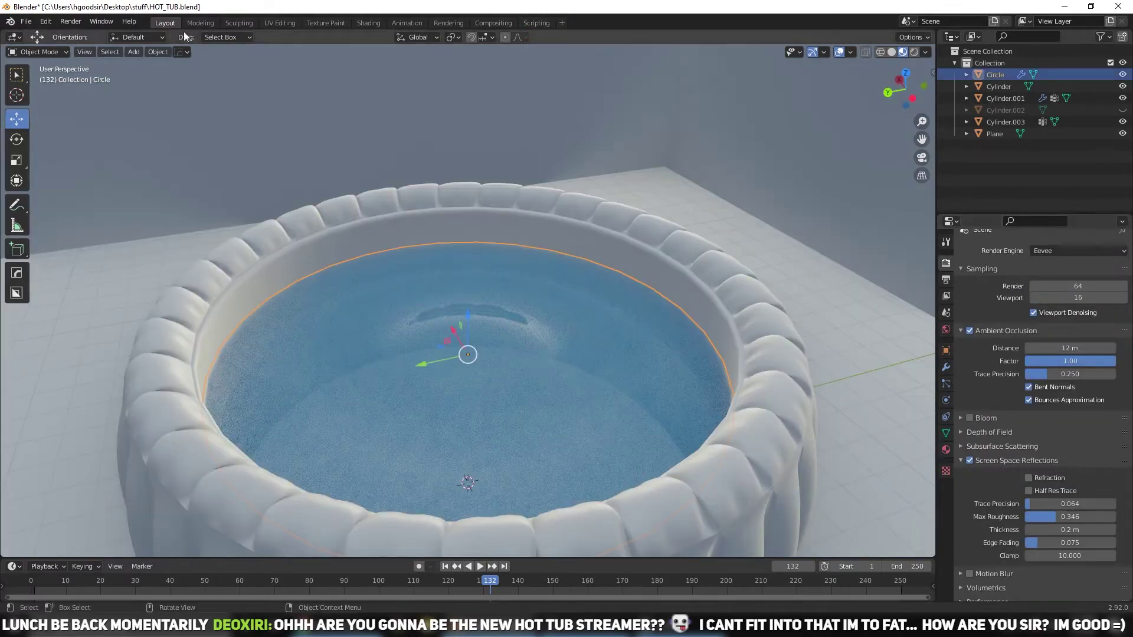
text(6)
key(Return)
Darken the outer tub shell's material
scroll(596, 415, down, 4)
click(596, 415)
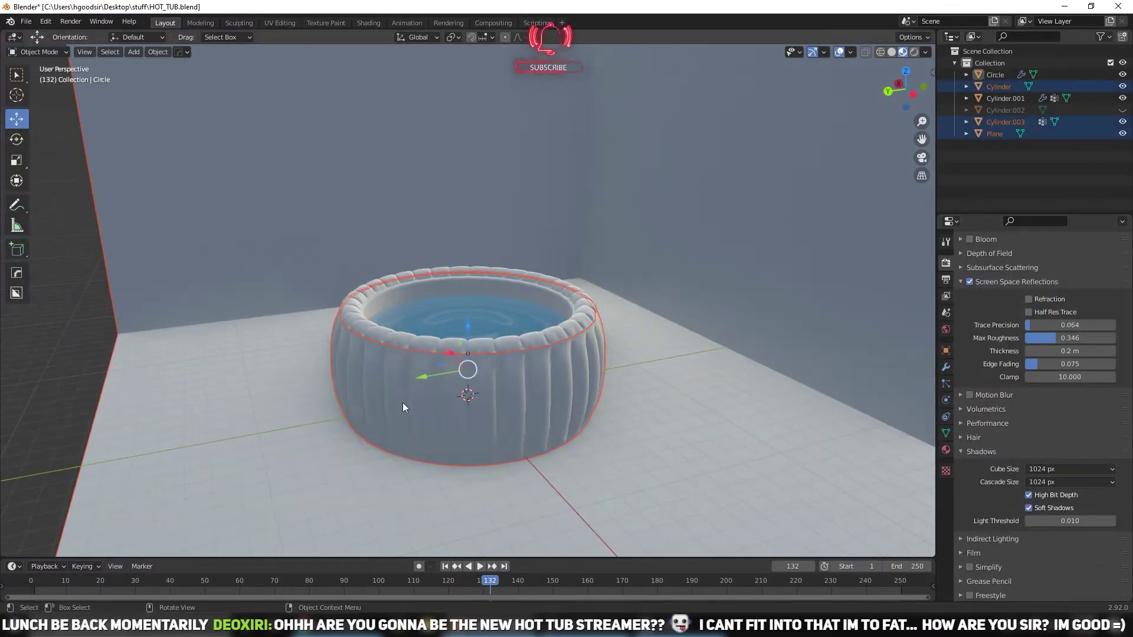
click(946, 450)
click(596, 414)
scroll(596, 414, down, 3)
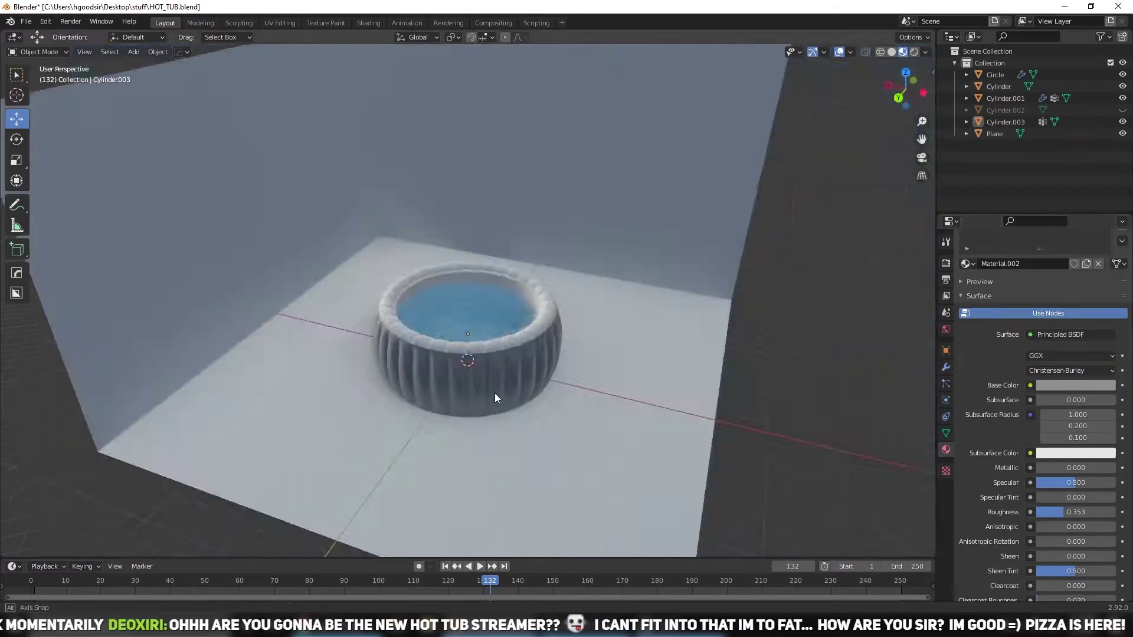
scroll(596, 414, up, 6)
scroll(643, 429, down, 4)
middle_drag(643, 429, 372, 195)
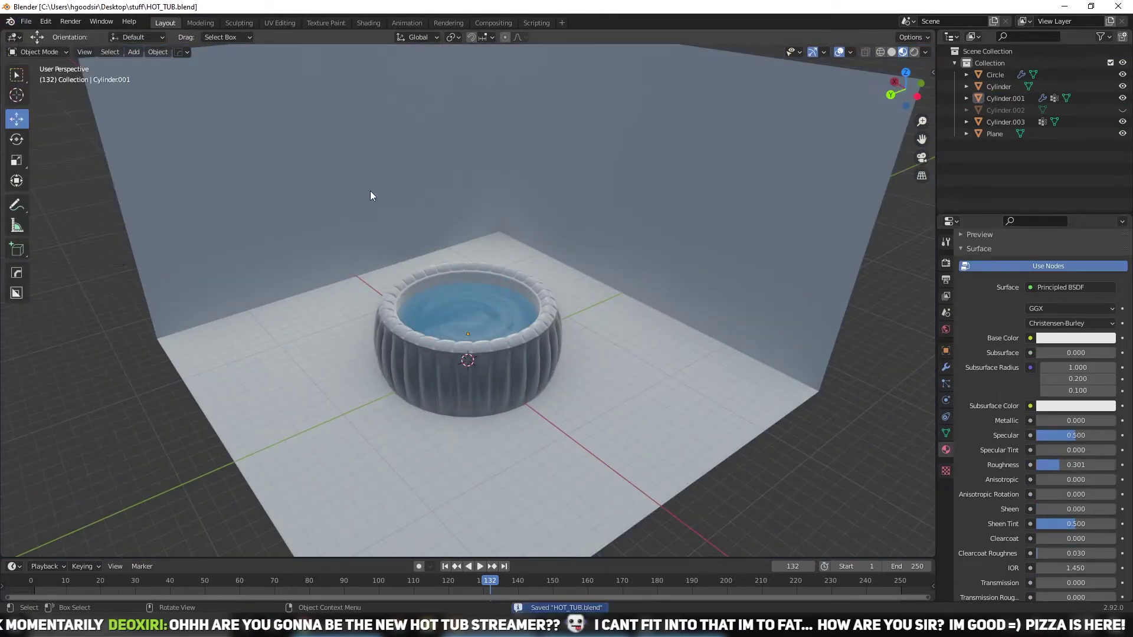
Duplicate a cylinder above the tub as the table-top disc
key(shift+d)
key(r)
key(Escape)
scroll(482, 288, down, 3)
scroll(482, 288, up, 5)
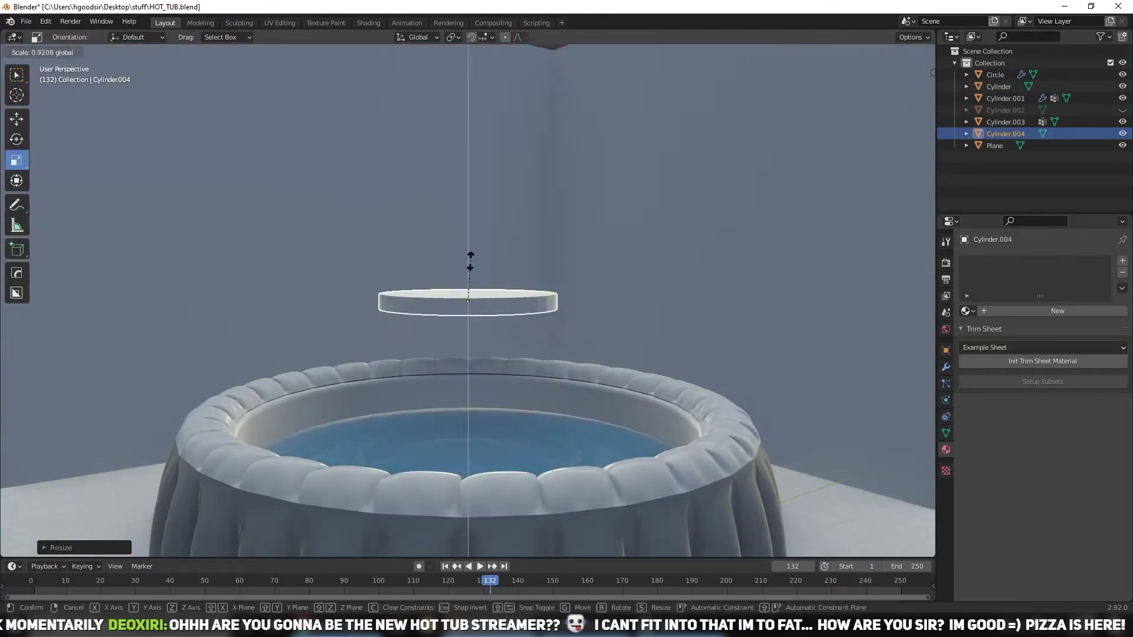
Inset the disc's top, add a Subdivision modifier and a loop cut near its rim
key(Tab)
click(17, 293)
click(946, 367)
click(1042, 260)
click(867, 474)
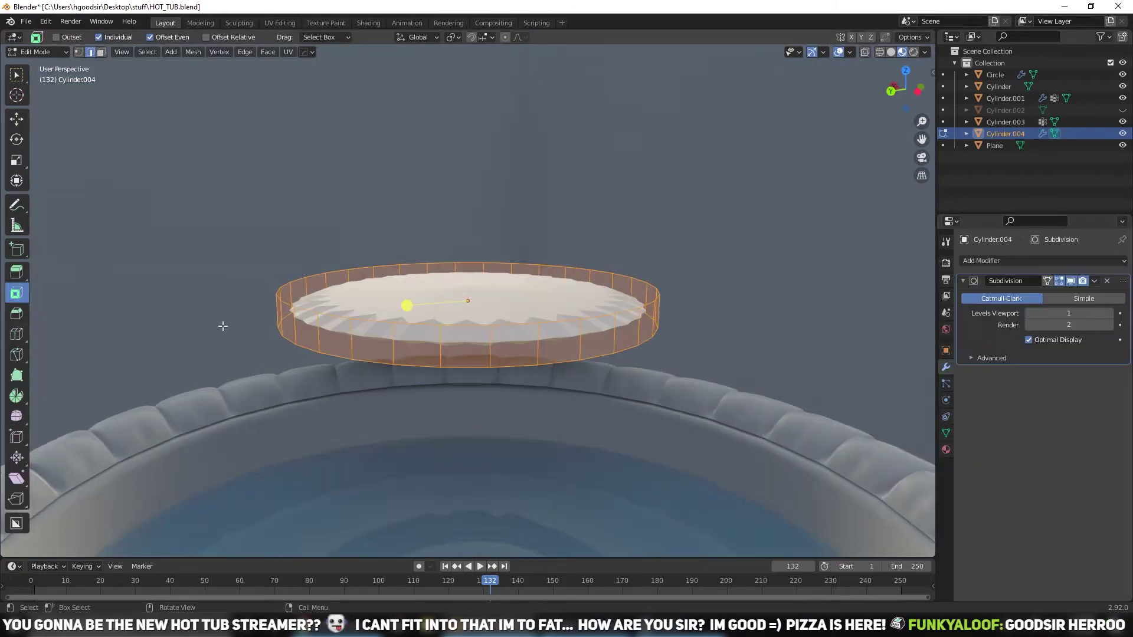
key(shift+space)
click(425, 328)
drag(443, 336, 444, 356)
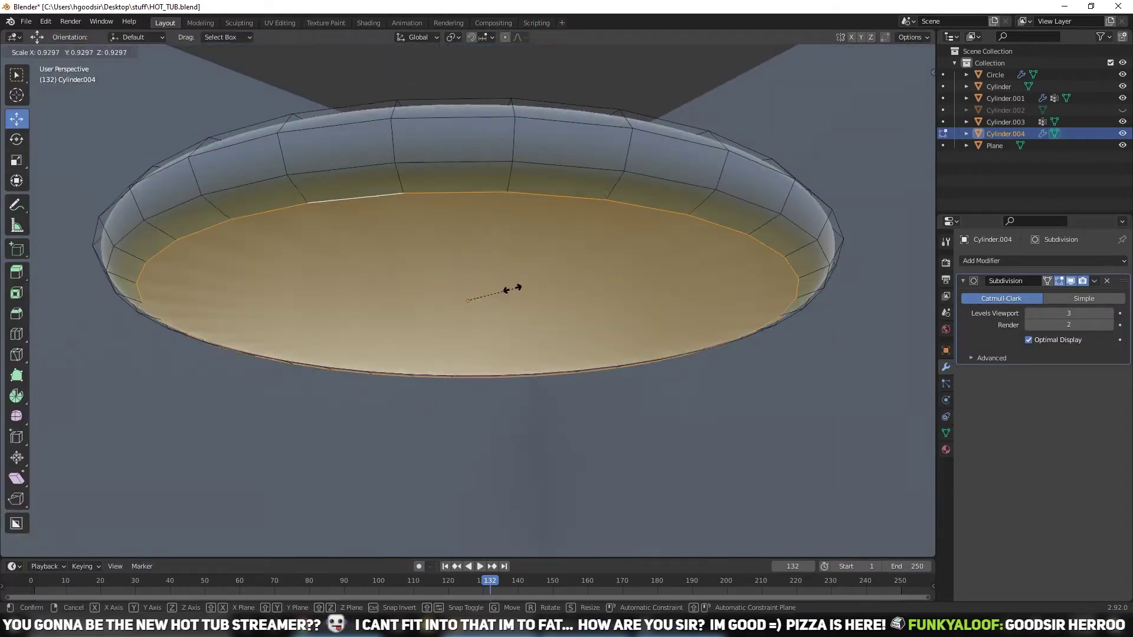
click(506, 291)
key(Tab)
Add a thin cylinder post and move it up under the table top
scroll(447, 419, down, 5)
scroll(518, 326, down, 3)
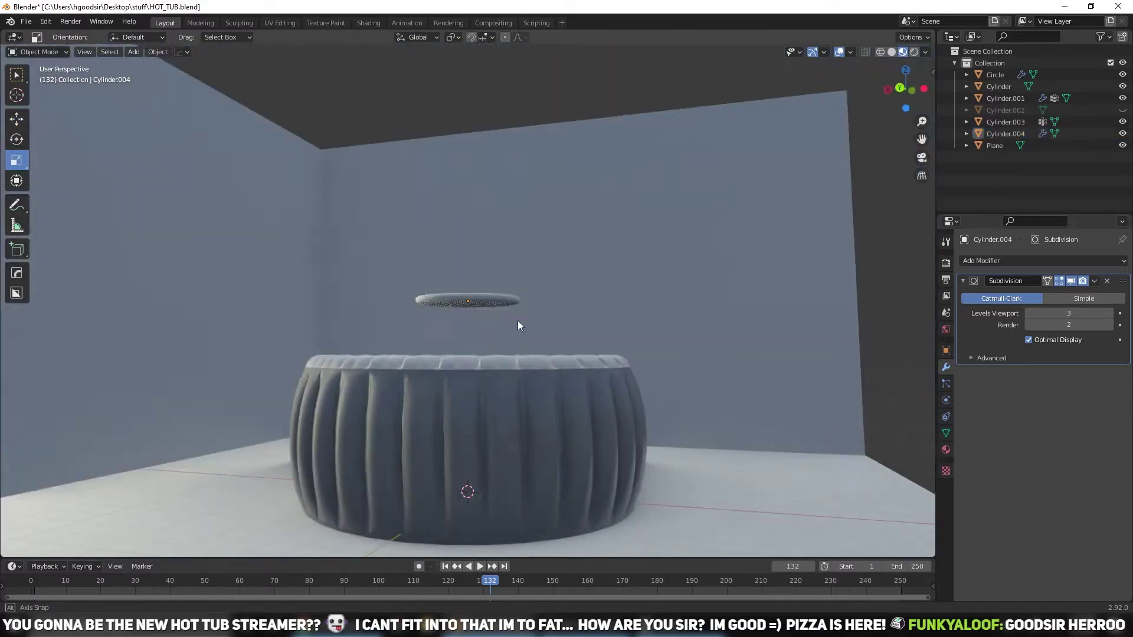
middle_drag(518, 325, 546, 354)
key(shift+a)
click(548, 360)
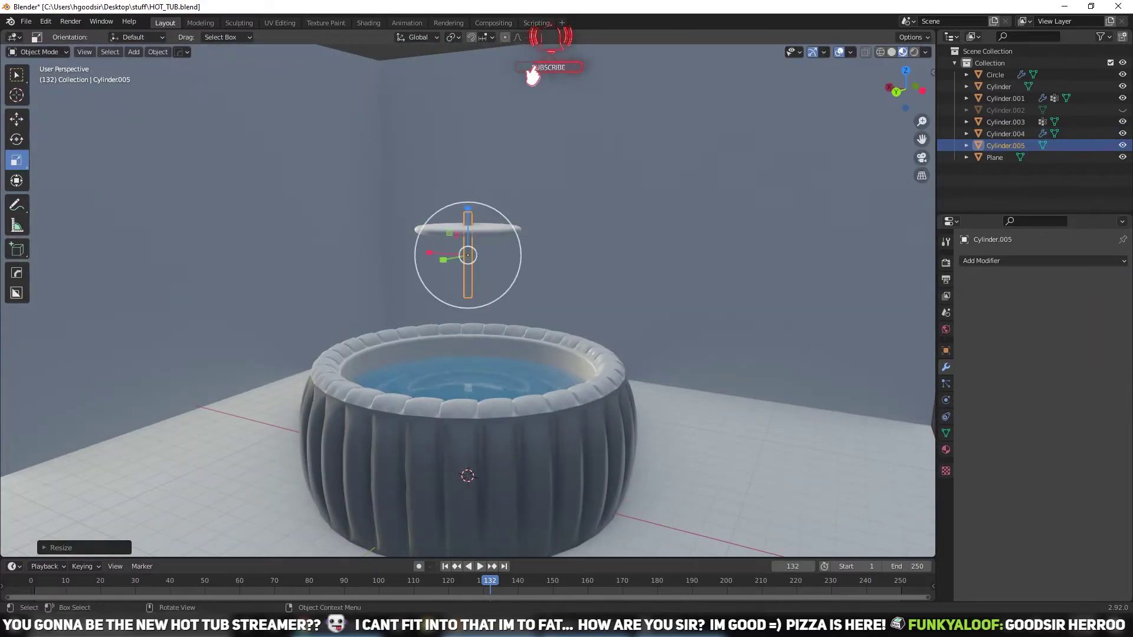
key(shift+z)
middle_drag(505, 362, 473, 164)
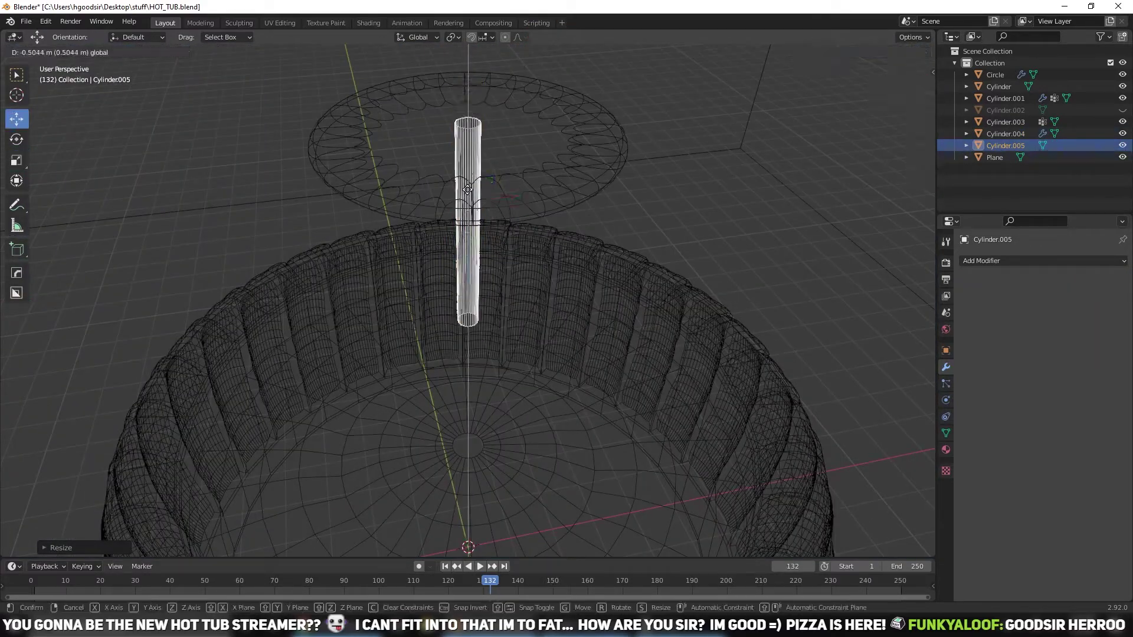
Set the post in place under the table top and check the whole tub
click(468, 189)
key(shift+z)
key(Tab)
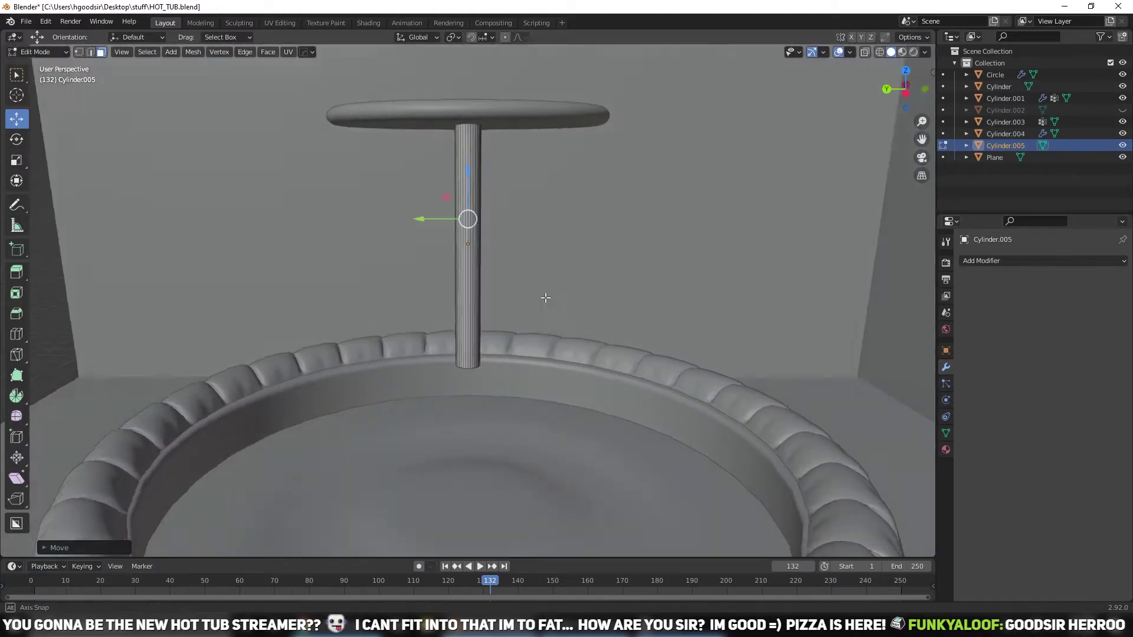
mouse_move(546, 297)
middle_down()
mouse_move(513, 234)
mouse_move(512, 133)
middle_up()
key(Tab)
ctrl+middle_drag(444, 221, 443, 177)
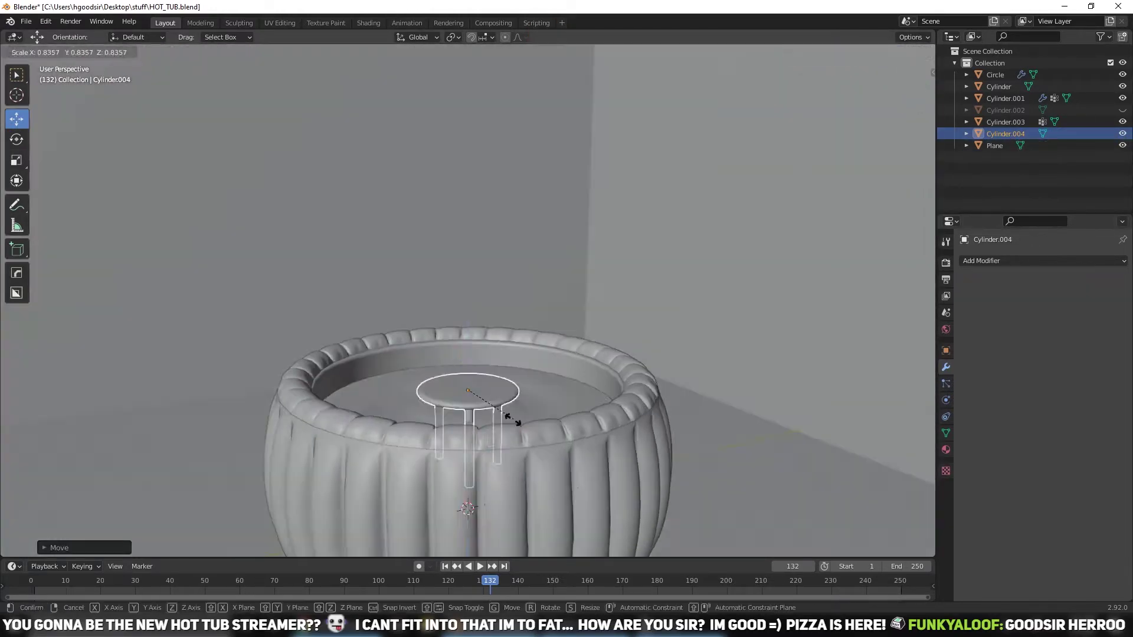
drag(902, 88, 909, 91)
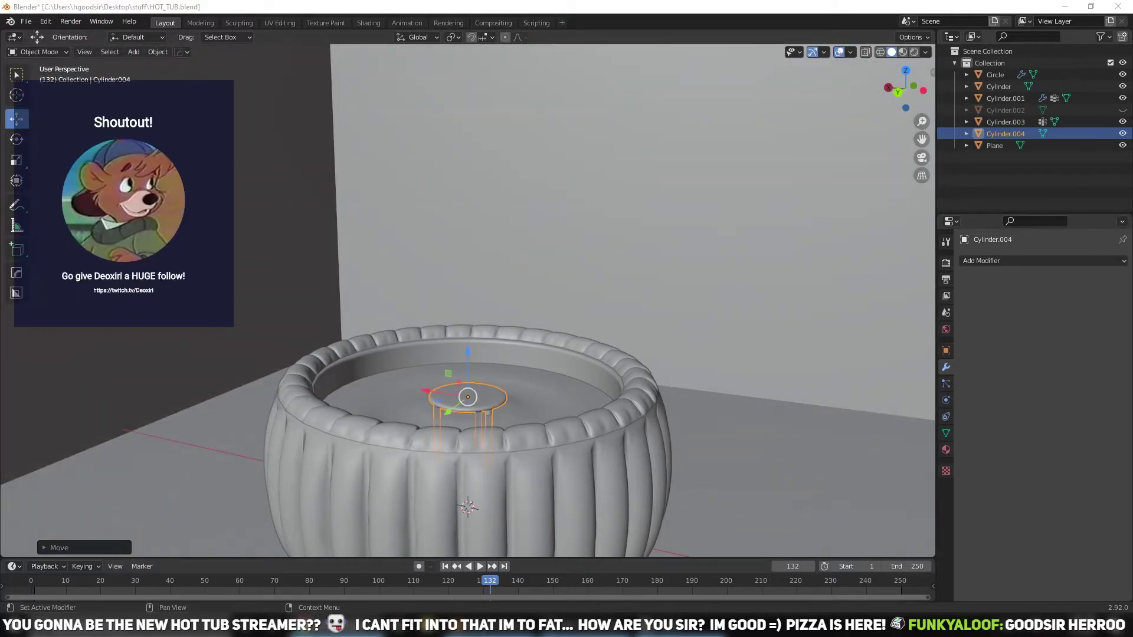
middle_drag(472, 407, 490, 406)
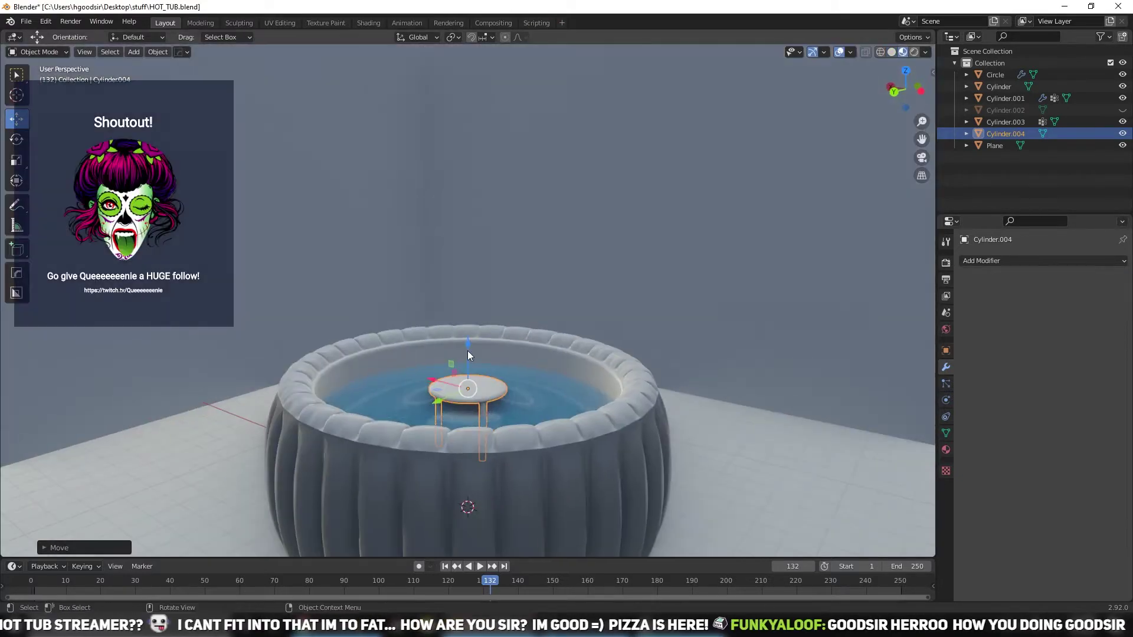
Move the table vertically along Z in a front wireframe view
key(Tab)
key(shift+z)
key(KP_1)
key(g)
key(z)
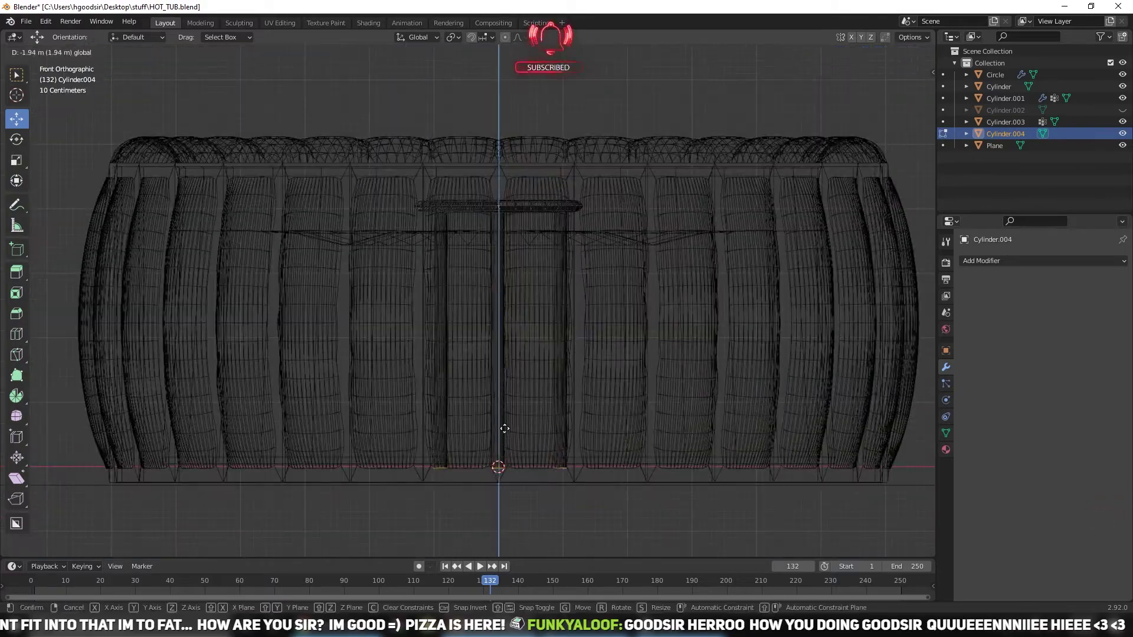
key(Tab)
mouse_move(602, 296)
middle_down()
mouse_move(566, 354)
mouse_move(483, 388)
middle_up()
key(shift+z)
Rotate the table and settle its height so the top clears the water
click(461, 275)
scroll(461, 275, up, 3)
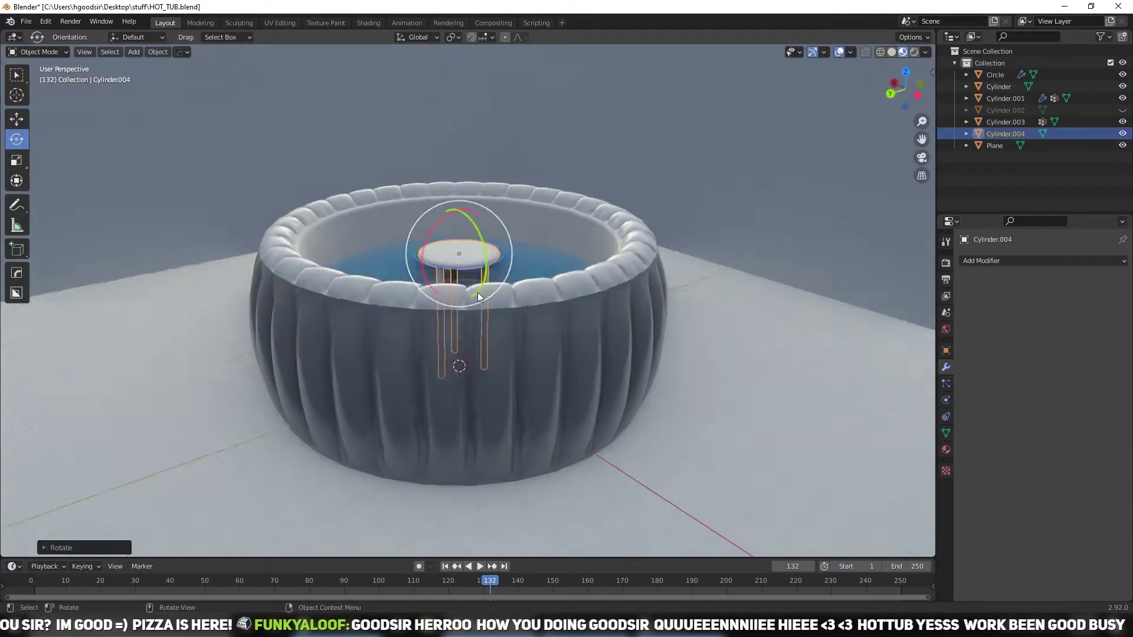
scroll(461, 275, up, 2)
click(615, 305)
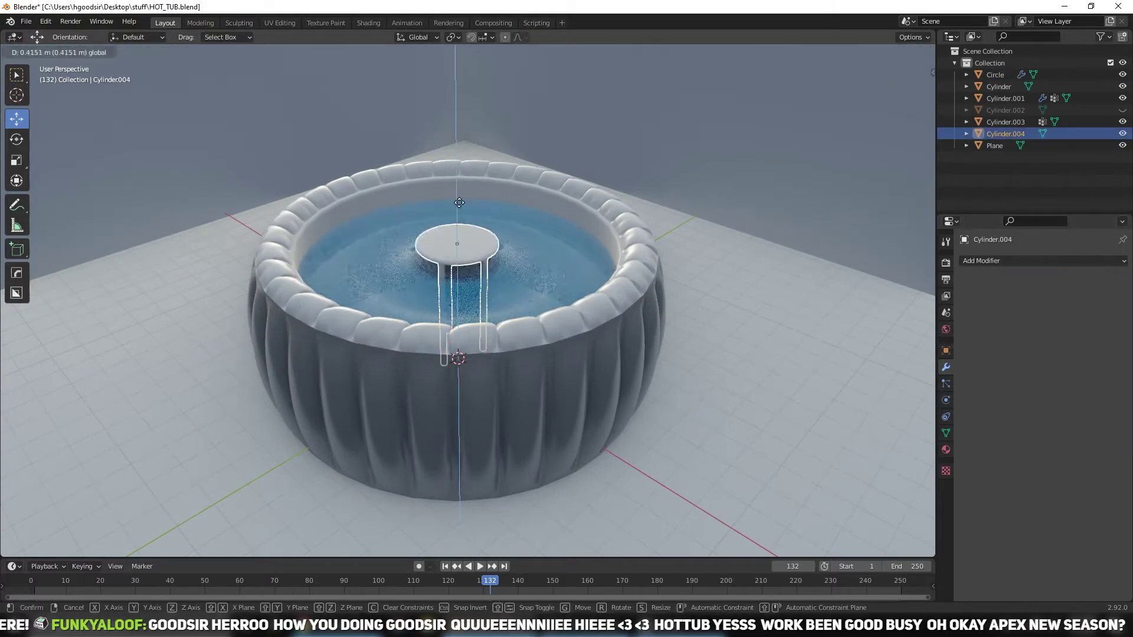
middle_drag(615, 306, 474, 212)
drag(474, 211, 462, 230)
Save the file and create a new material for the table
key(ctrl+z)
scroll(462, 230, down, 5)
scroll(356, 337, up, 3)
key(ctrl+s)
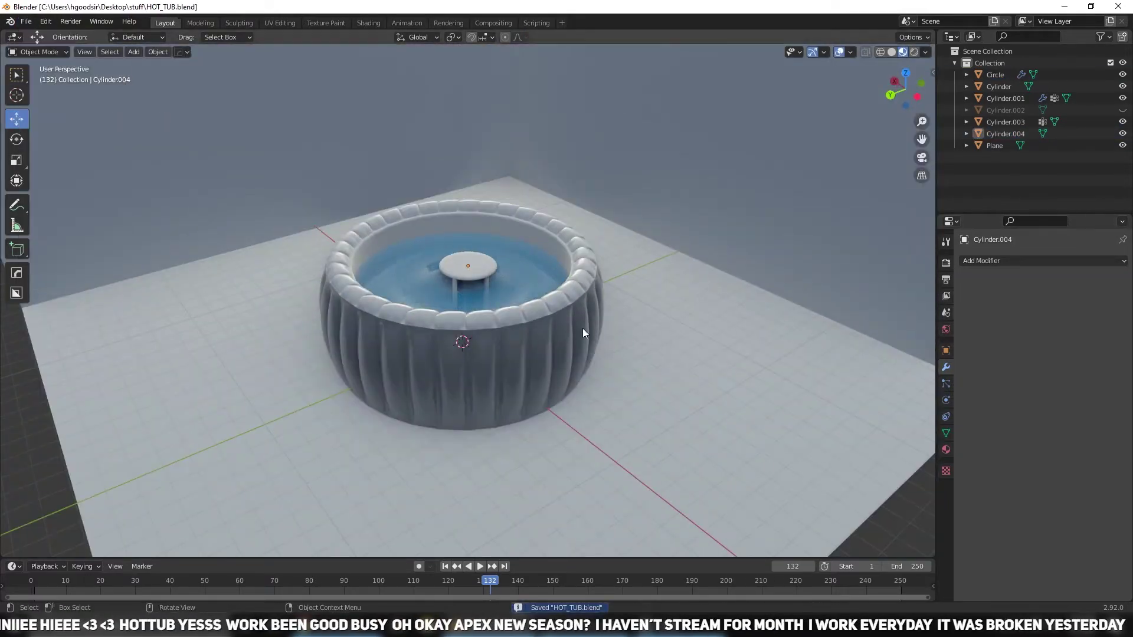
click(1014, 311)
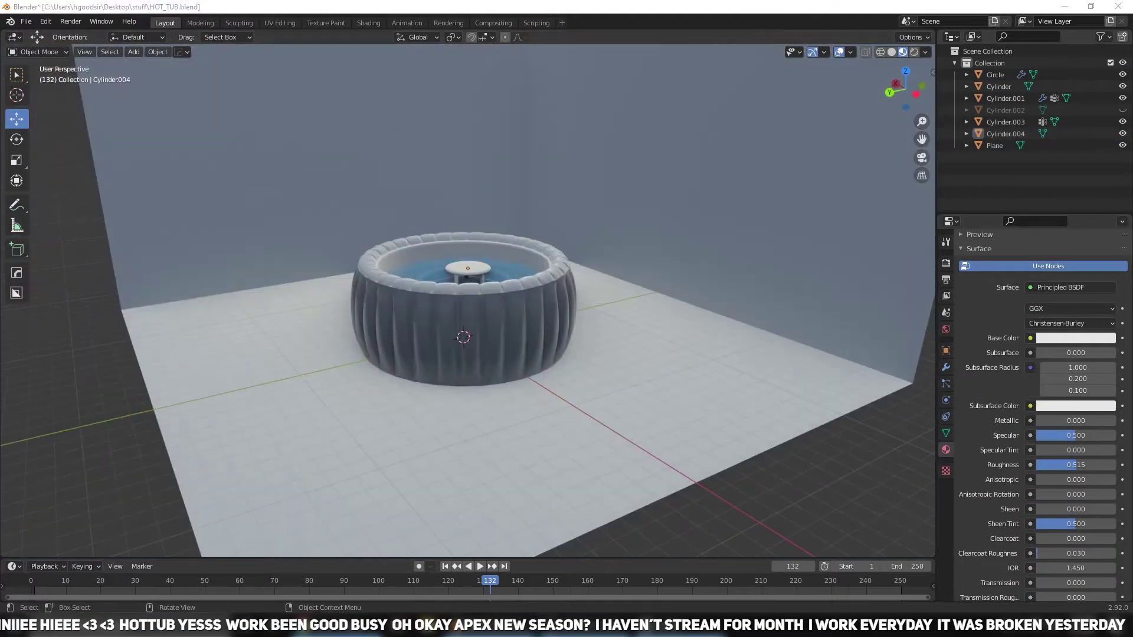
Add a circle around the tub's base, scale it to fit, then delete it
key(super)
key(super)
scroll(685, 530, down, 4)
scroll(684, 530, up, 3)
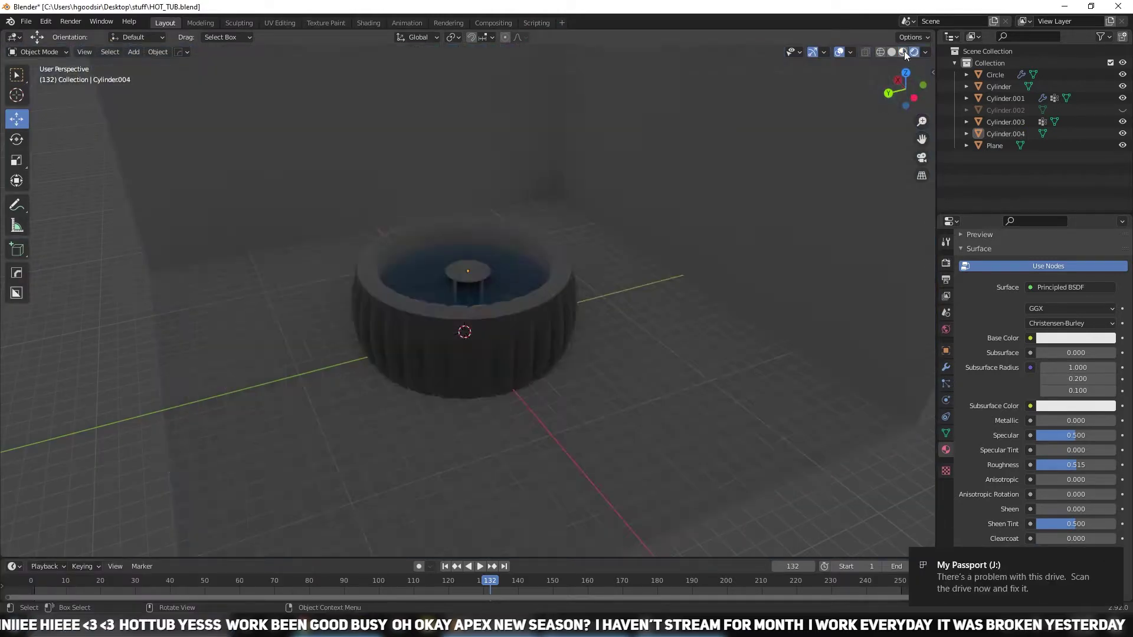
scroll(466, 324, down, 4)
click(149, 57)
scroll(466, 323, up, 4)
key(s)
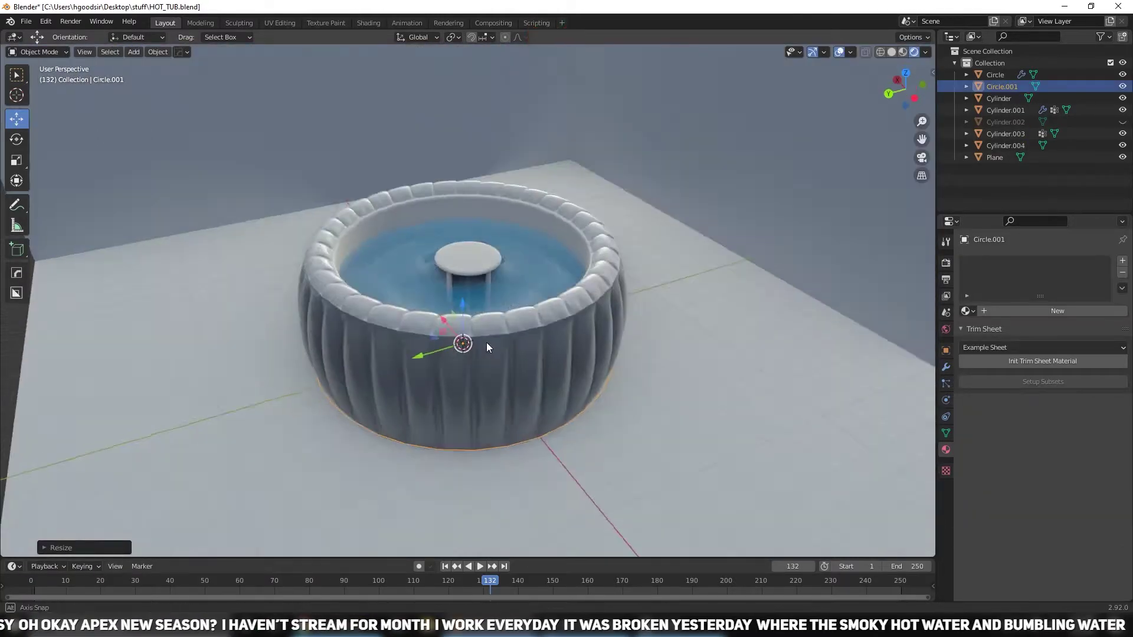
click(430, 312)
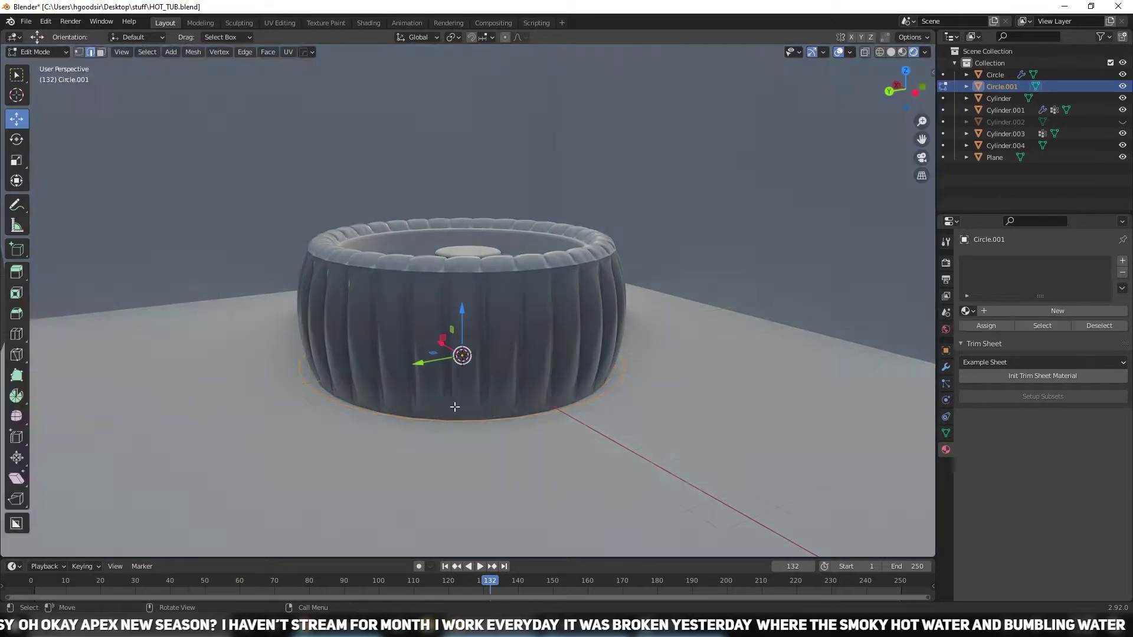
key(Delete)
Add a cylinder and scale it into a thin ring hugging the tub's base
key(shift+a)
click(283, 195)
key(s)
click(441, 311)
key(Tab)
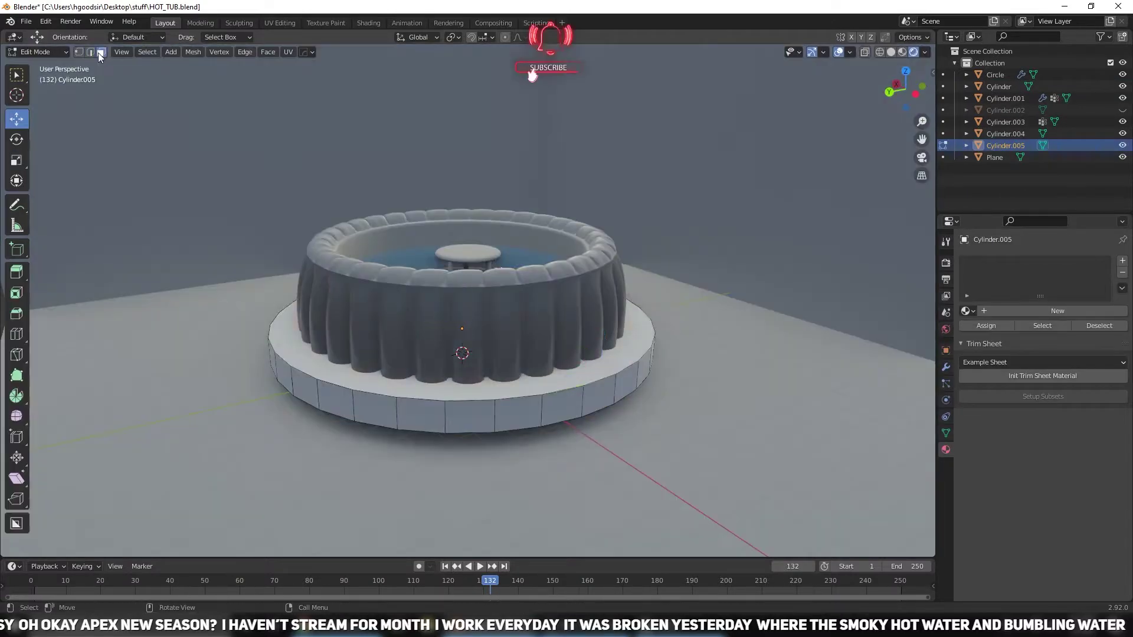
scroll(585, 375, up, 6)
key(Tab)
scroll(585, 375, down, 6)
key(s)
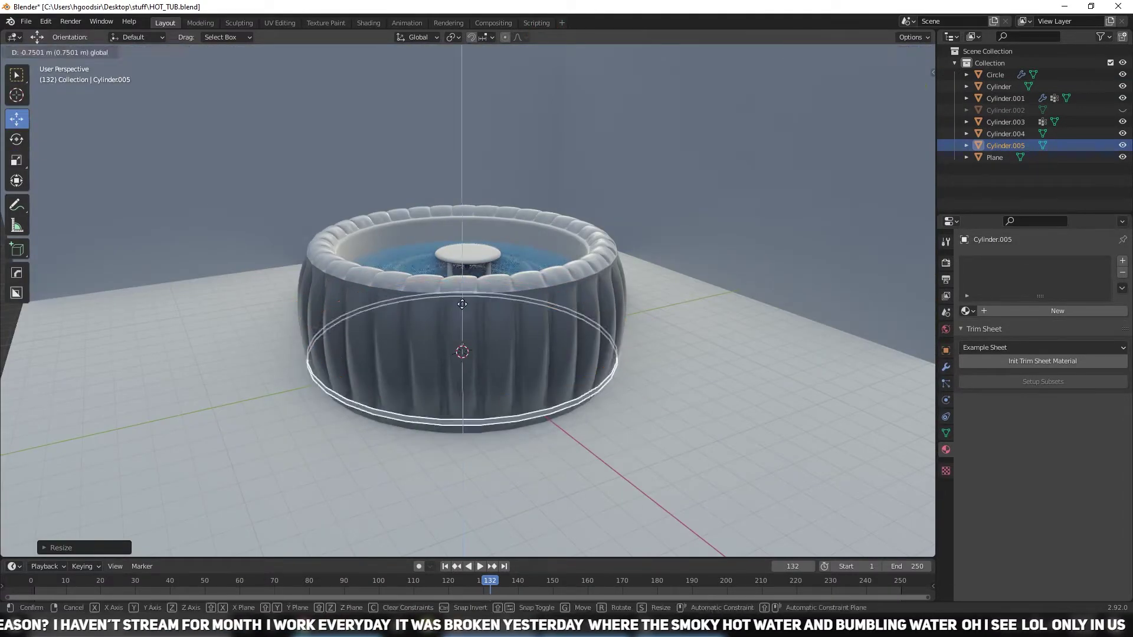
click(462, 304)
Give the ring a new bright pink glowing Emission material
click(965, 311)
click(985, 148)
click(945, 262)
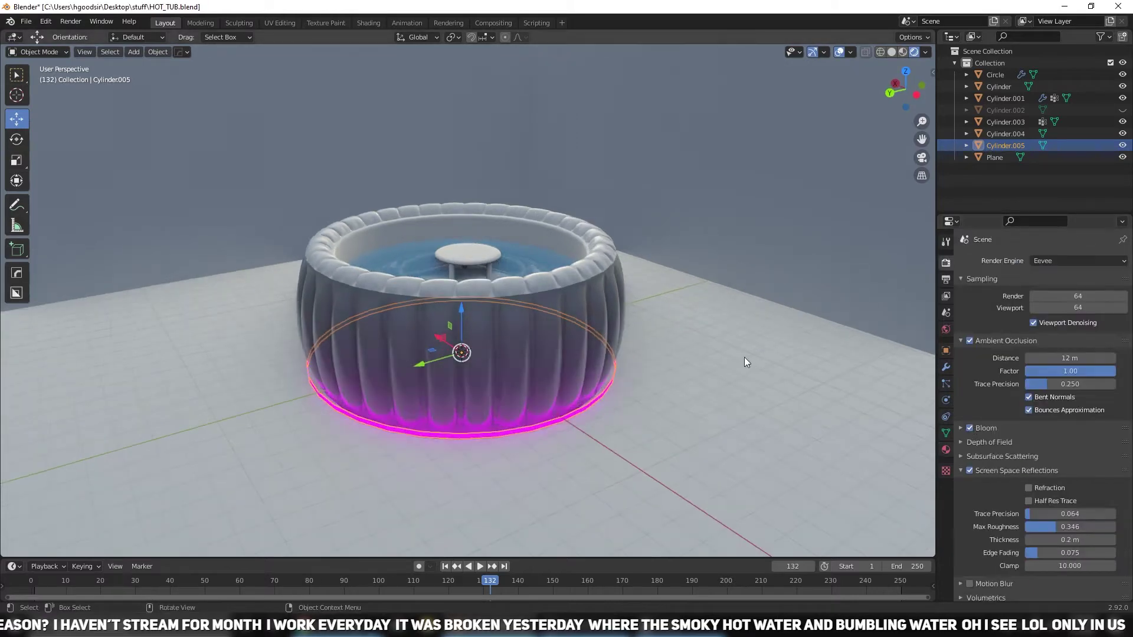
scroll(494, 352, down, 1)
click(946, 449)
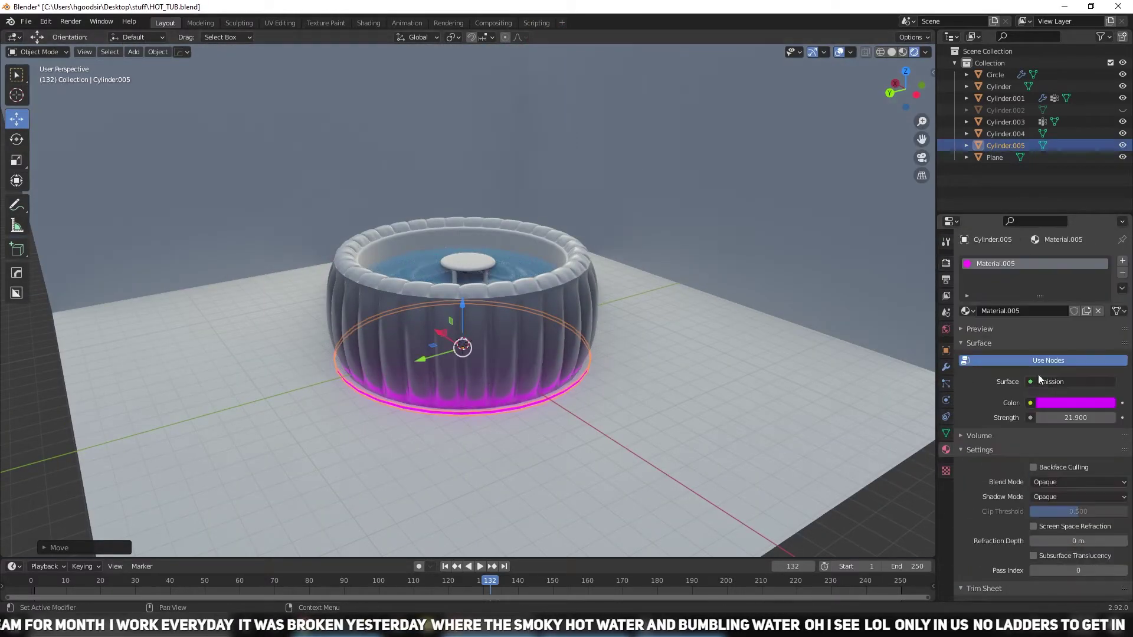
scroll(380, 297, down, 5)
Orbit out to view the whole room and reselect the glowing ring
middle_drag(381, 297, 173, 337)
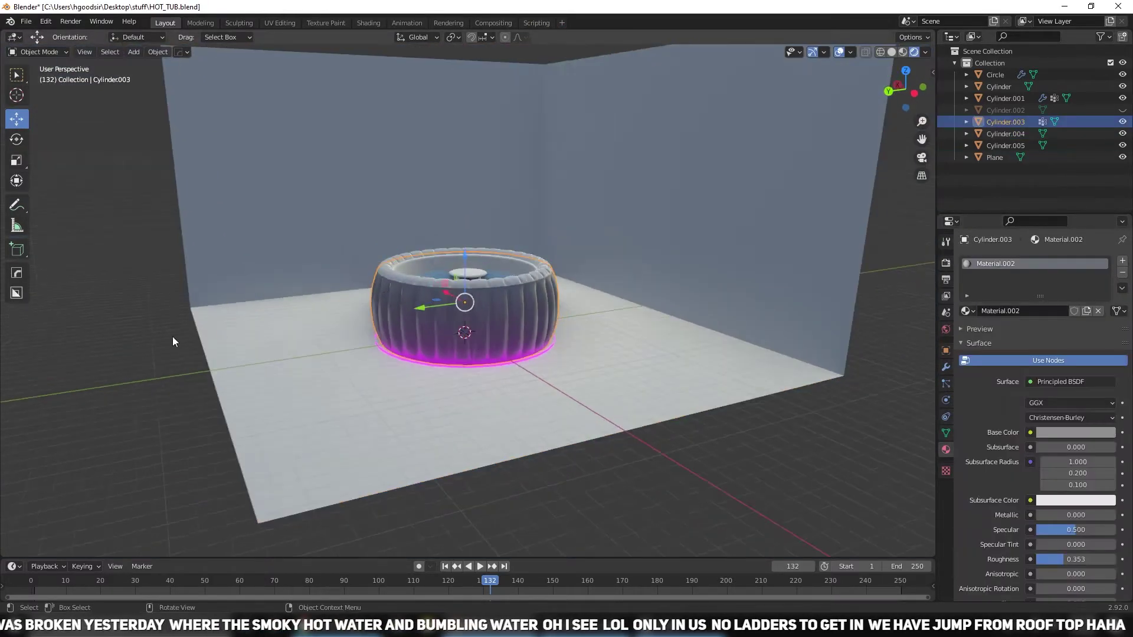
scroll(414, 315, up, 5)
click(426, 299)
scroll(425, 299, up, 3)
click(437, 340)
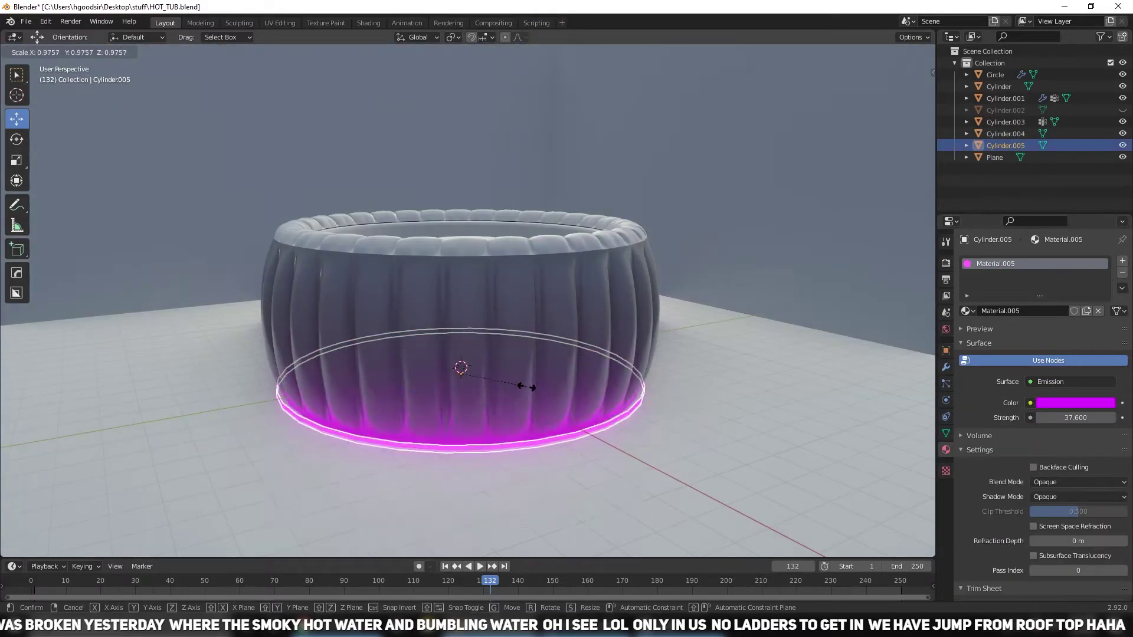
scroll(438, 340, down, 5)
Launch Quixel Bridge from the system search with 'br'
key(super)
text(br)
key(Return)
Dismiss the update prompt, search 'wood', and export Plywood Panel to Blender
click(506, 309)
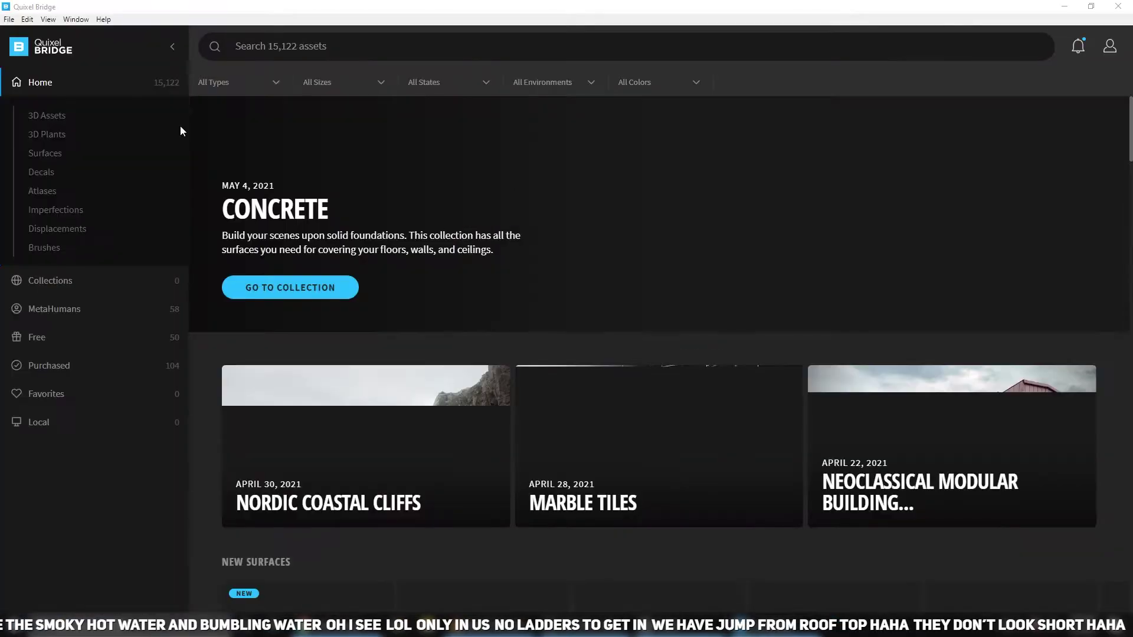
click(265, 48)
text(wood)
key(Return)
scroll(578, 374, down, 3)
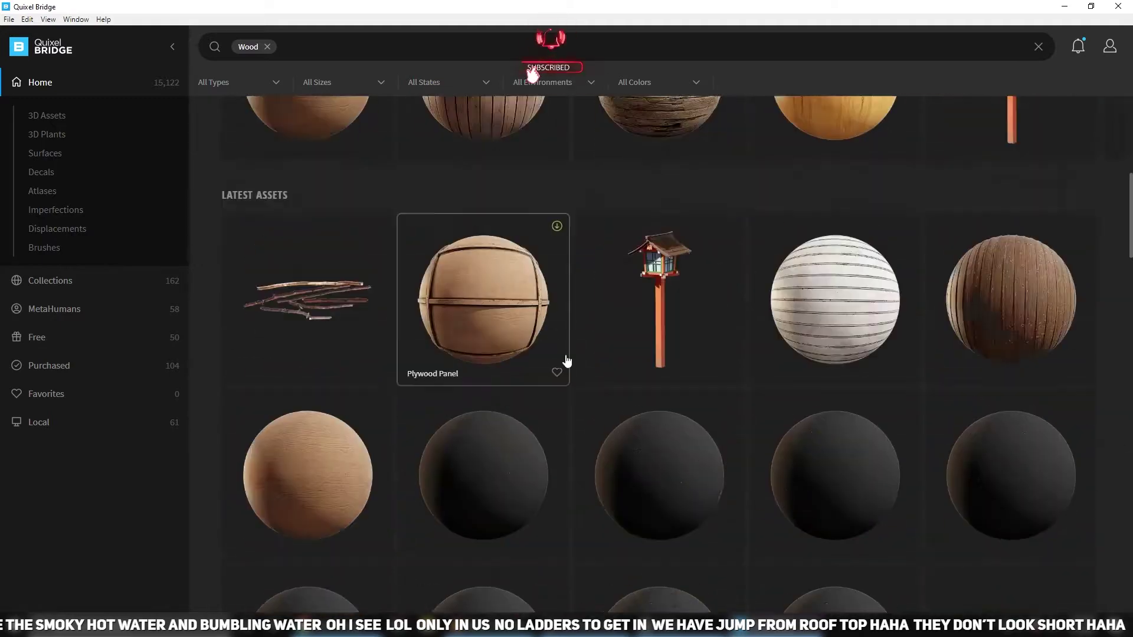
scroll(473, 453, up, 3)
click(473, 453)
click(504, 397)
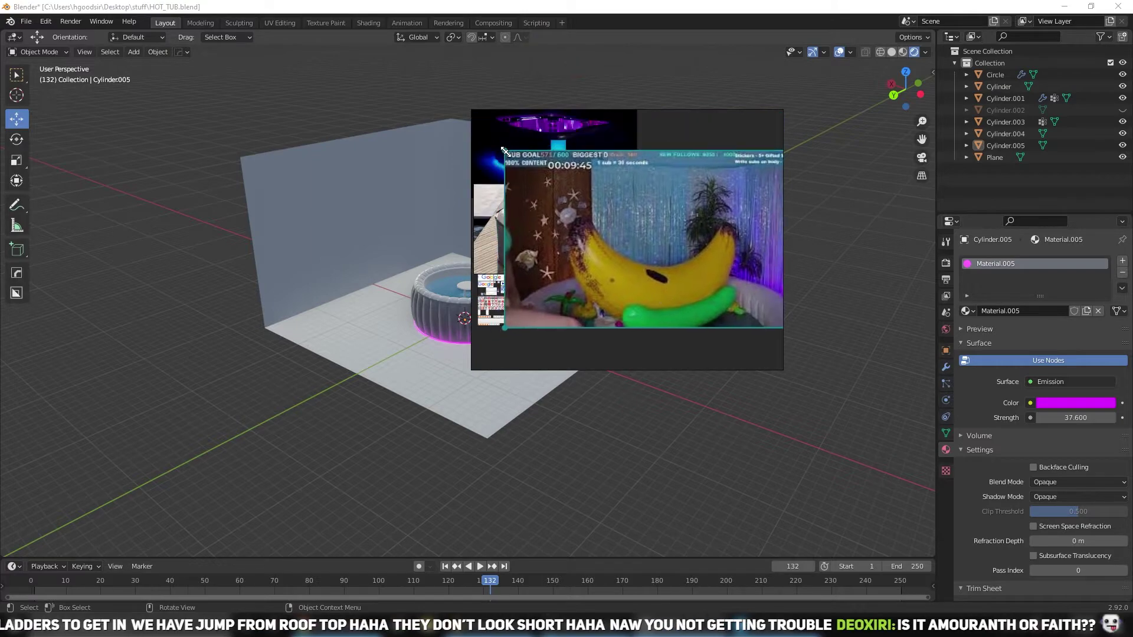
Add a cube and place it as a flat plywood panel on the back wall
scroll(484, 334, up, 3)
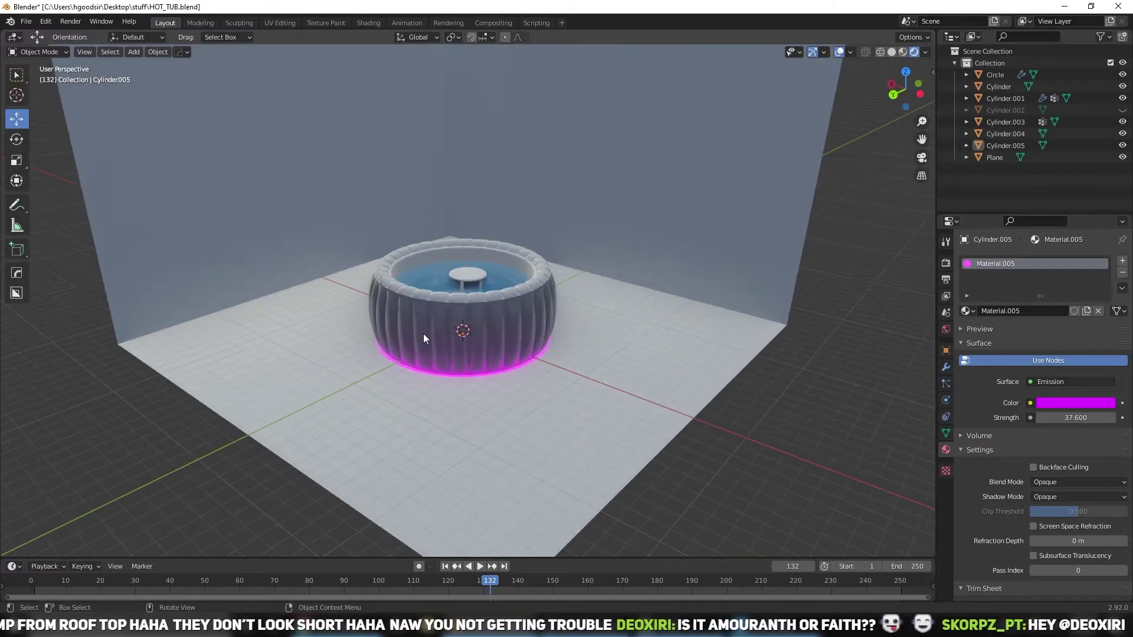
click(134, 52)
click(256, 89)
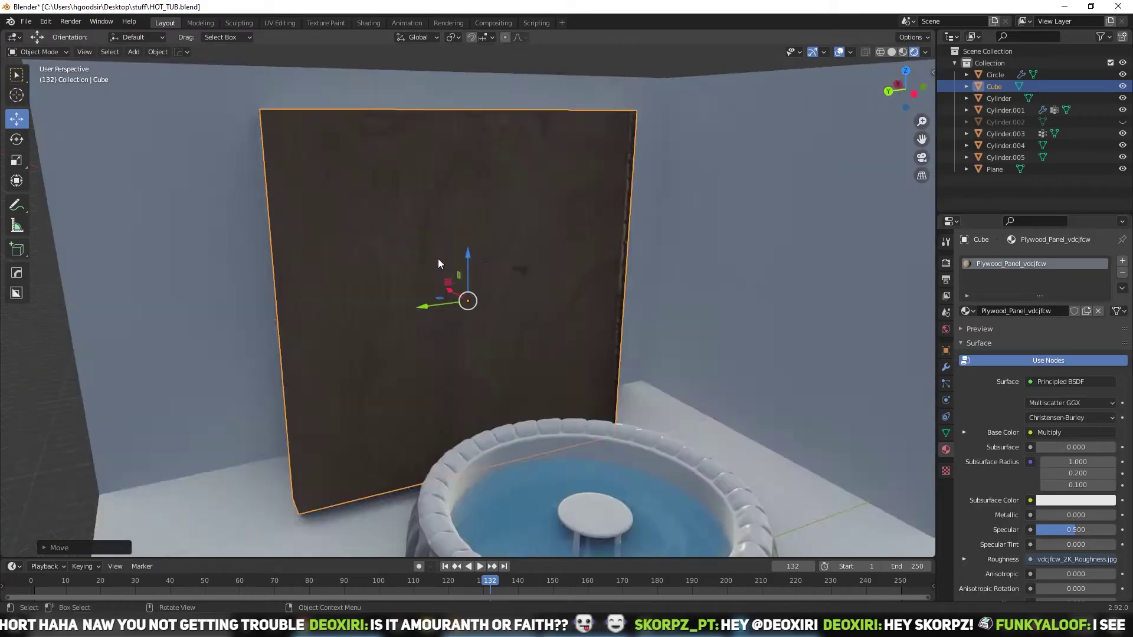
mouse_move(438, 259)
middle_down()
mouse_move(576, 321)
mouse_move(452, 303)
middle_up()
scroll(452, 303, up, 3)
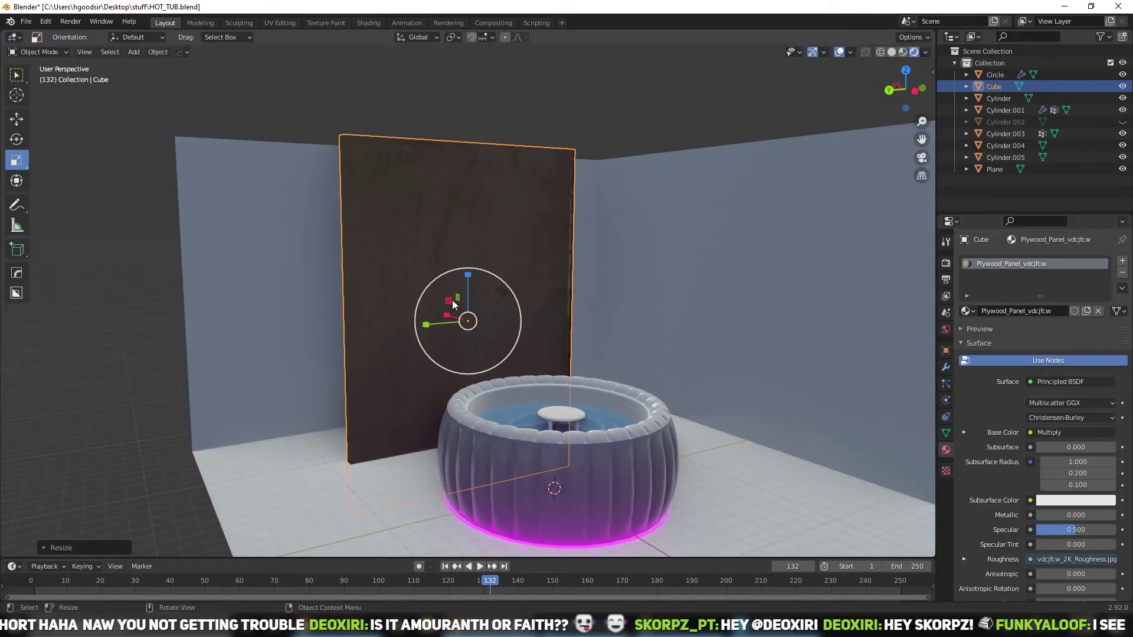
click(461, 225)
Duplicate the plywood panel twice to cover the back wall with three panels
key(shift+d)
key(shift+z)
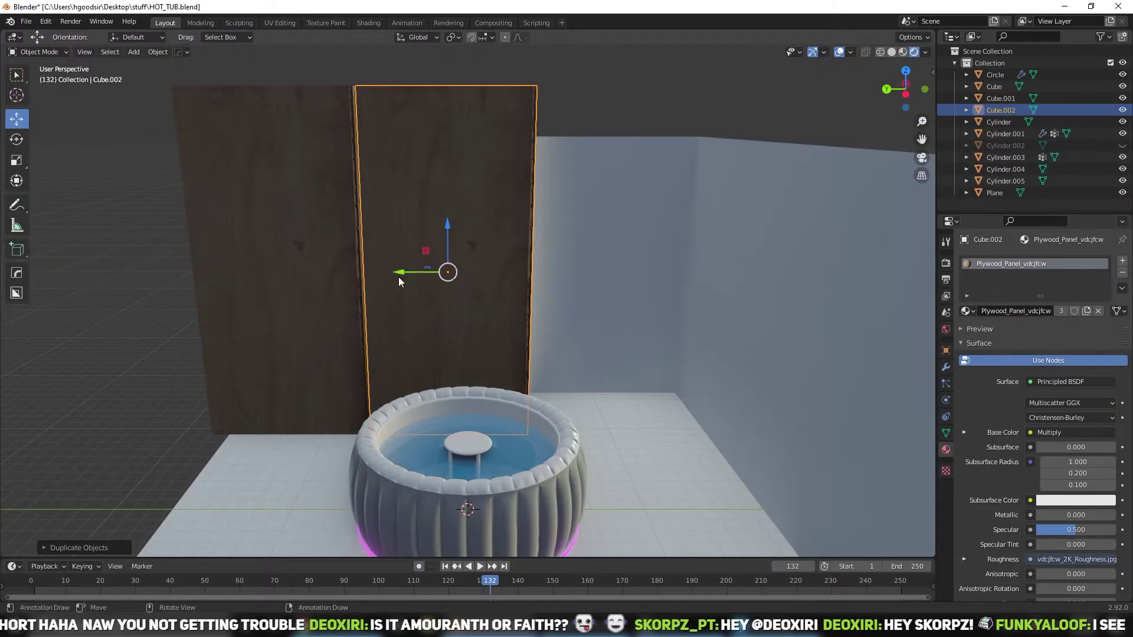
key(shift+d)
click(649, 236)
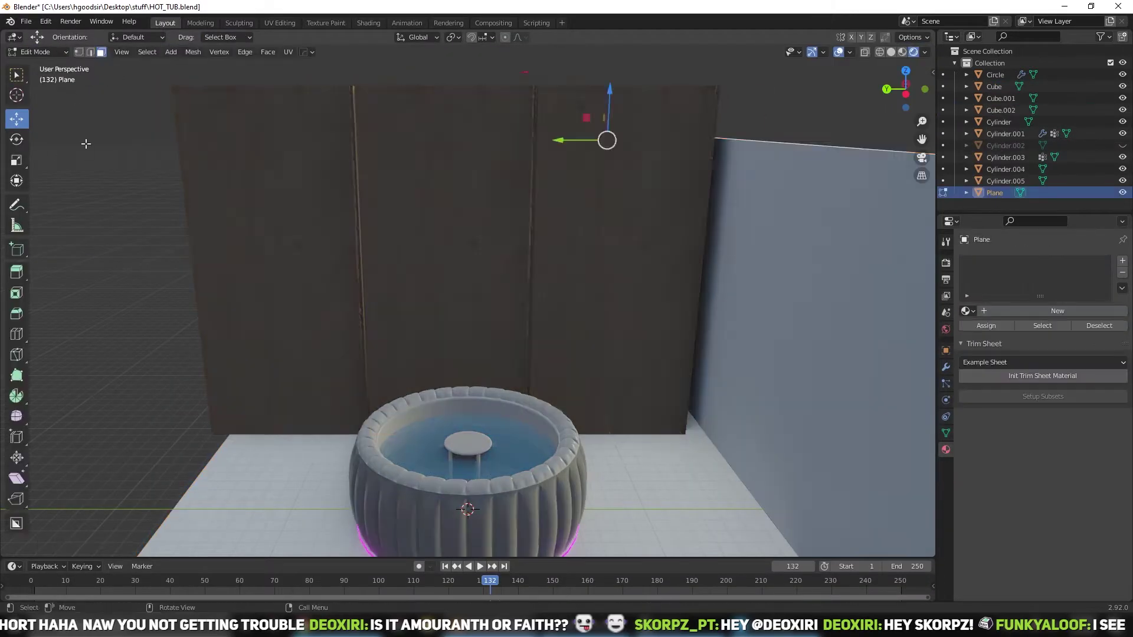
scroll(515, 236, down, 4)
middle_drag(514, 236, 514, 132)
key(g)
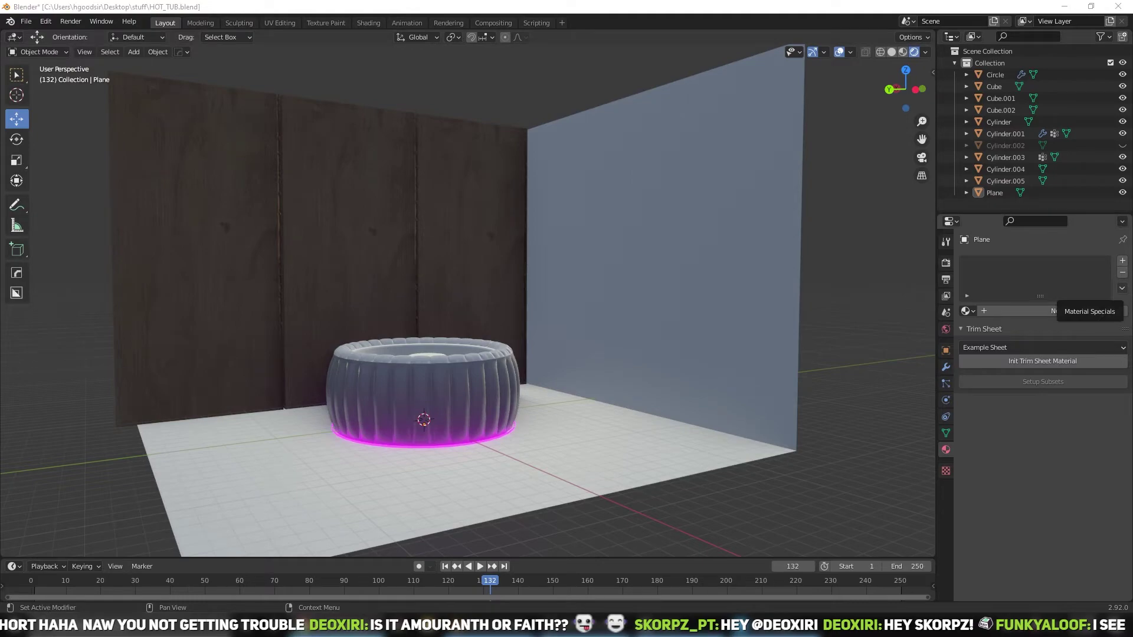
In Quixel Bridge, browse Surfaces filtered to Wood for a floor parquet
key(alt+Tab)
click(81, 149)
click(54, 605)
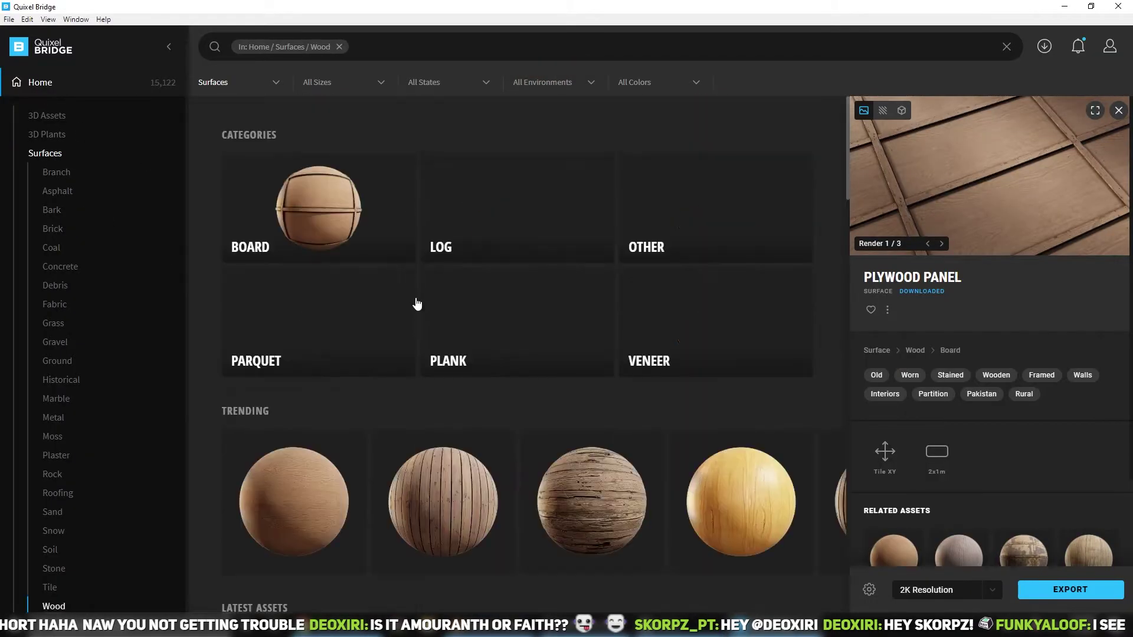
scroll(599, 332, down, 5)
scroll(600, 332, down, 5)
scroll(574, 333, down, 3)
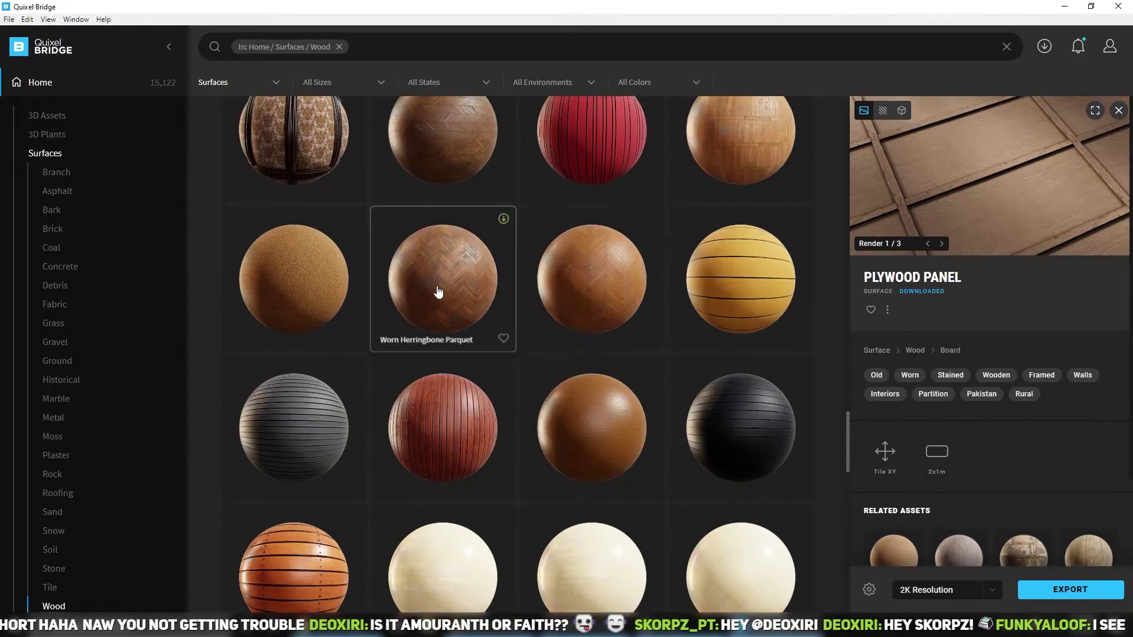
scroll(594, 292, down, 3)
scroll(601, 348, down, 2)
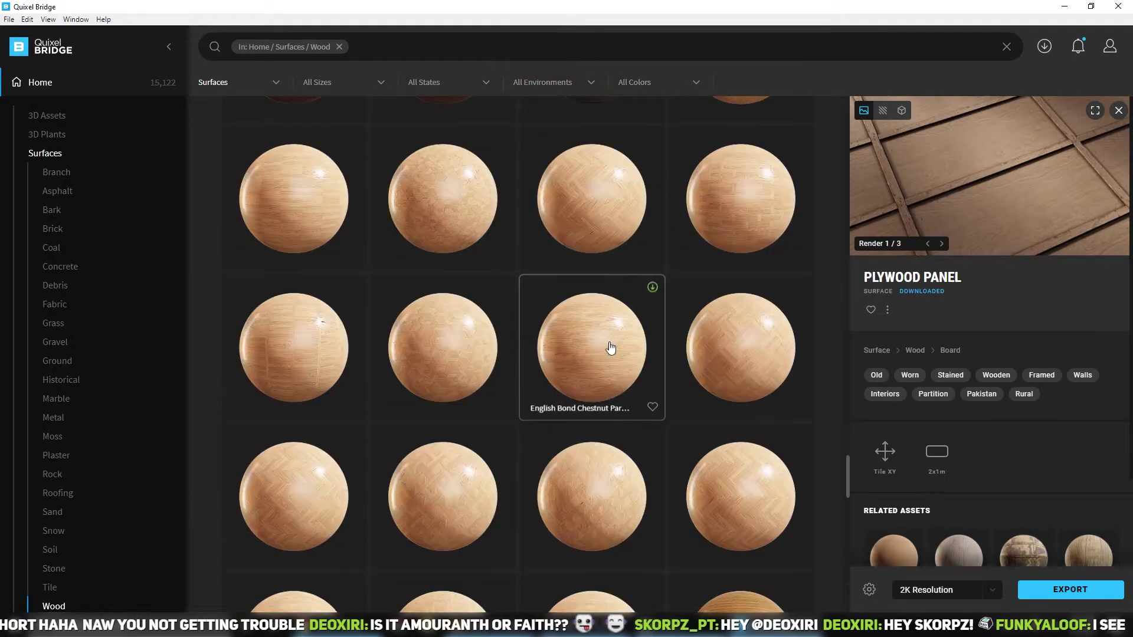
Export the chestnut parquet to the floor and scale and rotate its UVs
click(1062, 7)
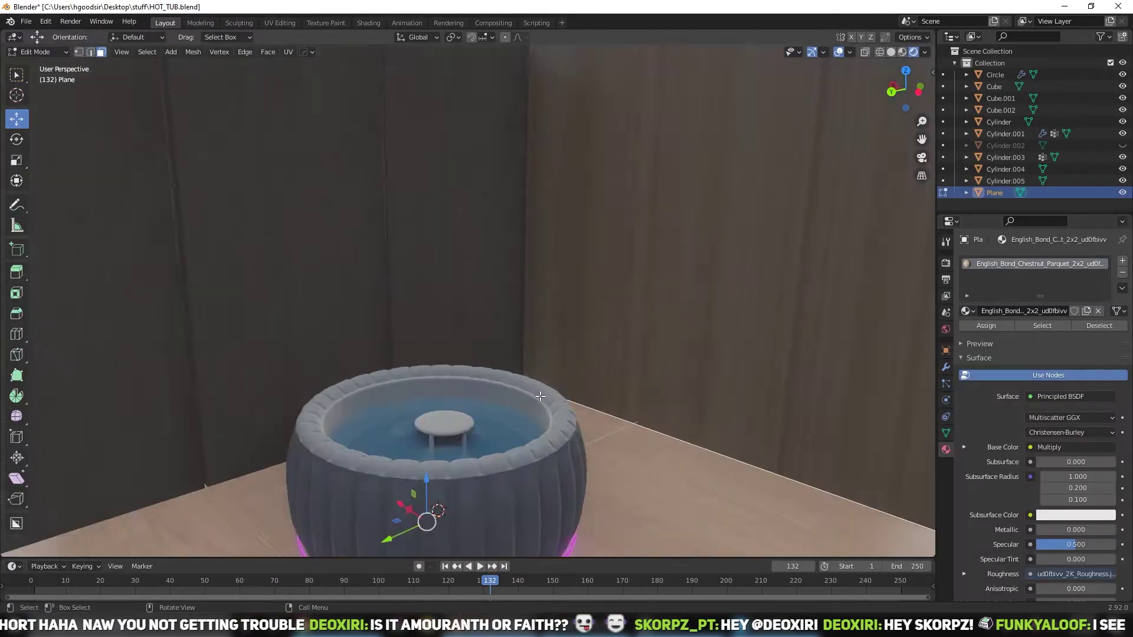
middle_drag(917, 319, 446, 113)
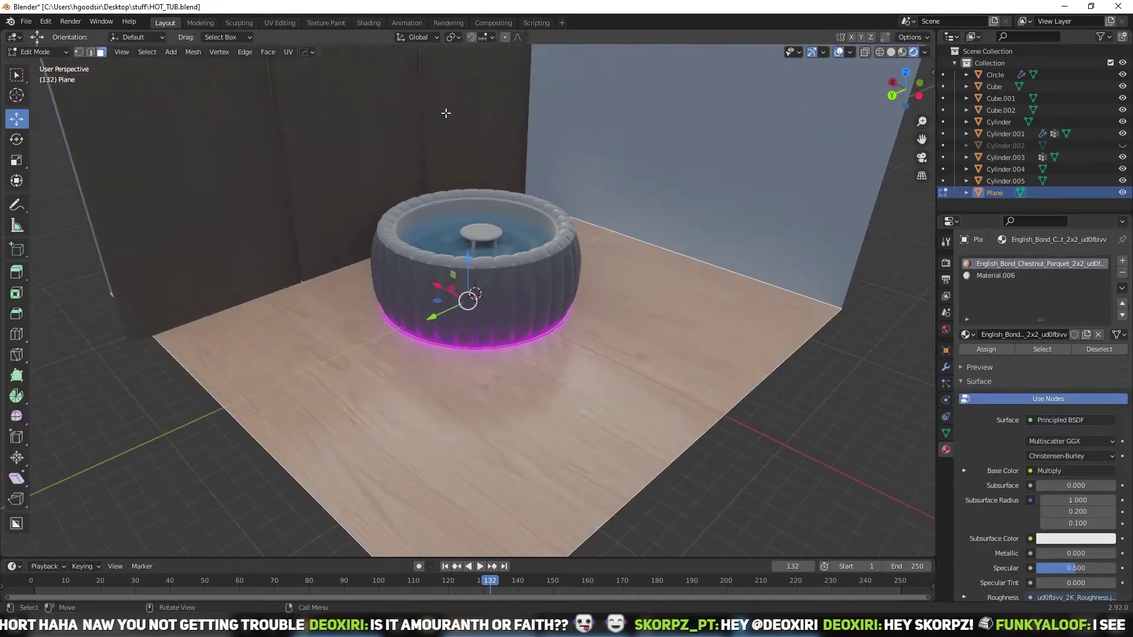
click(280, 23)
key(a)
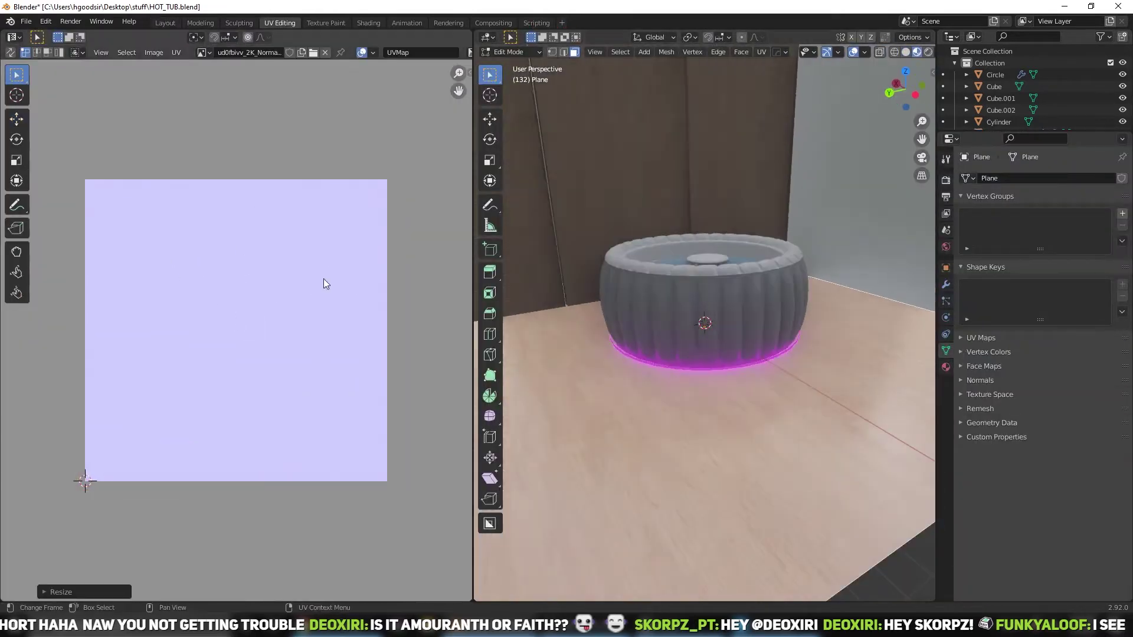
scroll(323, 279, down, 3)
key(s)
key(r)
key(Tab)
click(165, 22)
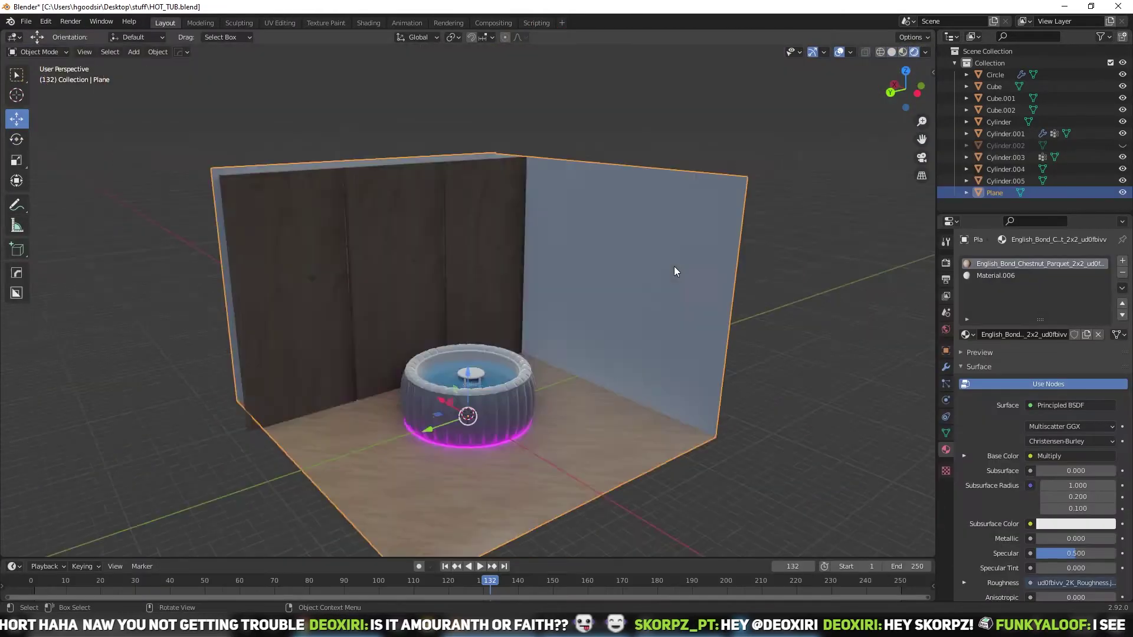
Add a point light and move it above the tub
click(134, 51)
click(239, 211)
drag(439, 469, 343, 362)
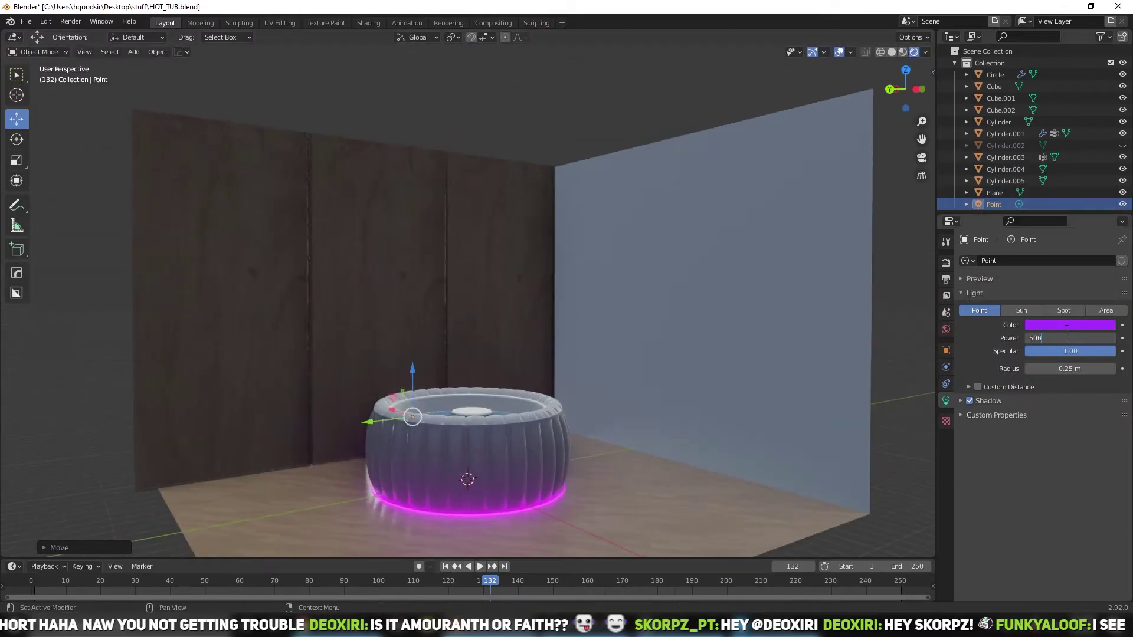
middle_drag(466, 405, 505, 423)
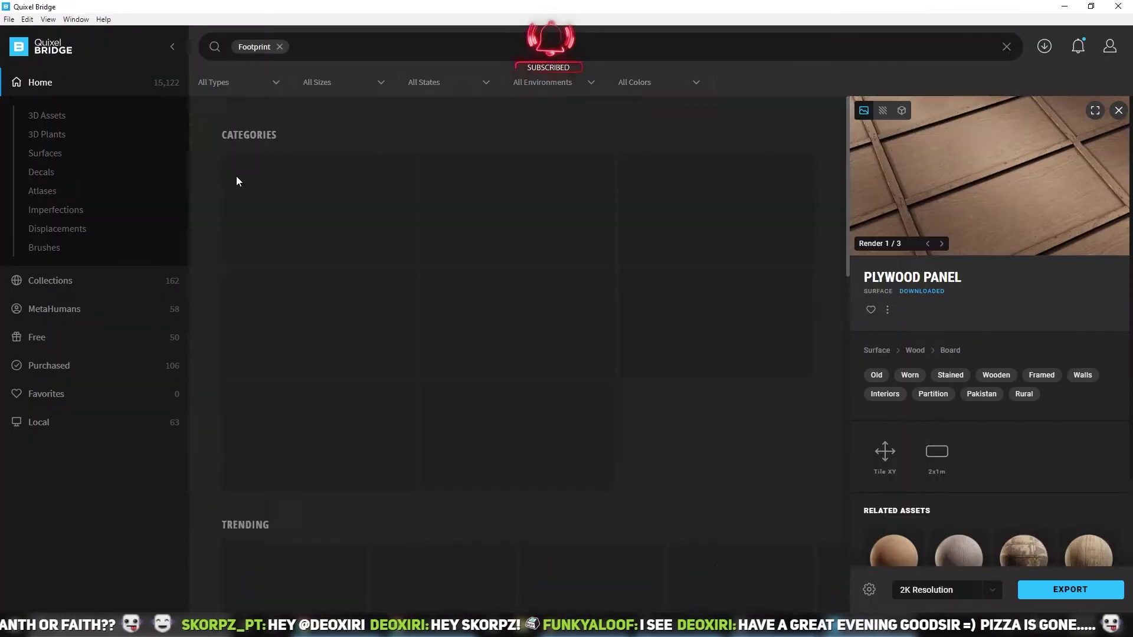
Scroll the Footprint decal results in Quixel Bridge
scroll(580, 352, down, 2)
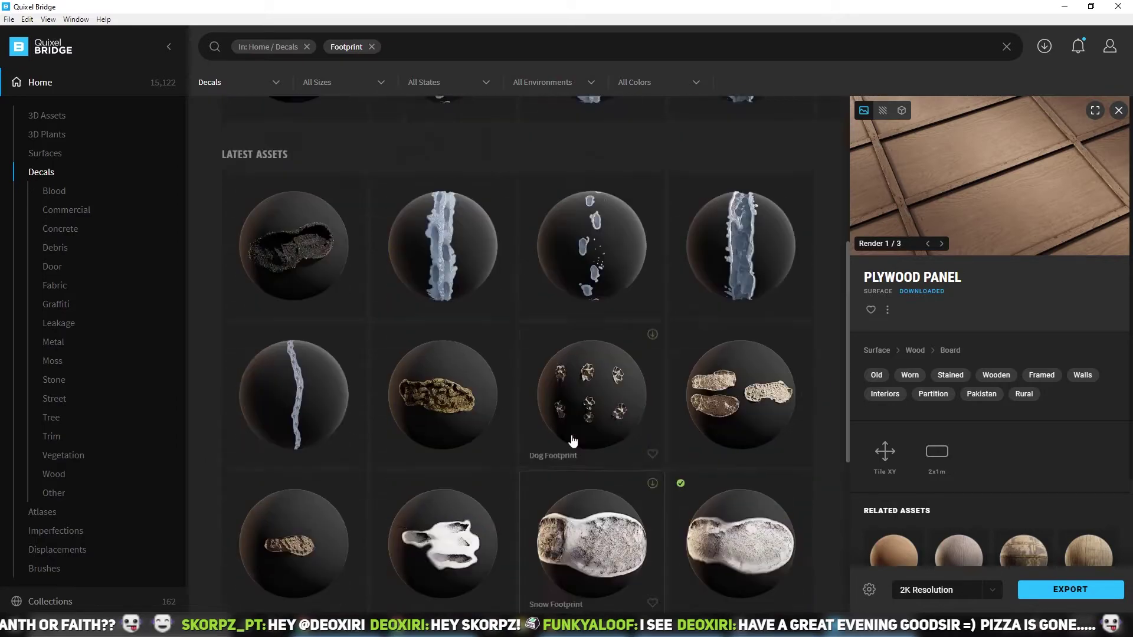
scroll(584, 353, up, 1)
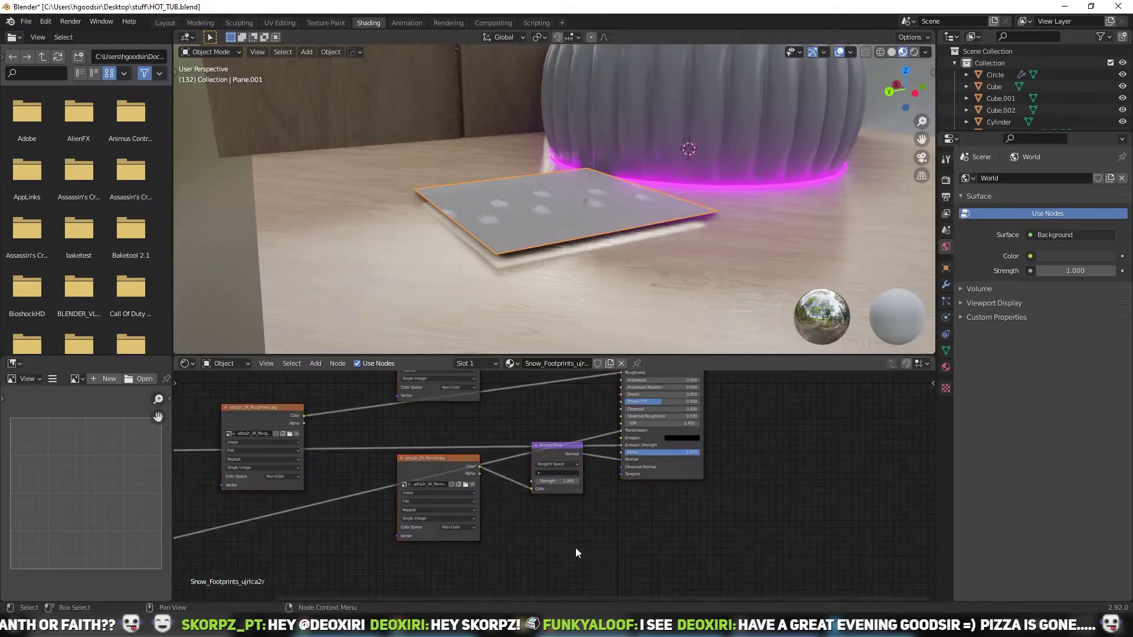
Link the footprint opacity texture's colour output and finish editing the footprint mesh
middle_drag(577, 553, 861, 583)
mouse_move(618, 522)
mouse_down()
mouse_move(795, 505)
mouse_move(842, 473)
mouse_up()
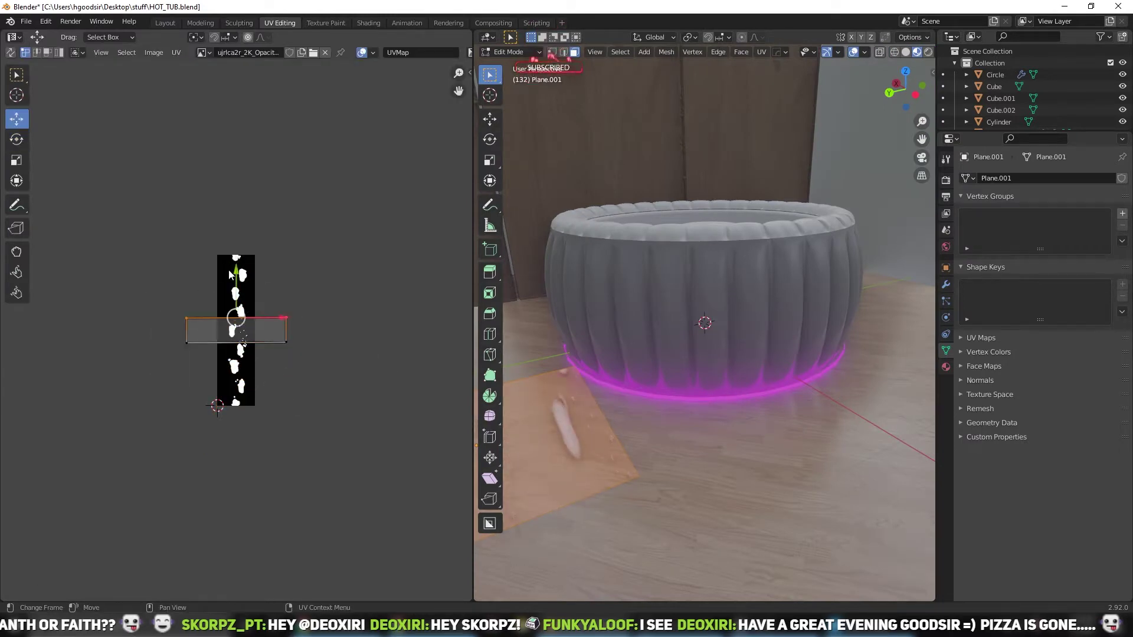
scroll(639, 475, down, 3)
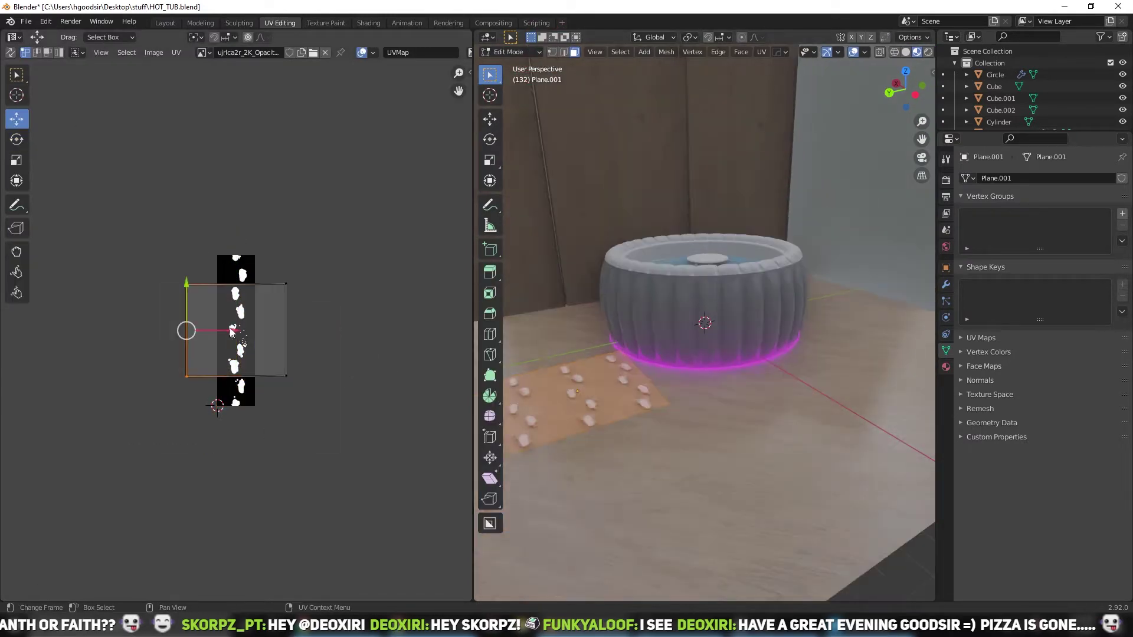
key(Tab)
click(166, 23)
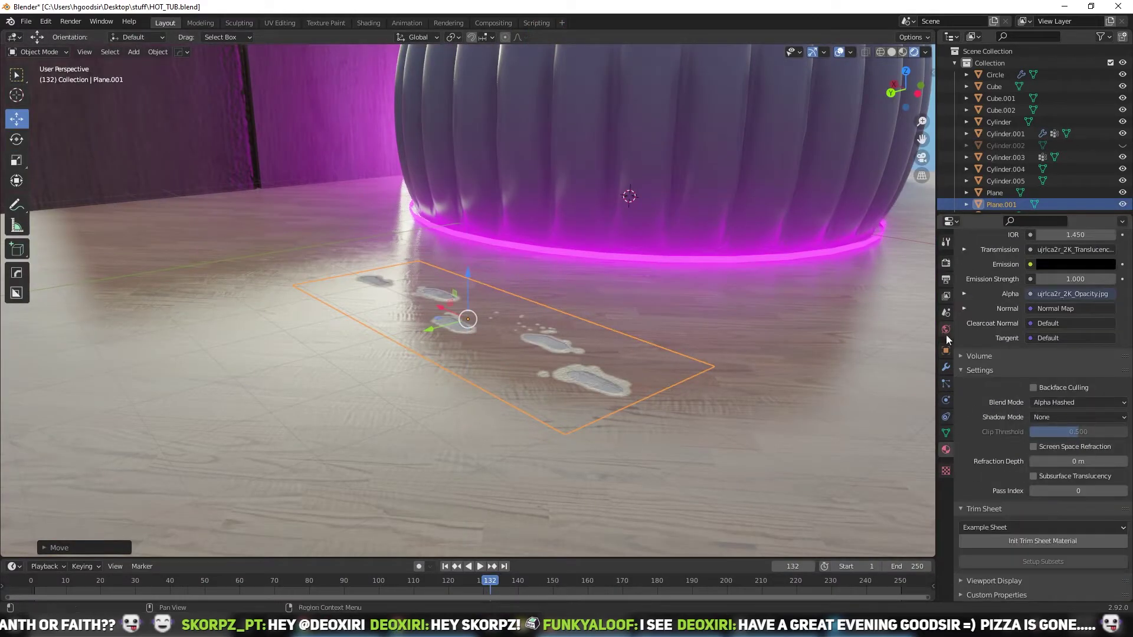
In Shading, undo the albedo link and check the keymap preferences
click(368, 23)
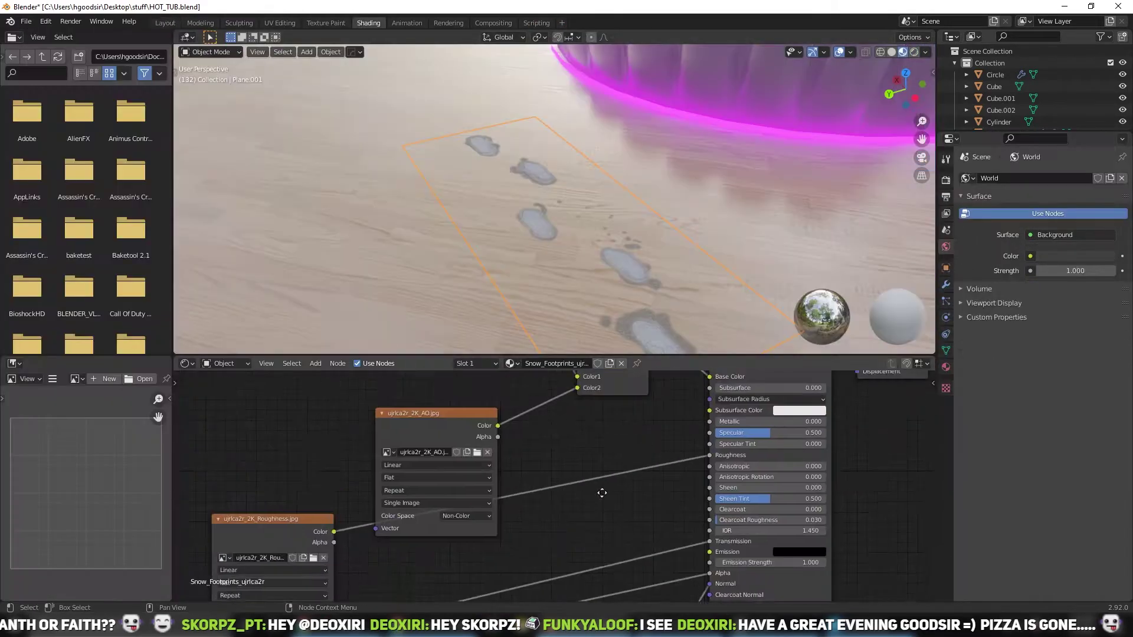
key(ctrl+z)
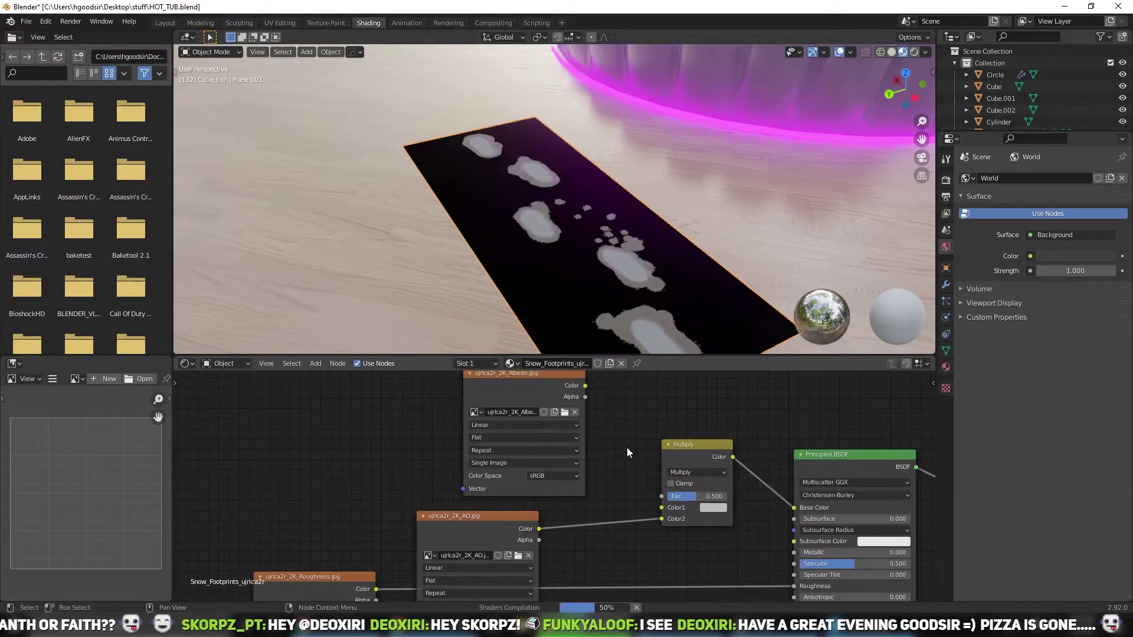
key(ctrl+alt+u)
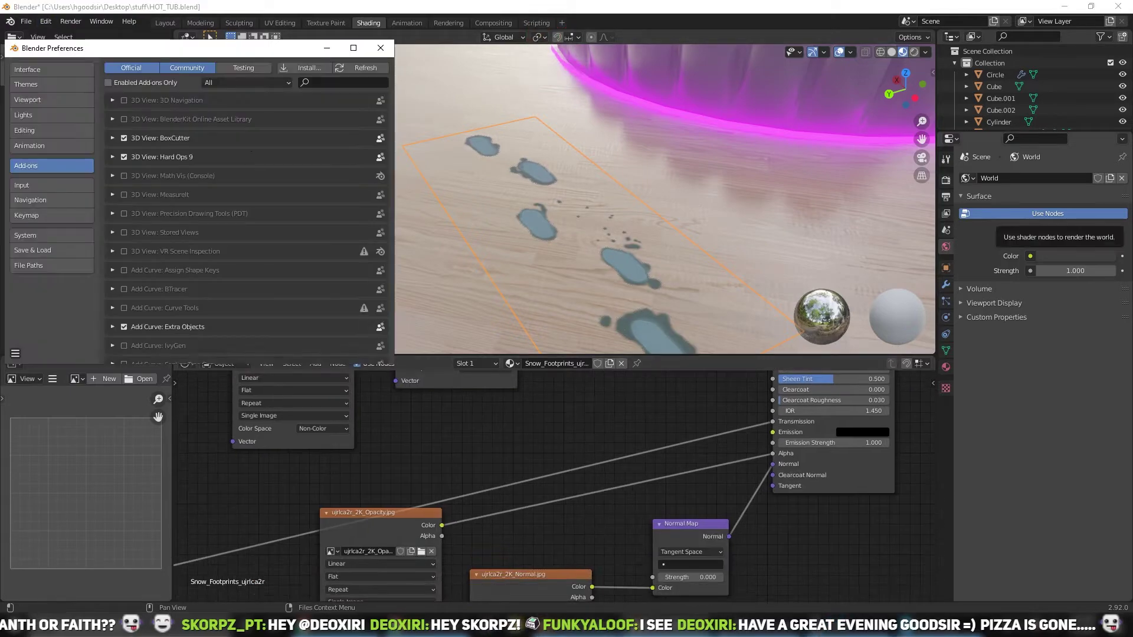
click(152, 121)
click(152, 149)
click(154, 235)
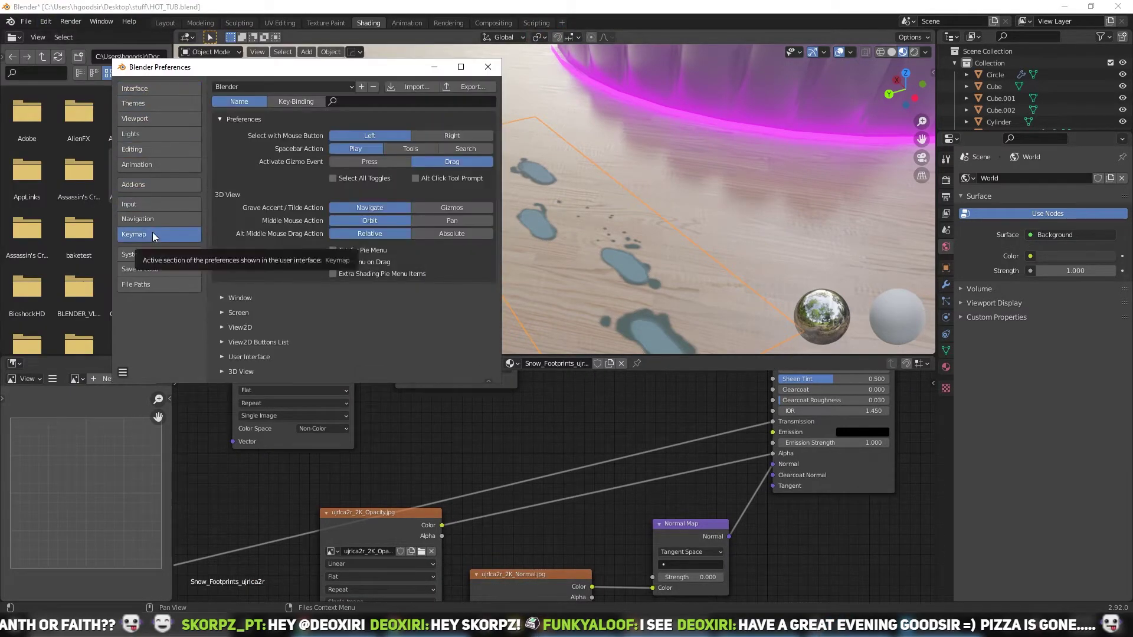
click(486, 66)
text(color)
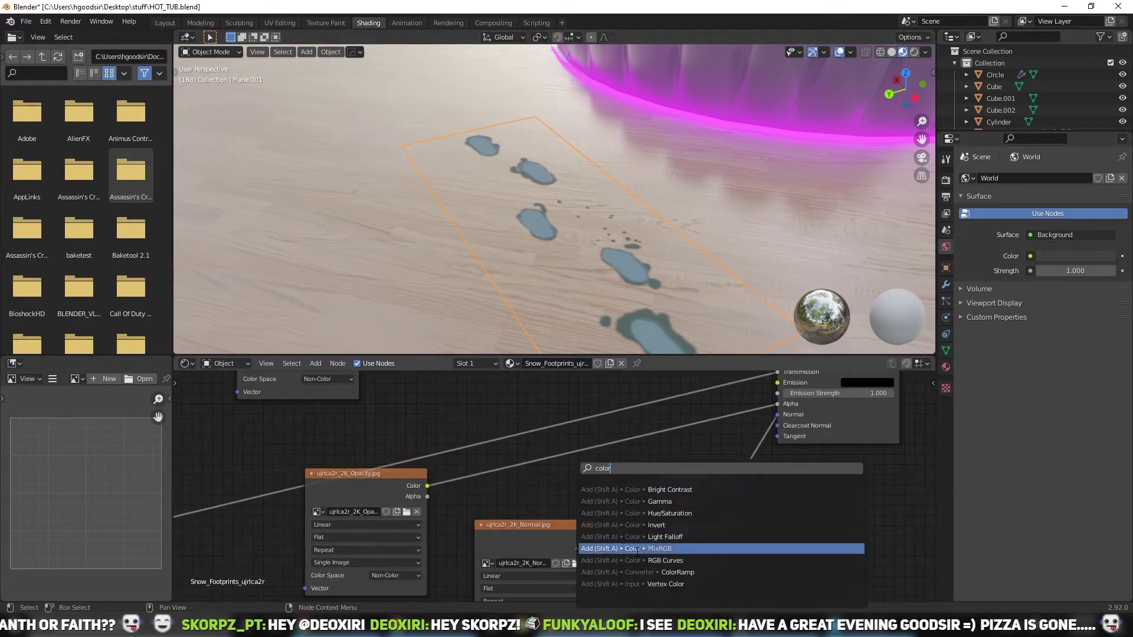
Rewire the footprint material so the opacity and mix outputs drive the shader's Alpha
click(661, 572)
click(610, 457)
key(x)
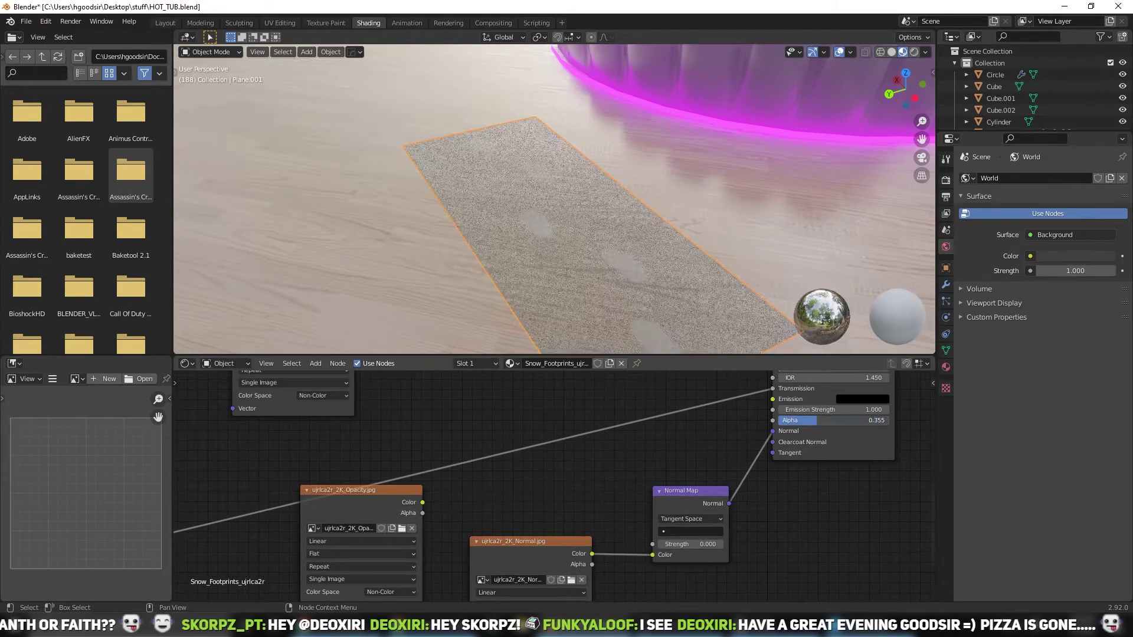
drag(421, 518, 423, 512)
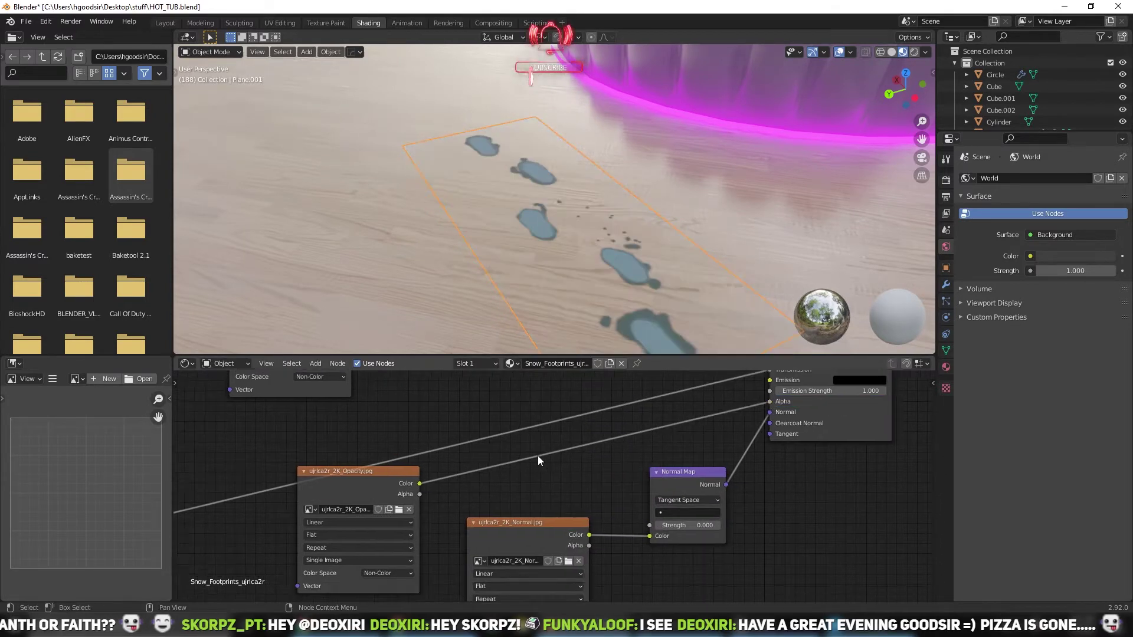
click(640, 495)
click(575, 453)
key(x)
key(F3)
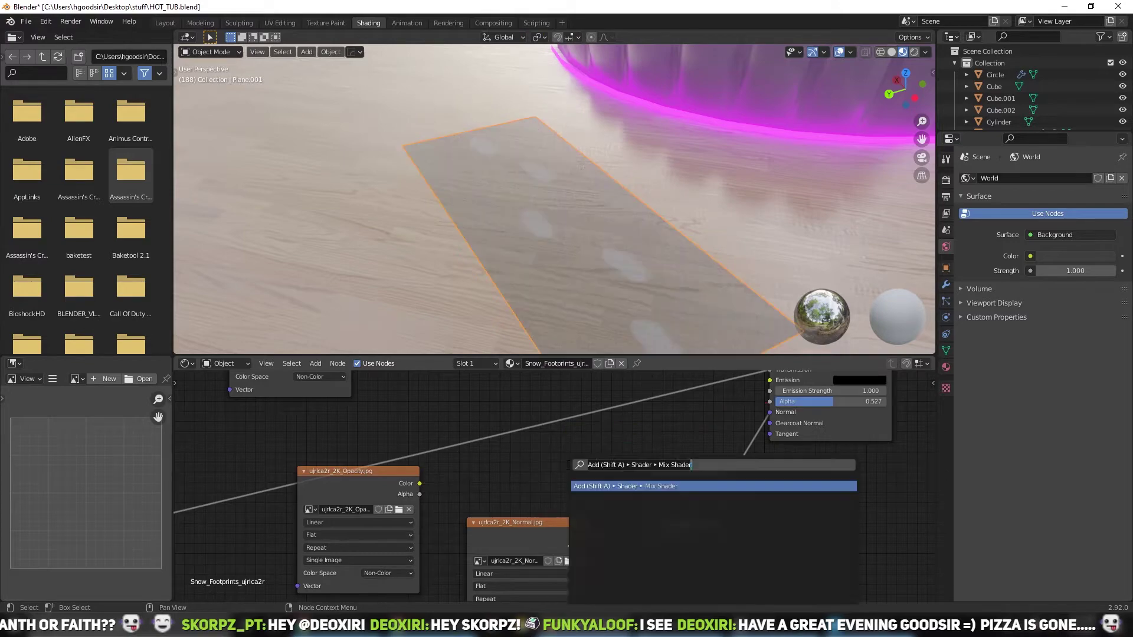
drag(629, 438, 769, 401)
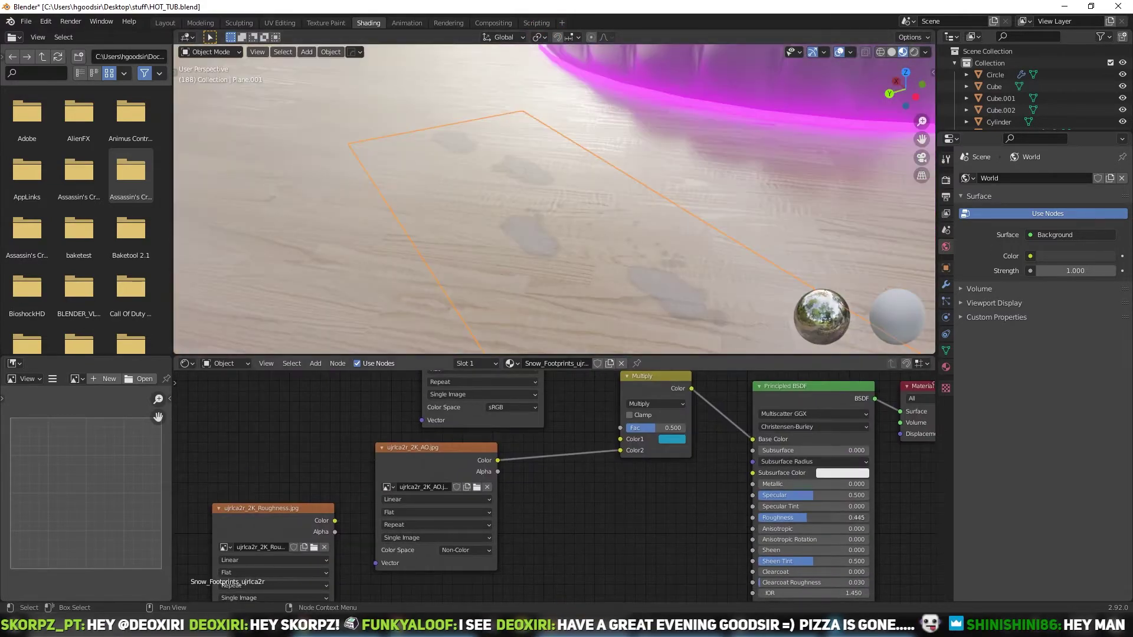
scroll(555, 197, down, 5)
Back in Layout, select and frame the footprint plane beside the tub
click(165, 23)
scroll(567, 334, up, 4)
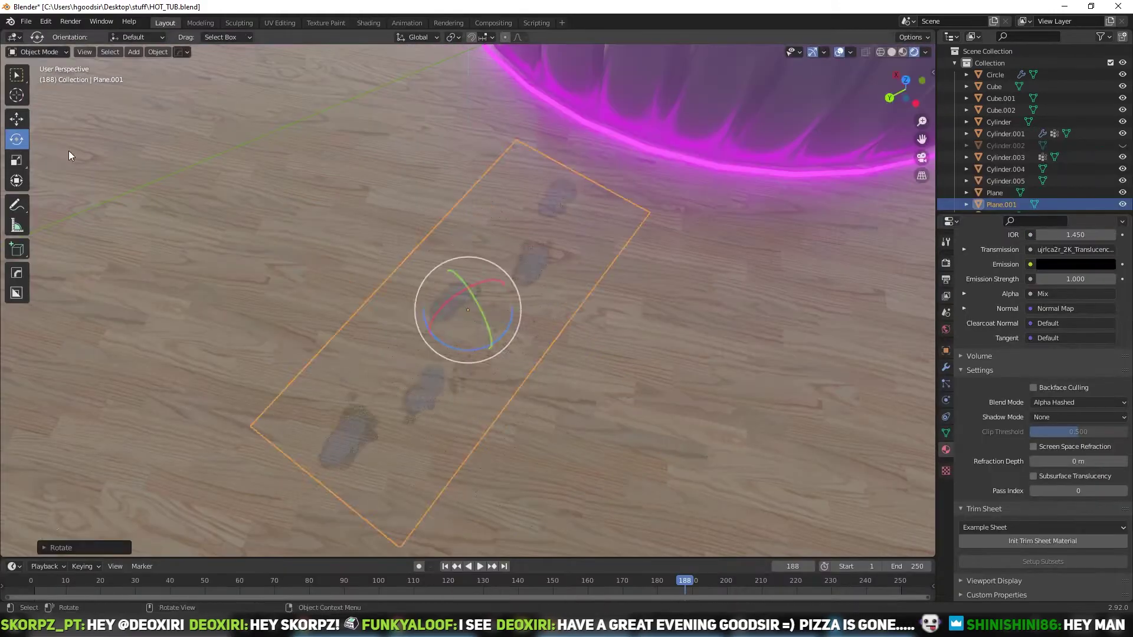
click(16, 119)
mouse_move(236, 177)
middle_down()
mouse_move(639, 334)
mouse_move(615, 146)
middle_up()
scroll(639, 334, down, 5)
scroll(470, 312, up, 2)
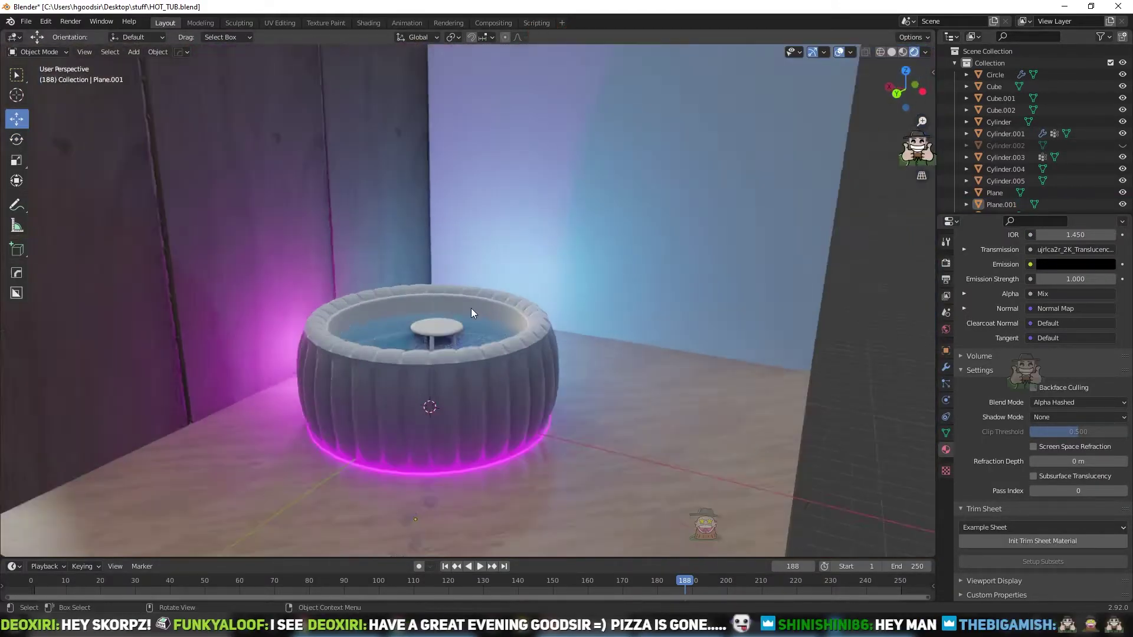
middle_drag(471, 308, 437, 309)
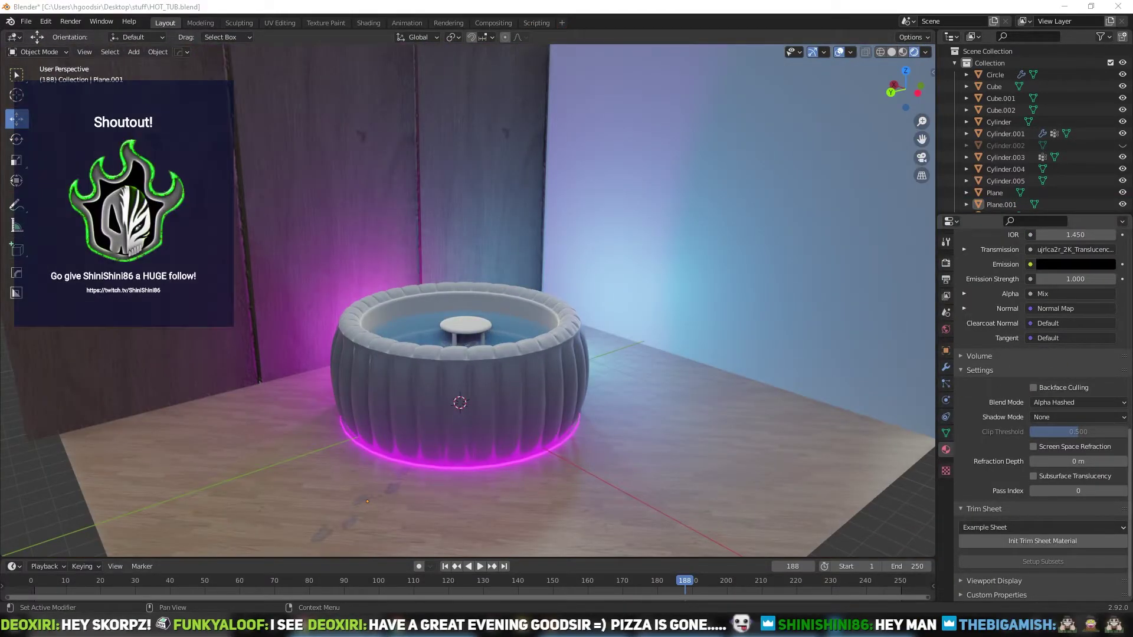
click(1001, 204)
key(KP_Decimal)
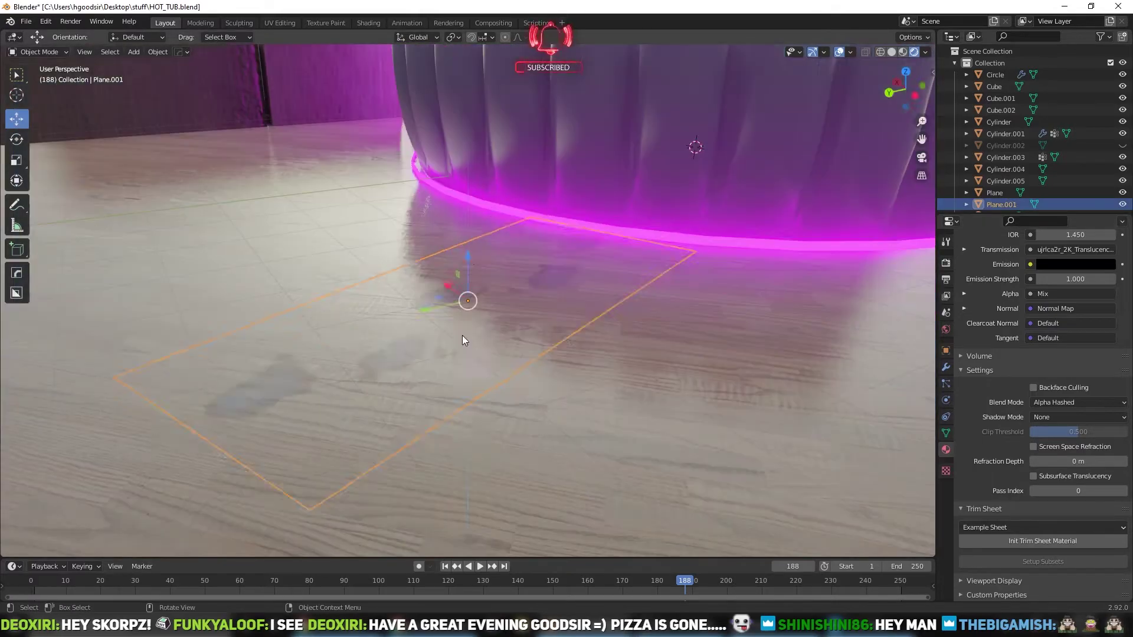
scroll(485, 295, down, 5)
mouse_move(506, 227)
middle_down()
mouse_move(732, 139)
mouse_move(394, 436)
mouse_move(755, 422)
middle_up()
scroll(607, 380, down, 3)
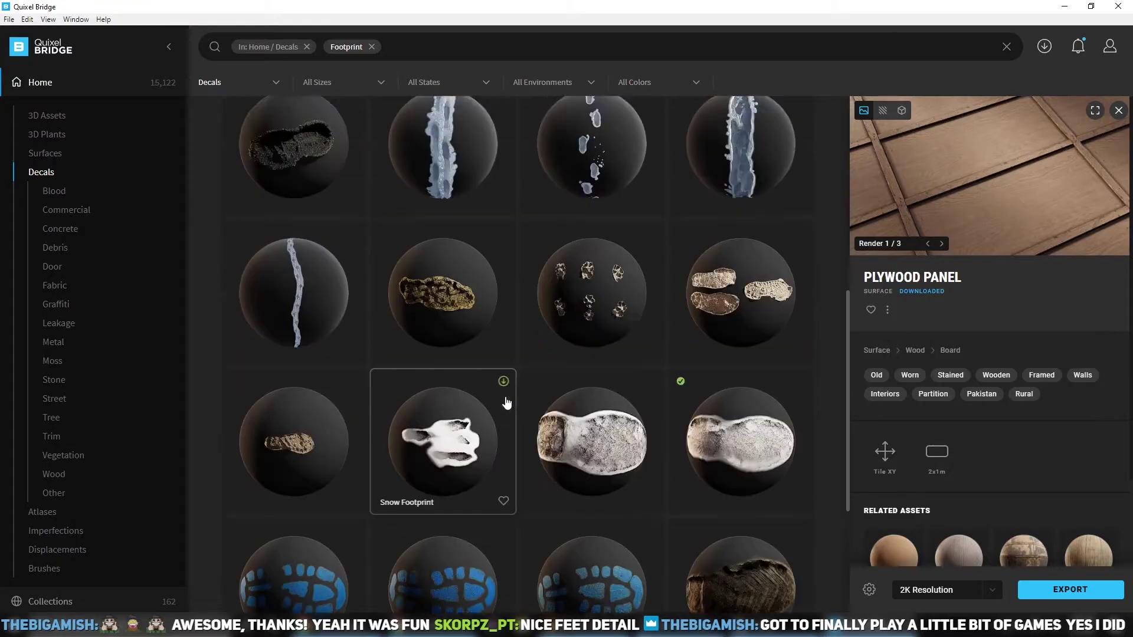
In Quixel Bridge, browse 3D Assets > Props > Recreational
click(43, 115)
scroll(576, 291, down, 10)
scroll(498, 404, down, 10)
scroll(498, 405, down, 10)
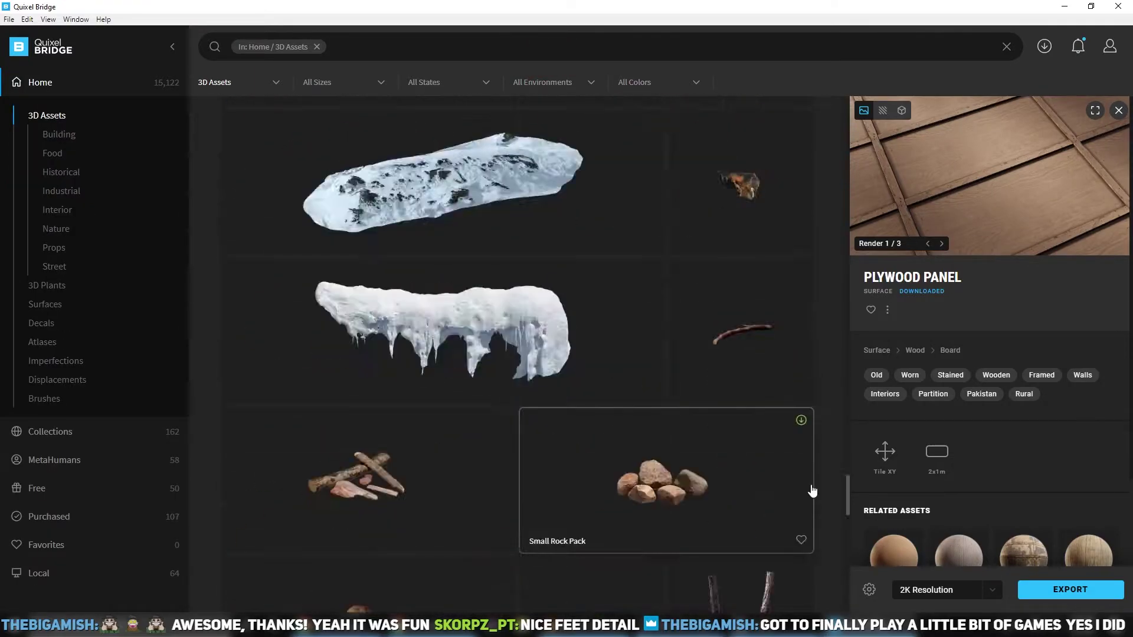
drag(846, 430, 842, 528)
scroll(652, 463, down, 5)
click(53, 247)
scroll(81, 379, down, 3)
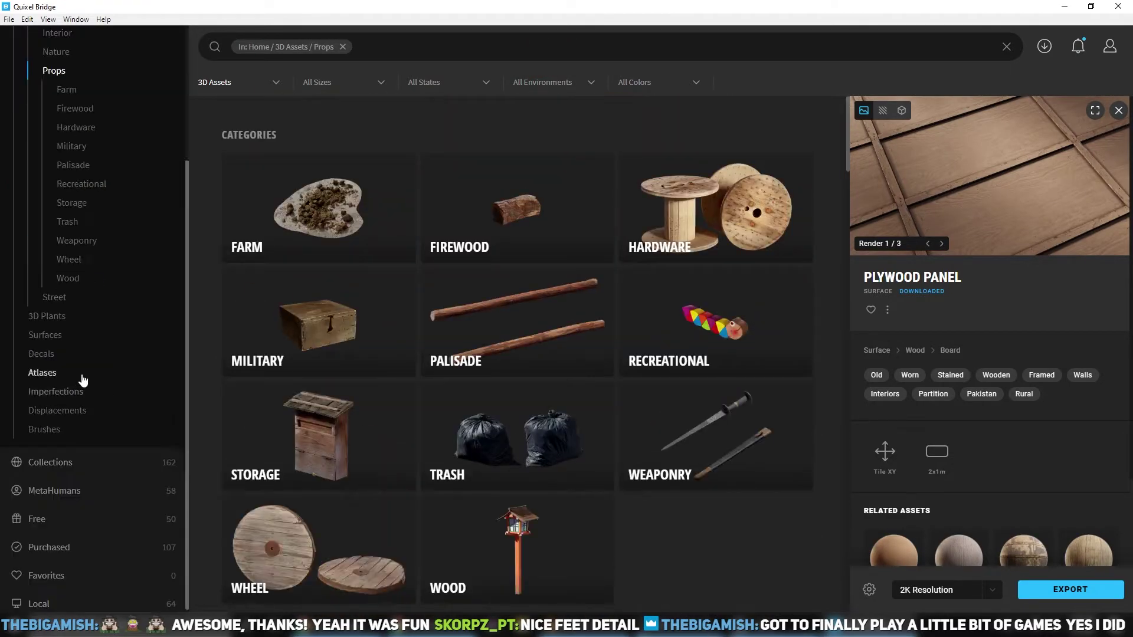
scroll(531, 366, down, 3)
click(81, 184)
scroll(396, 336, down, 5)
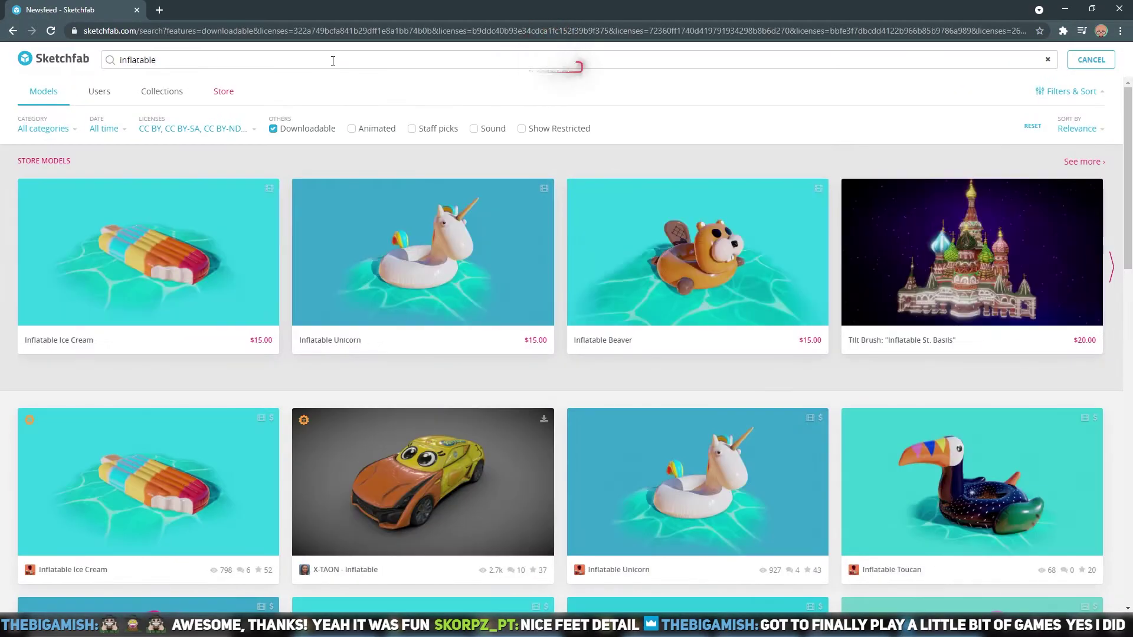
Download the Inflatable pool float in fbx format from the Sketchfab results
scroll(549, 501, down, 3)
scroll(519, 440, down, 5)
scroll(534, 354, down, 5)
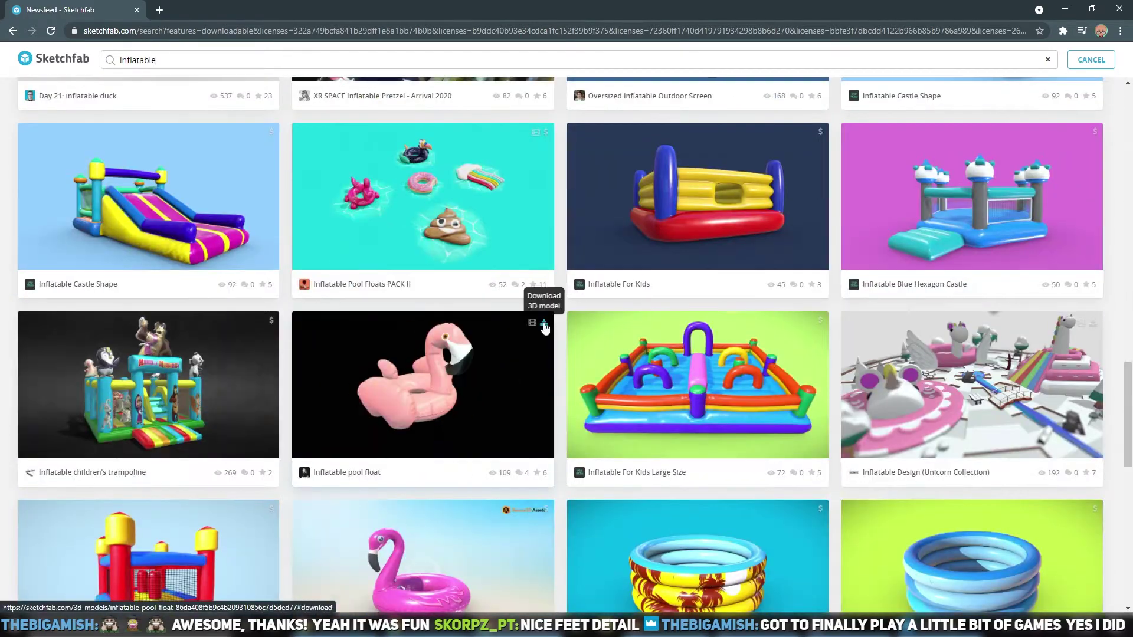
click(543, 324)
click(715, 372)
scroll(549, 368, down, 3)
scroll(549, 368, down, 6)
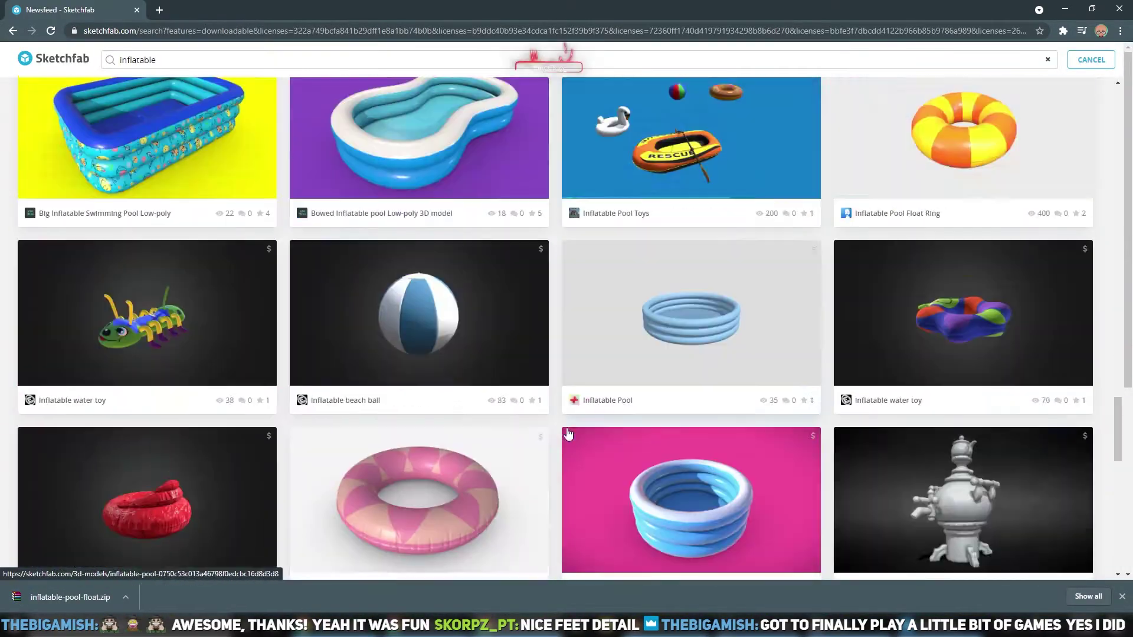
scroll(549, 368, down, 5)
scroll(549, 368, down, 5)
scroll(547, 383, down, 5)
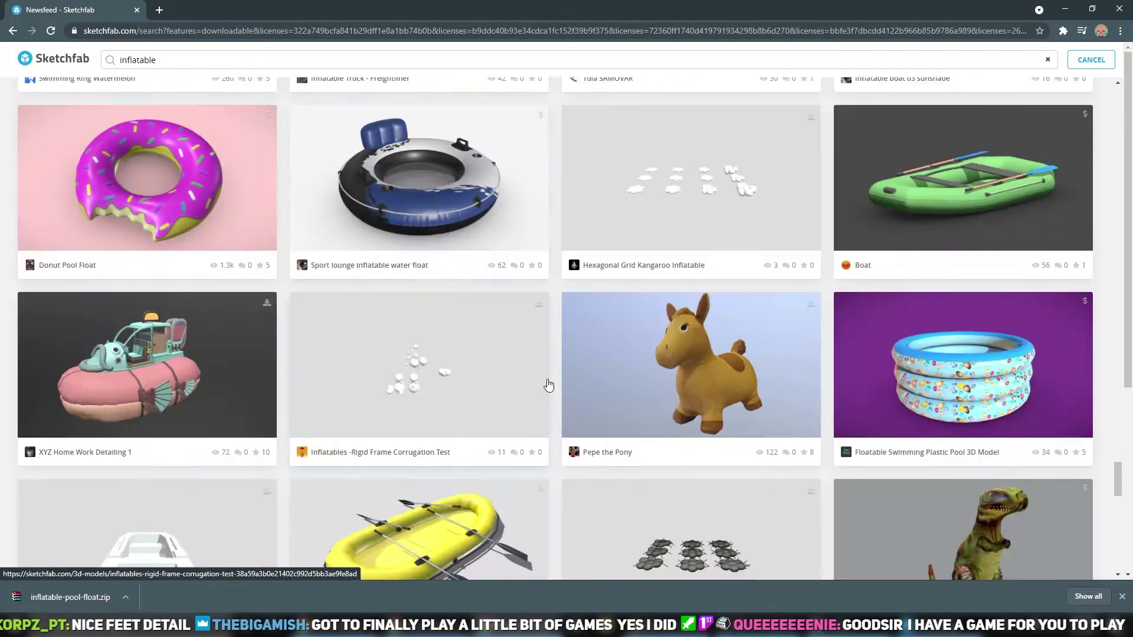
scroll(546, 382, down, 4)
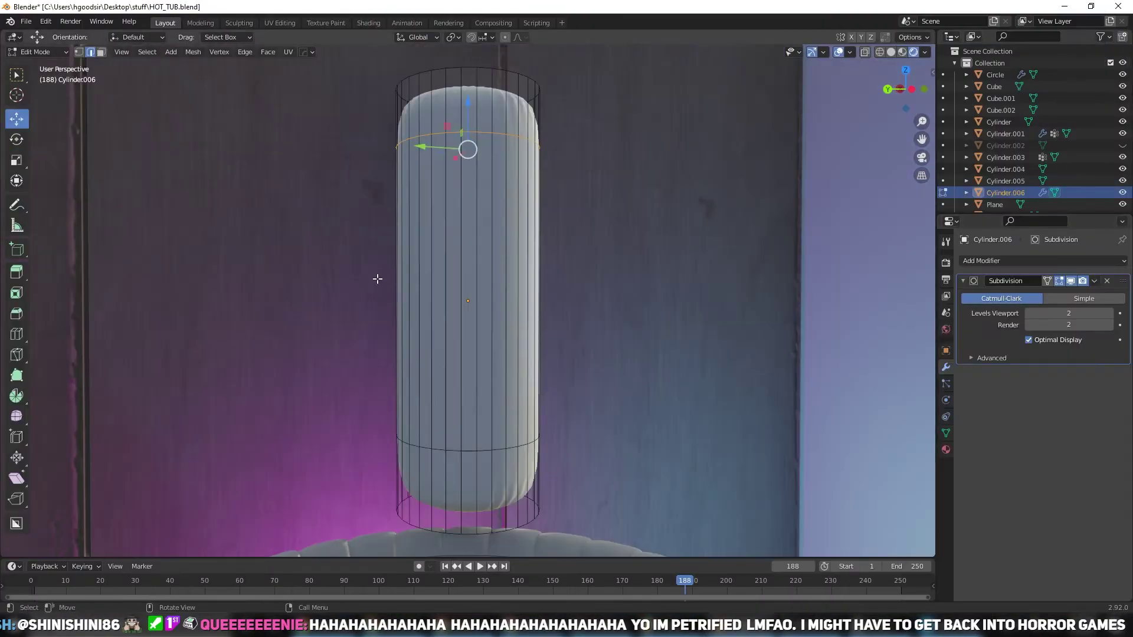
Give the cylinder a Simple Deform bend and move a new point light above the tub
click(993, 411)
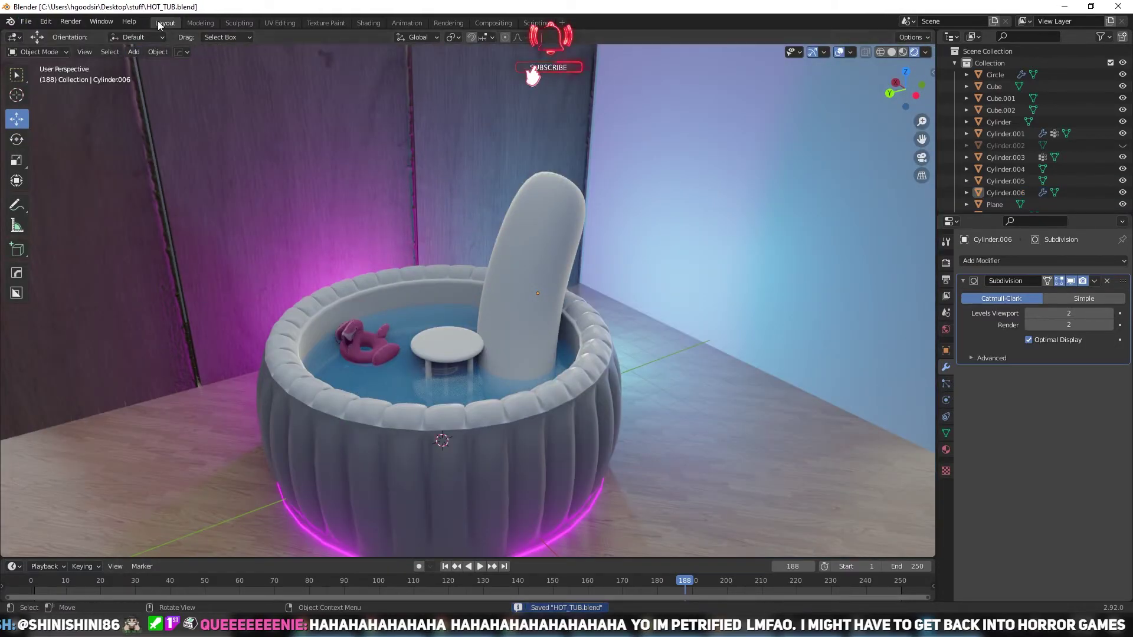
click(134, 51)
mouse_move(203, 218)
click(243, 210)
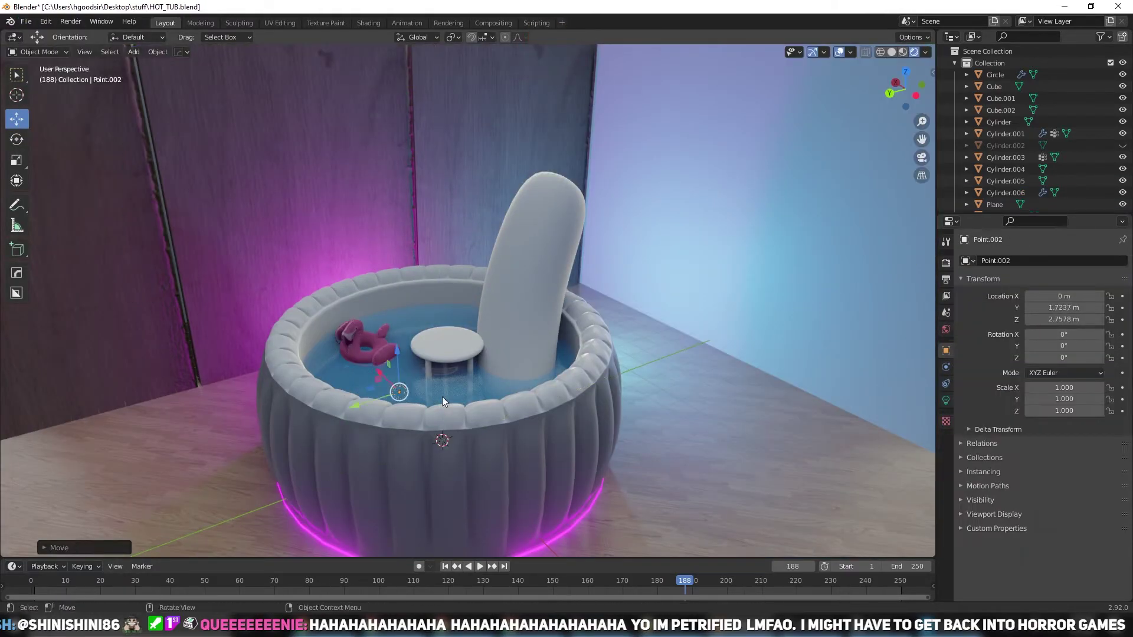
key(g)
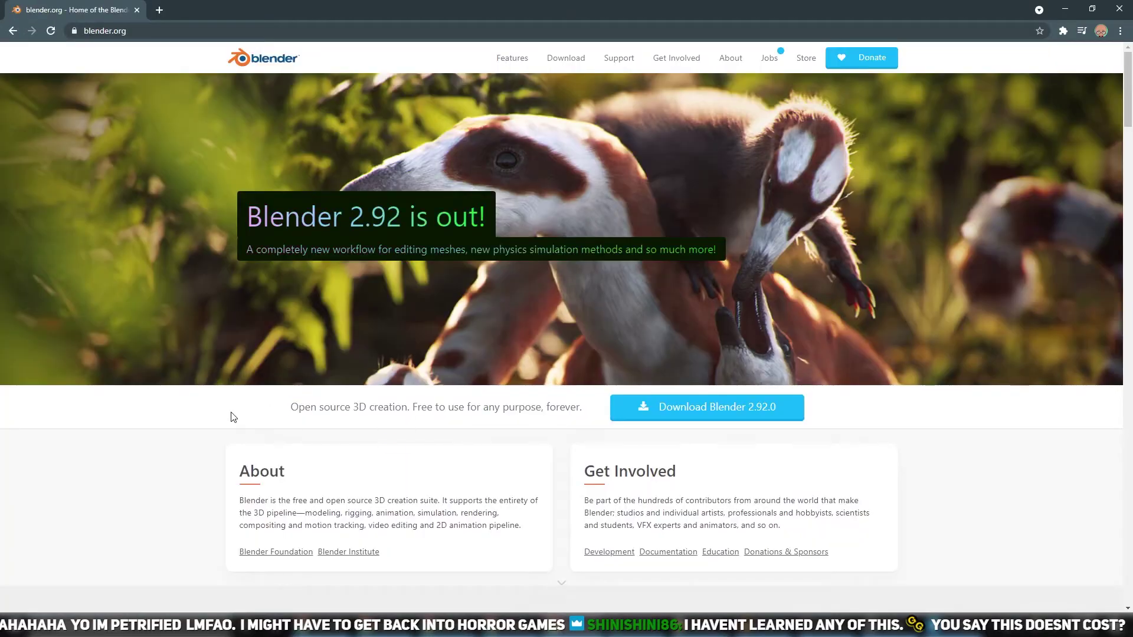
Open Blender's download page and expand the other-platform download options
click(240, 26)
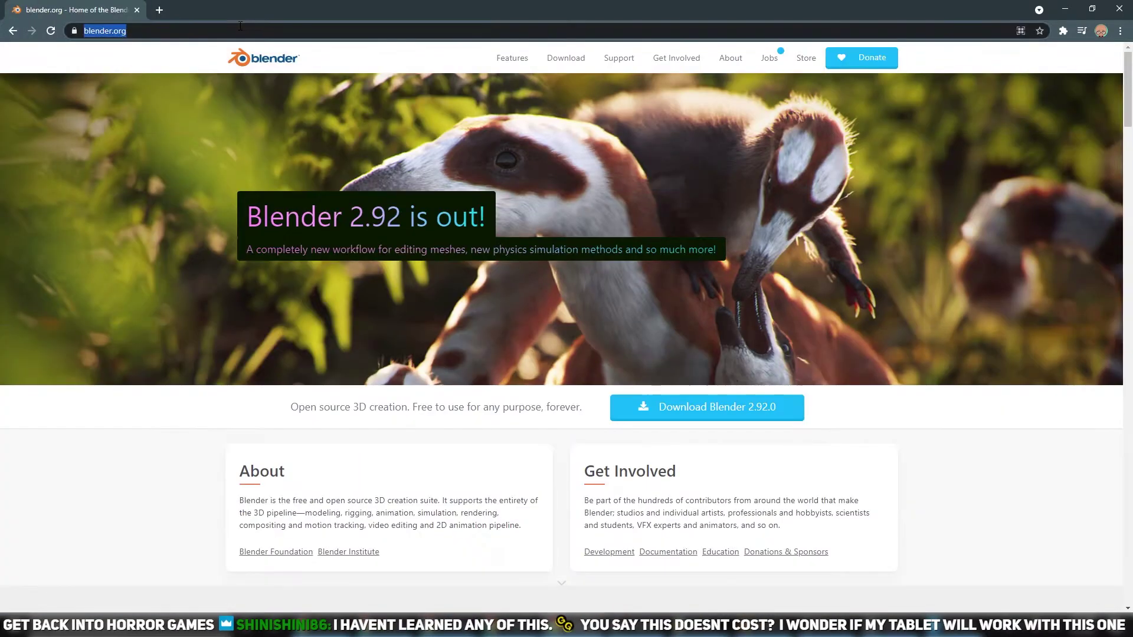
click(566, 58)
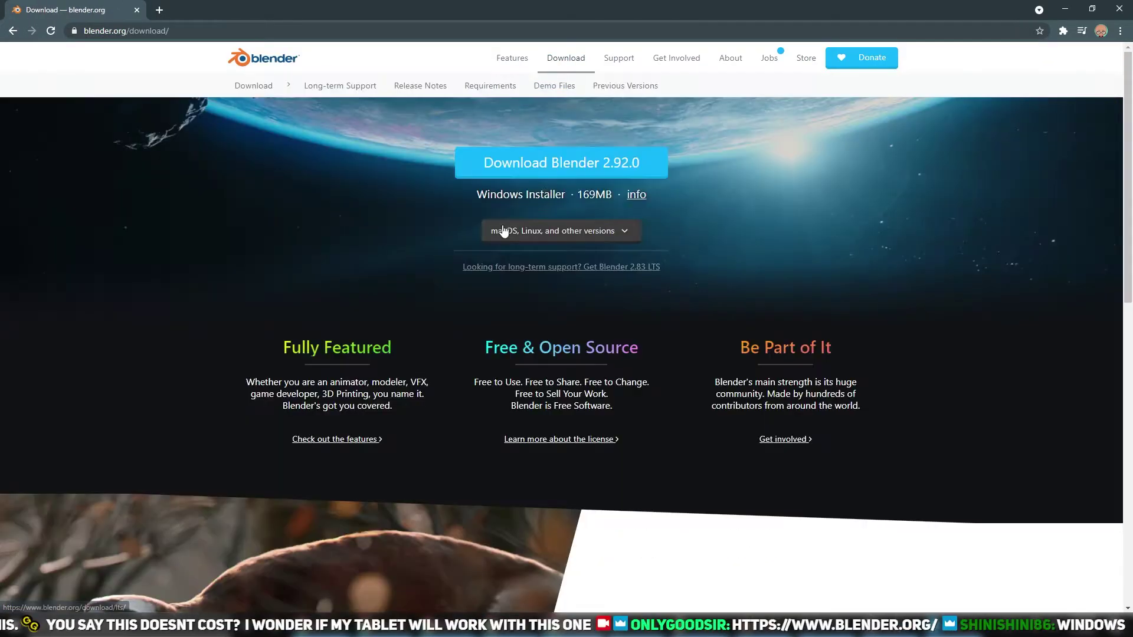
click(598, 238)
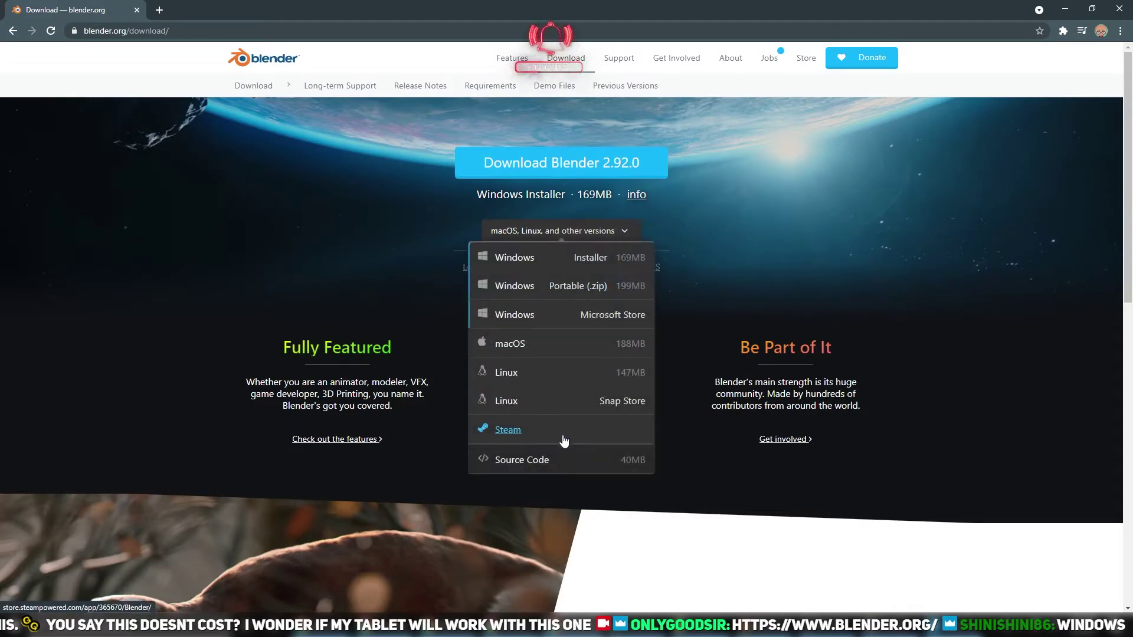
click(179, 275)
Go to quixel.com and scroll through its homepage
key(ctrl+l)
text(quixel)
key(Return)
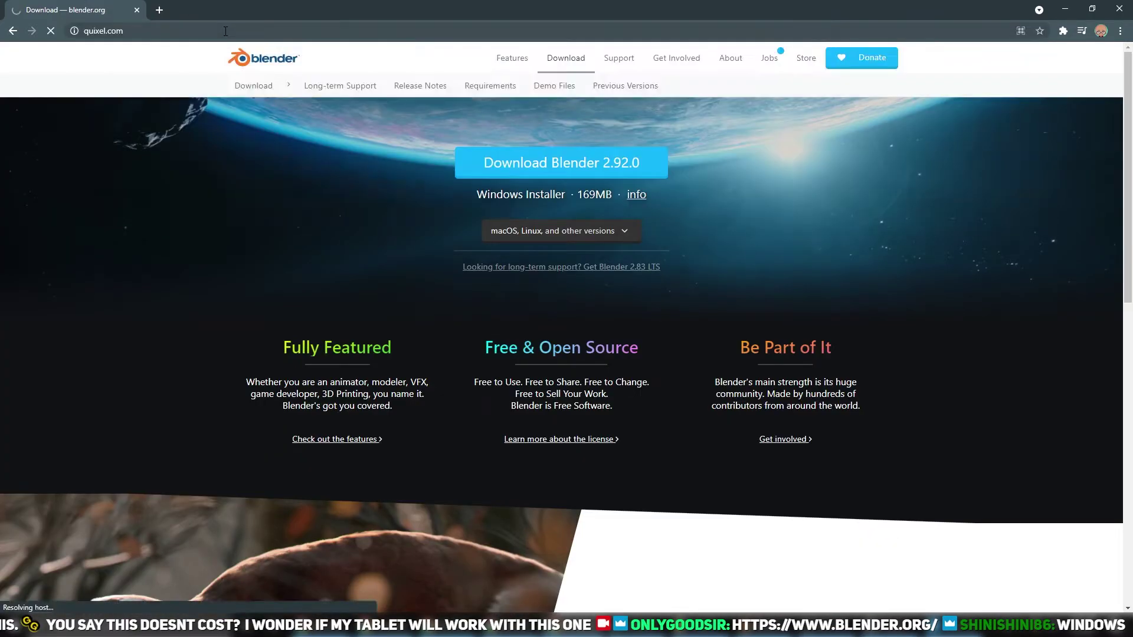
scroll(275, 279, down, 10)
scroll(412, 271, up, 15)
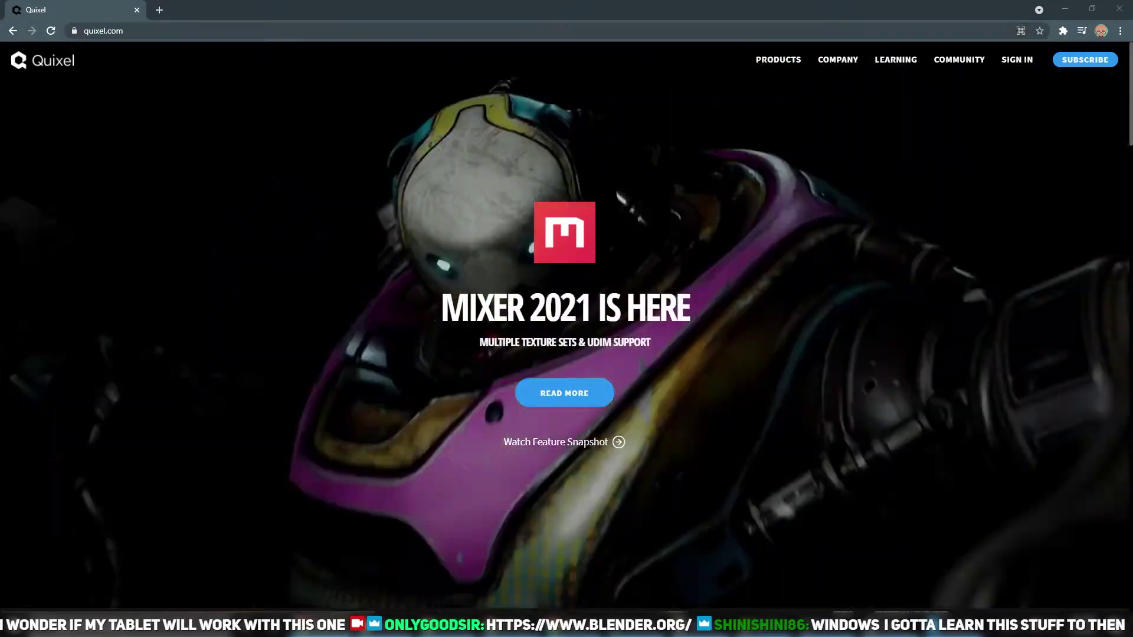
scroll(732, 250, down, 7)
scroll(490, 361, down, 3)
scroll(489, 361, down, 5)
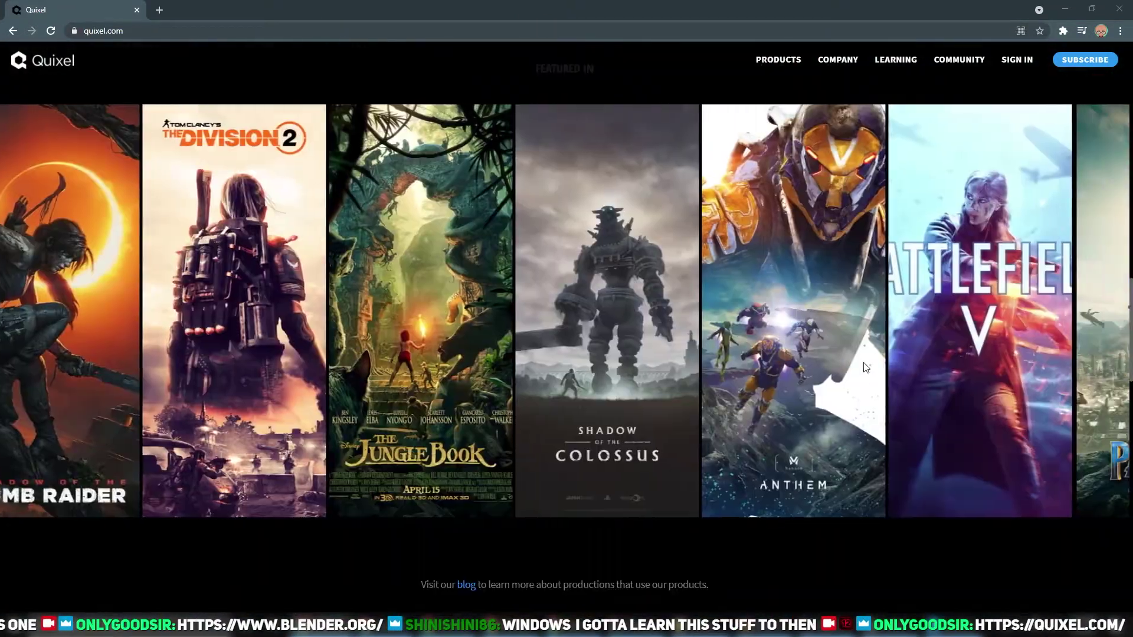
scroll(538, 345, up, 10)
Open YouTube, dismiss the mini player, and scroll the channel's video grid
key(ctrl+l)
text(youtube)
key(Return)
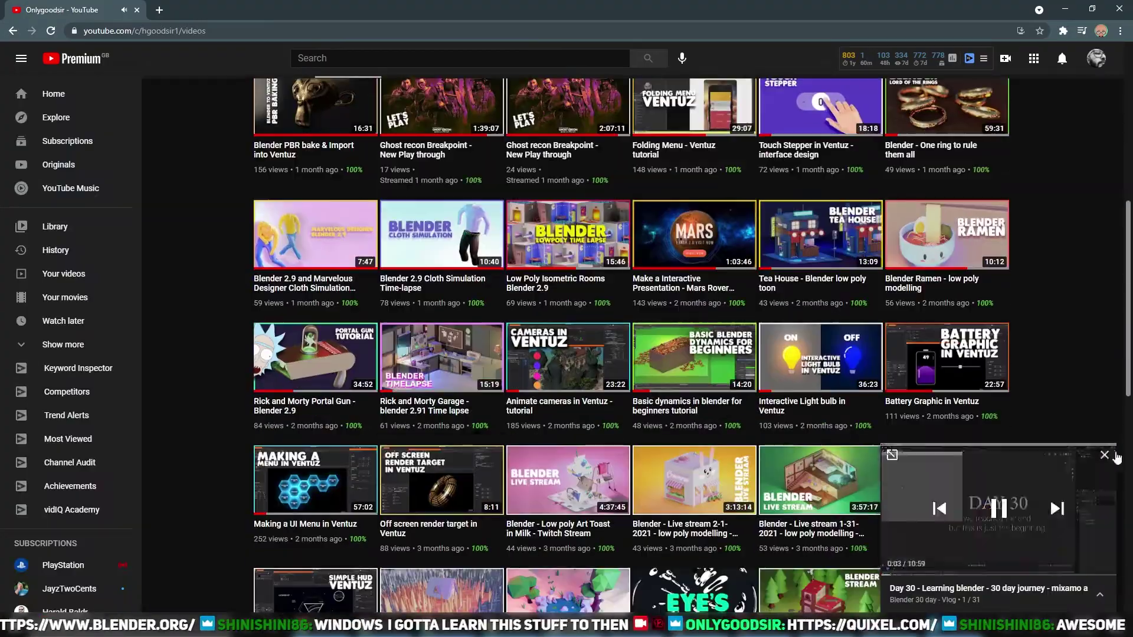
click(1115, 456)
scroll(973, 342, down, 12)
scroll(832, 229, down, 9)
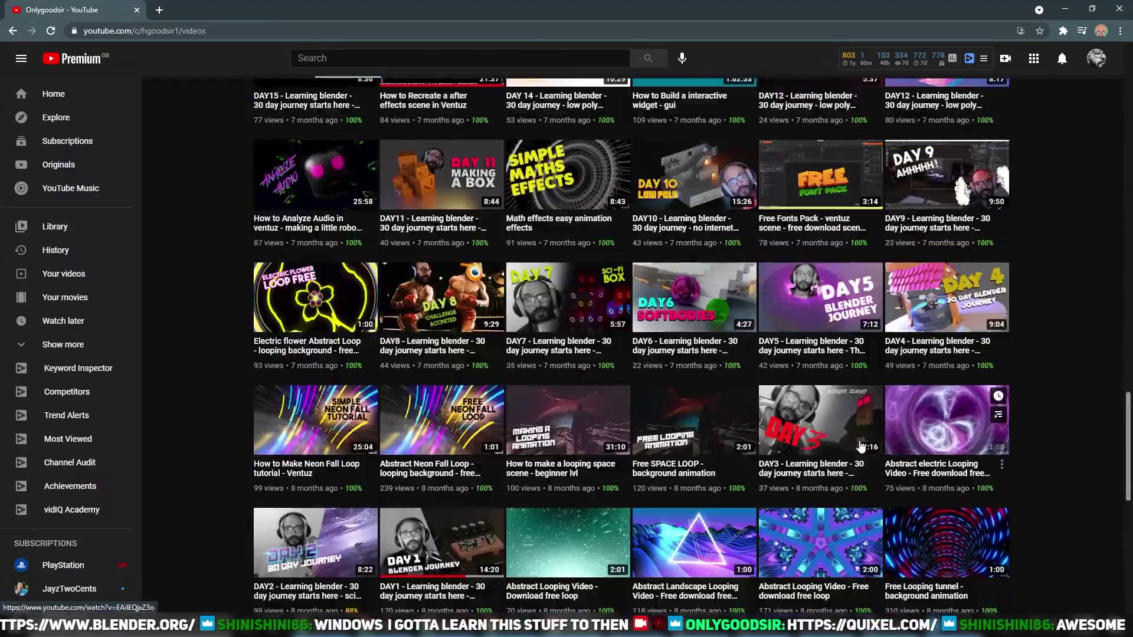
scroll(832, 229, down, 4)
scroll(832, 228, up, 16)
Save HOT_TUB.blend, then create a new transparent Photoshop canvas for the pickle image
key(alt+Tab)
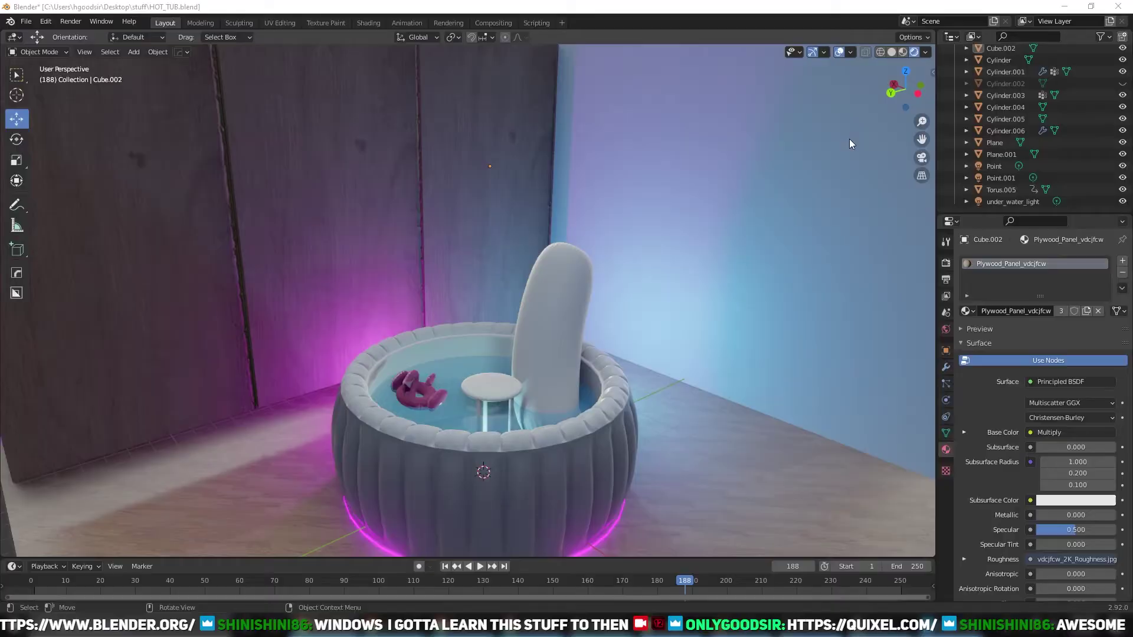
click(26, 22)
click(24, 102)
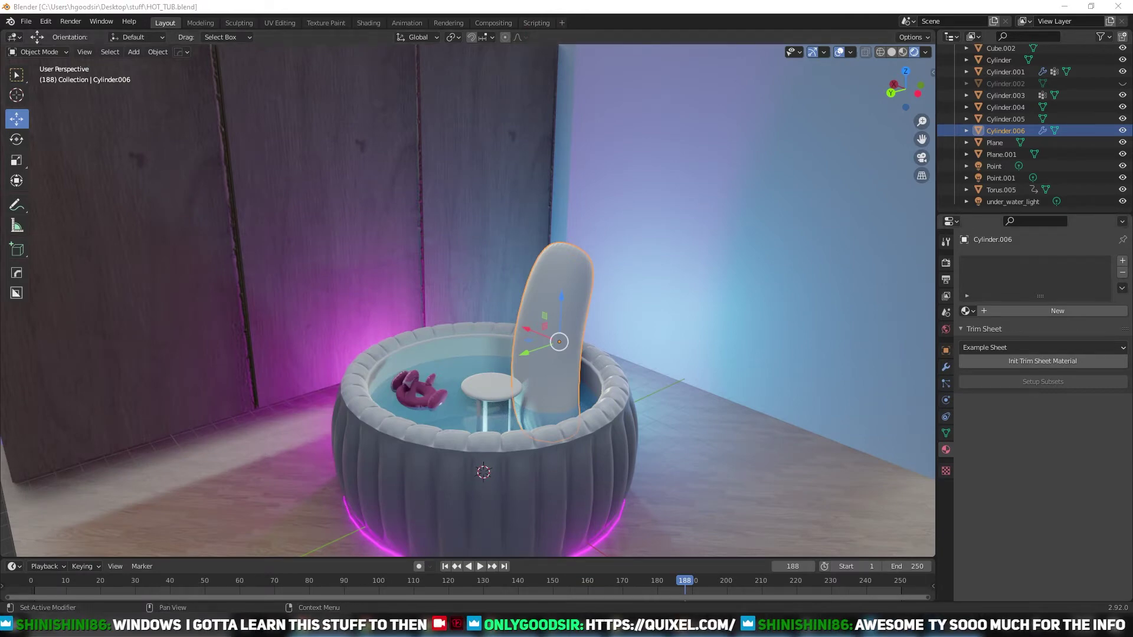
key(alt+Tab)
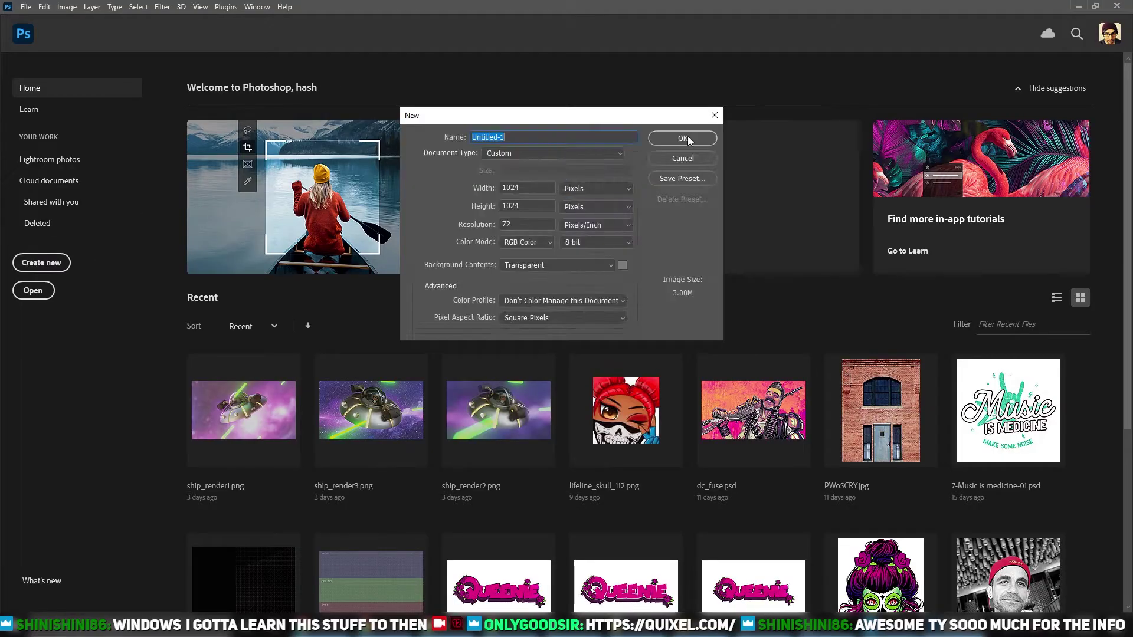
click(682, 138)
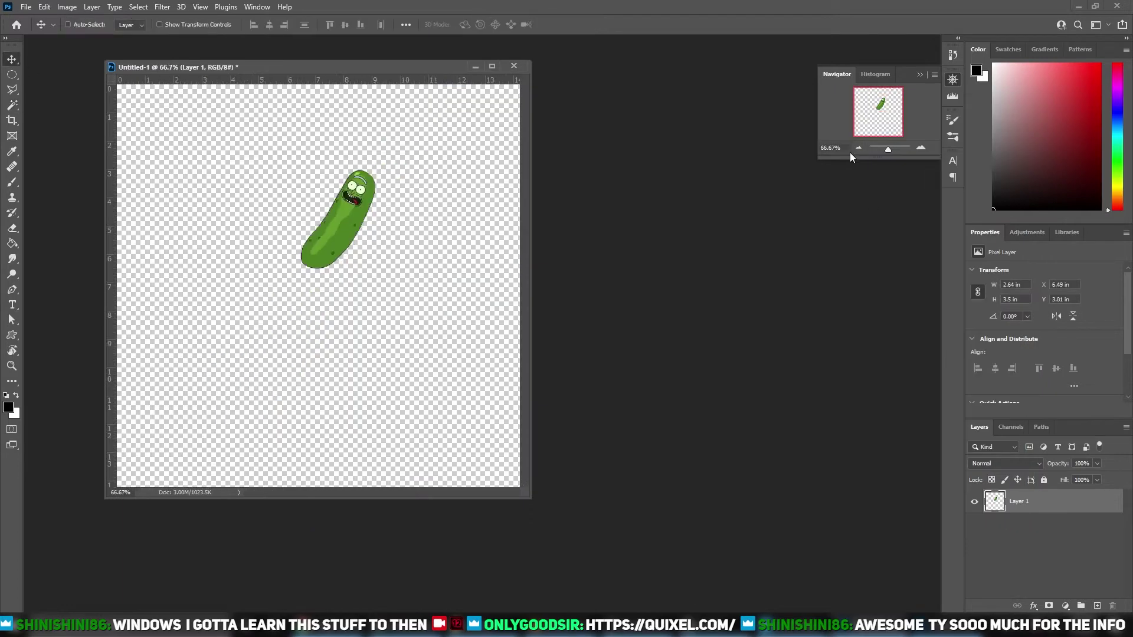
Zoom in and paint green around the enlarged pickle face
key(ctrl+plus)
key(ctrl+plus)
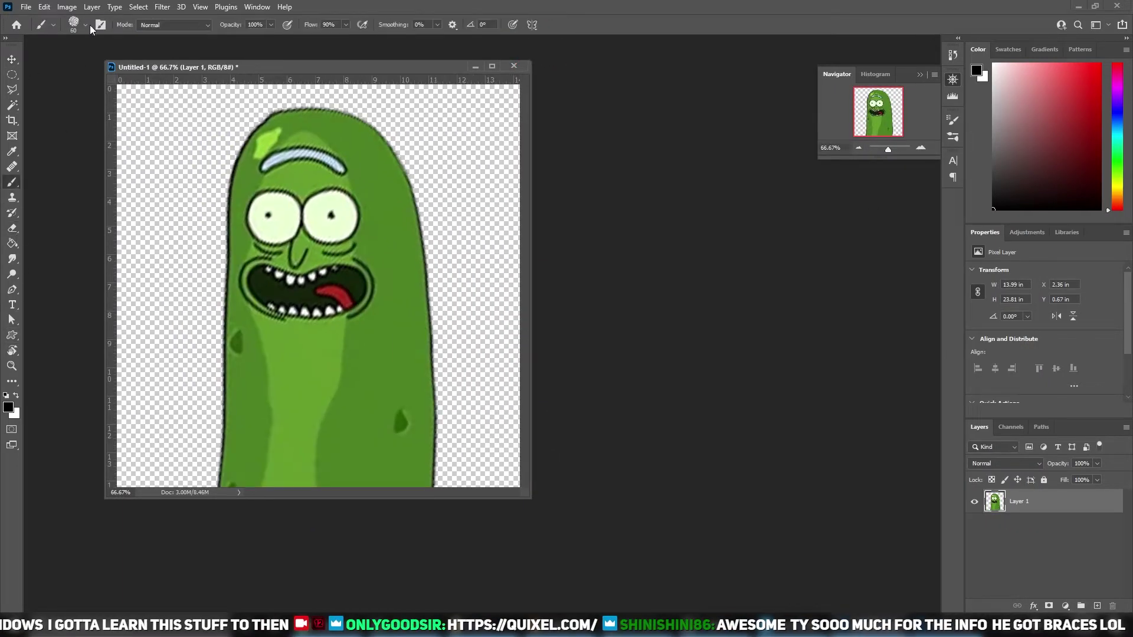
click(8, 407)
click(354, 383)
key(Return)
drag(507, 484, 453, 285)
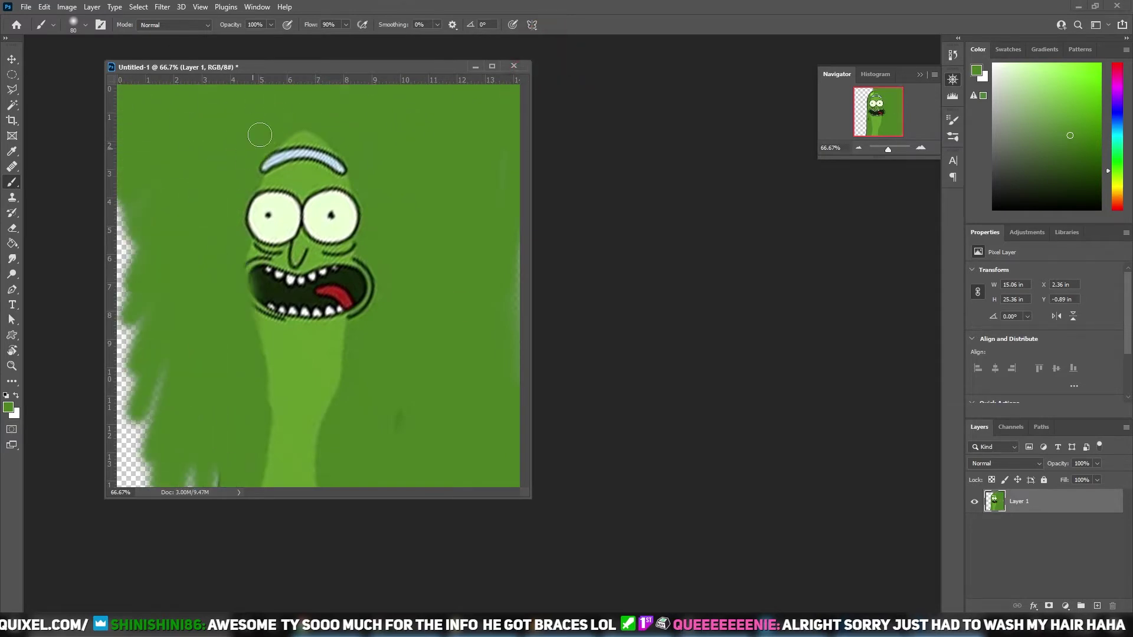
alt+click(302, 131)
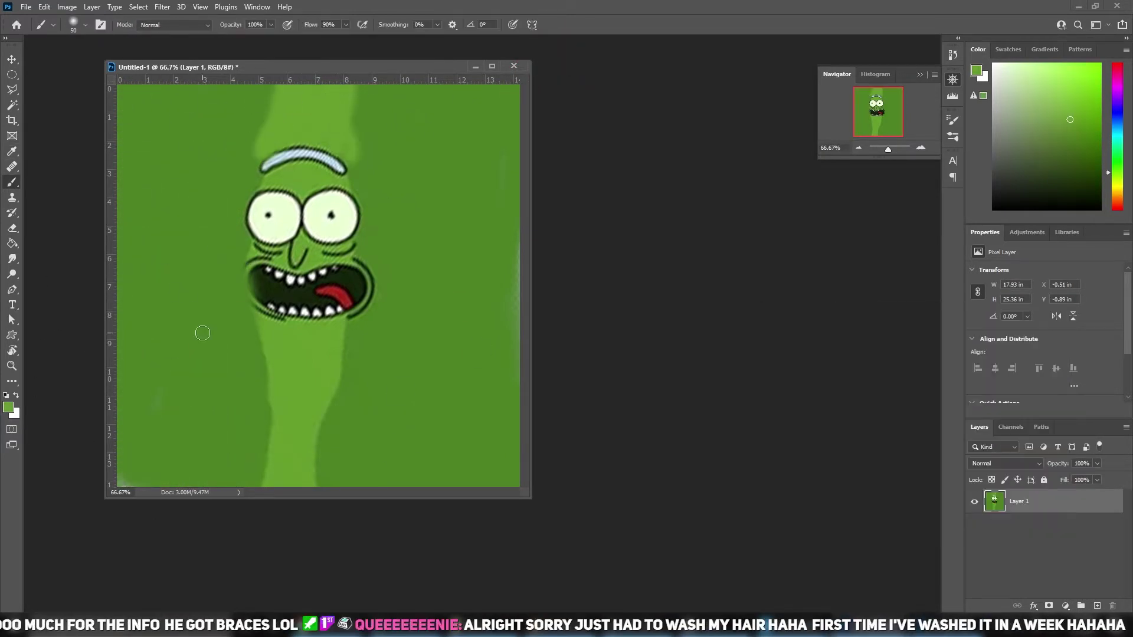
Dab darker green blotches onto the pickle with a smaller brush
click(9, 407)
click(891, 402)
key(Return)
key(bracketleft)
key(bracketleft)
key(bracketleft)
click(417, 314)
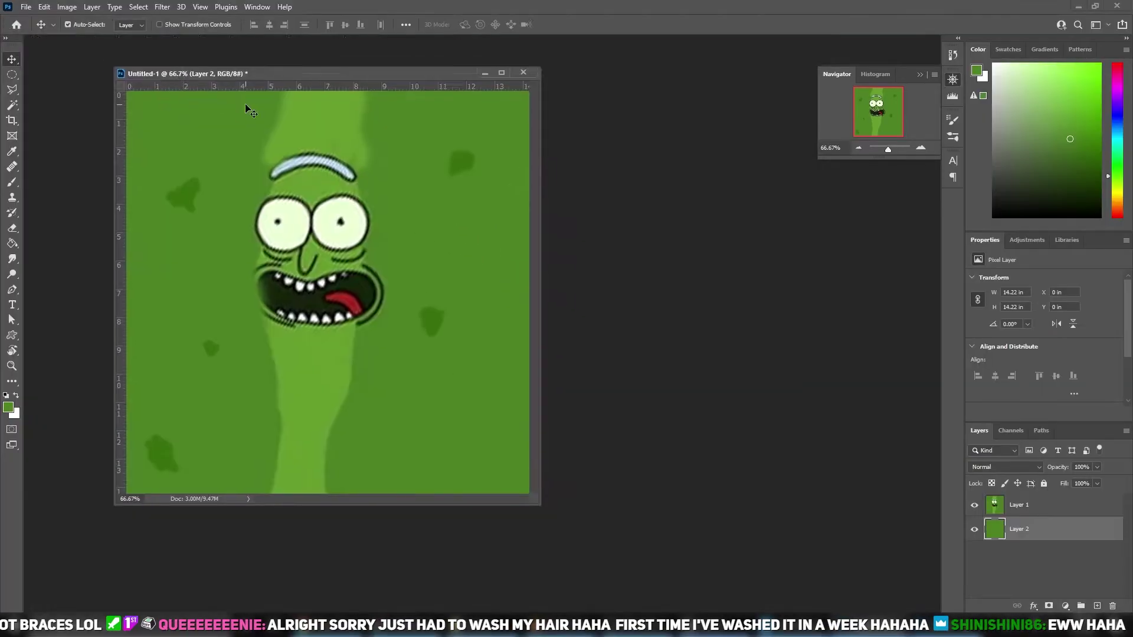
Save the painted image as a PNG named 'pickle'
key(ctrl+shift+s)
double_click(223, 163)
text(pickle)
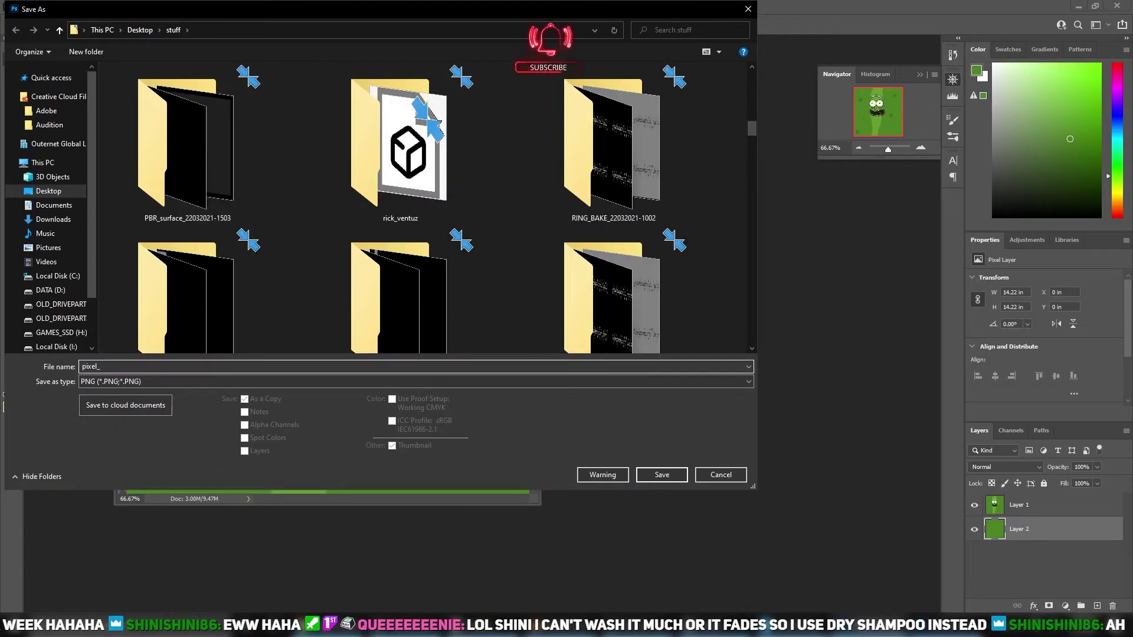
key(Return)
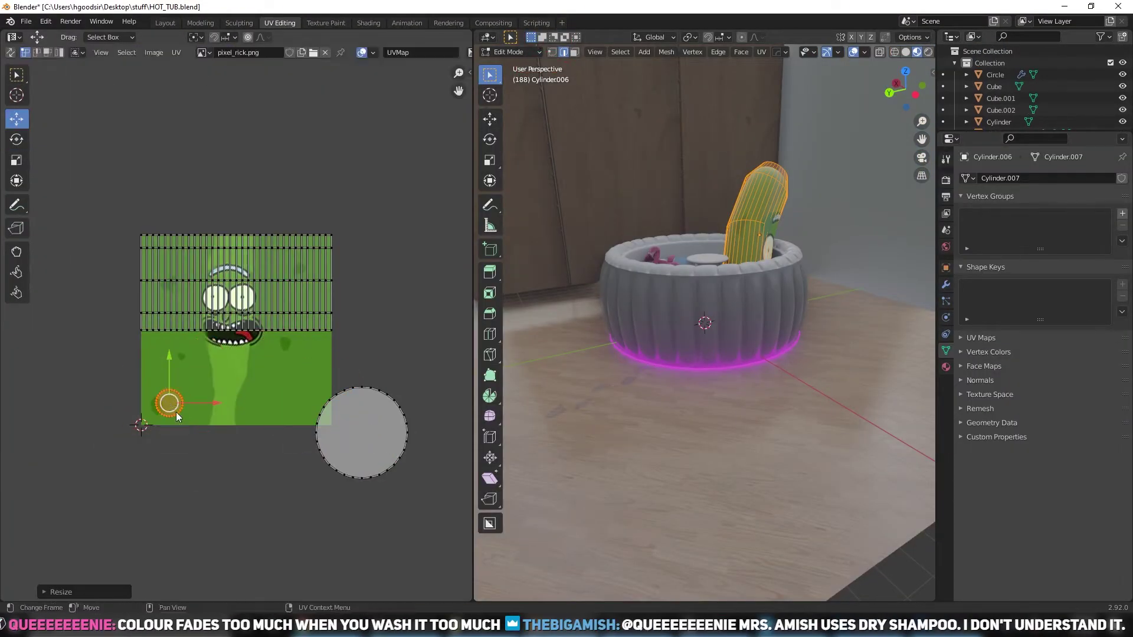
Scale and move the capsule's UV island so Pickle Rick's face fits upright on the image
click(16, 160)
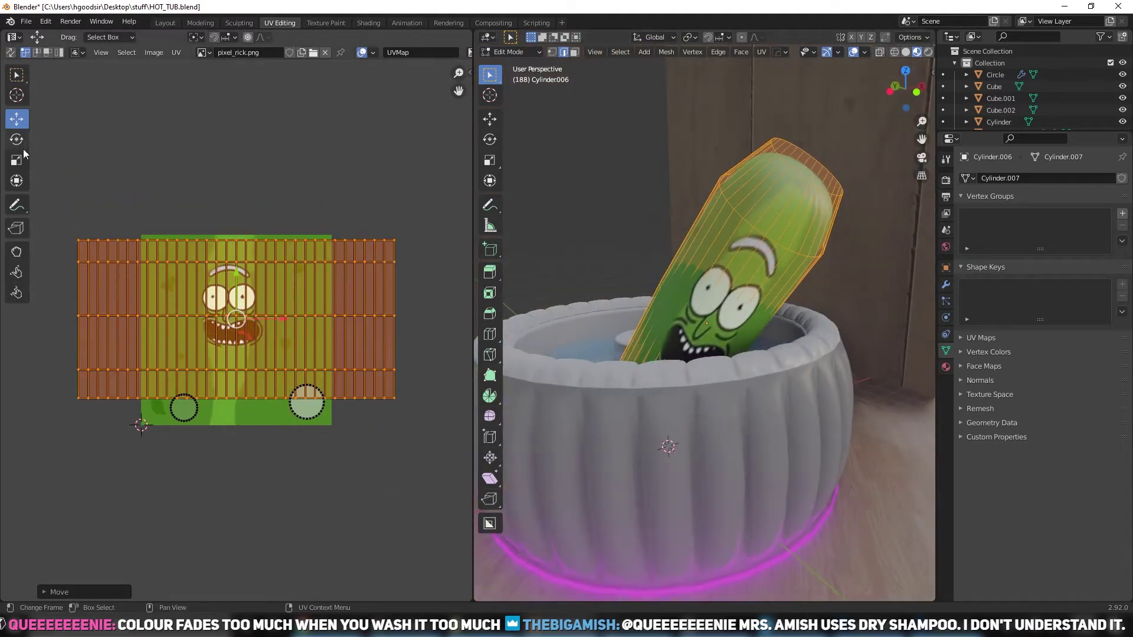
drag(283, 283, 97, 165)
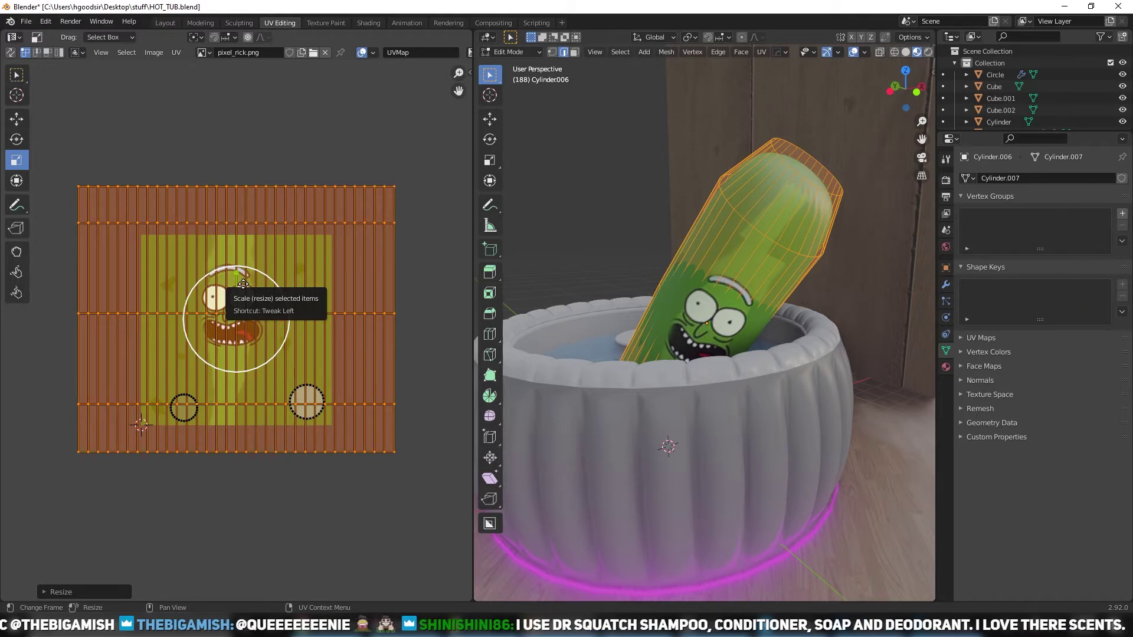
drag(238, 276, 224, 259)
click(17, 118)
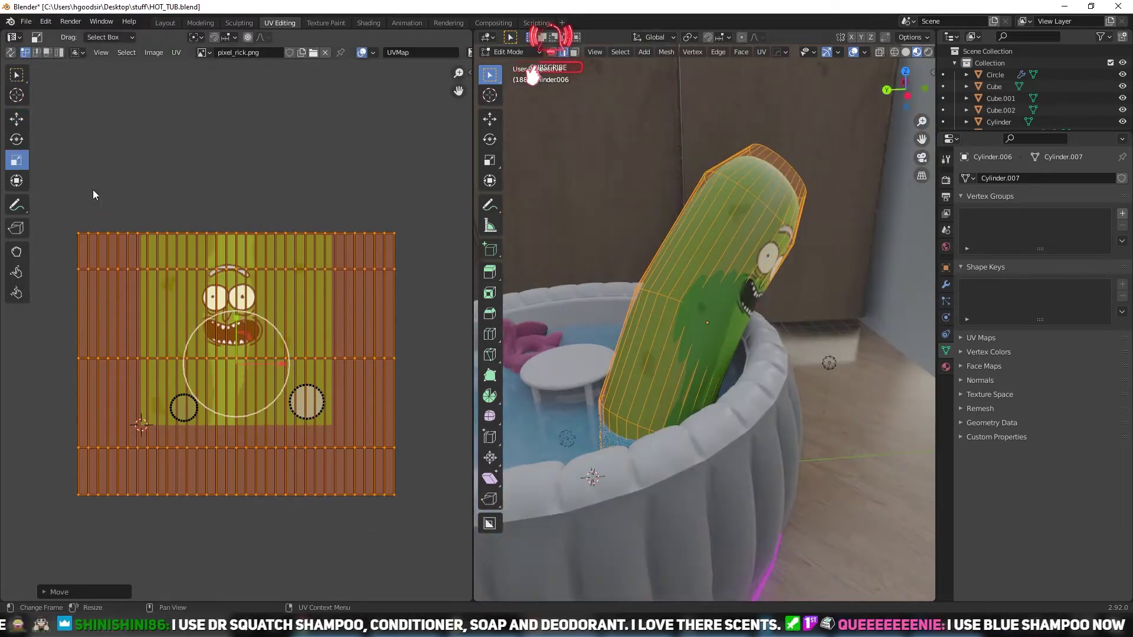
drag(236, 354, 277, 366)
key(ctrl+z)
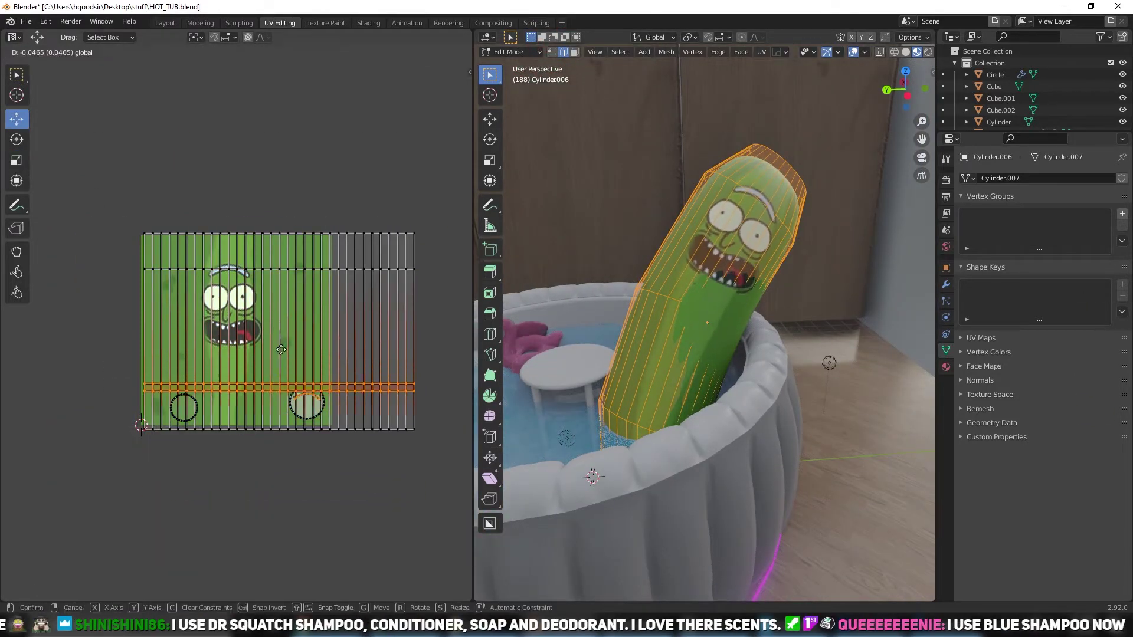
key(Tab)
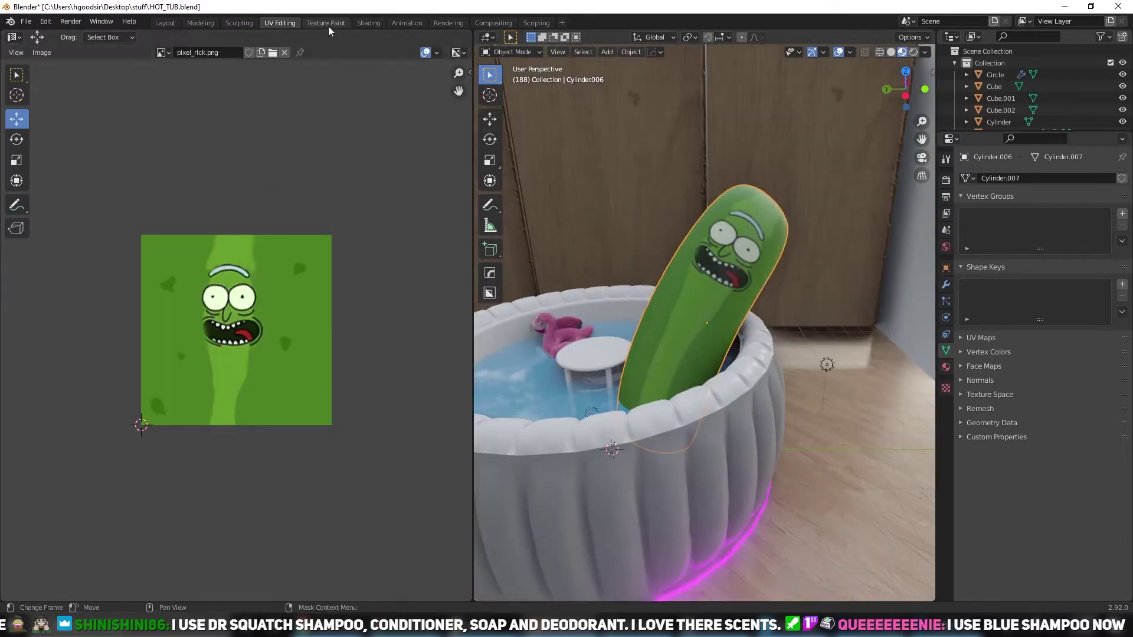
click(368, 22)
Add a Noise Texture feeding Roughness, with Texture Coordinate and Mapping nodes via Ctrl+T
scroll(531, 472, down, 2)
click(316, 364)
mouse_move(335, 394)
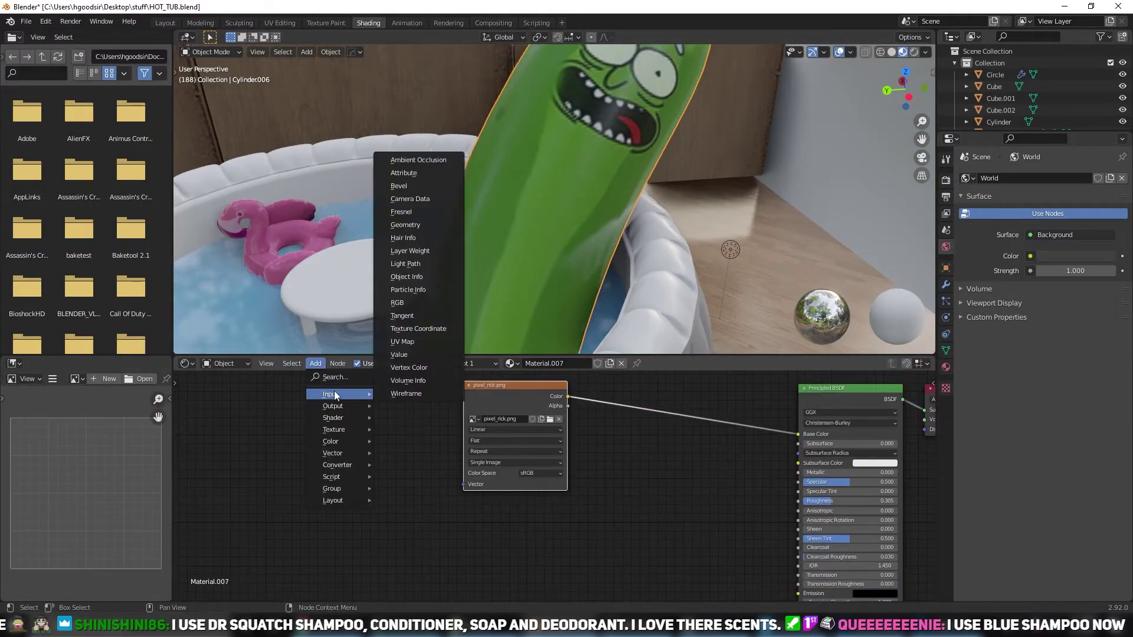
drag(571, 518, 798, 501)
scroll(616, 308, down, 1)
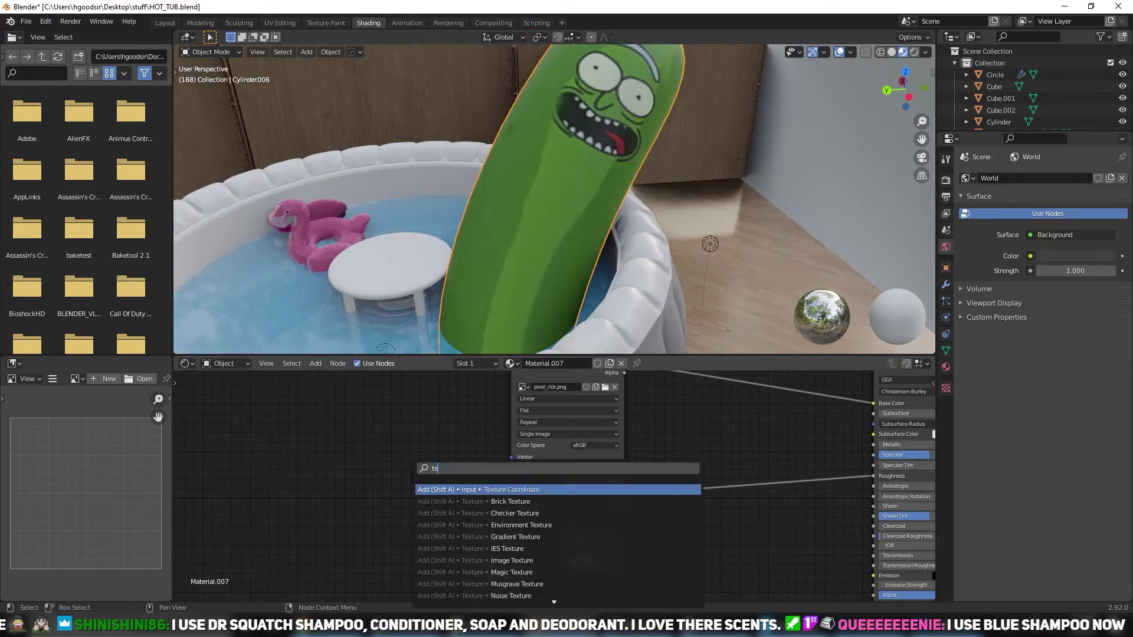
key(ctrl+t)
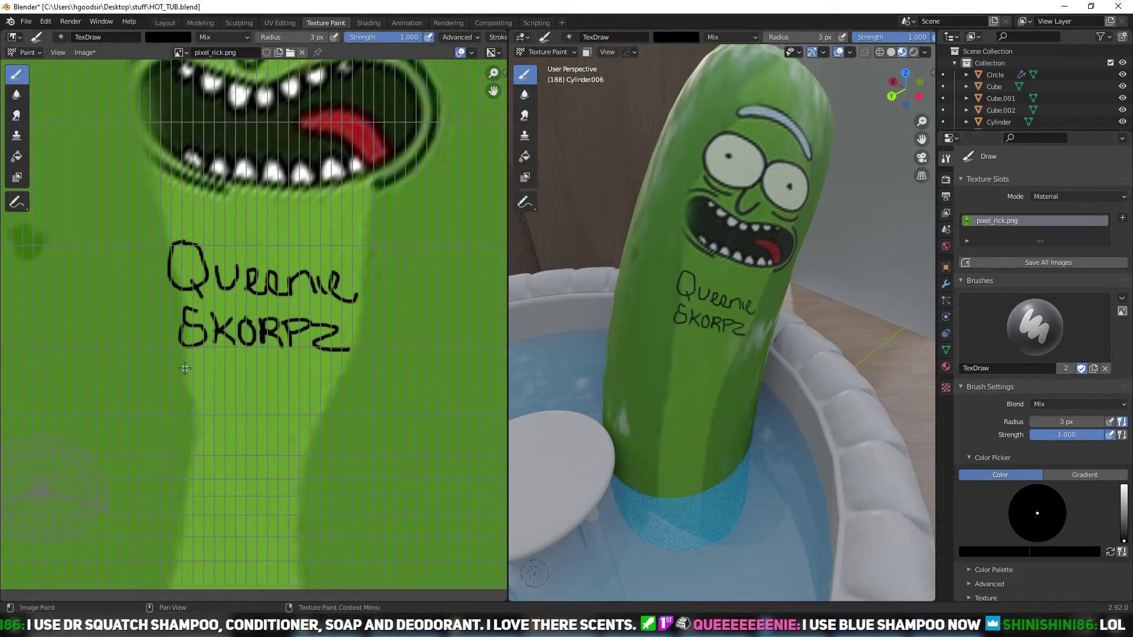
Finish painting the last handwritten name on the pickle's texture
scroll(1041, 378, down, 5)
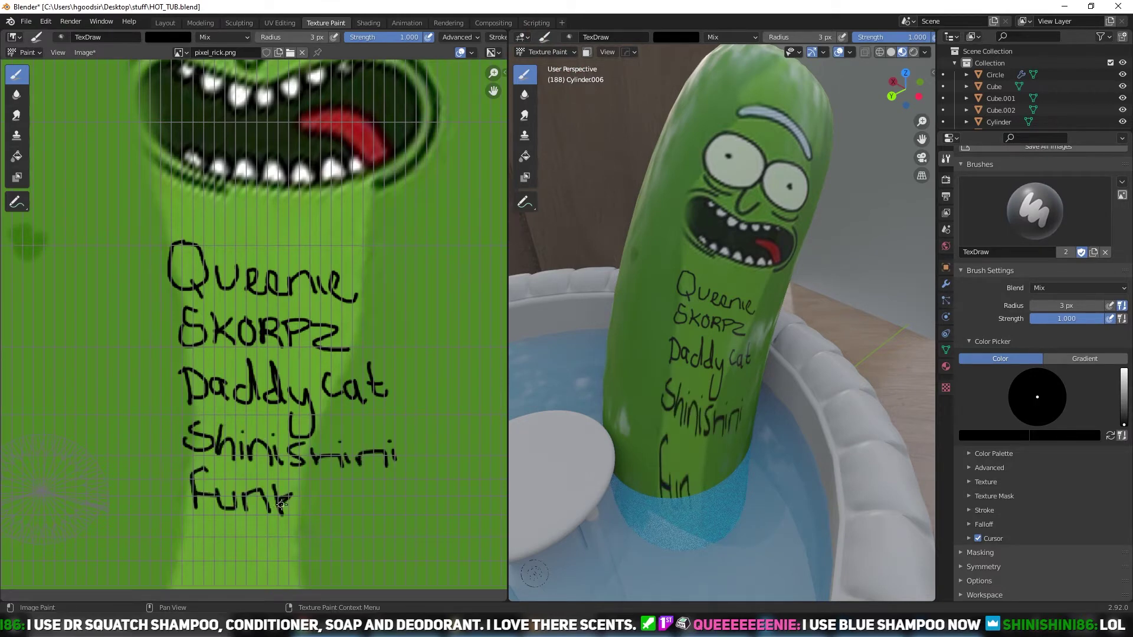
drag(307, 496, 321, 539)
scroll(321, 519, down, 3)
scroll(260, 285, up, 1)
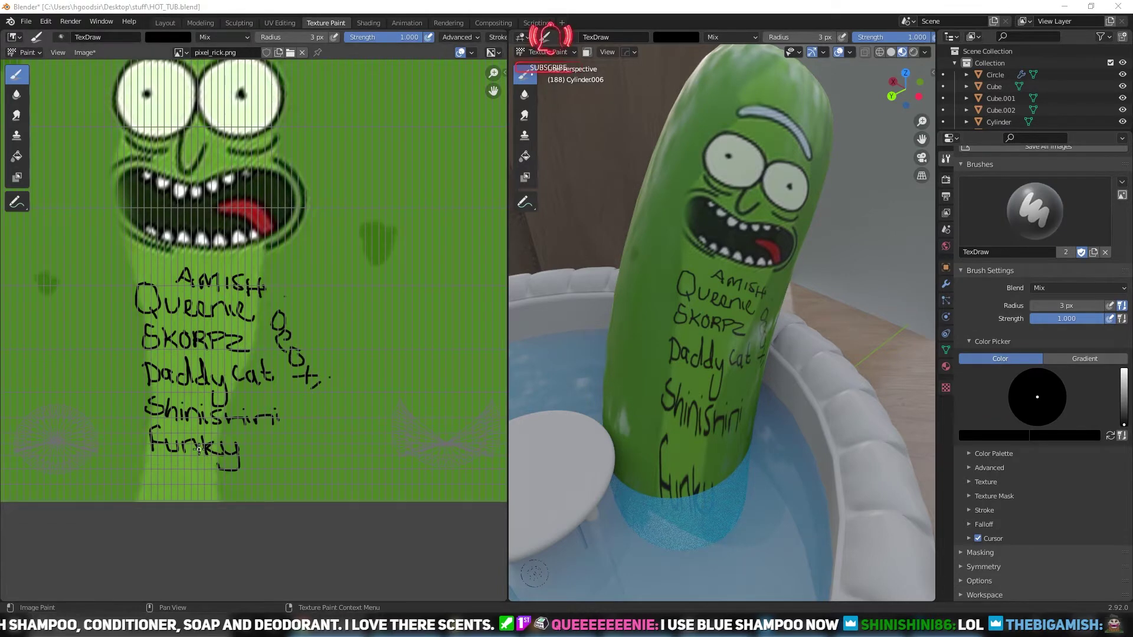
Shift the pickle's UV layout downward and return to the main Layout
click(280, 22)
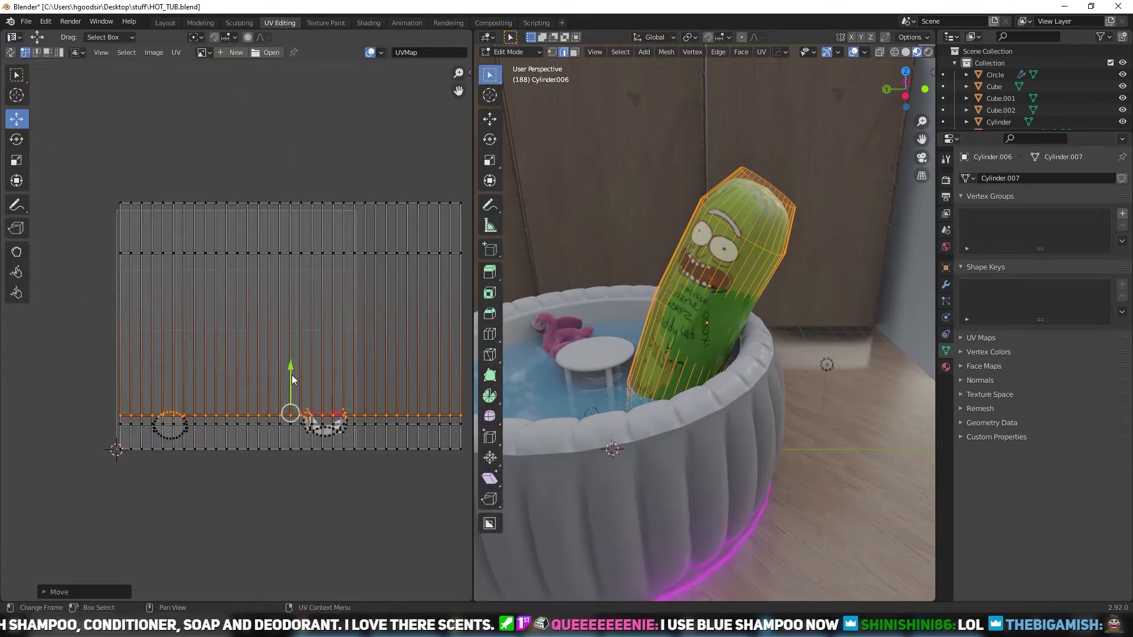
drag(290, 381, 293, 405)
click(293, 405)
key(Tab)
click(165, 22)
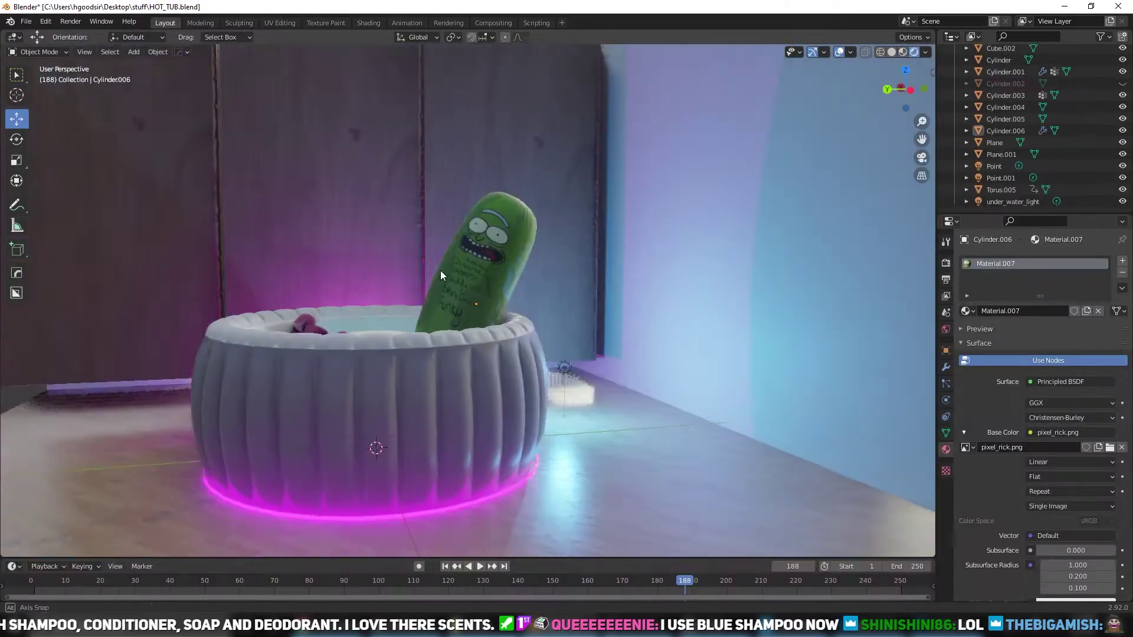
Add a plane, raise it vertically, and pick the Starfish asset in Quixel Bridge
key(shift+a)
key(g)
key(z)
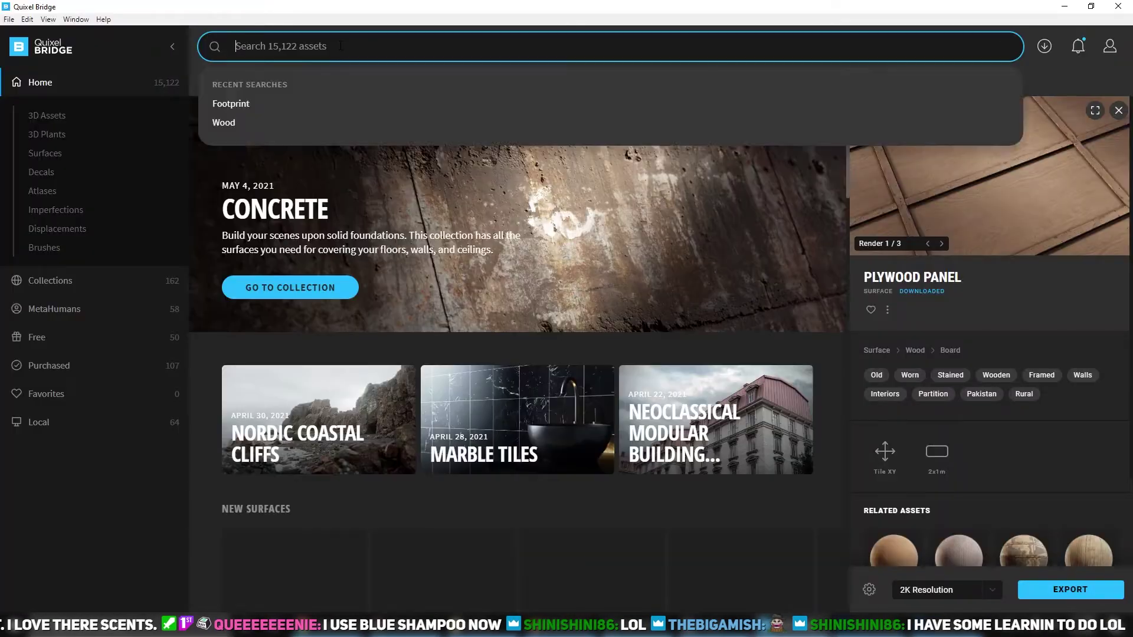
text(star)
click(248, 195)
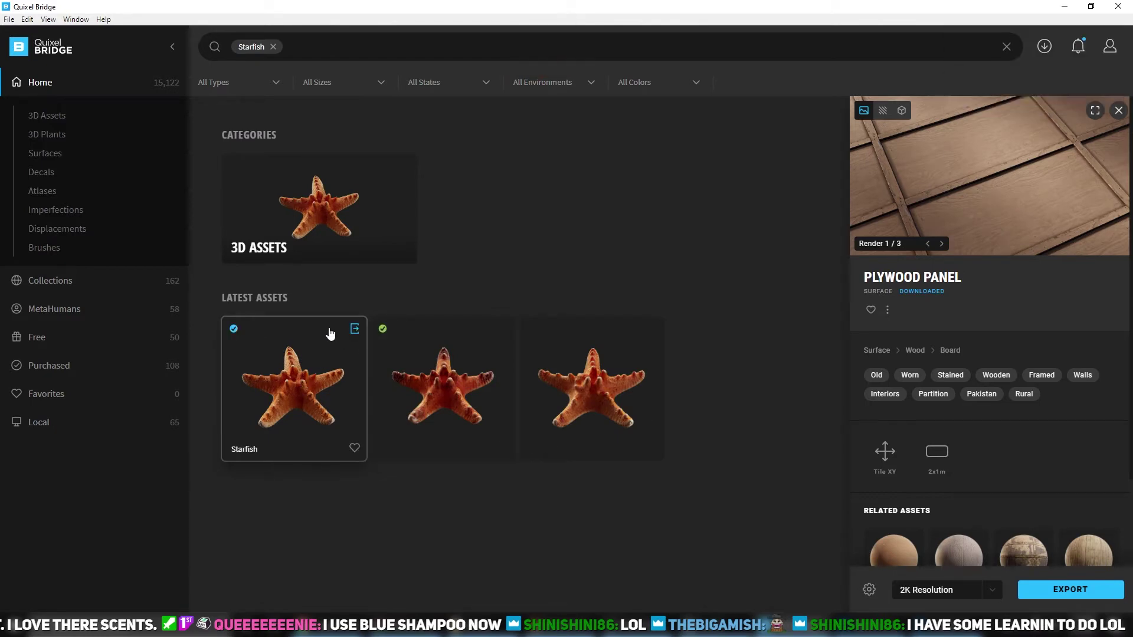
click(1063, 7)
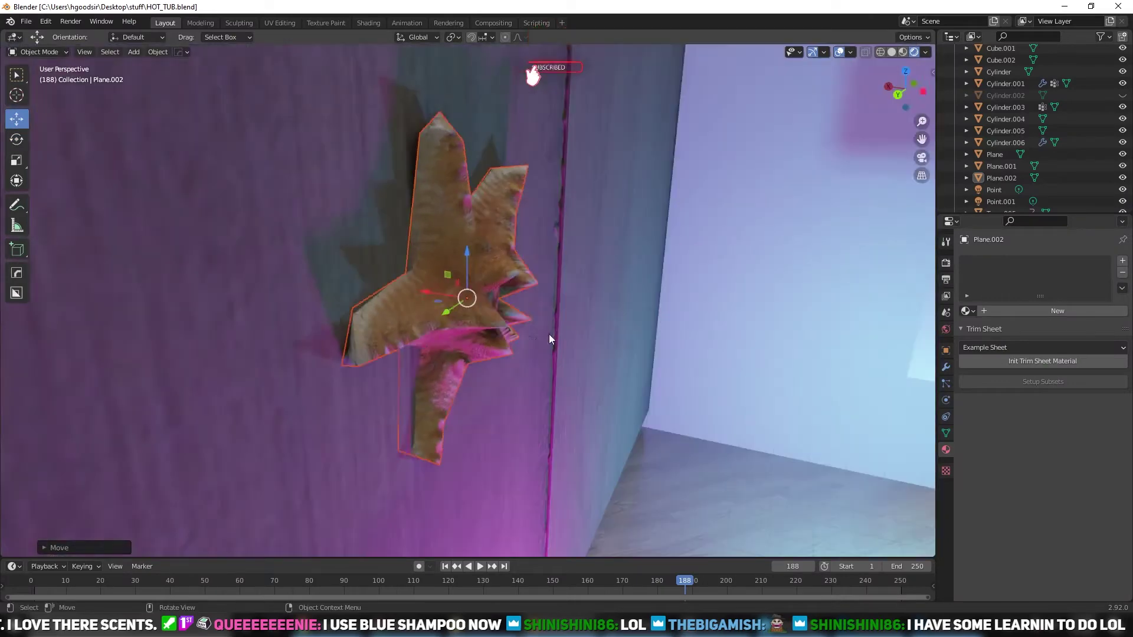
Duplicate a starfish onto the wall from side view and place it
key(ctrl+KP_3)
key(shift+d)
click(154, 432)
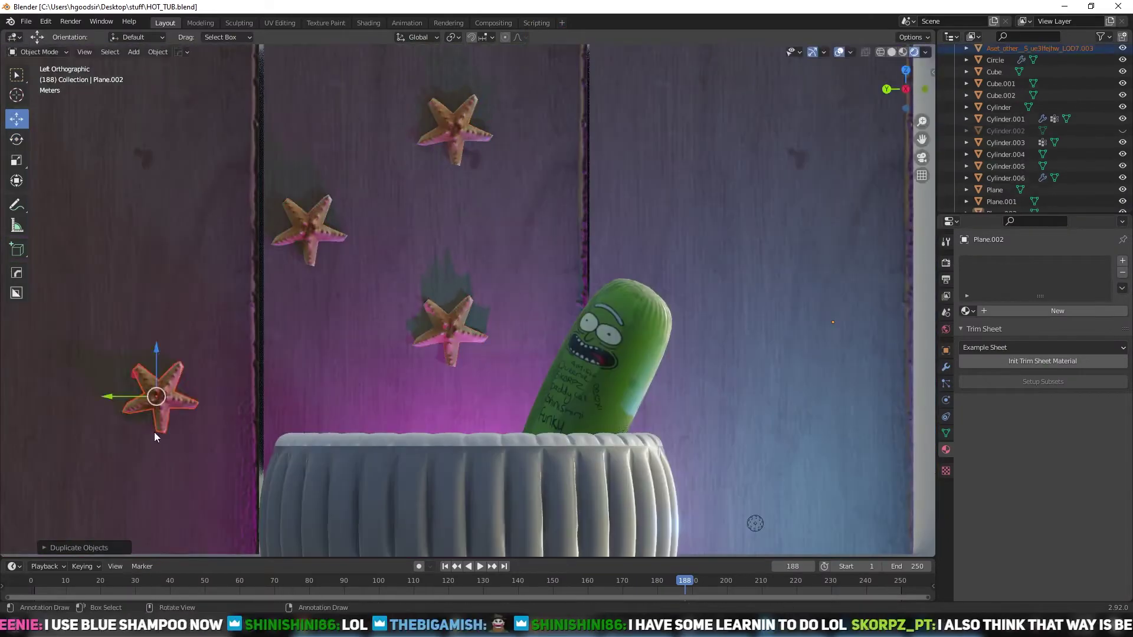
click(322, 257)
middle_drag(418, 370, 554, 352)
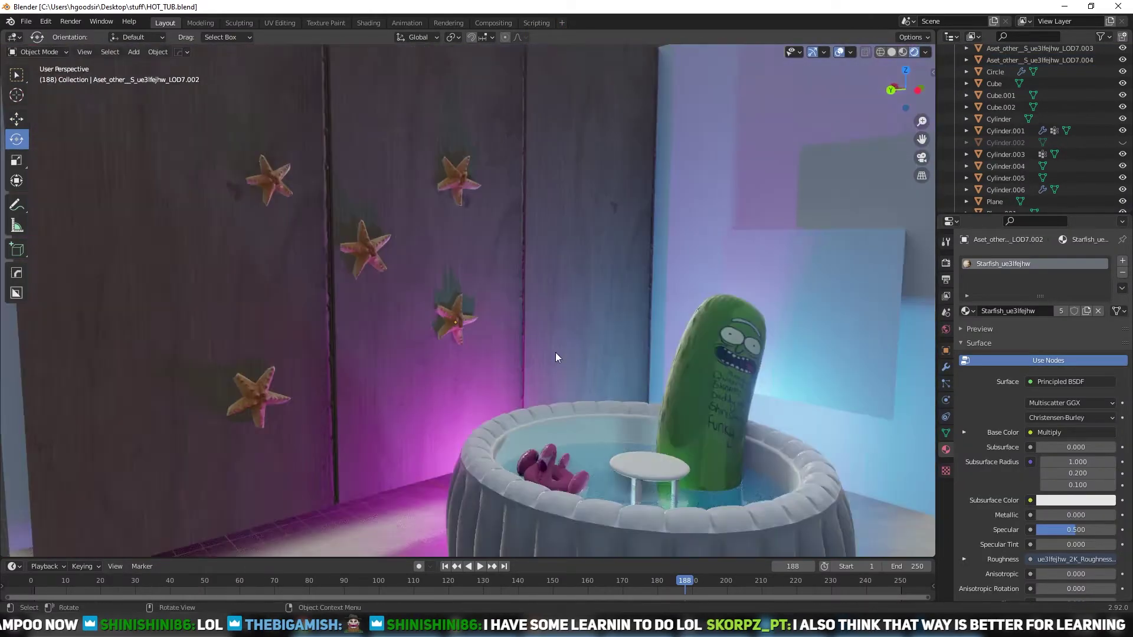
scroll(555, 352, down, 3)
Search Quixel Bridge for 'shell' and 'sea shells' assets
click(26, 21)
key(alt+Tab)
click(273, 47)
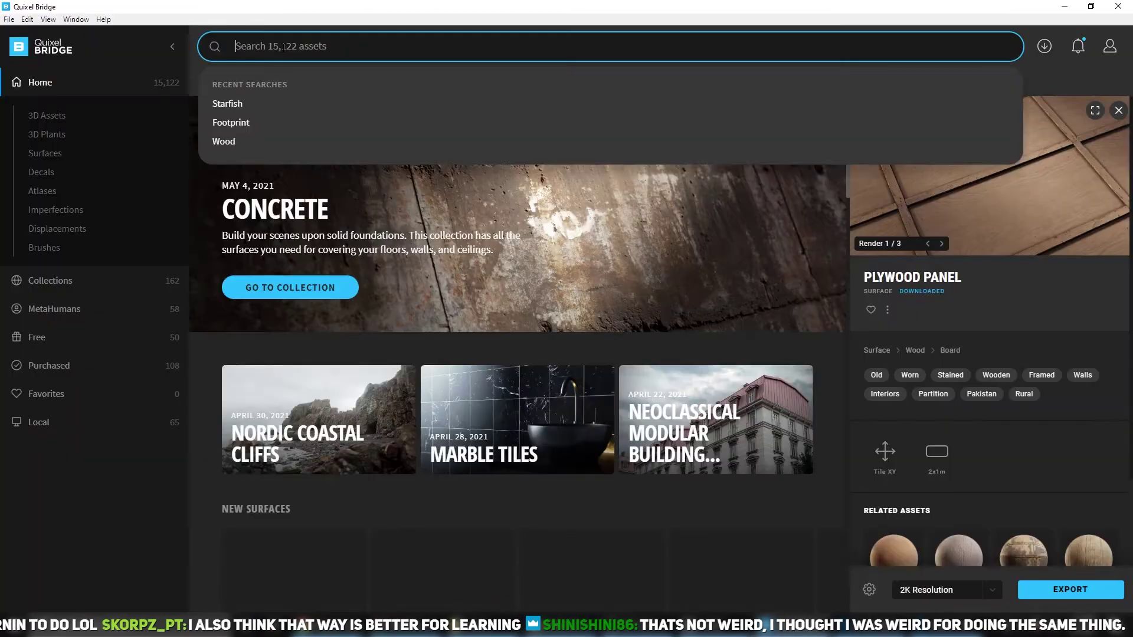
text(shell)
key(Return)
click(262, 47)
text(sea shells)
key(Return)
scroll(441, 246, down, 5)
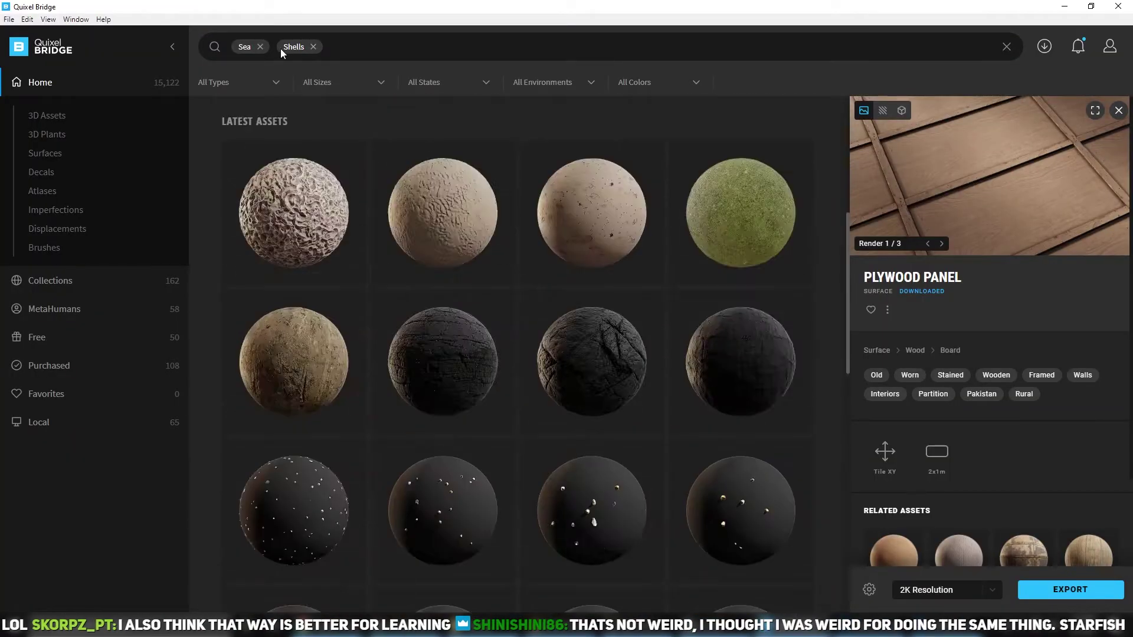
click(312, 46)
Browse the Nordic Coastal Cliffs collection for shell assets
click(50, 280)
click(543, 405)
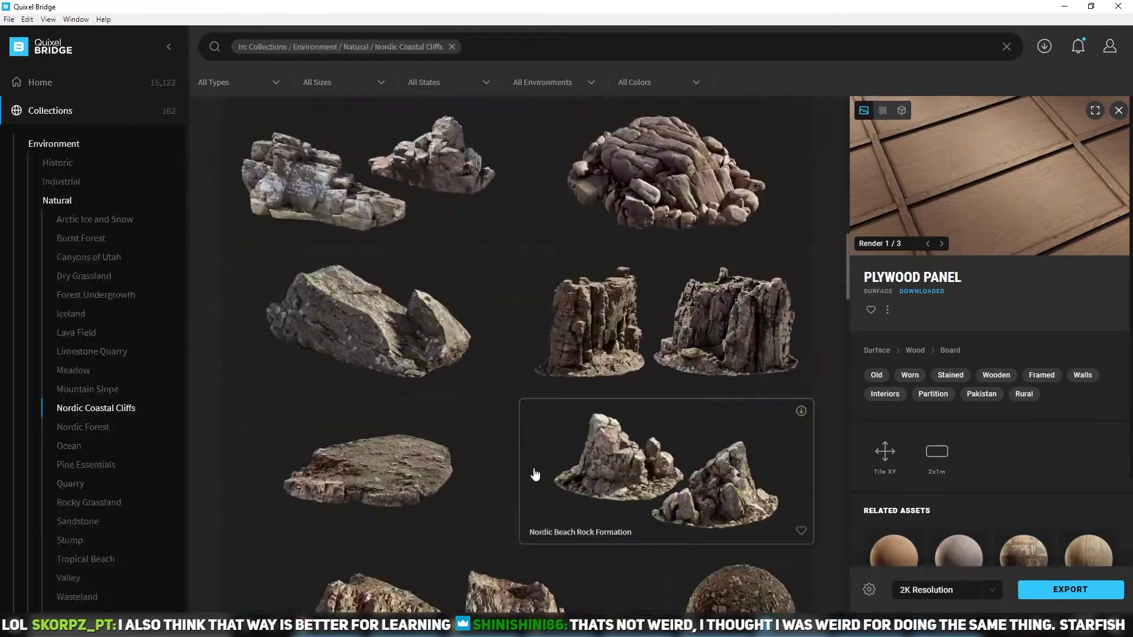
scroll(536, 475, down, 5)
key(alt+Tab)
Search Sketchfab for 'sea shell' and preview the Sea Shell #2 model
key(Return)
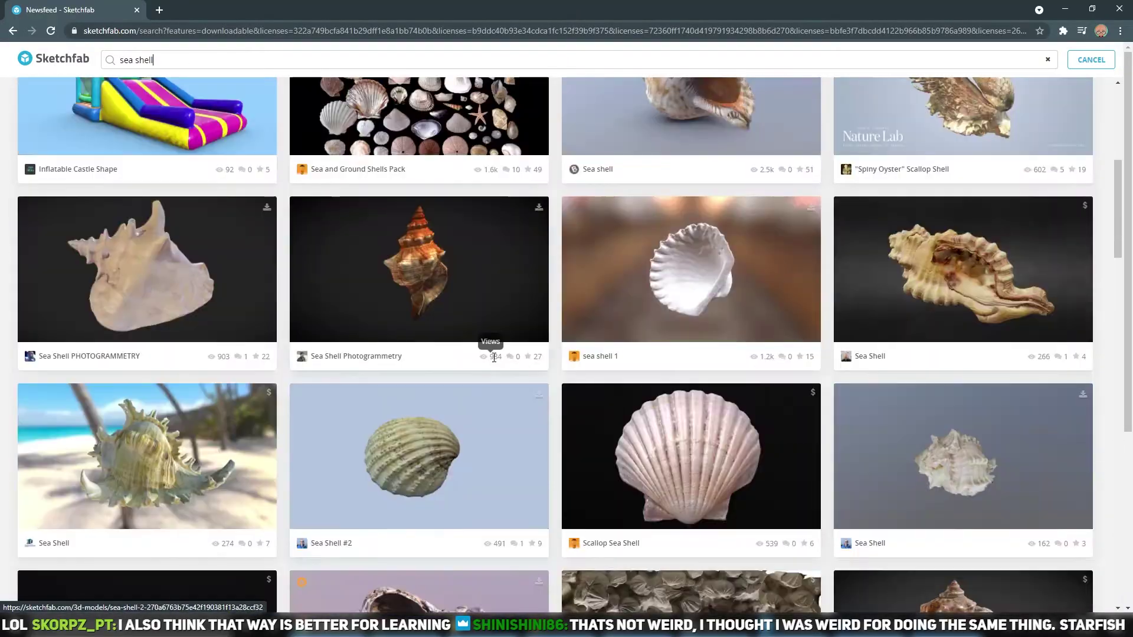
scroll(531, 266, down, 5)
click(538, 204)
click(766, 162)
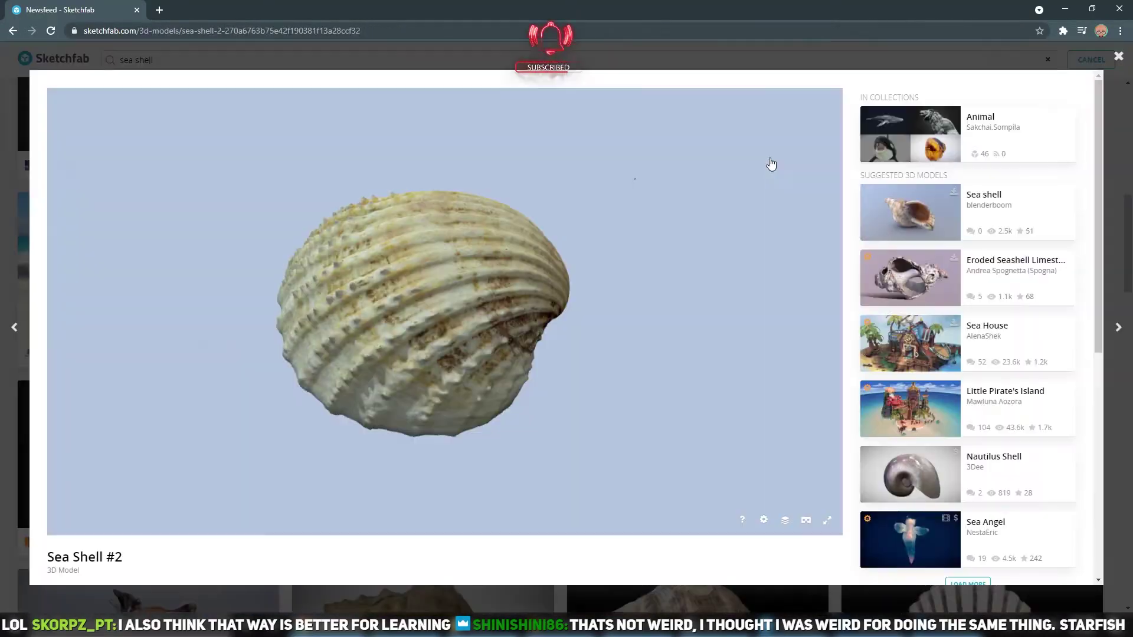
key(Escape)
scroll(498, 324, down, 5)
scroll(501, 328, down, 5)
scroll(501, 328, down, 5)
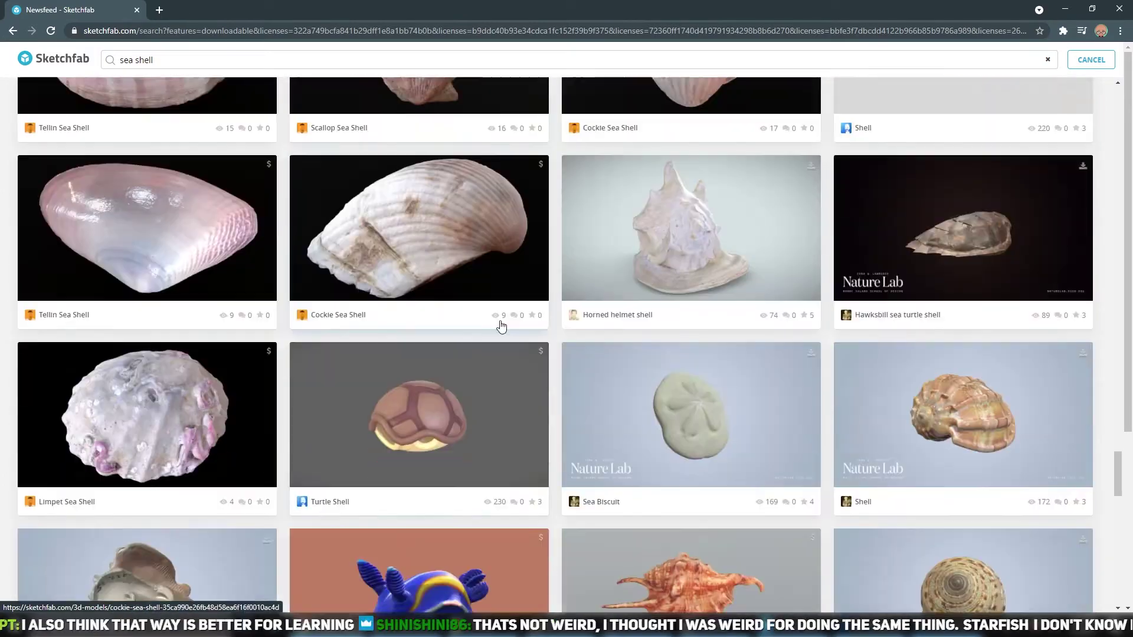
Look up how to open .ply files in a new browser tab
key(ctrl+t)
text(.ply)
key(Return)
click(208, 336)
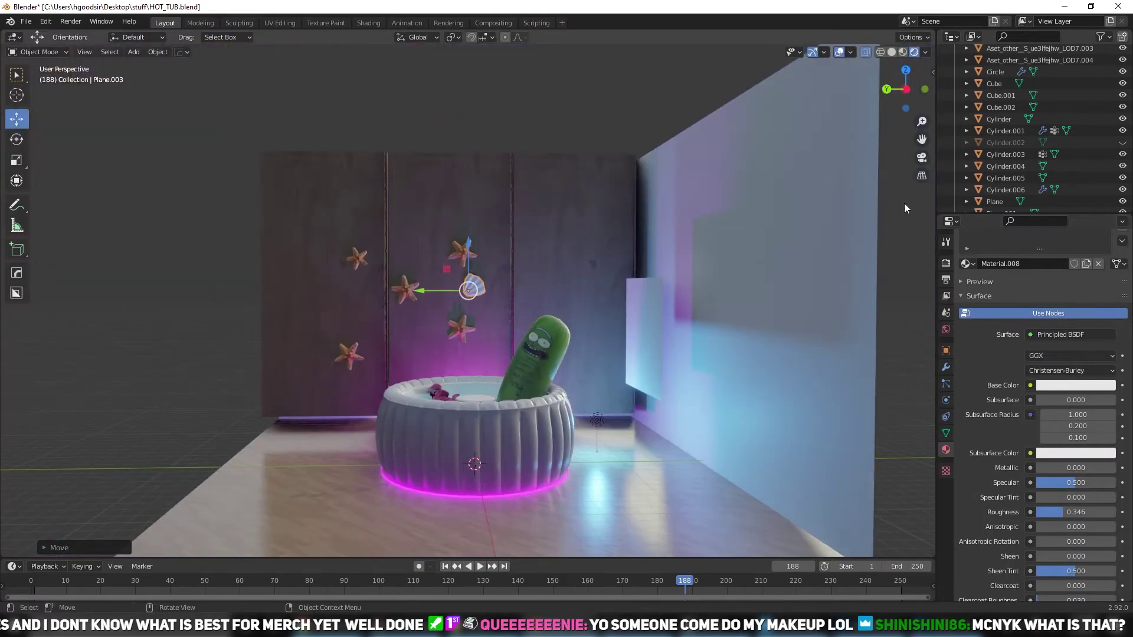
Duplicate the shell across the wall in side view and tint one blue via Base Color
click(906, 89)
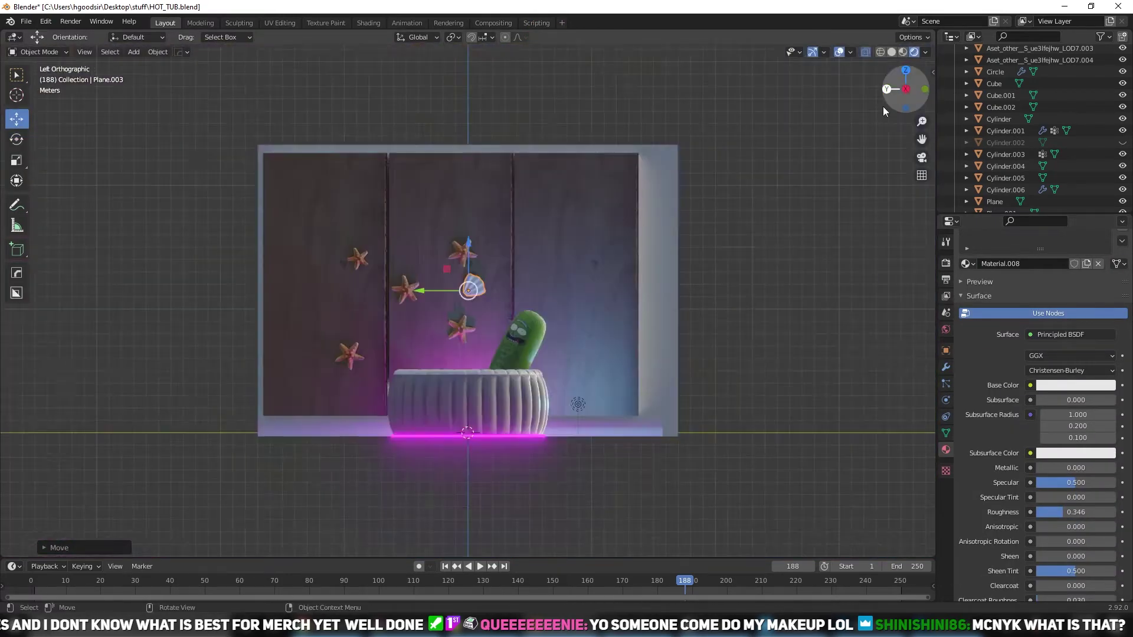
scroll(472, 283, up, 4)
key(shift+d)
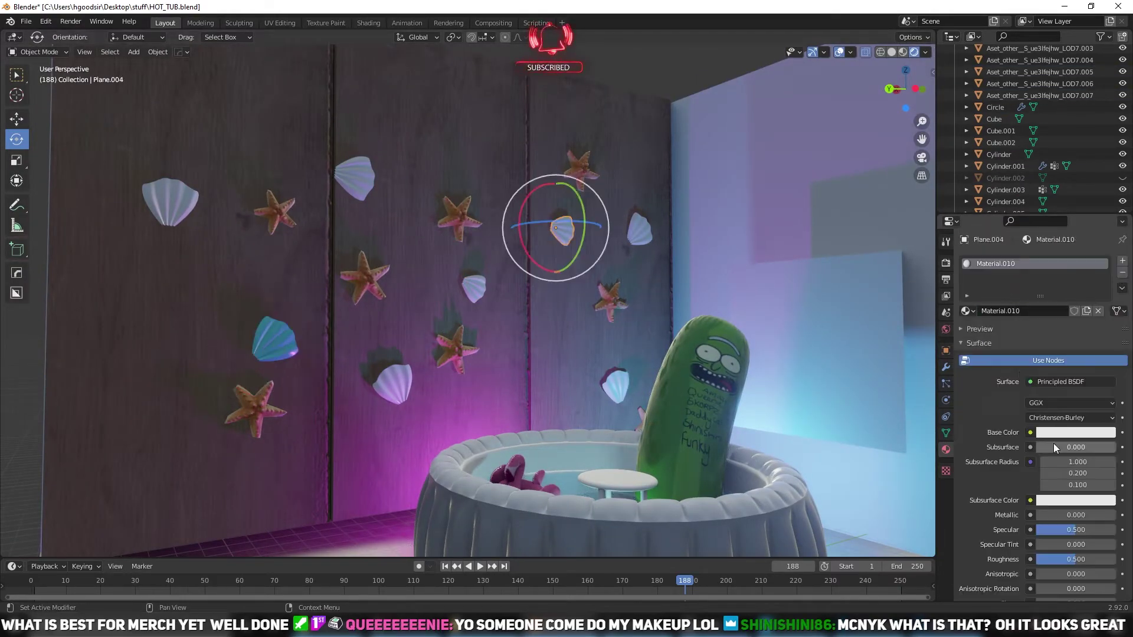
click(1055, 433)
click(1062, 331)
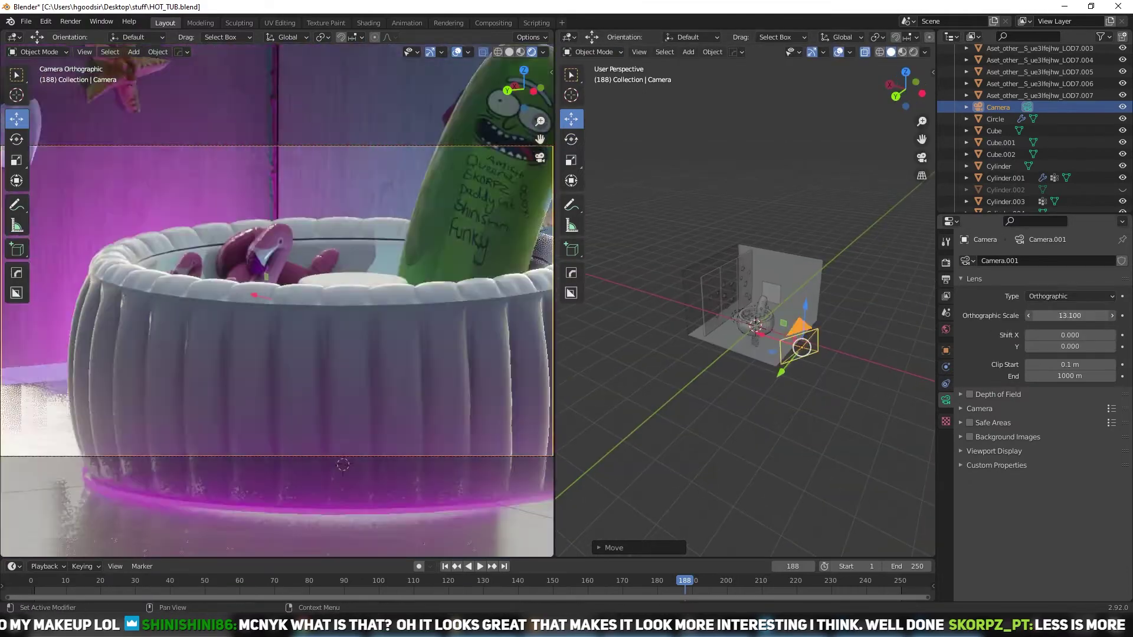
Rotate the perspective camera to frame the tub corner, walls and standing panel
mouse_move(814, 307)
mouse_down()
mouse_move(796, 327)
mouse_move(863, 354)
mouse_up()
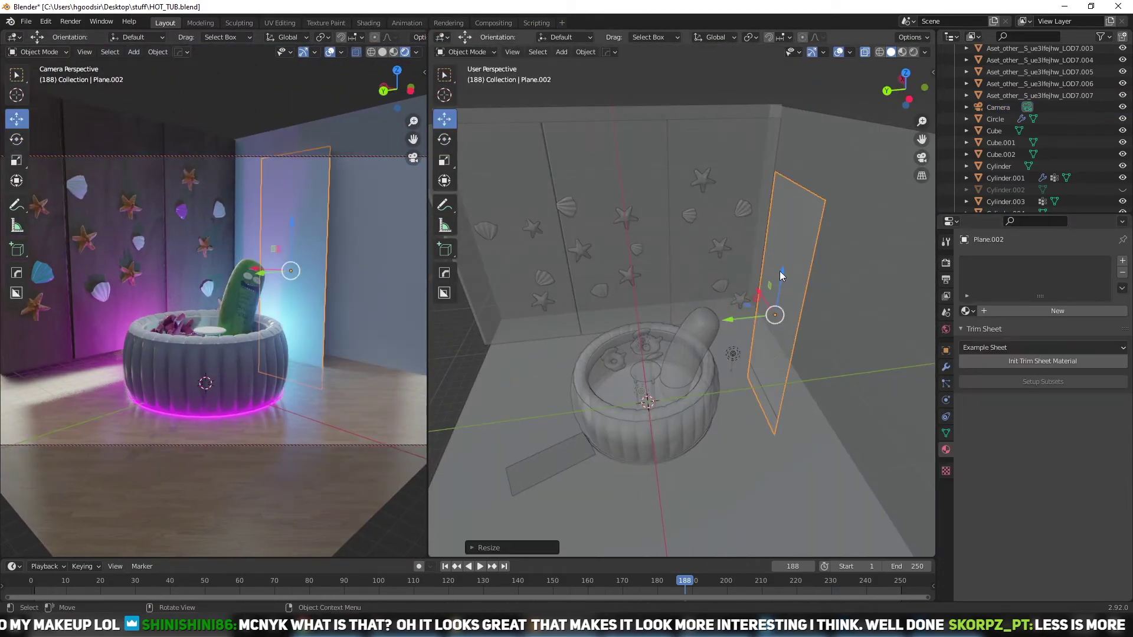
Subdivide the tall plane and assign its top edge to a vertex group
drag(780, 271, 716, 265)
middle_drag(450, 118, 797, 230)
key(Tab)
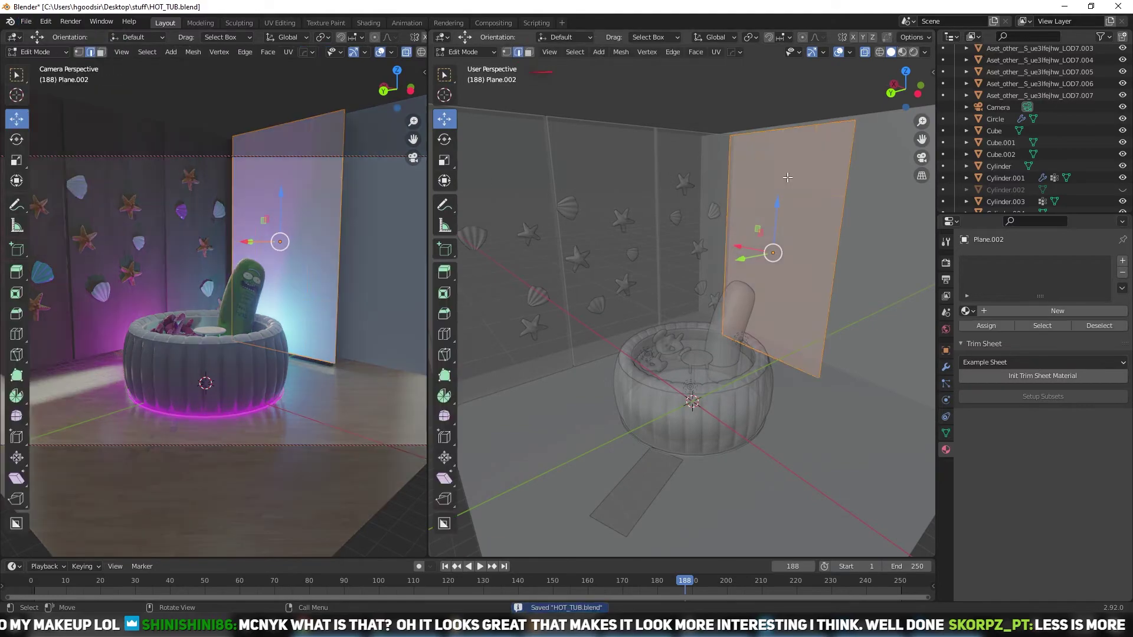
right_click(738, 154)
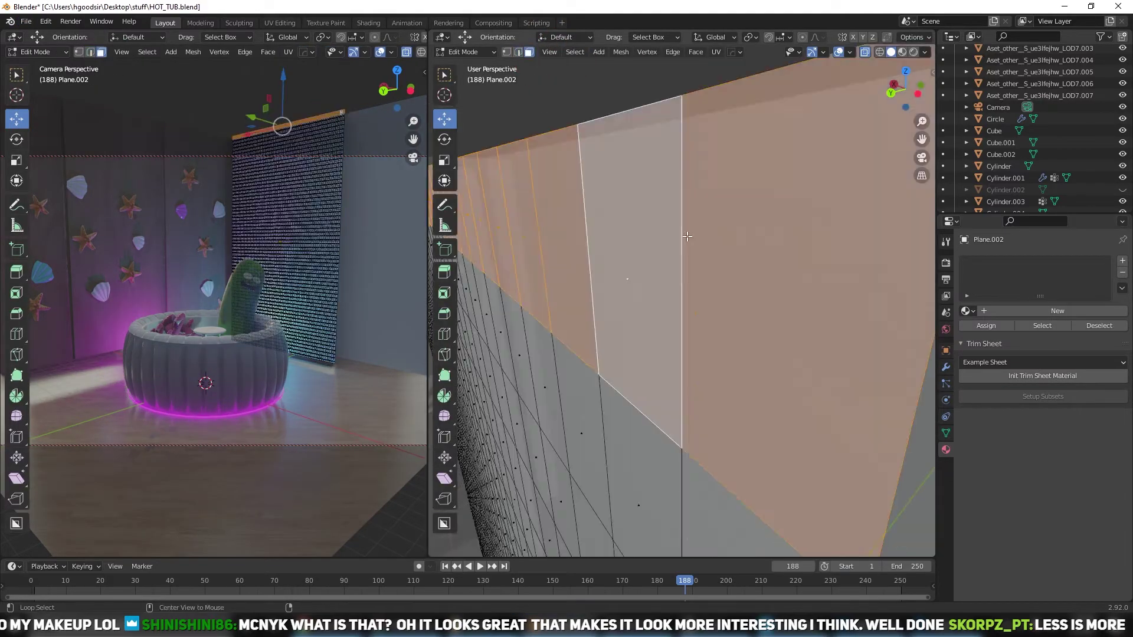
click(945, 432)
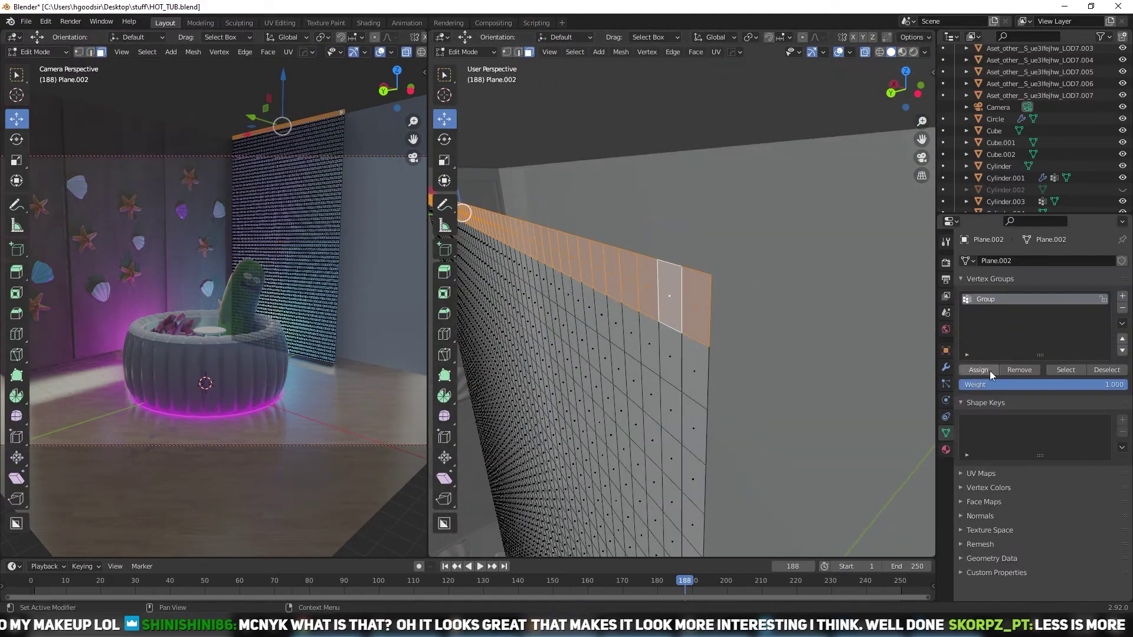
key(Tab)
Add a Cloth modifier to the plane, pinned by the top-edge vertex group
click(945, 366)
click(979, 260)
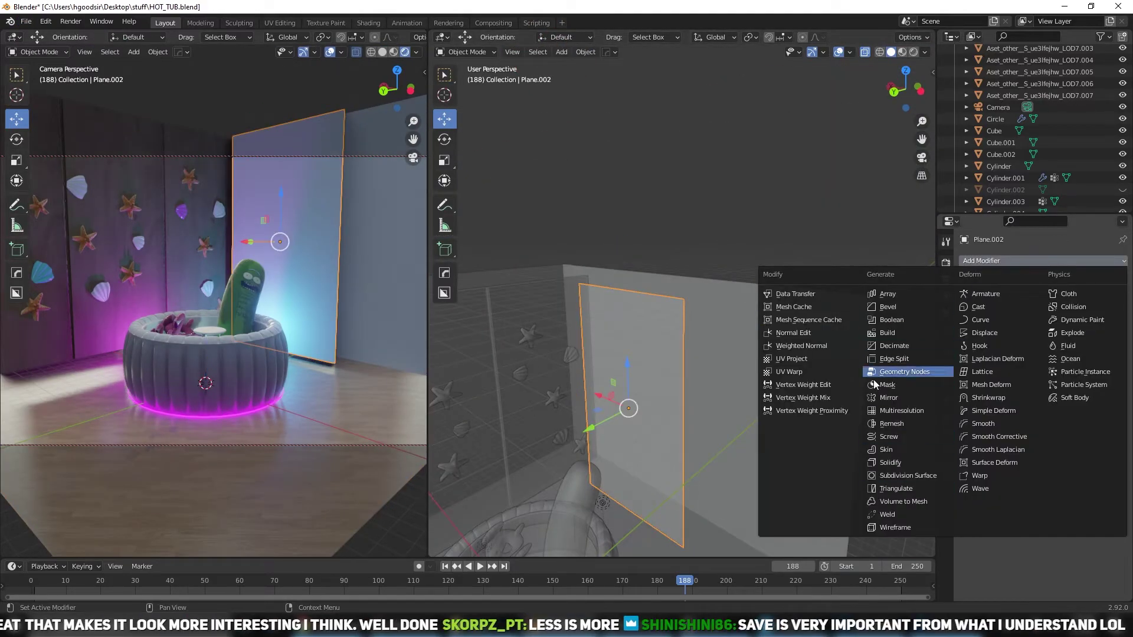
click(1067, 293)
scroll(665, 384, down, 5)
click(445, 566)
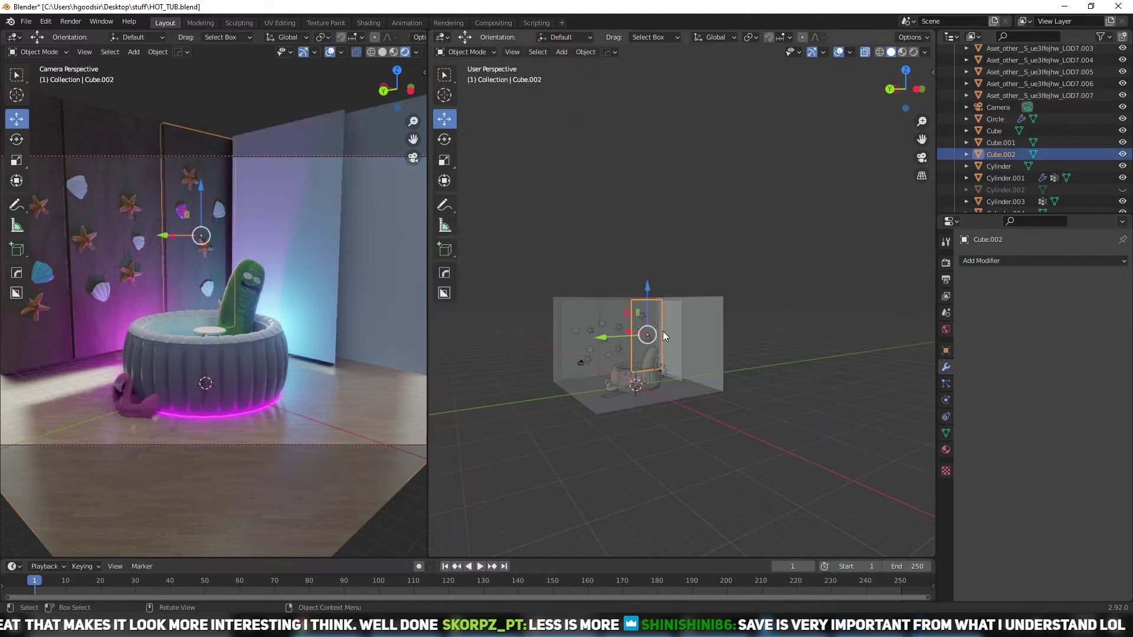
scroll(663, 331, up, 6)
scroll(1000, 413, down, 7)
Play the cloth simulation to test the hanging curtain, then rewind it
key(space)
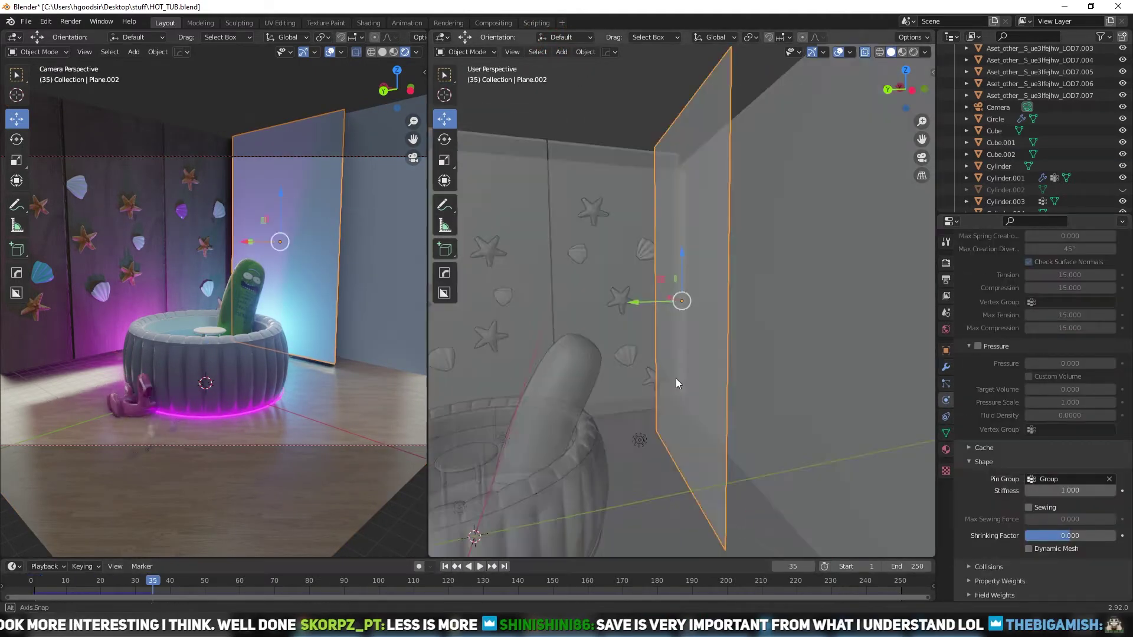
scroll(675, 377, down, 3)
key(g)
key(shift+Left)
middle_drag(666, 354, 689, 281)
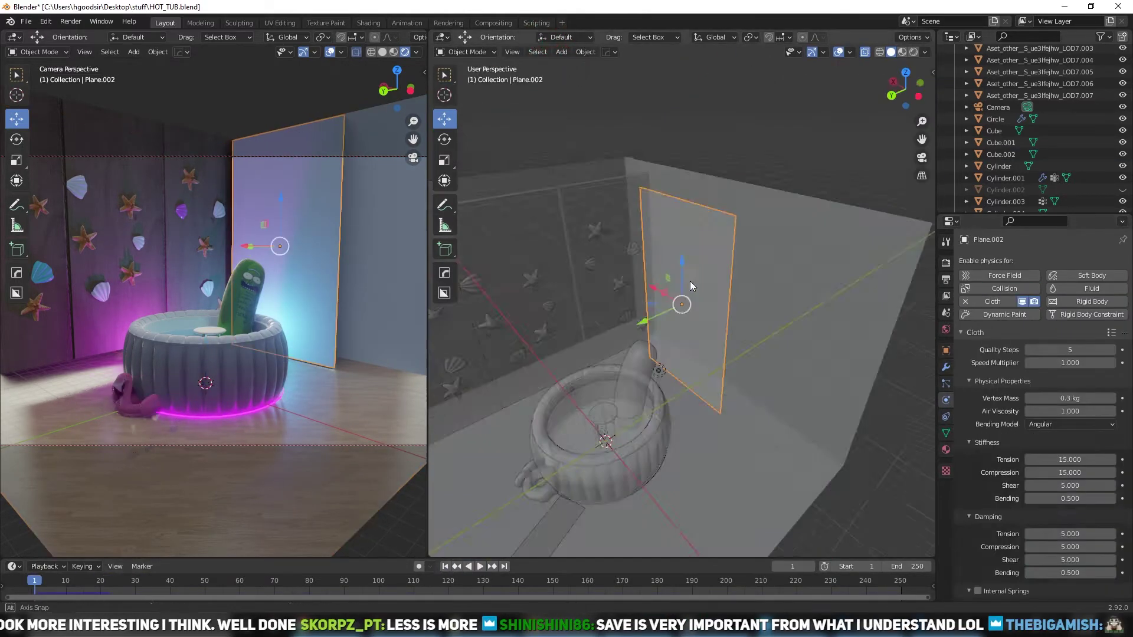
key(Tab)
key(shift+Left)
middle_drag(678, 330, 709, 284)
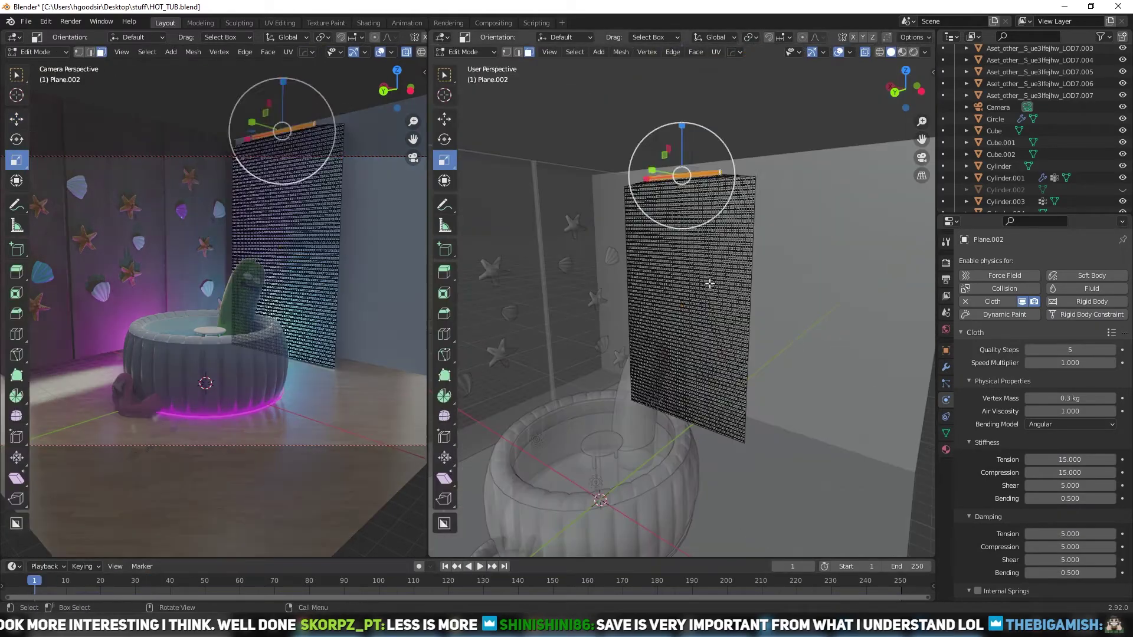
Search 'curtain blender' and open the 'how to make curtain in blender 2.90' video
key(alt+Tab)
text(curtain blender)
key(Return)
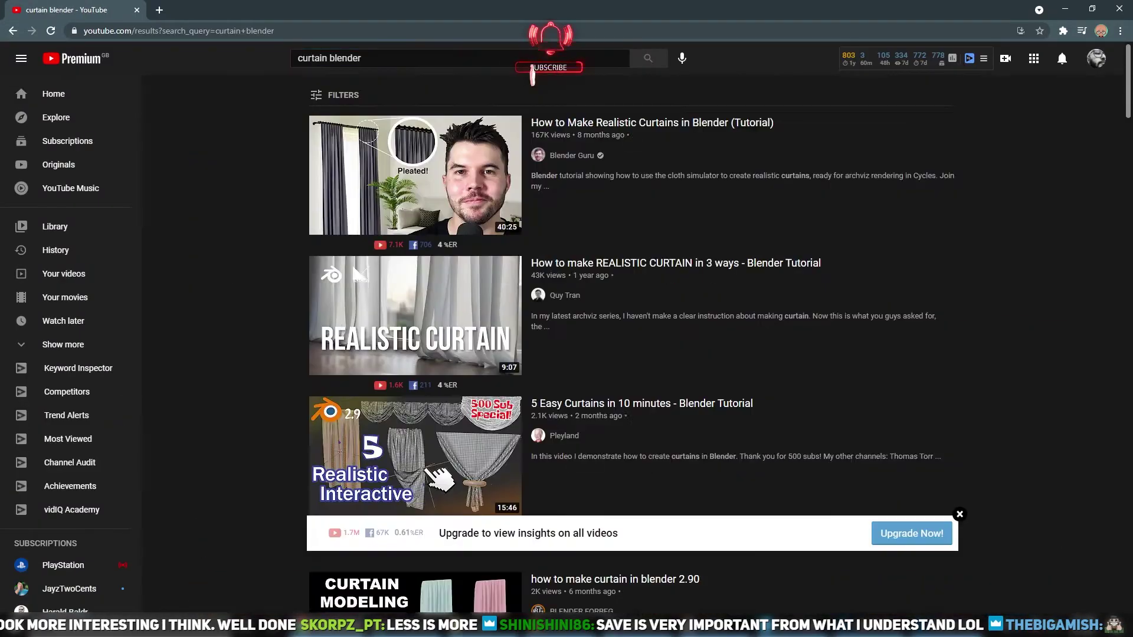
click(560, 579)
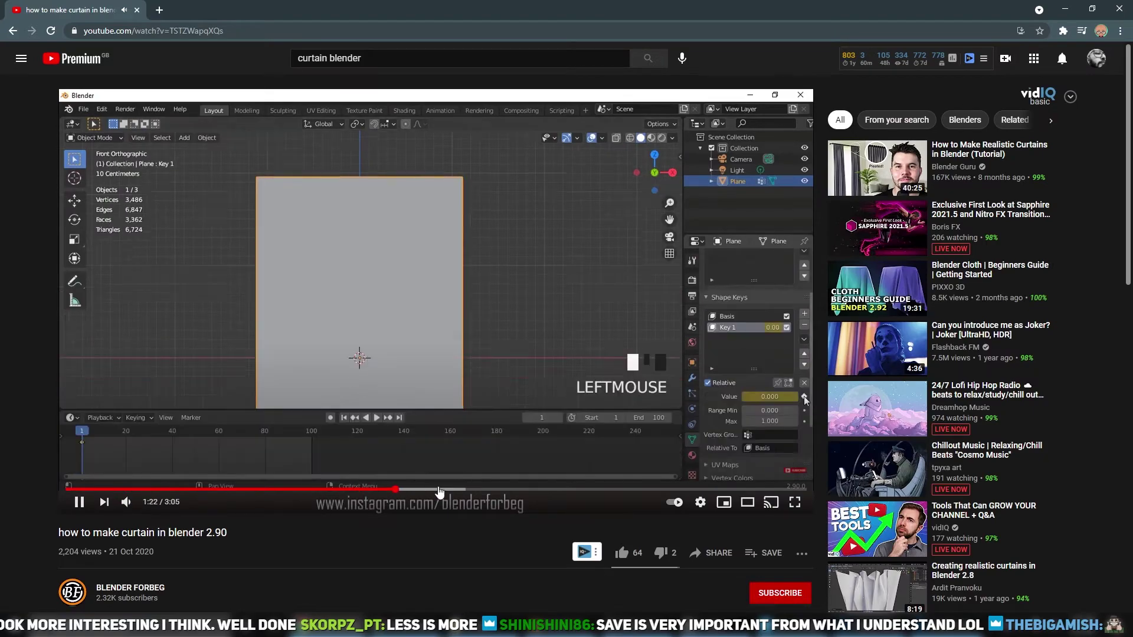
key(alt+Tab)
Check the plane's pinned vertex group and return to Object Mode
scroll(996, 468, up, 3)
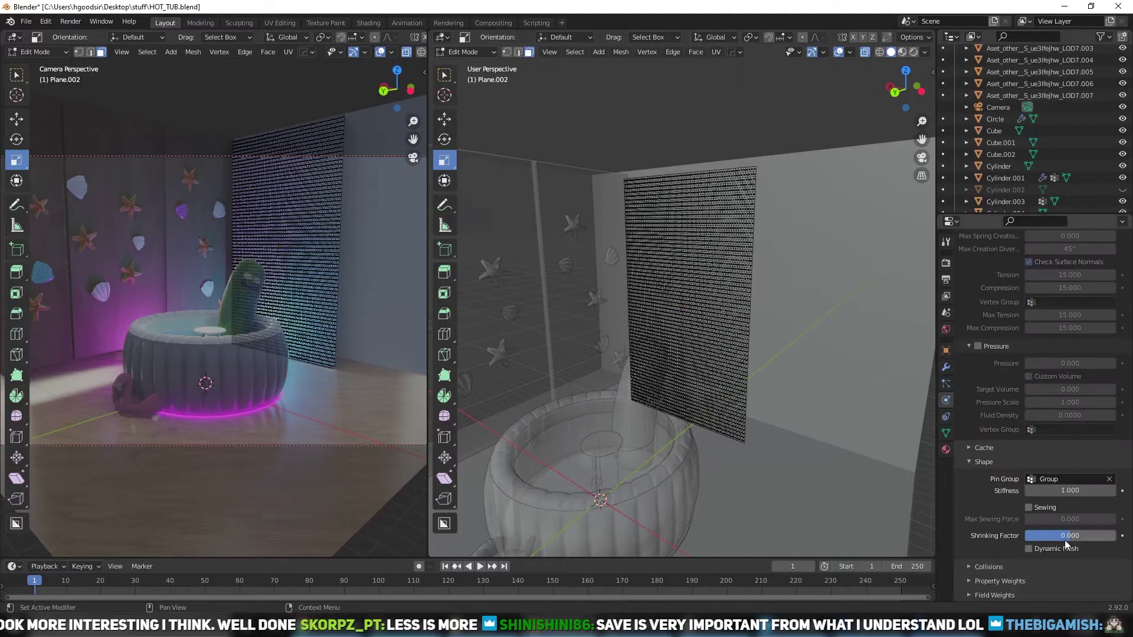
click(640, 171)
click(946, 432)
key(Tab)
middle_drag(702, 407, 733, 415)
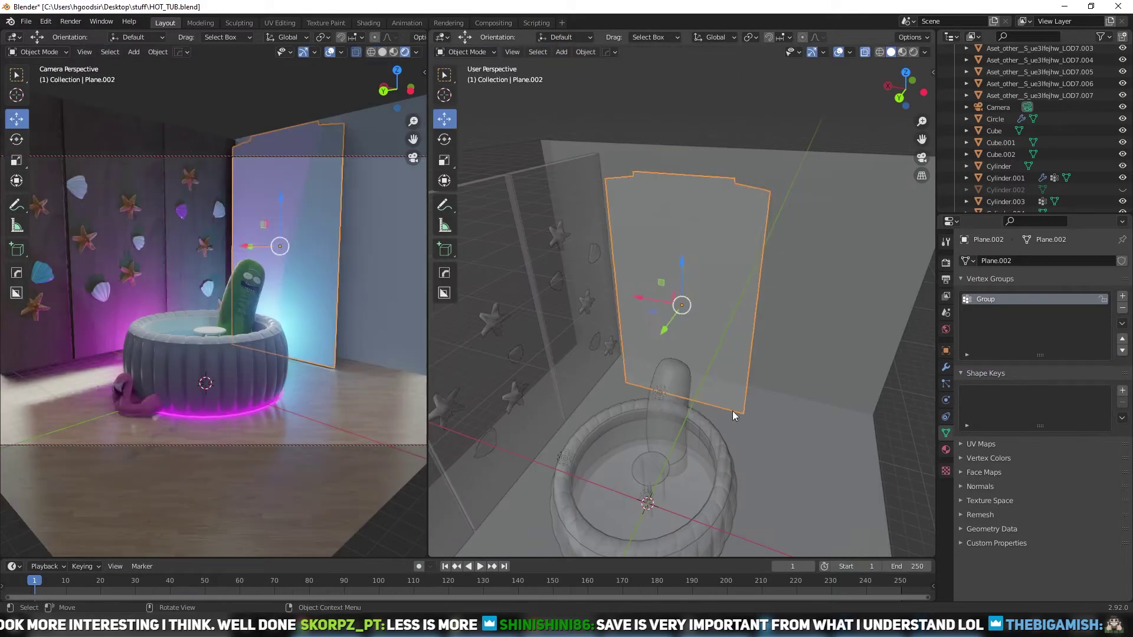
Stop the cloth playback at a good drape and apply the Silk cloth preset
key(space)
click(737, 310)
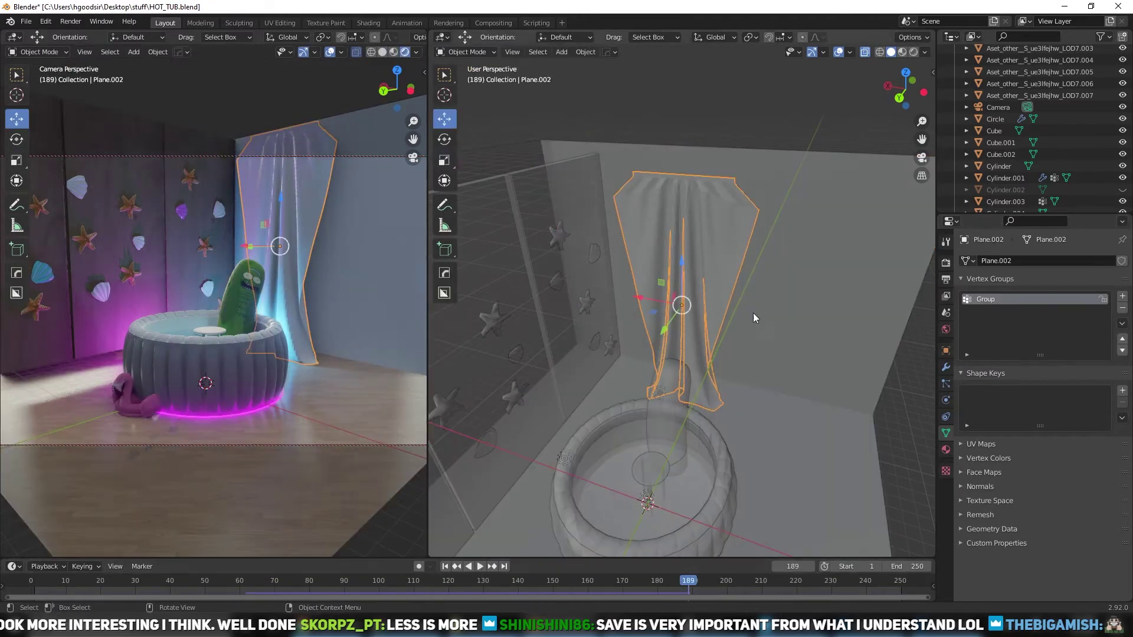
middle_drag(753, 313, 784, 330)
click(945, 400)
scroll(1024, 329, down, 2)
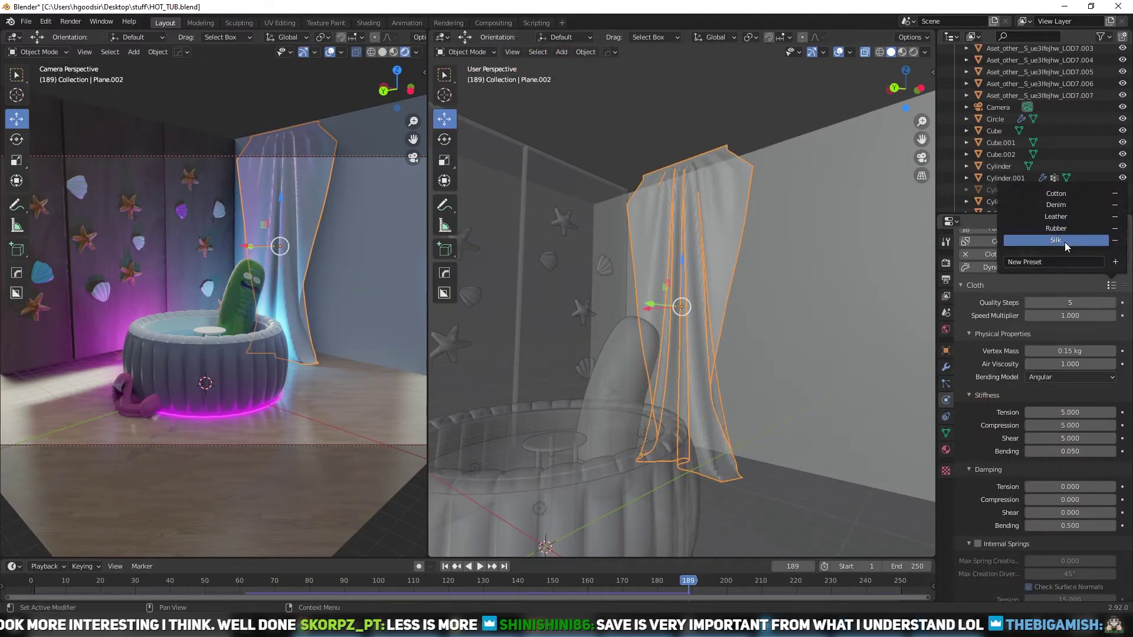
click(479, 566)
Shade the curtain smooth and apply its Cloth modifier to keep the draped shape
right_click(728, 231)
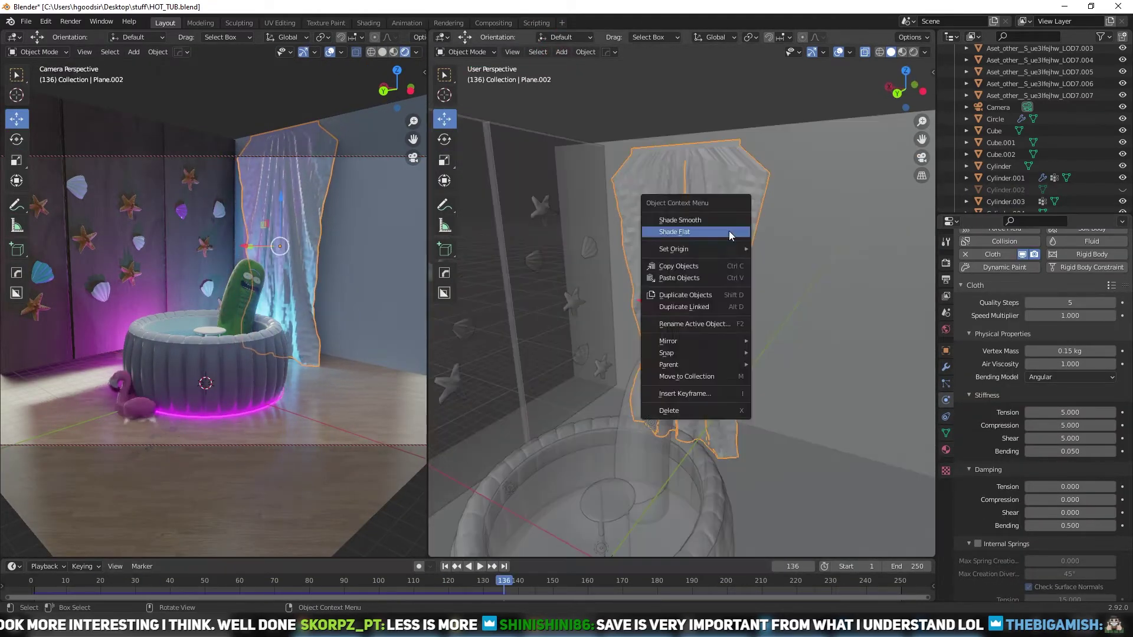
click(684, 273)
click(946, 367)
click(1043, 261)
key(Escape)
key(s)
key(Escape)
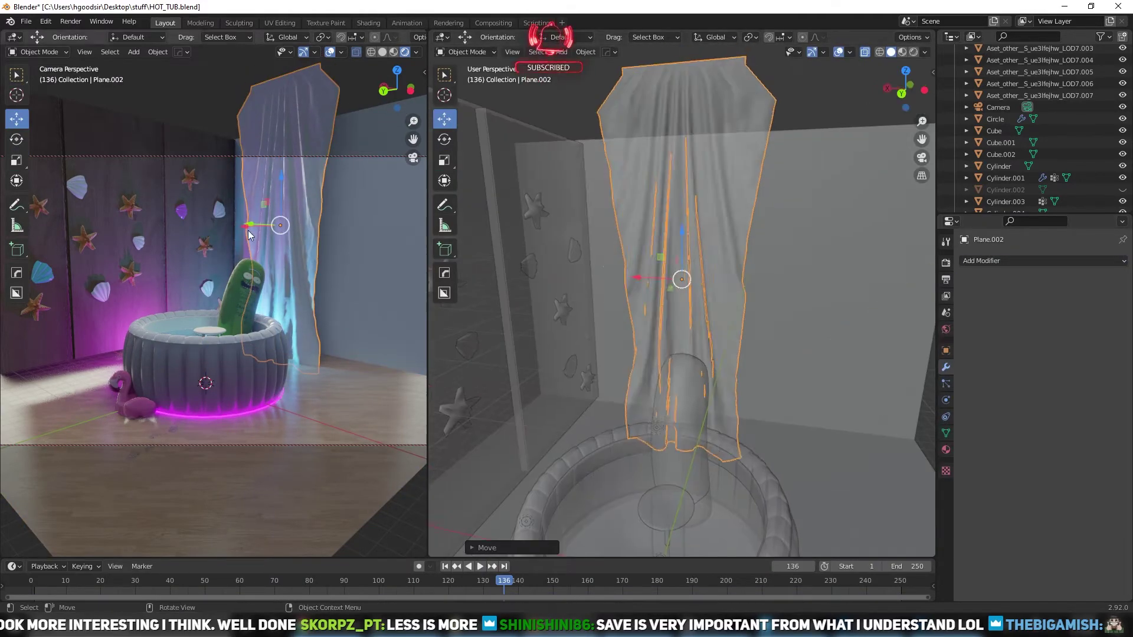
click(239, 22)
Pull the curtain into loose, billowing folds with the Cloth sculpt brush, then return to Layout
key(shift+space)
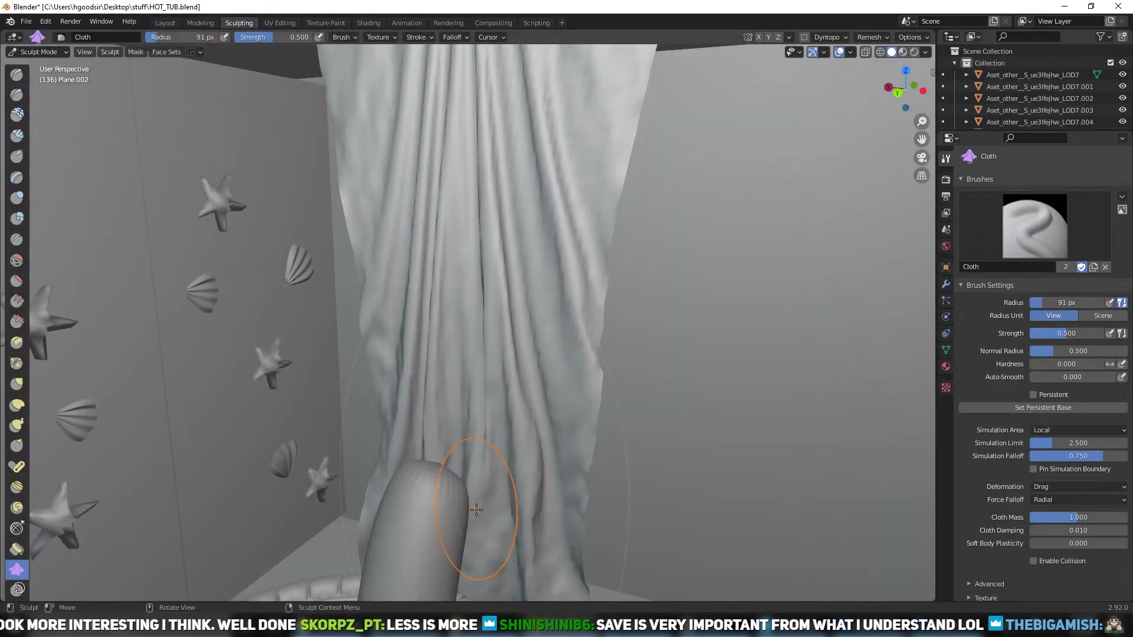
scroll(430, 481, down, 4)
middle_drag(581, 159, 395, 446)
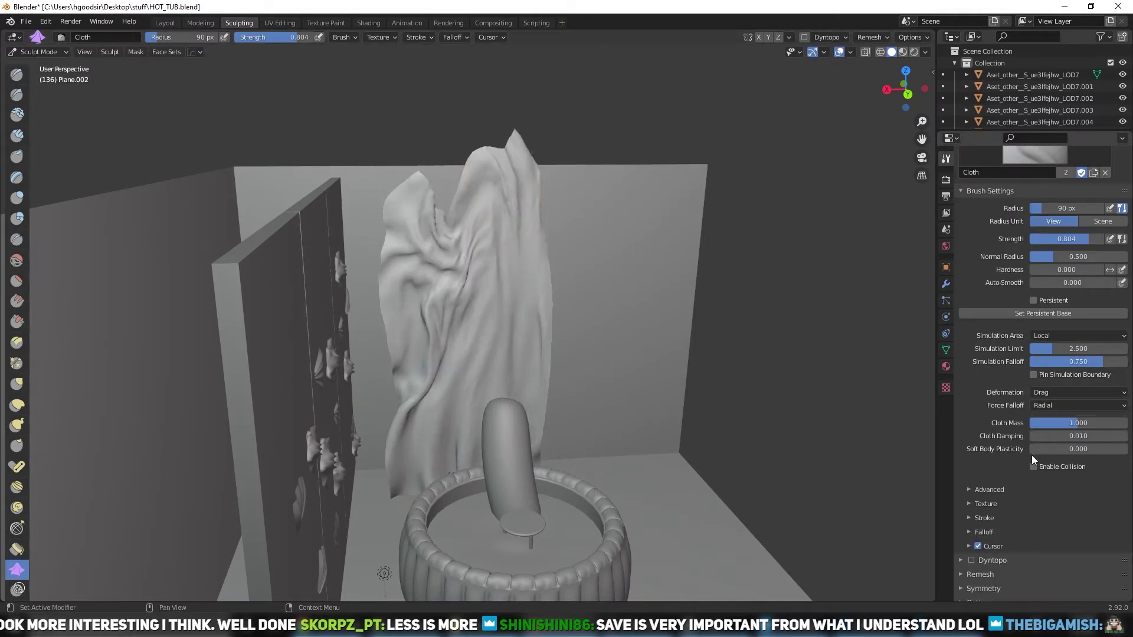
scroll(1023, 481, down, 4)
drag(505, 321, 520, 248)
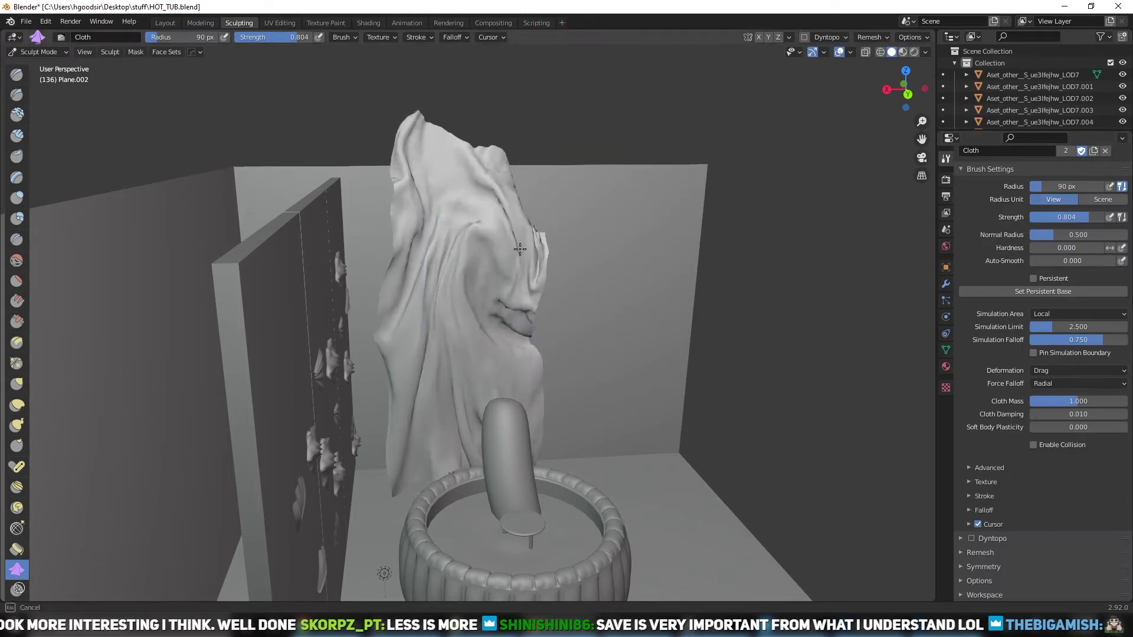
middle_drag(512, 395, 417, 290)
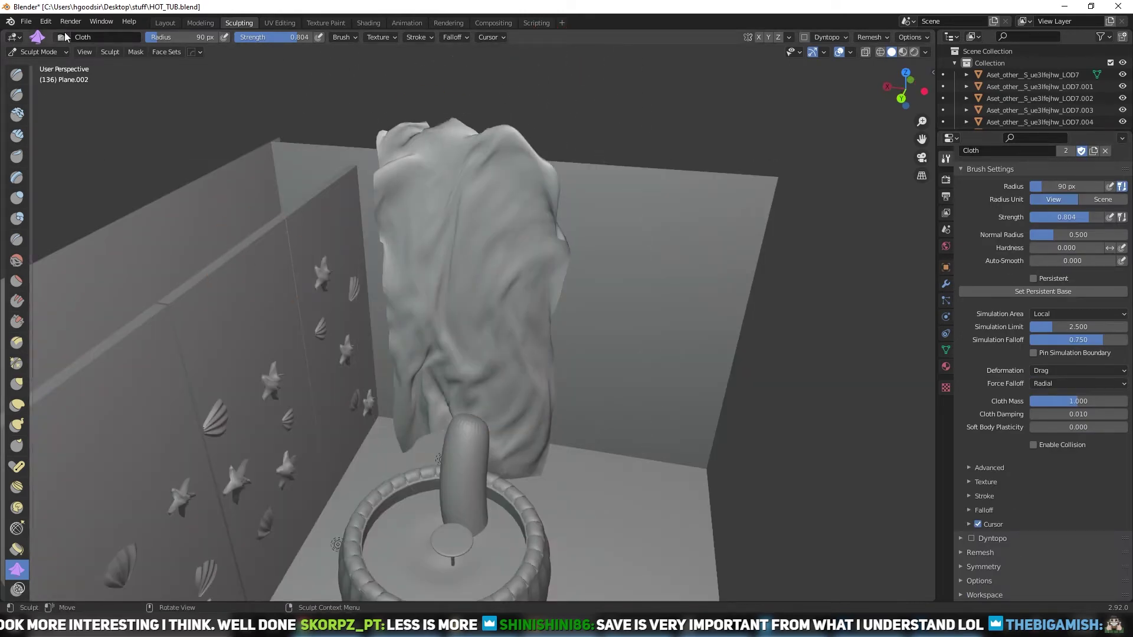
click(165, 23)
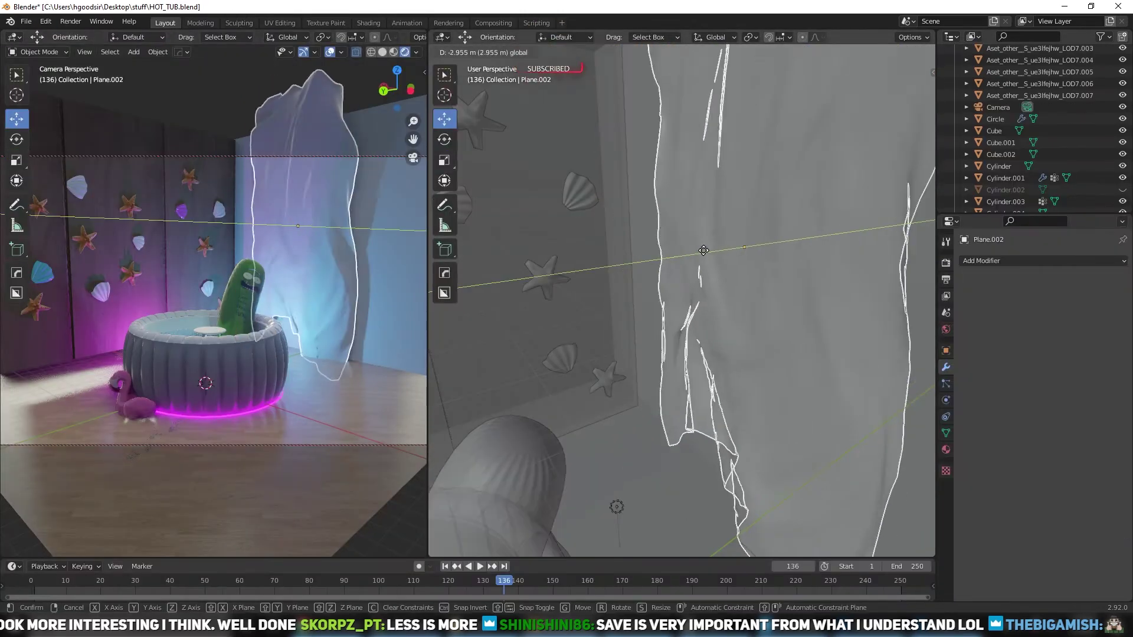
Make the curtain's base colour blue and feed a ColorRamp into the material's Alpha
drag(1062, 305, 1089, 292)
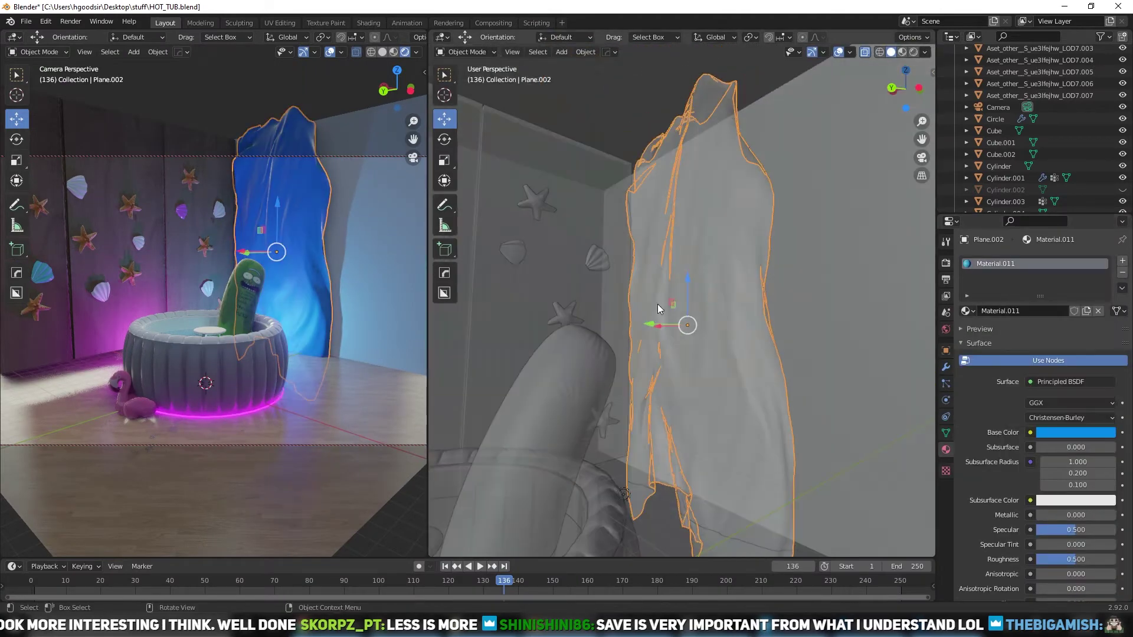
click(369, 22)
click(316, 363)
click(601, 572)
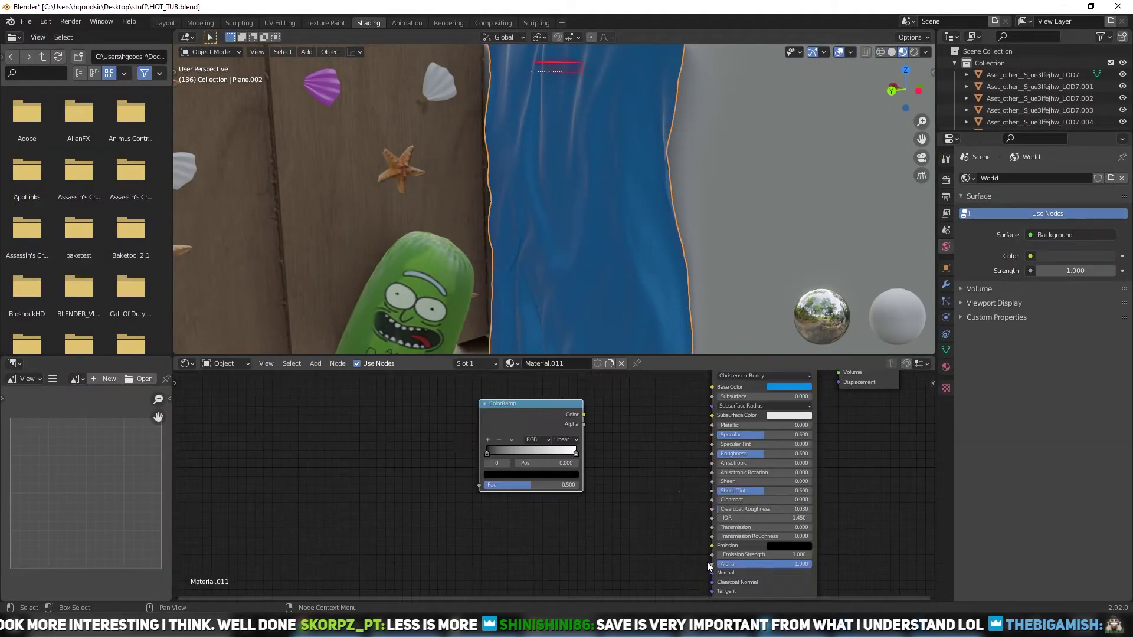
click(545, 413)
drag(598, 423, 726, 573)
Narrow and recolour the ramp band with Constant interpolation, and add UV Map and Mapping nodes
click(945, 366)
drag(500, 462, 562, 462)
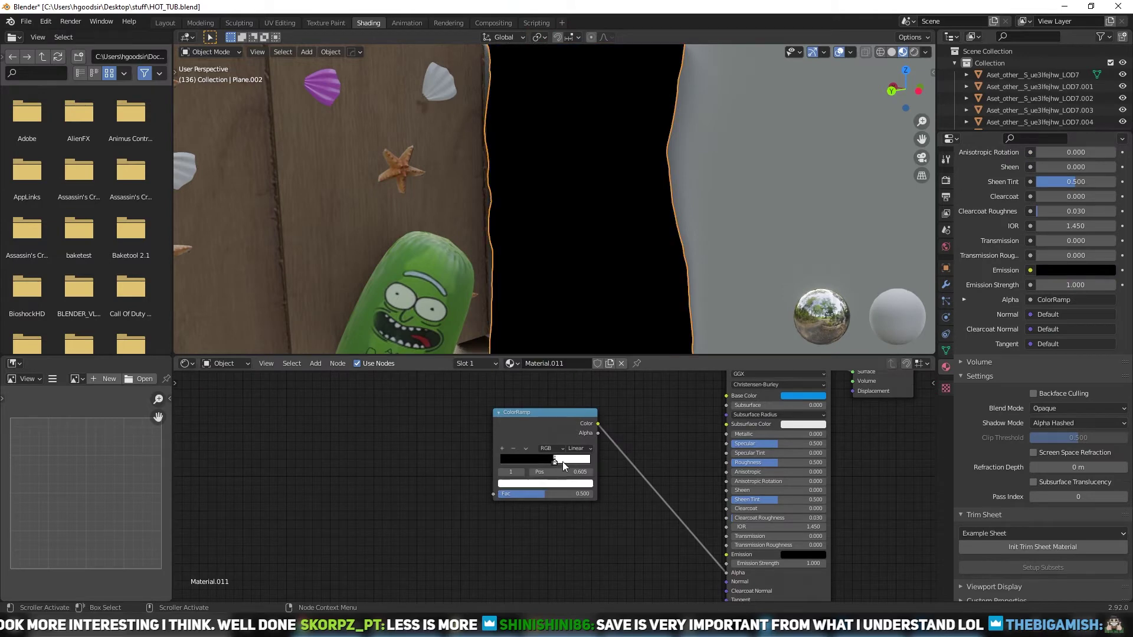
click(581, 446)
click(590, 493)
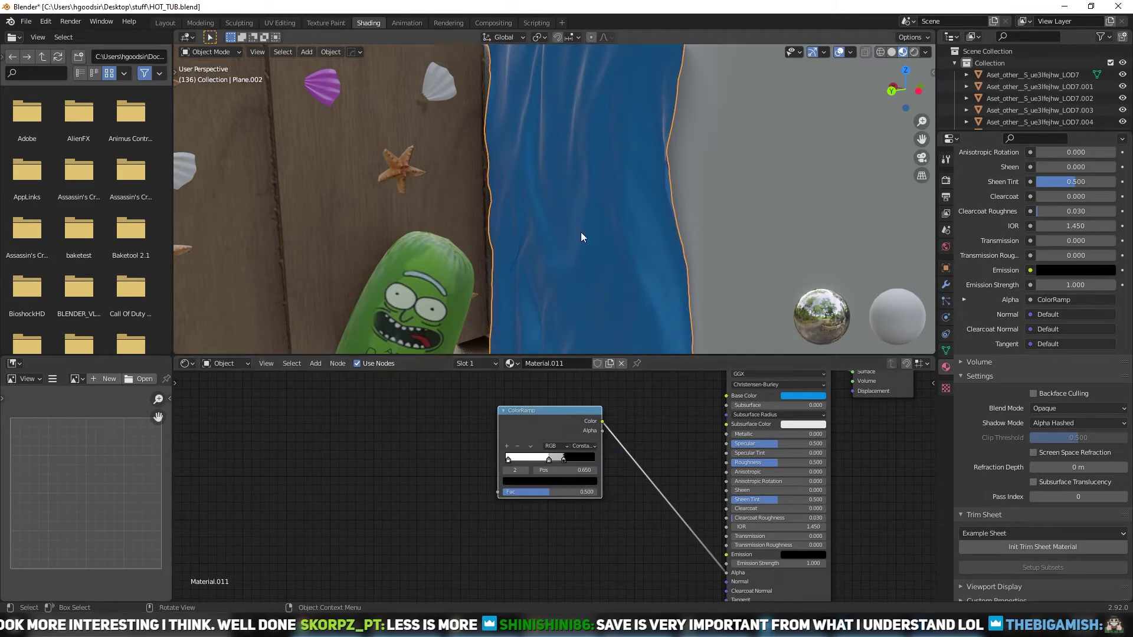
scroll(581, 237, down, 10)
key(F3)
text(map)
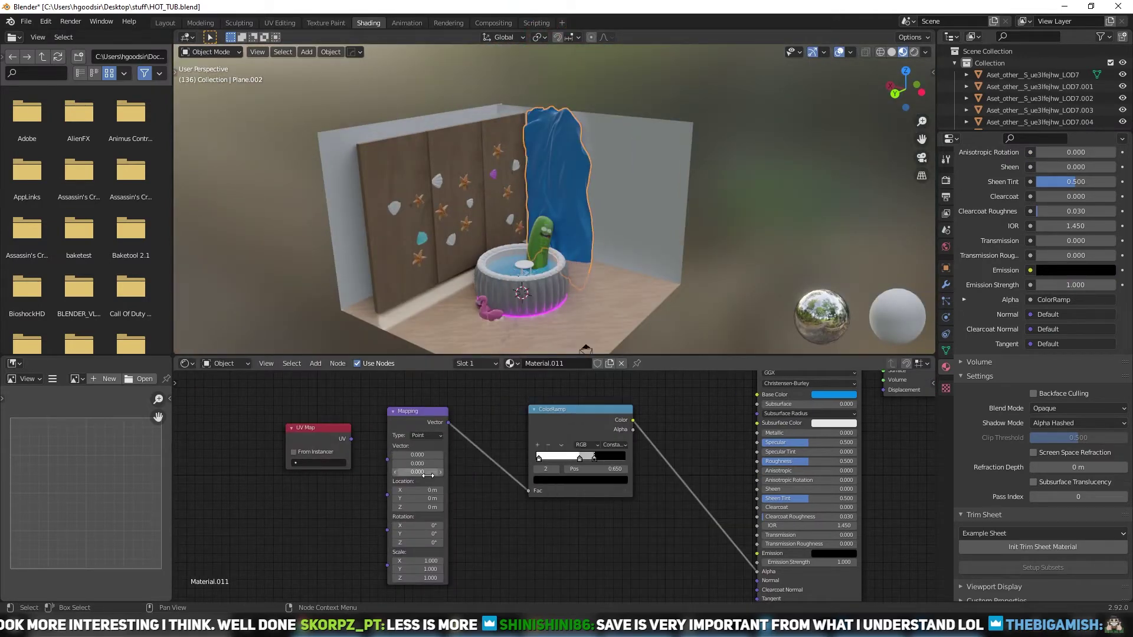
drag(420, 560, 421, 567)
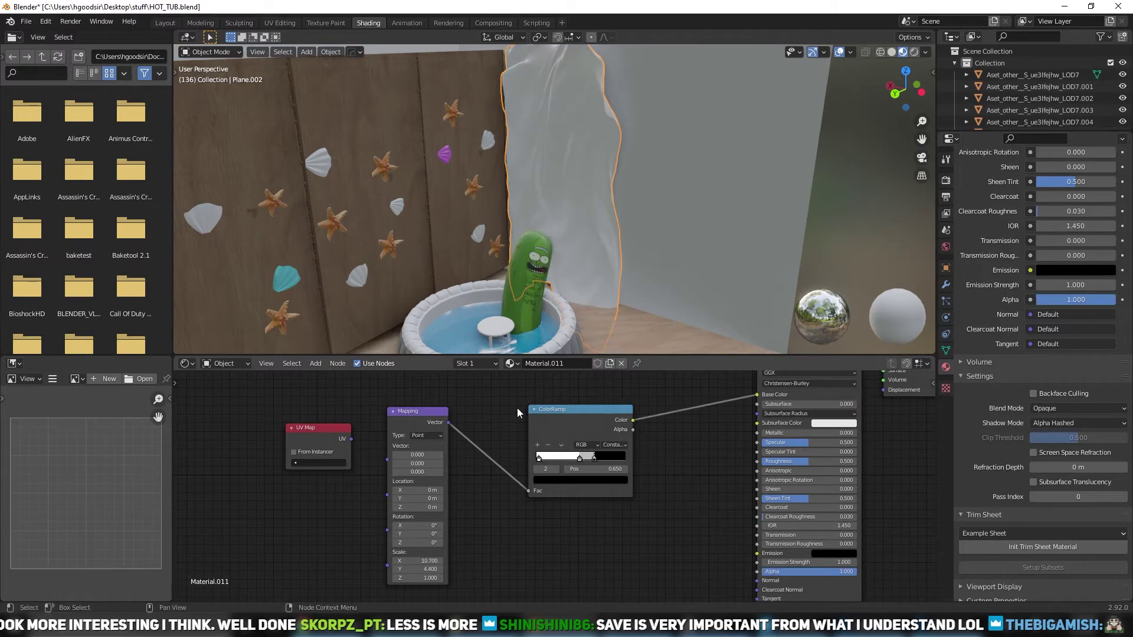
key(ctrl+z)
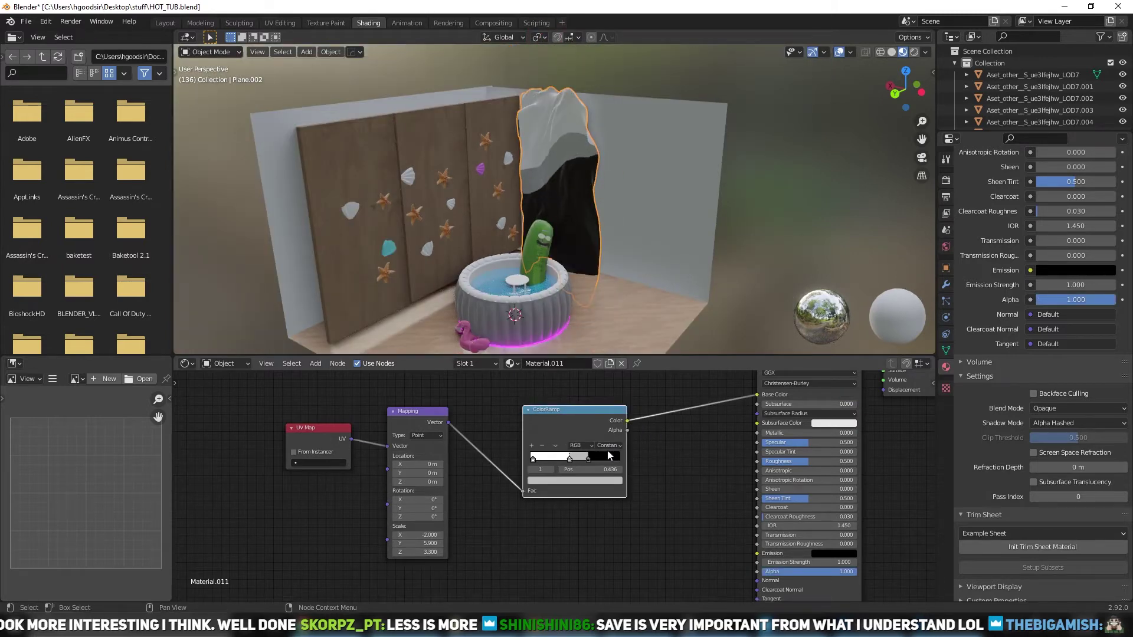
Re-unwrap the curtain's UVs, then scale them and rotate them 90°
click(279, 23)
key(u)
click(789, 190)
key(s)
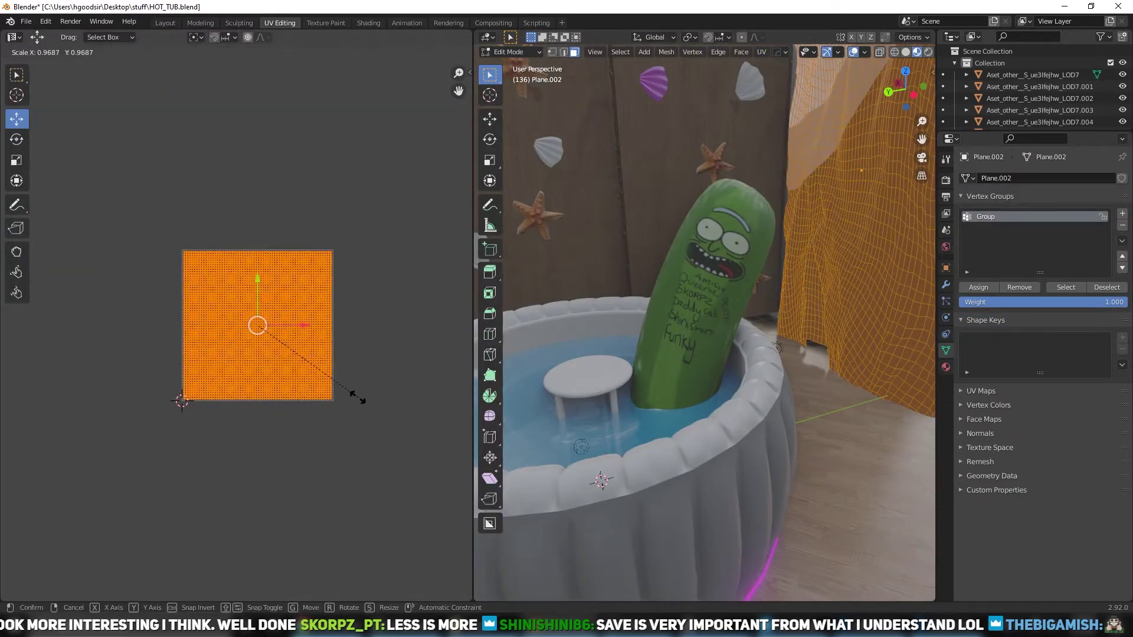
click(258, 328)
text(r90)
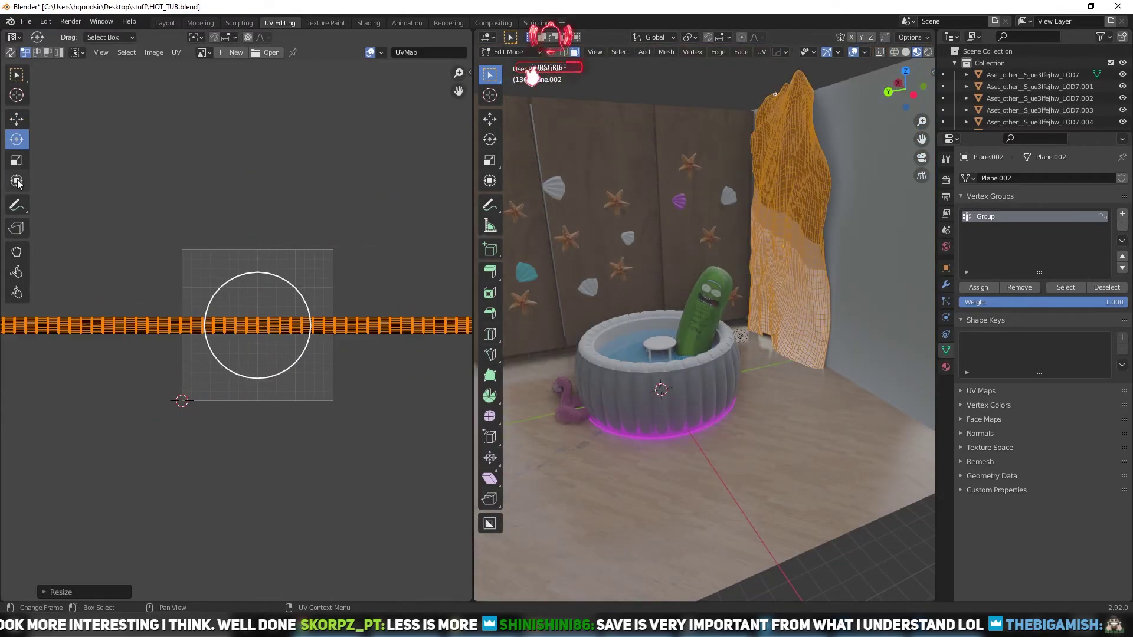
click(17, 160)
drag(247, 330, 250, 270)
Trim the green canvas down to a single strip and transform it into repeated stripes
key(Tab)
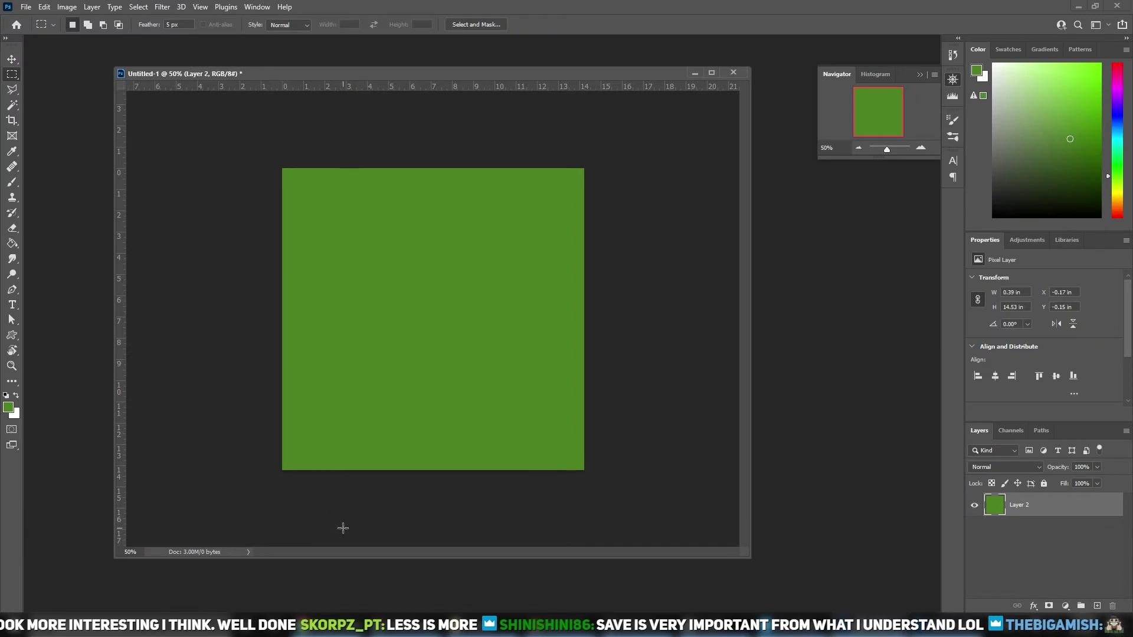
key(Delete)
key(ctrl+d)
key(ctrl+t)
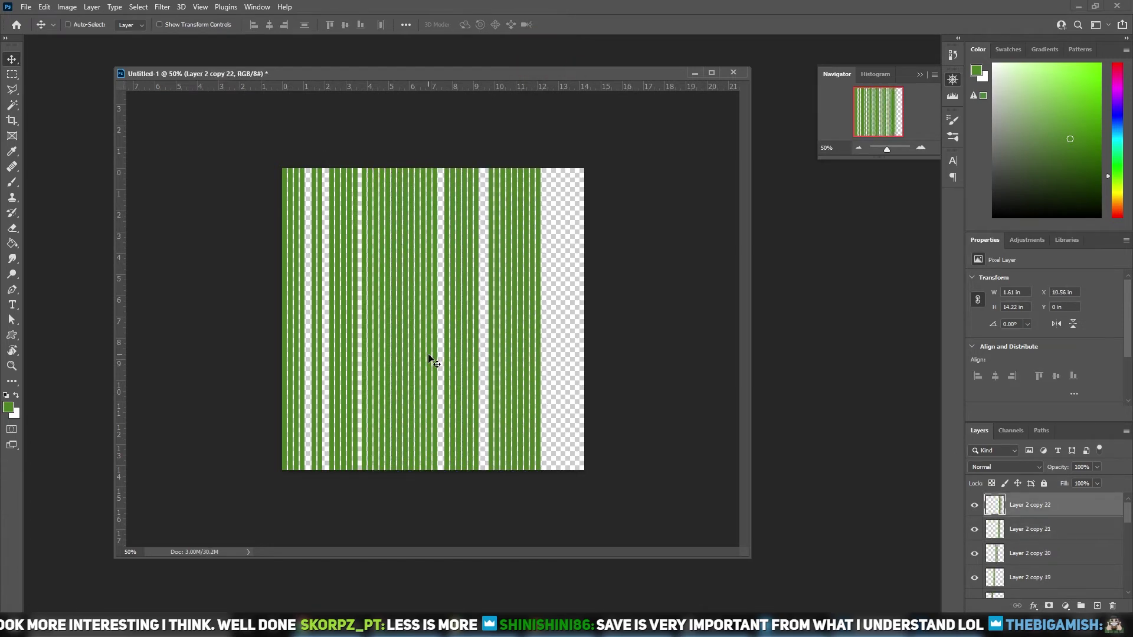
Merge the stripe layers and shift their hue from green to cyan
key(ctrl+e)
key(ctrl+u)
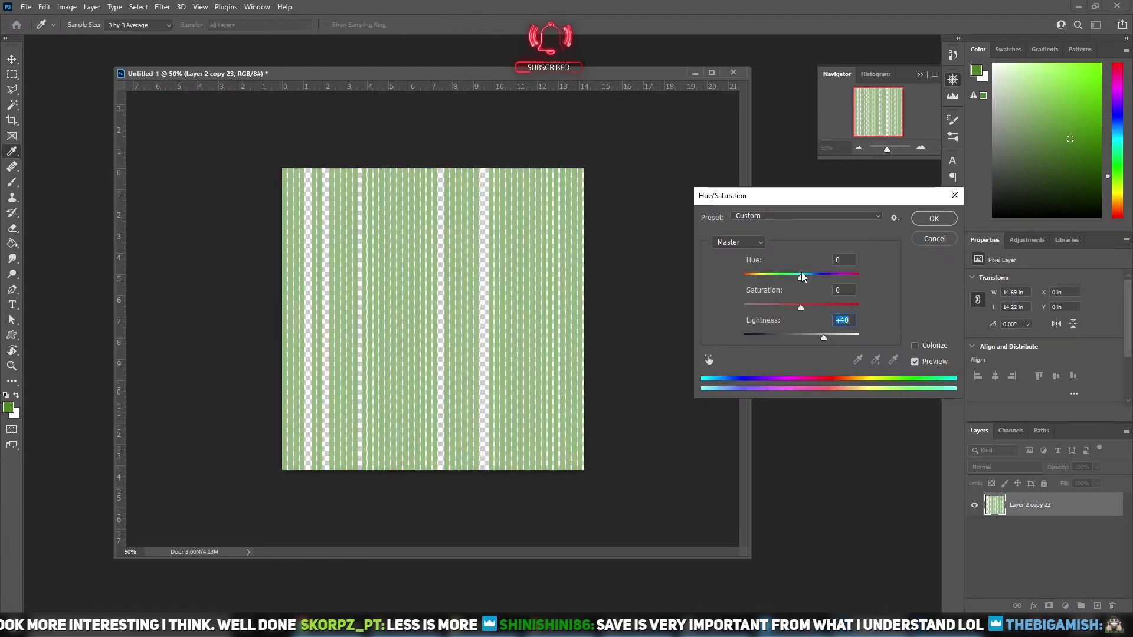
drag(801, 271, 820, 260)
key(Return)
Add a blue band across the stripes and save the texture as a new image
key(Return)
key(ctrl+u)
key(Return)
drag(515, 266, 515, 343)
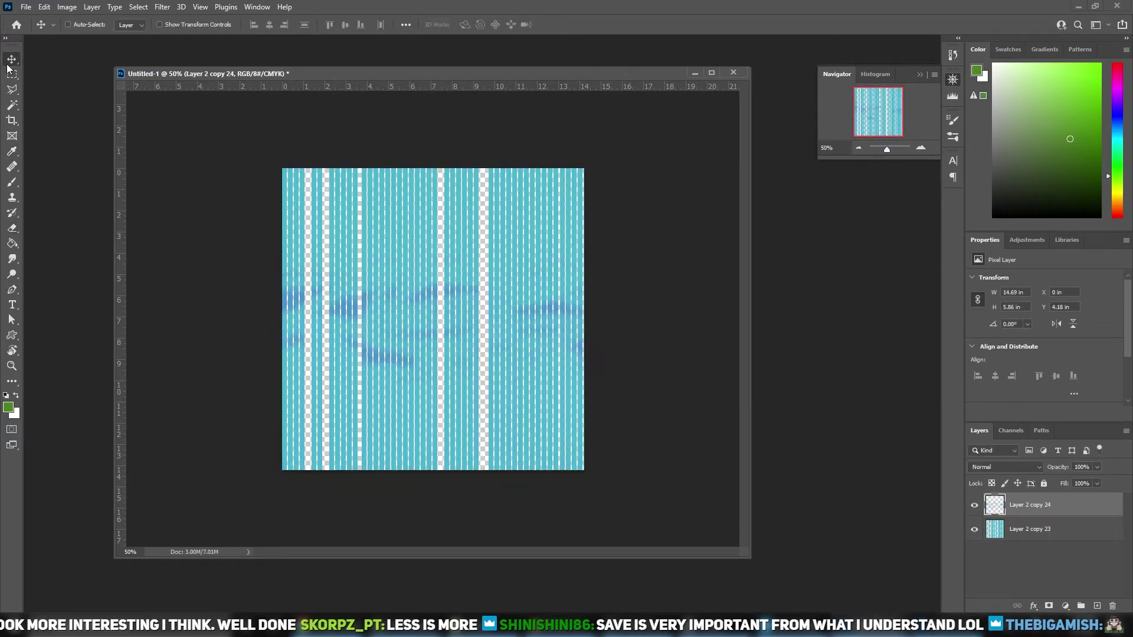
key(ctrl+s)
key(Return)
Back in Blender, link the curtains1.png image colour to the curtain's Base Color
key(alt+Tab)
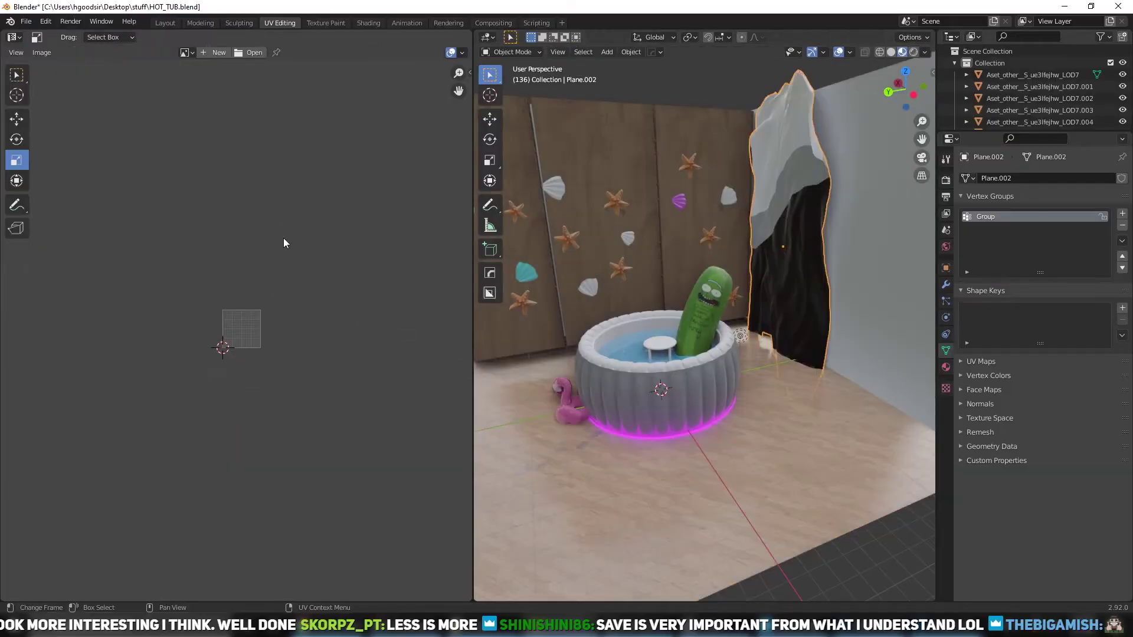
click(326, 22)
click(365, 22)
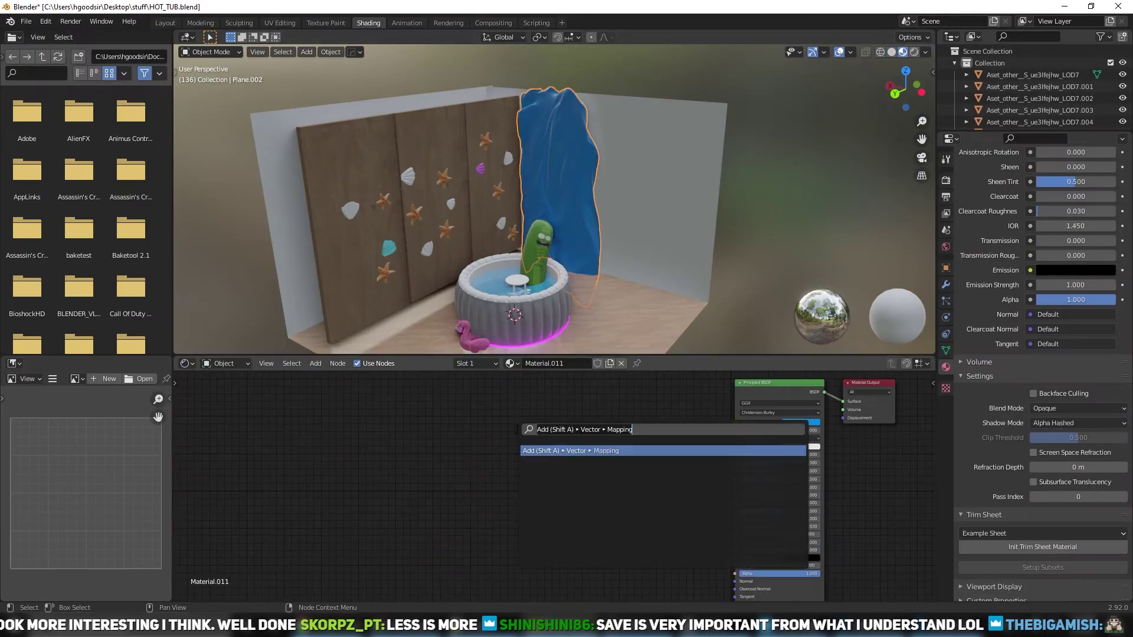
drag(558, 430, 727, 427)
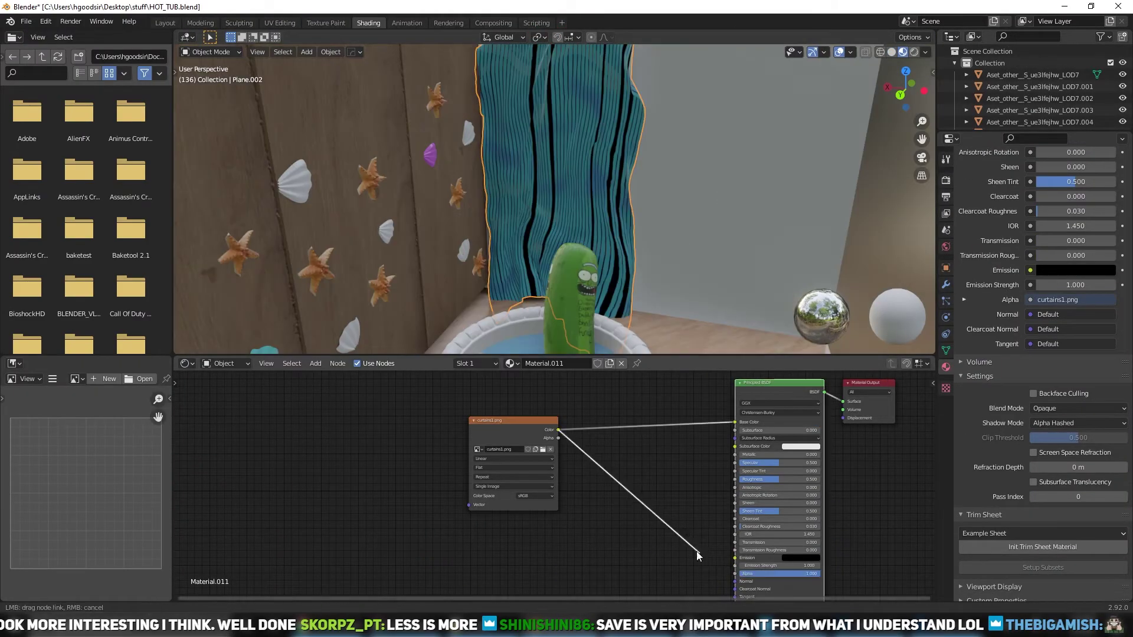
click(165, 23)
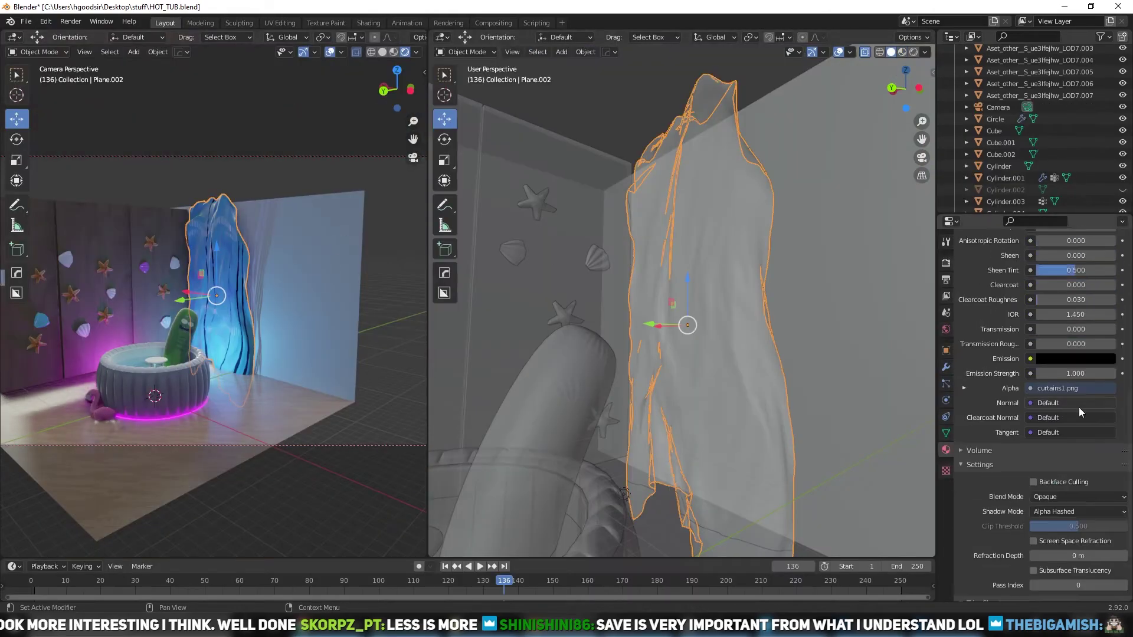
Set the curtain material to Alpha Clip shadows and Alpha Hashed blending, viewed rendered
click(1060, 480)
click(1079, 426)
click(1056, 466)
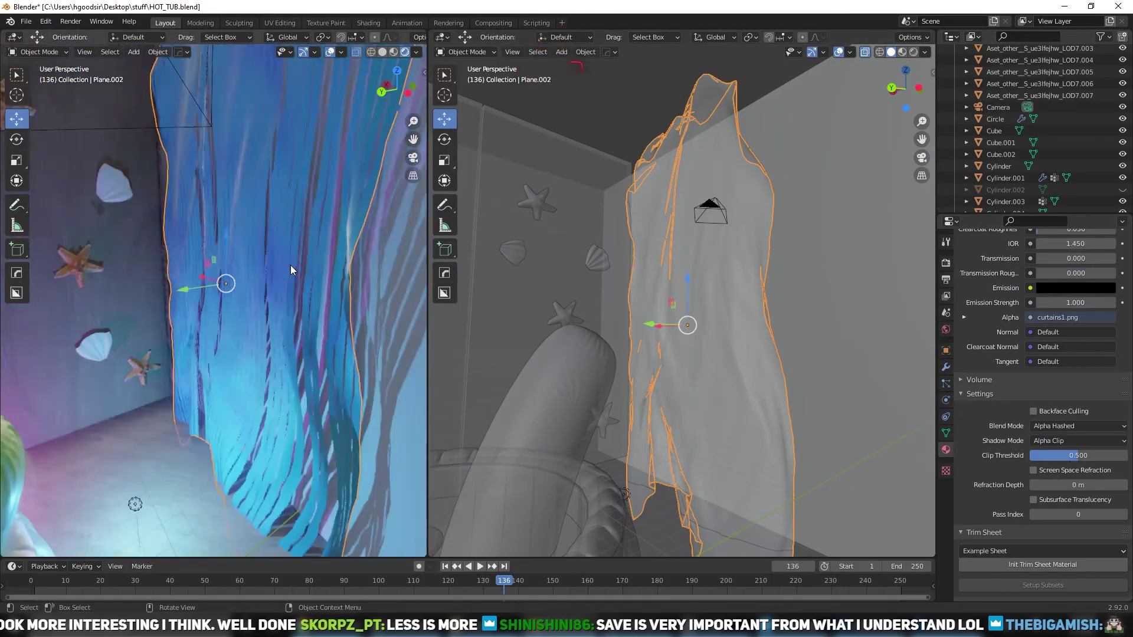
middle_drag(291, 264, 316, 289)
click(913, 52)
Delete the draped curtain and add an upright flat plane in its place
scroll(625, 419, down, 5)
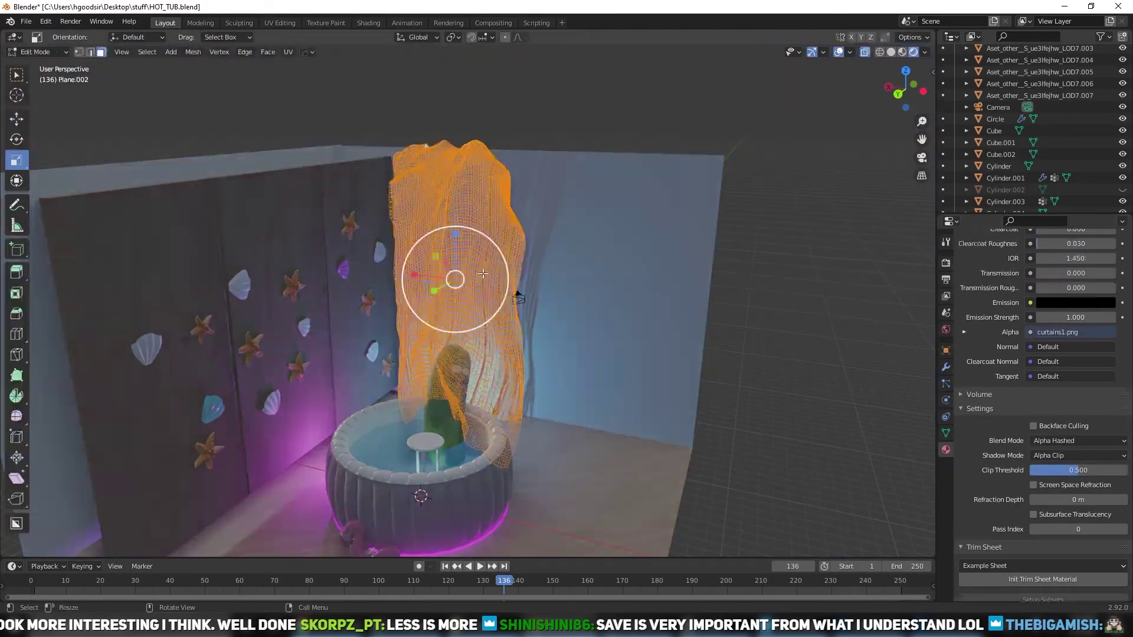
key(Delete)
click(134, 52)
key(Escape)
key(ctrl+z)
Scale the new plane to curtain size
key(s)
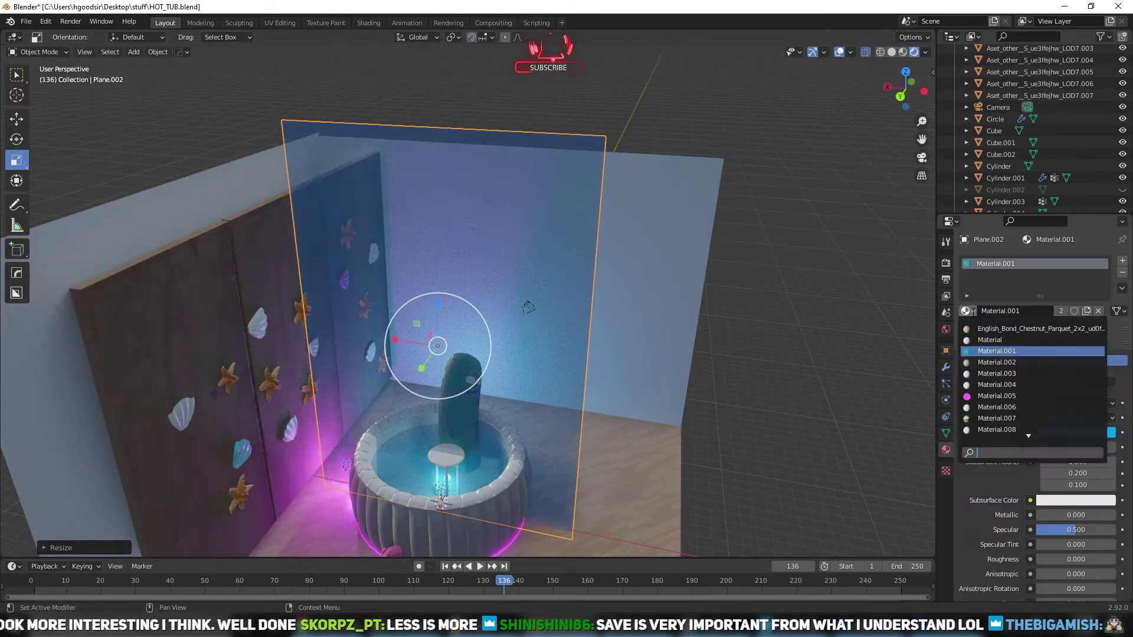
click(508, 383)
middle_drag(507, 378, 416, 354)
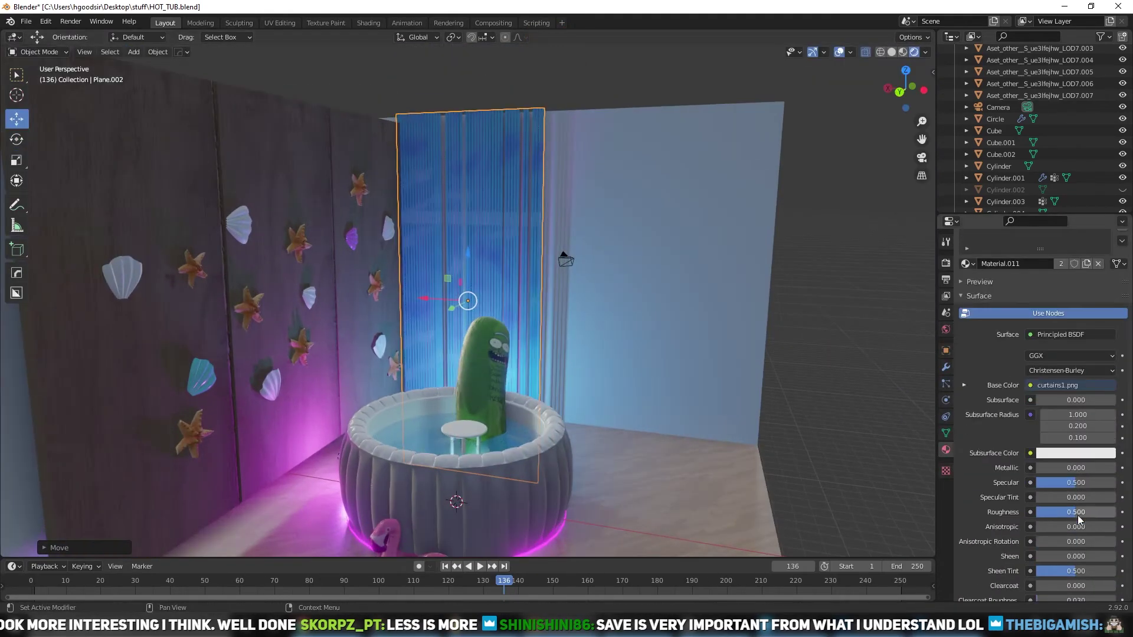
scroll(1062, 373, down, 5)
scroll(505, 246, down, 3)
middle_drag(505, 246, 589, 265)
Select the curtain panels and move a curtain edge in Edit Mode to extend the pleated wall
click(735, 362)
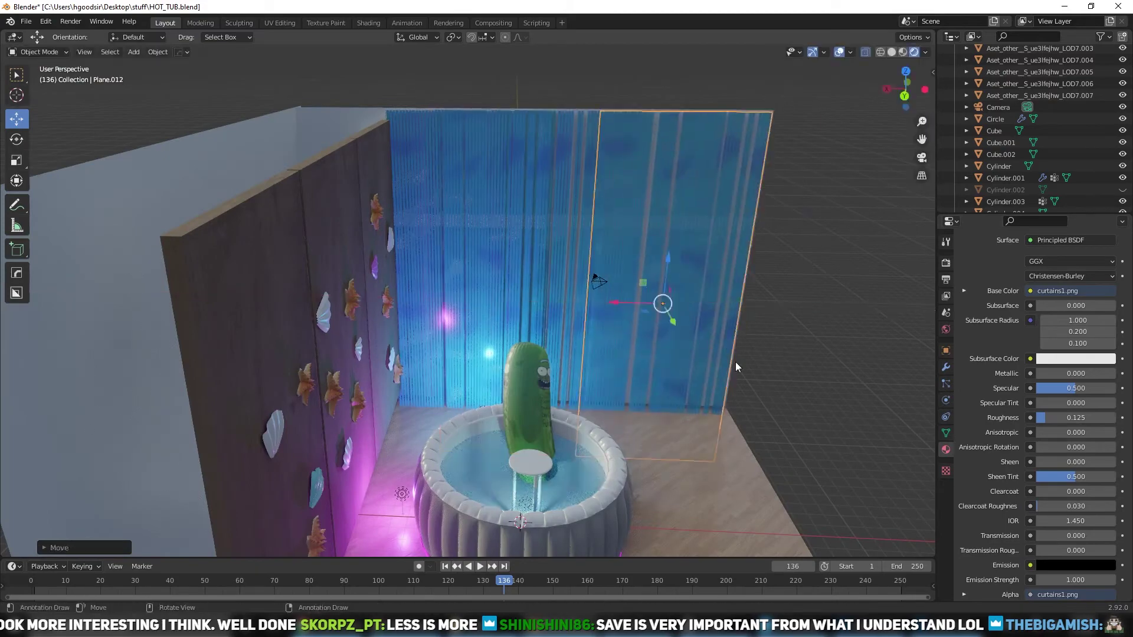
scroll(515, 301, up, 5)
scroll(515, 301, down, 3)
click(515, 301)
key(Tab)
click(437, 245)
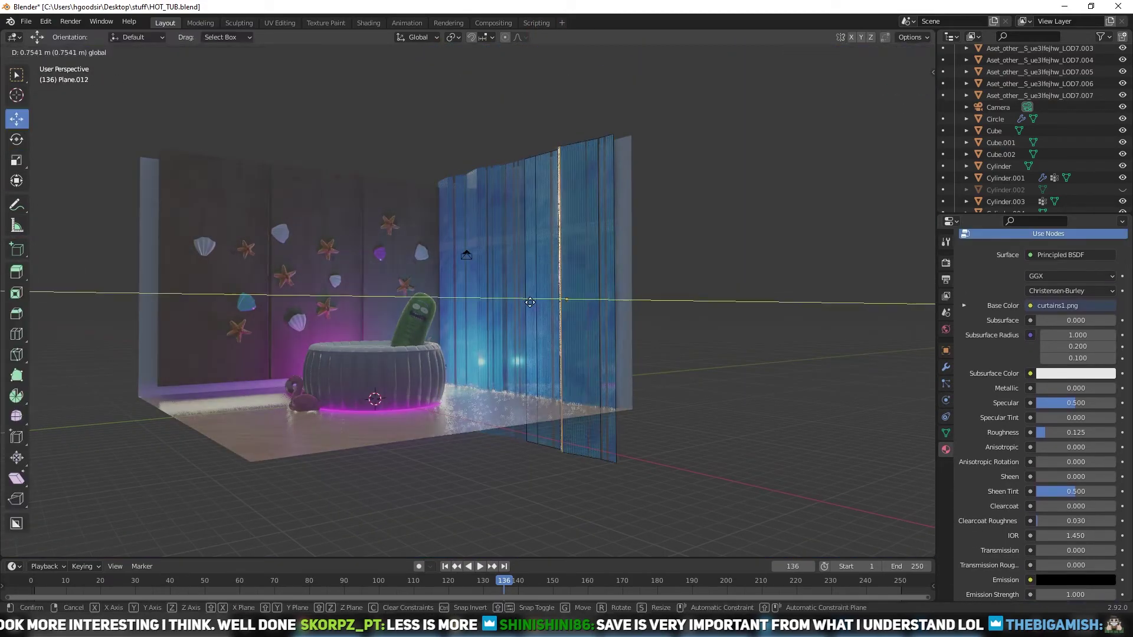
click(530, 302)
key(Tab)
middle_drag(530, 302, 543, 310)
Select all of the floor and extrude it down along Z into a thick slab
scroll(543, 311, up, 4)
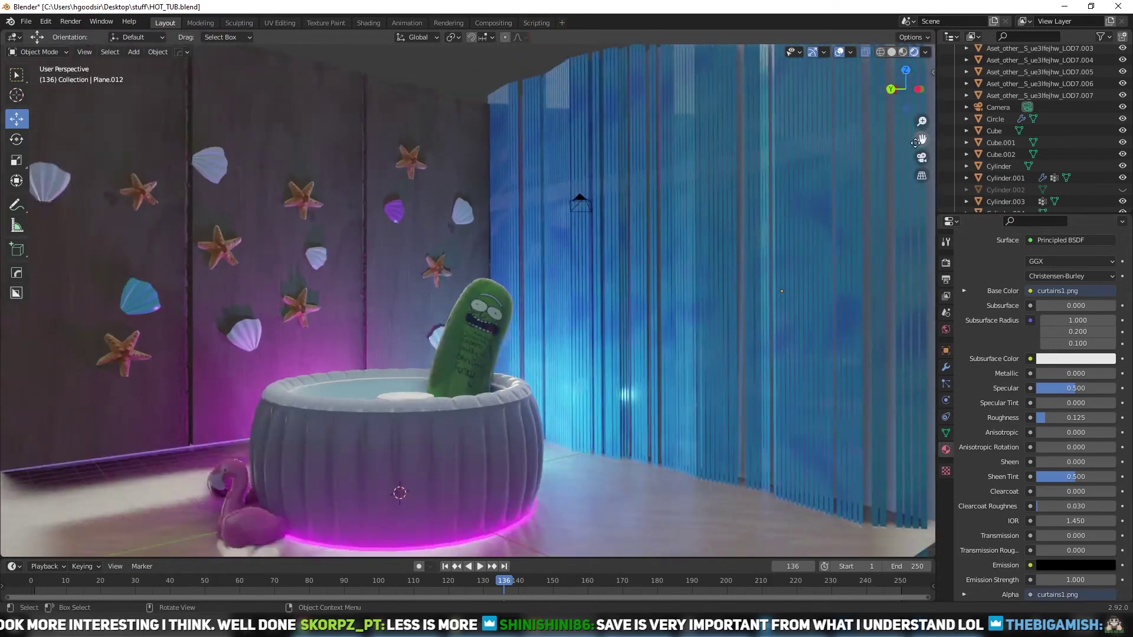
scroll(468, 299, down, 5)
click(295, 379)
key(Tab)
mouse_move(306, 354)
middle_down()
mouse_move(295, 379)
mouse_move(523, 389)
middle_up()
scroll(294, 379, up, 5)
key(g)
right_click(336, 377)
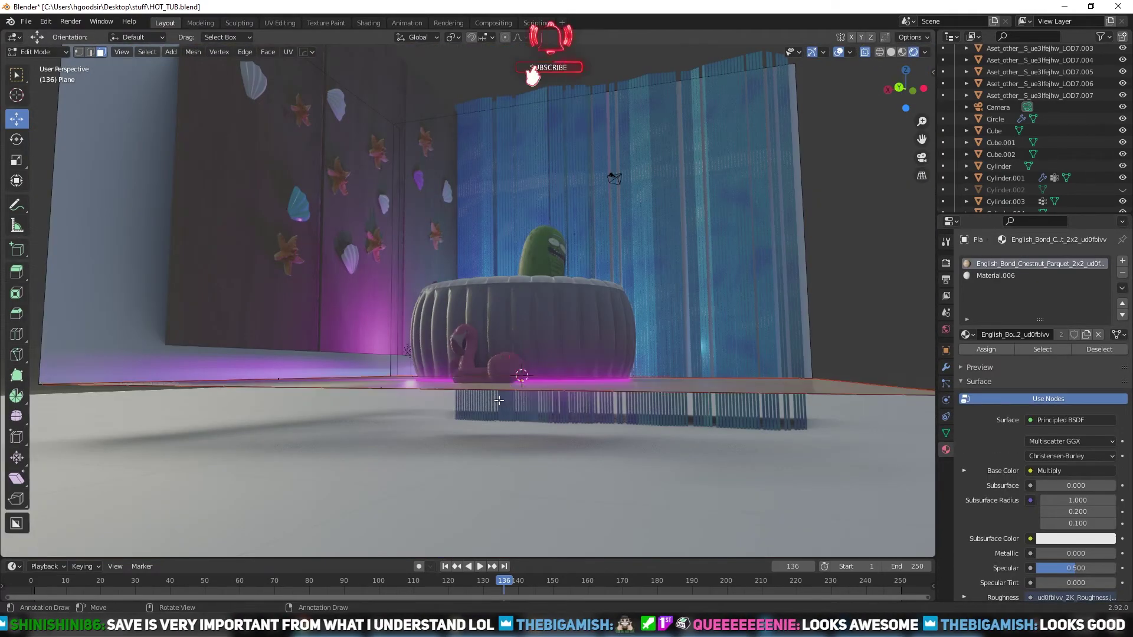
key(a)
scroll(537, 384, up, 2)
key(e)
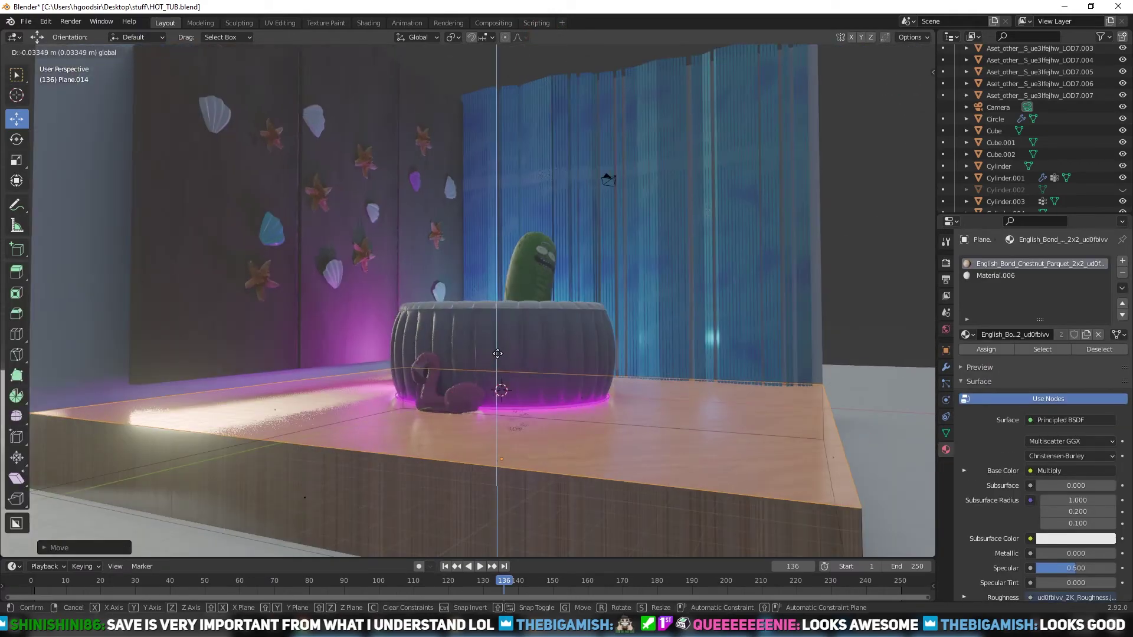
click(498, 353)
scroll(448, 266, down, 5)
key(Tab)
Adjust the curtain panel in Edit Mode and enlarge the ground plane under the diorama
click(551, 180)
key(Tab)
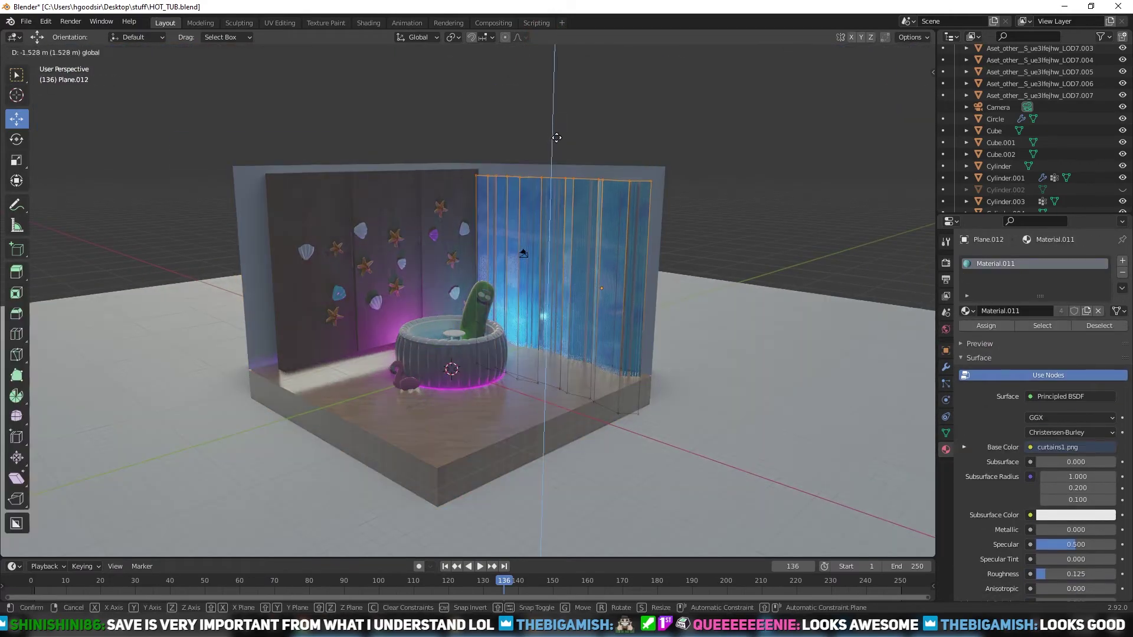
right_click(555, 301)
scroll(516, 384, up, 2)
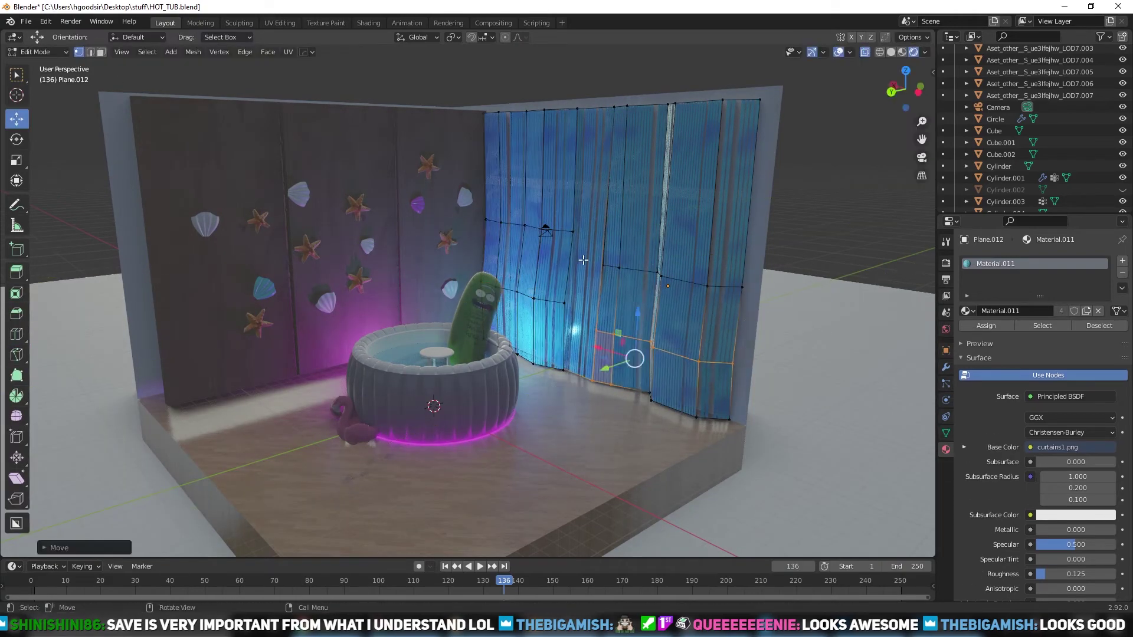
scroll(583, 260, down, 3)
middle_drag(548, 329, 618, 303)
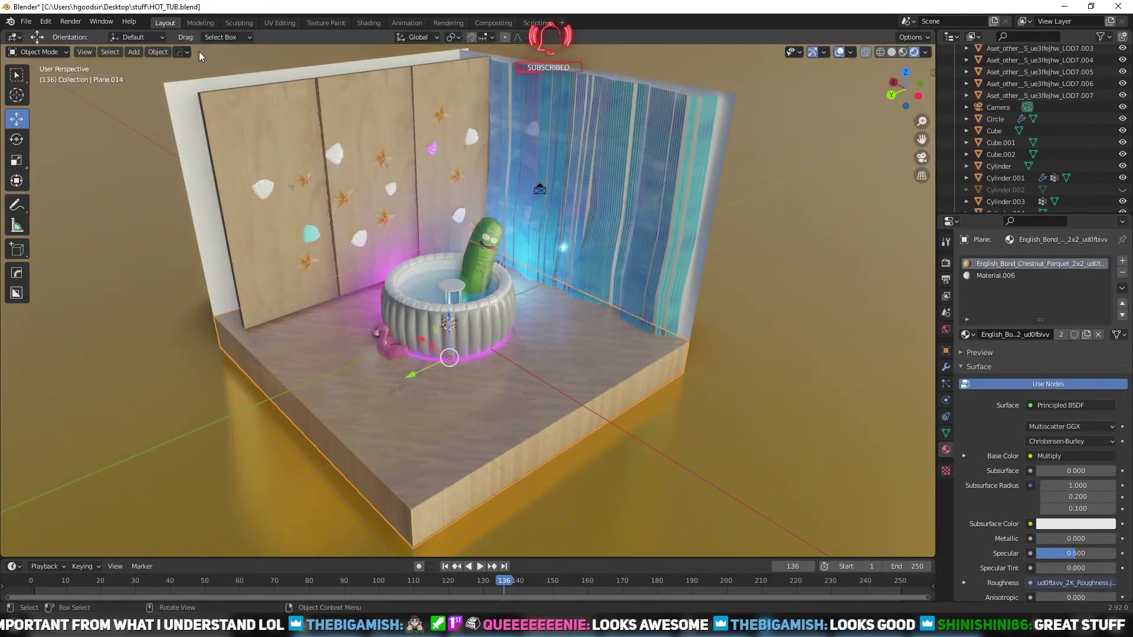
Grab and reposition the whole floor plane
click(280, 22)
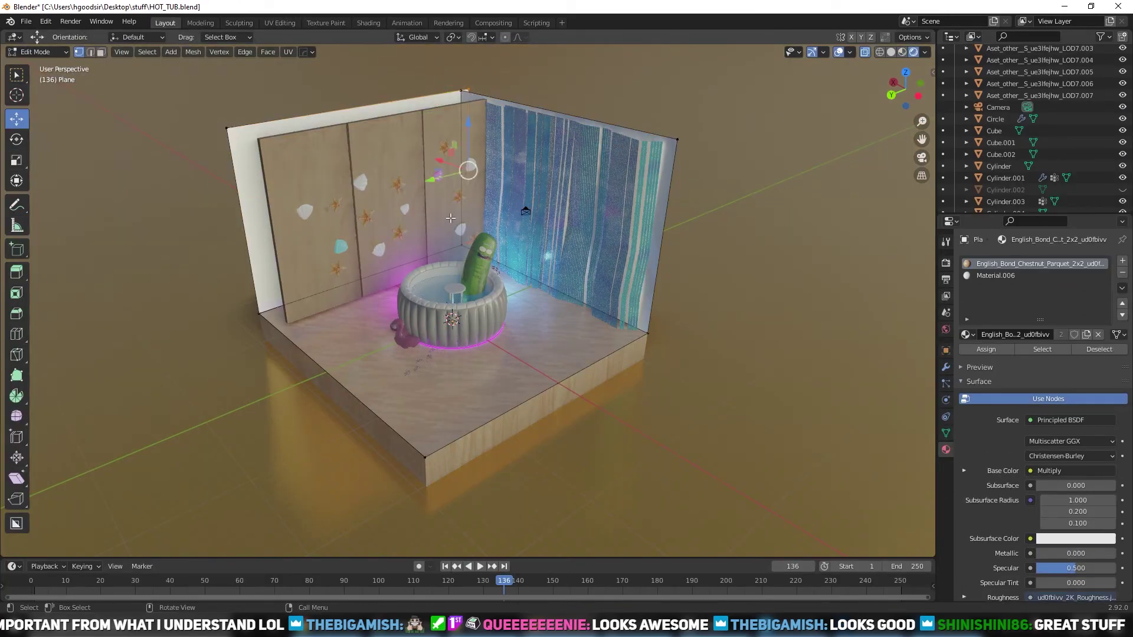
key(Tab)
key(g)
click(388, 352)
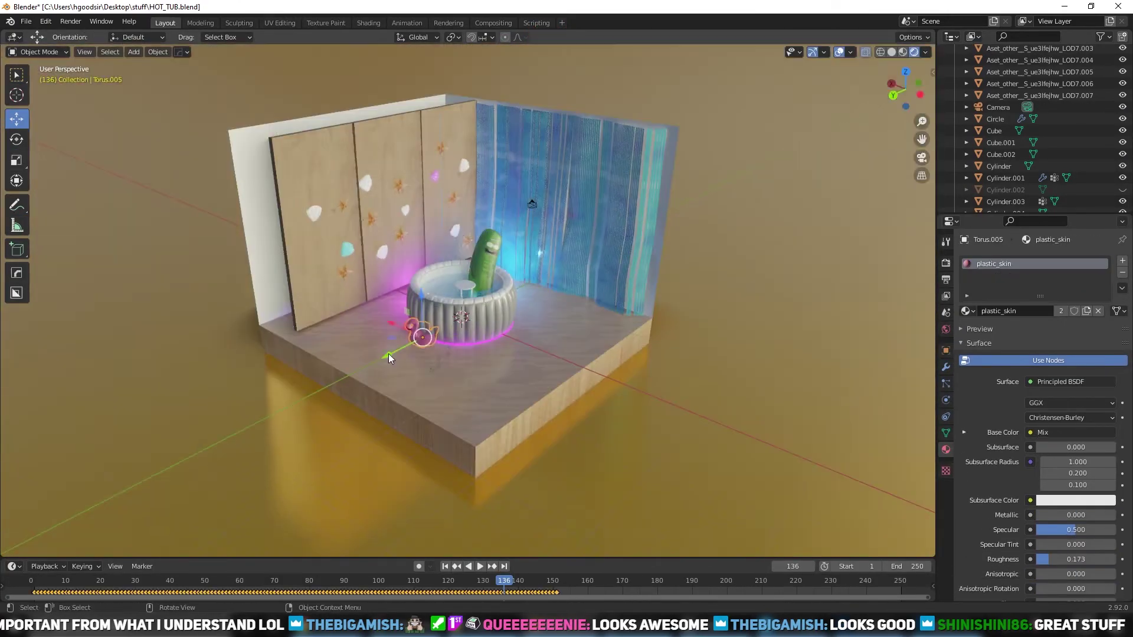
click(451, 360)
scroll(452, 360, down, 5)
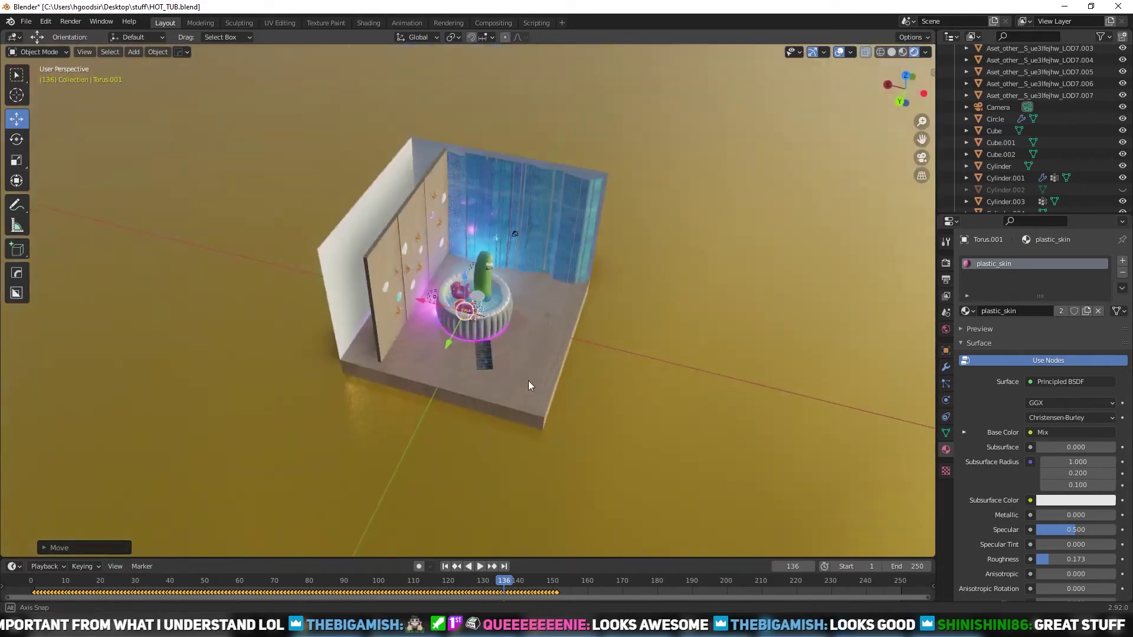
click(398, 390)
mouse_move(399, 390)
middle_down()
mouse_move(478, 356)
mouse_move(539, 381)
middle_up()
scroll(477, 356, up, 3)
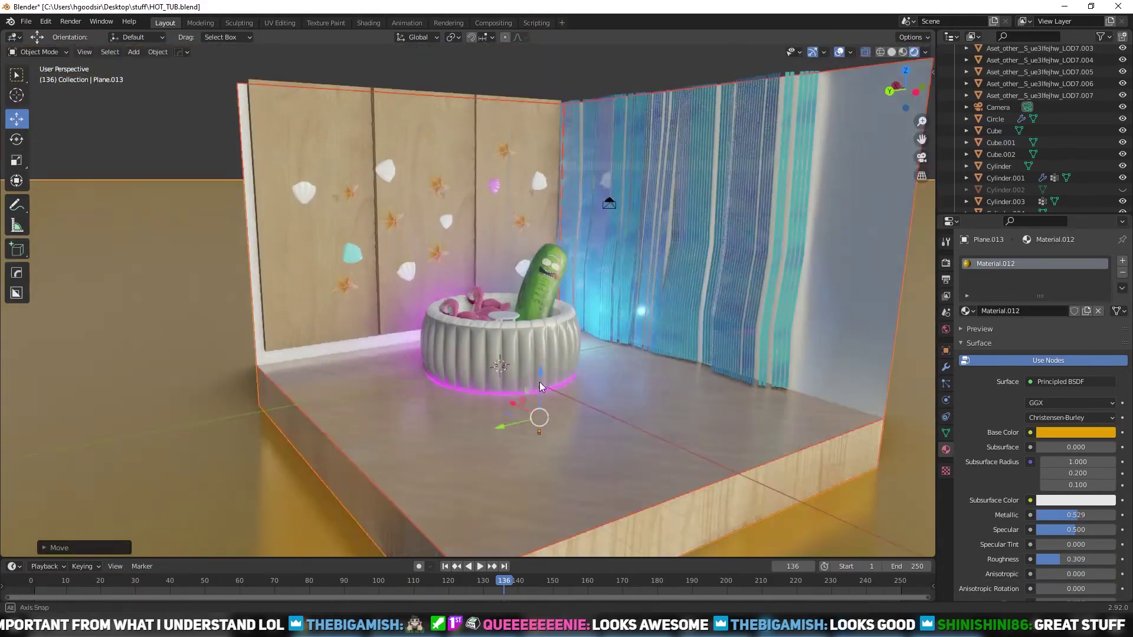
scroll(539, 381, down, 3)
Pick a different HDRI for the viewport preview lighting and rotate it
click(925, 51)
click(915, 151)
click(867, 192)
drag(915, 179, 944, 179)
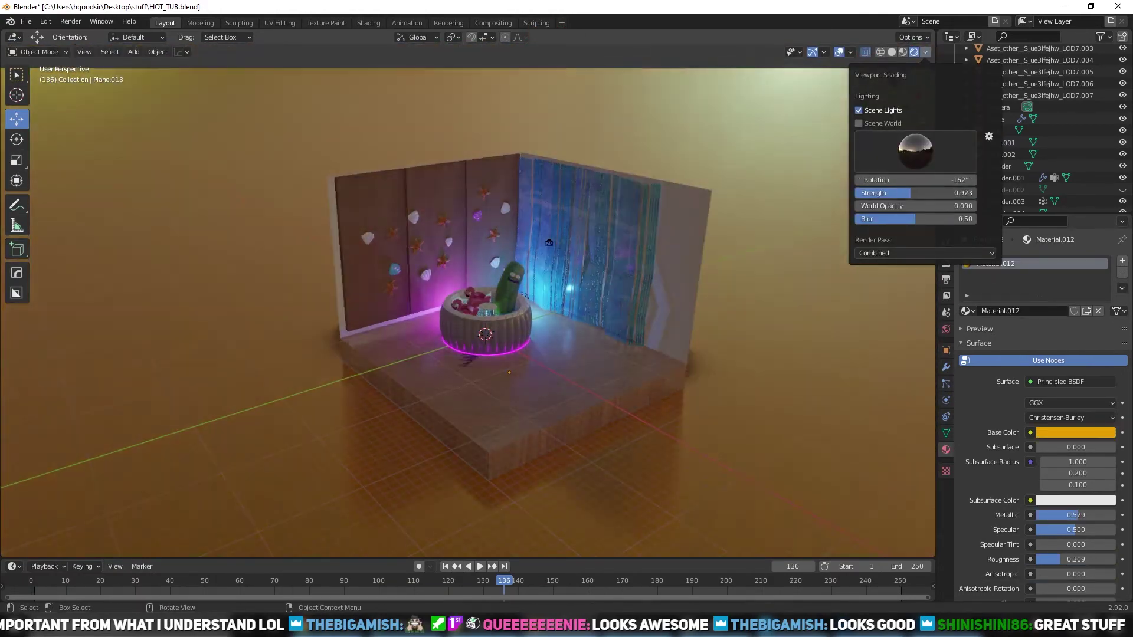
scroll(472, 295, up, 5)
Add a point light raised above the tub, then begin adding an ico sphere
key(shift+a)
click(148, 95)
key(g)
text(1)
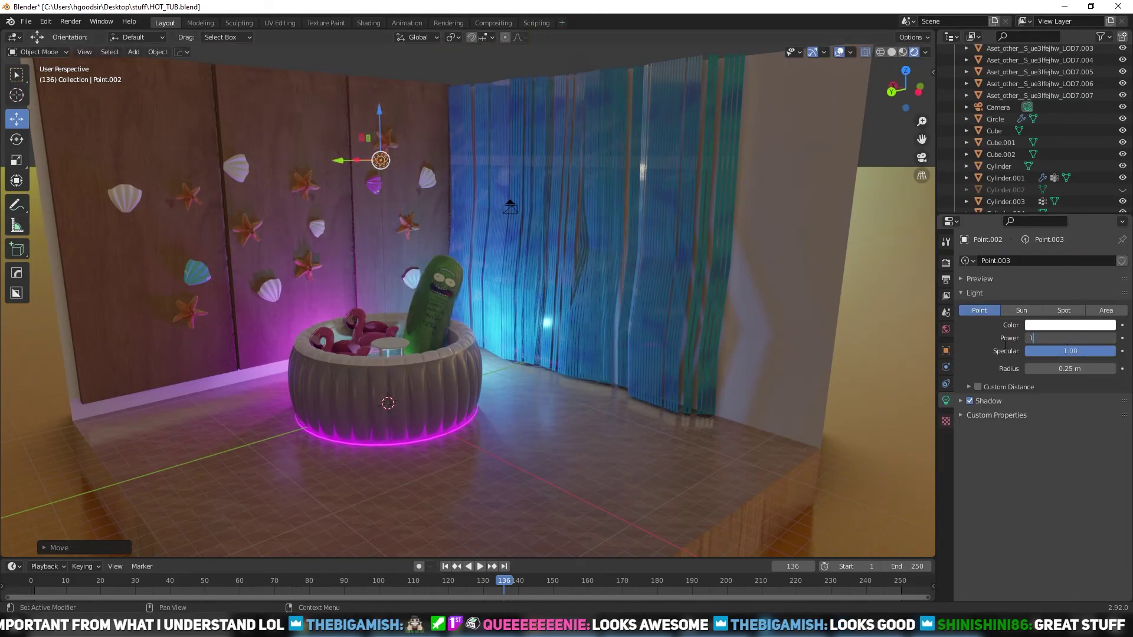
key(Return)
middle_drag(331, 331, 363, 331)
scroll(363, 331, up, 5)
click(491, 343)
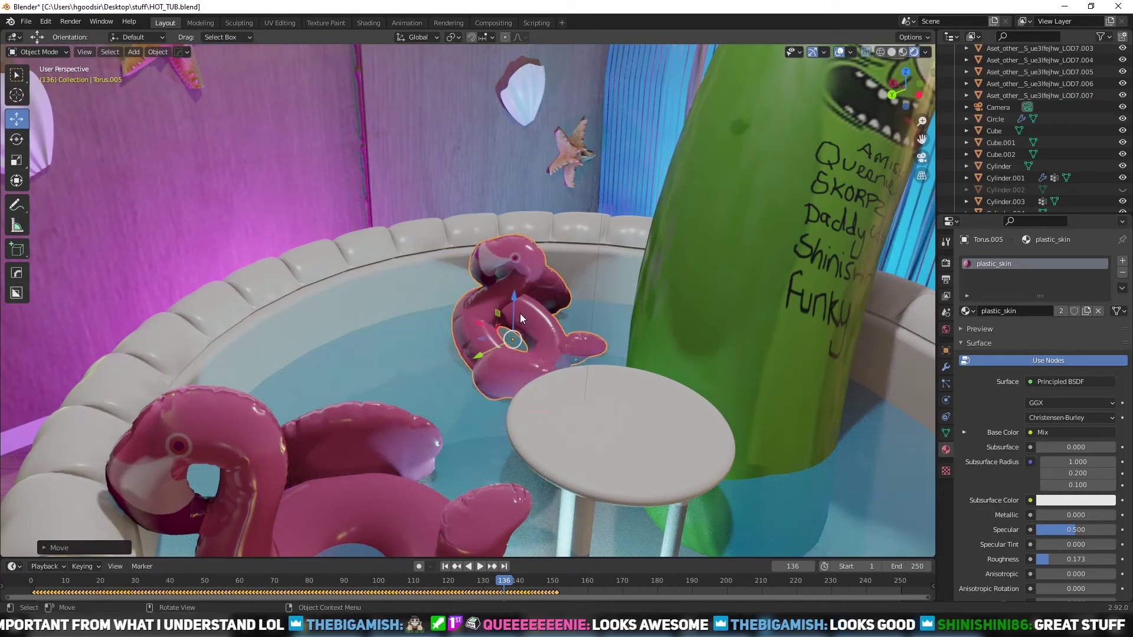
scroll(519, 313, down, 5)
scroll(525, 300, down, 4)
key(shift+a)
Give the ico sphere a new Emission material so it glows
click(354, 97)
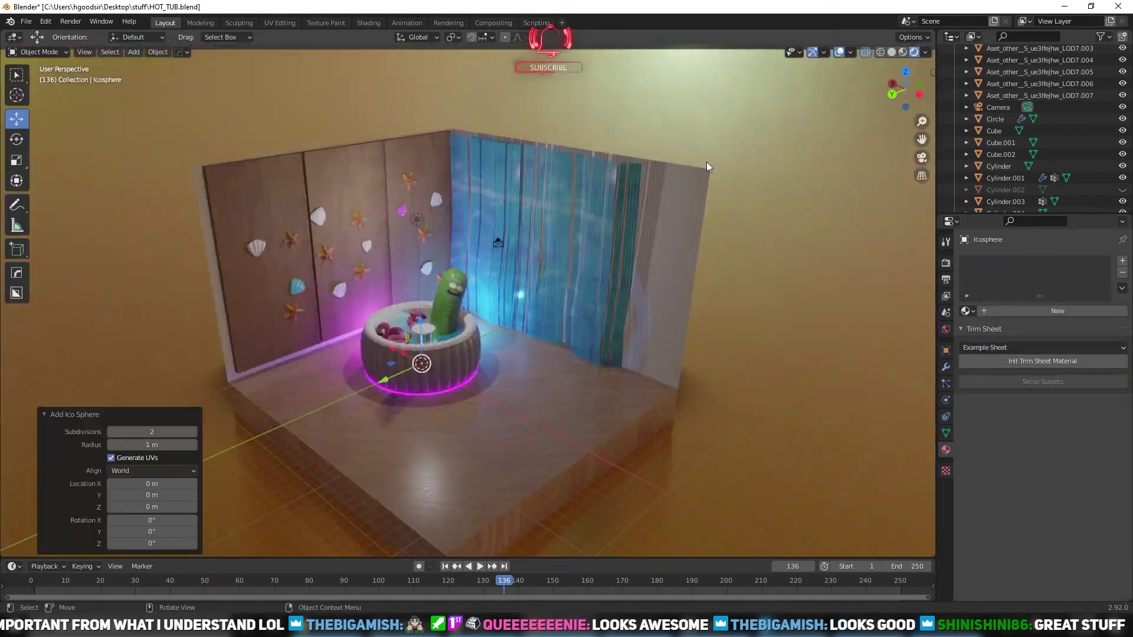
key(shift+z)
click(1058, 311)
click(1071, 382)
click(1066, 405)
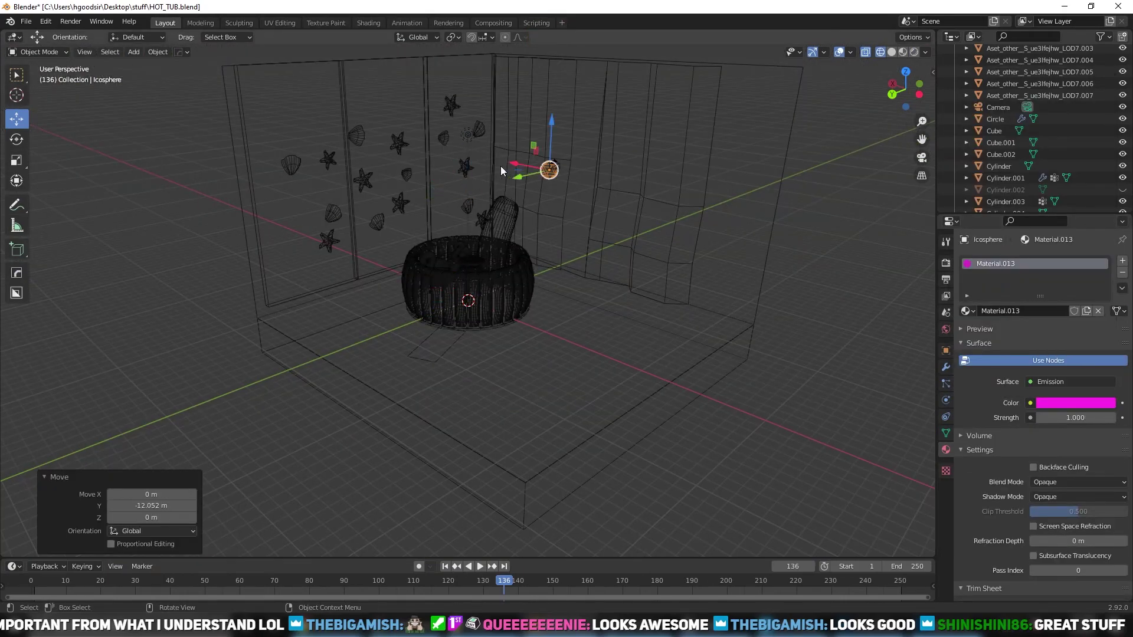
key(shift+z)
Shrink the sphere to about quarter size and move it near the curtain top
scroll(491, 331, up, 3)
key(s)
click(507, 231)
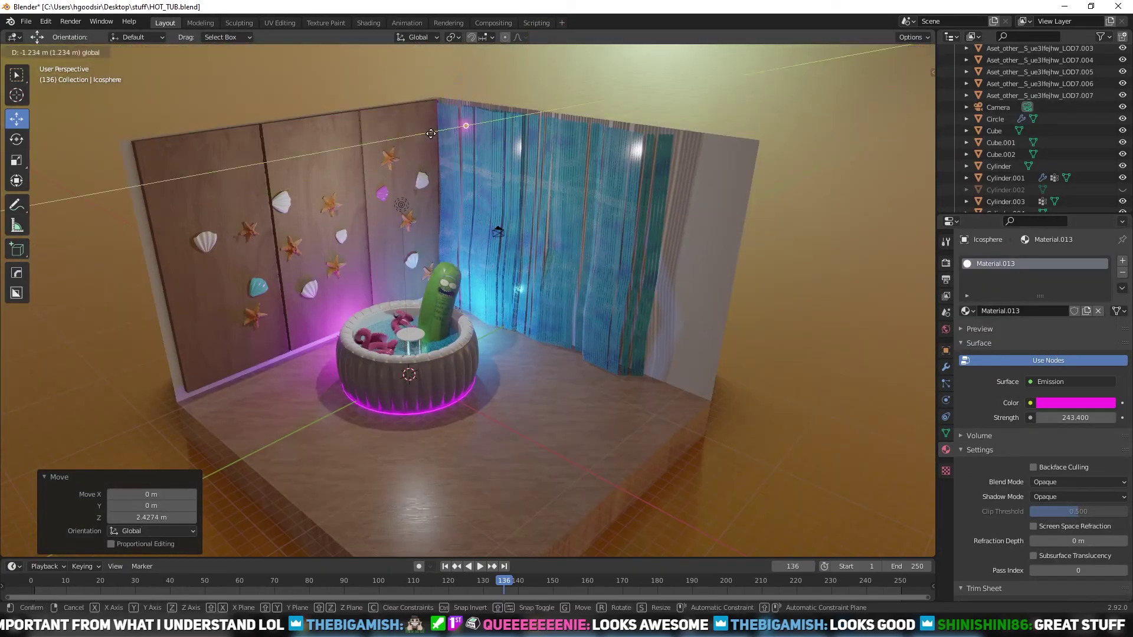
click(431, 134)
middle_drag(530, 164, 535, 160)
Duplicate the bulb several times, spacing the copies along the top of the curtain
key(shift+d)
click(532, 245)
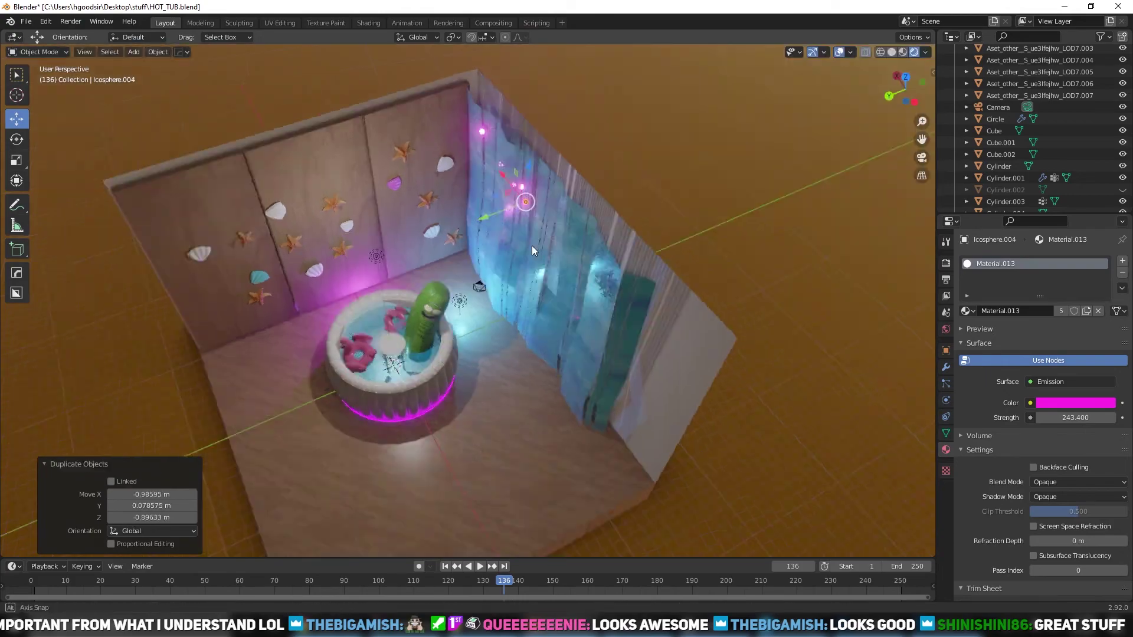
mouse_move(532, 245)
middle_down()
mouse_move(519, 219)
mouse_move(614, 257)
middle_up()
key(shift+d)
drag(531, 259, 530, 289)
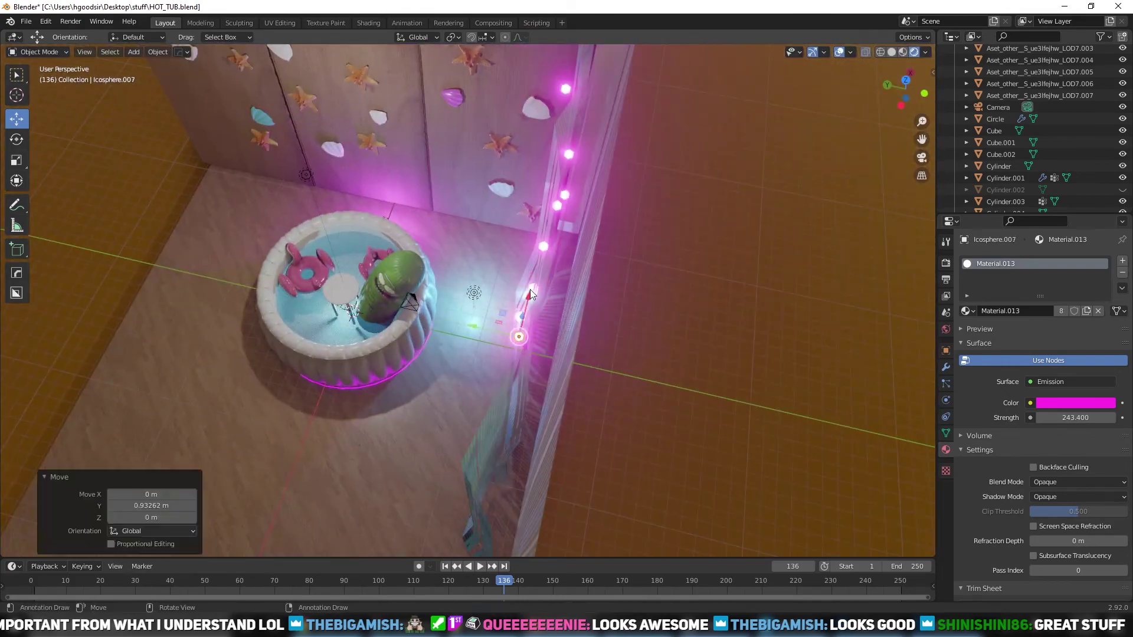
mouse_move(530, 197)
middle_down()
mouse_move(627, 215)
mouse_move(532, 326)
middle_up()
key(shift+d)
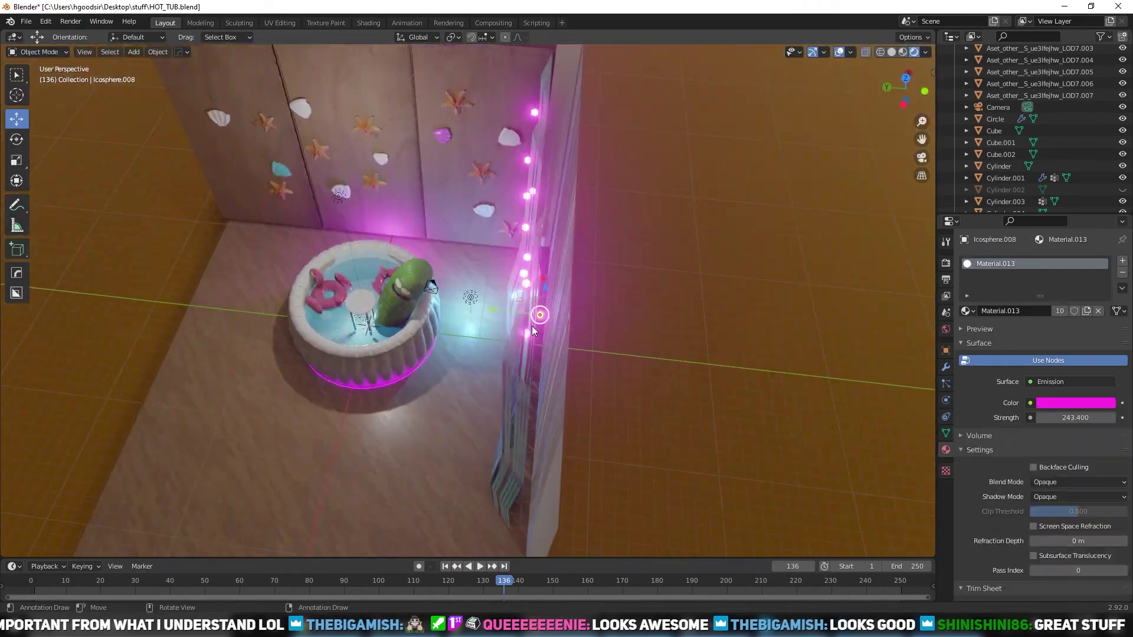
drag(532, 326, 606, 310)
key(KP_7)
key(shift+d)
scroll(375, 364, up, 3)
Set the bulbs' glow colours to pink and warm white, then view through the camera
click(171, 370)
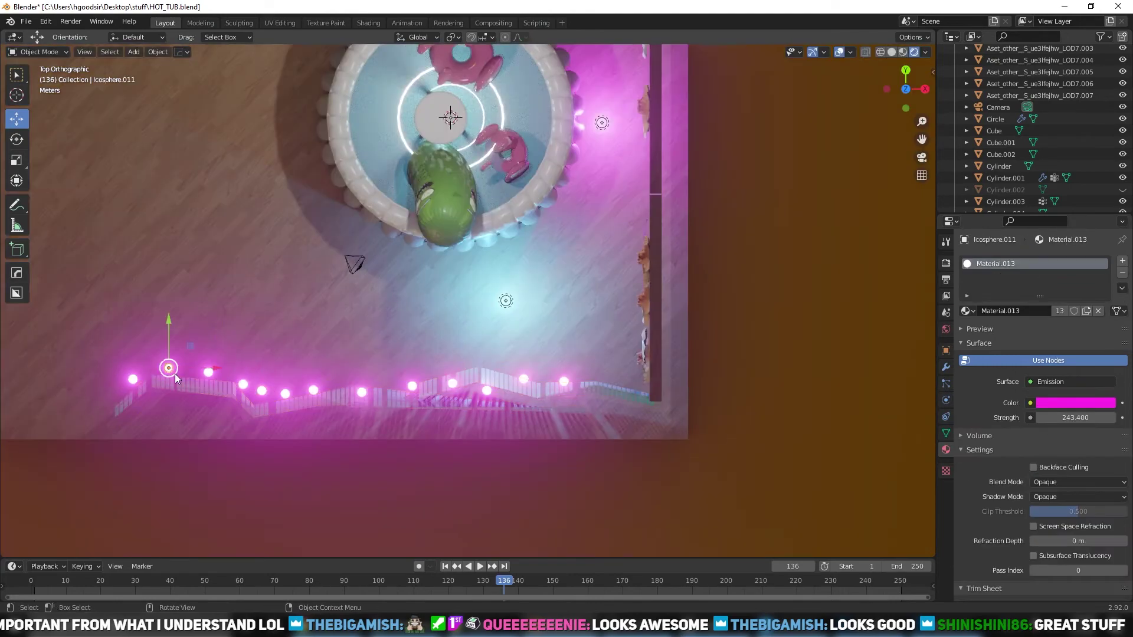
middle_drag(525, 381, 478, 155)
click(479, 154)
click(1075, 403)
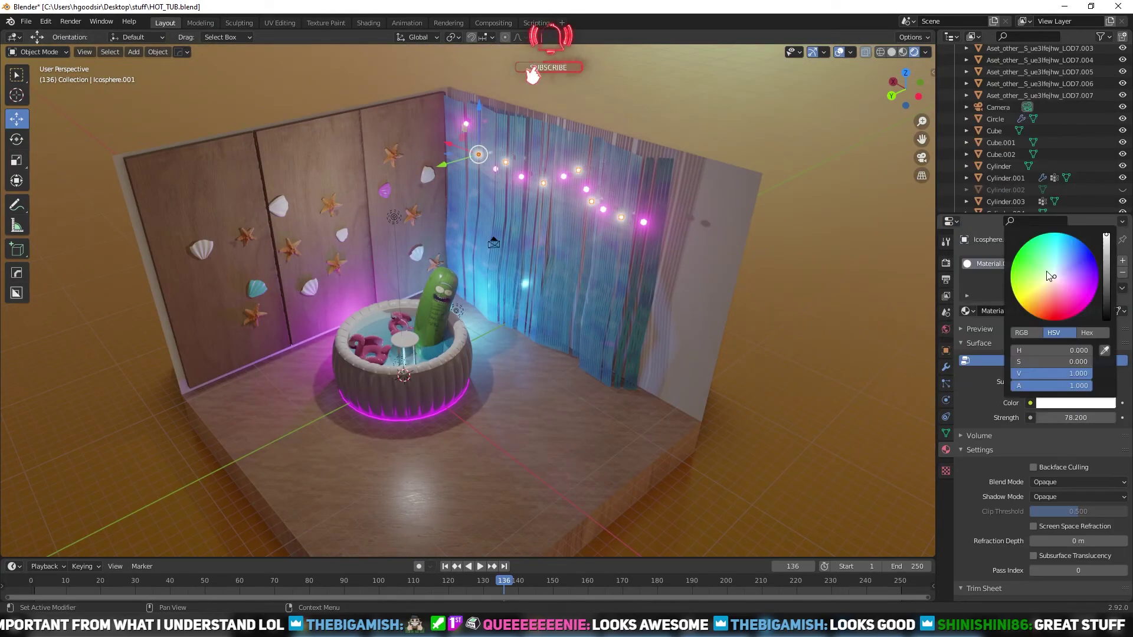
key(KP_0)
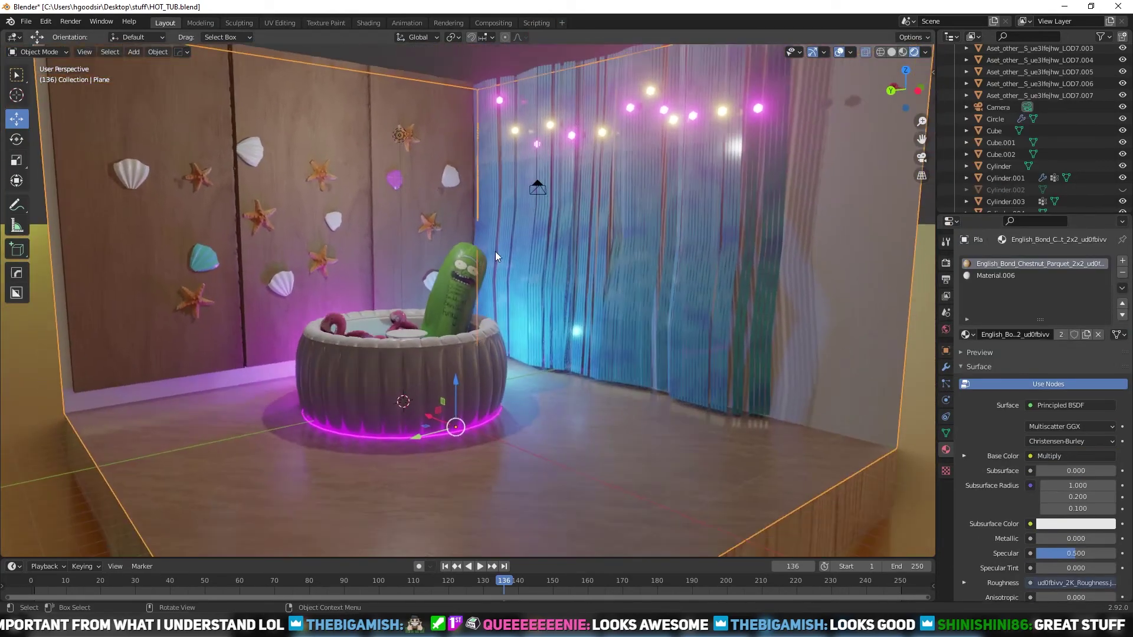
Tint the World background colour purple-blue
scroll(495, 252, up, 5)
click(839, 166)
scroll(590, 294, down, 6)
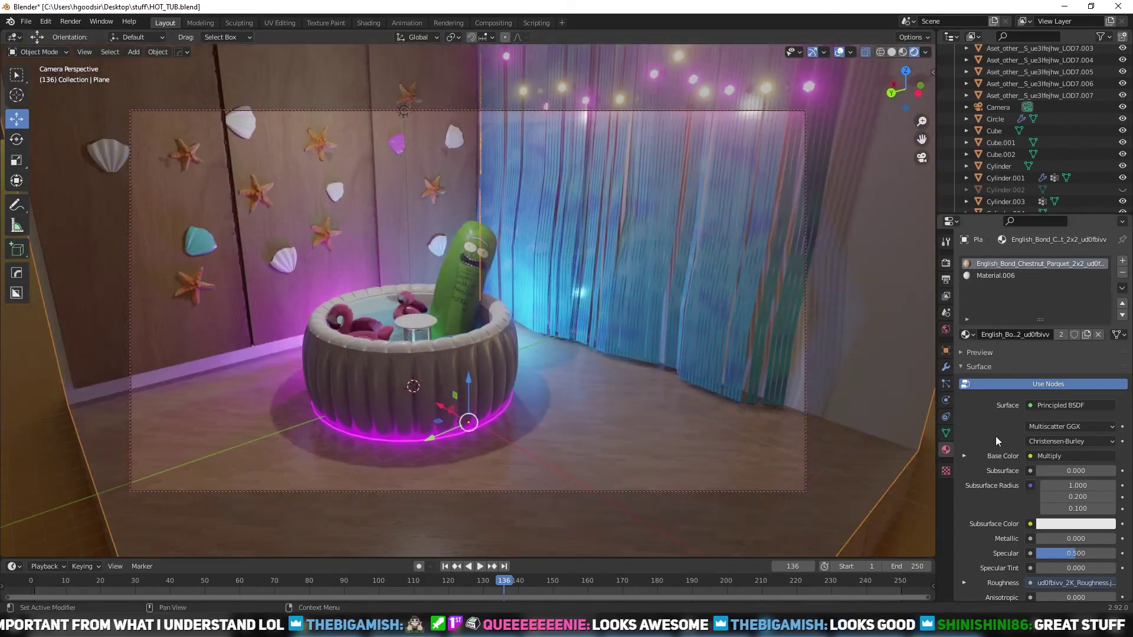
click(946, 262)
click(946, 329)
Add a point light above the room with 5 MW power and shadows turned off
click(133, 52)
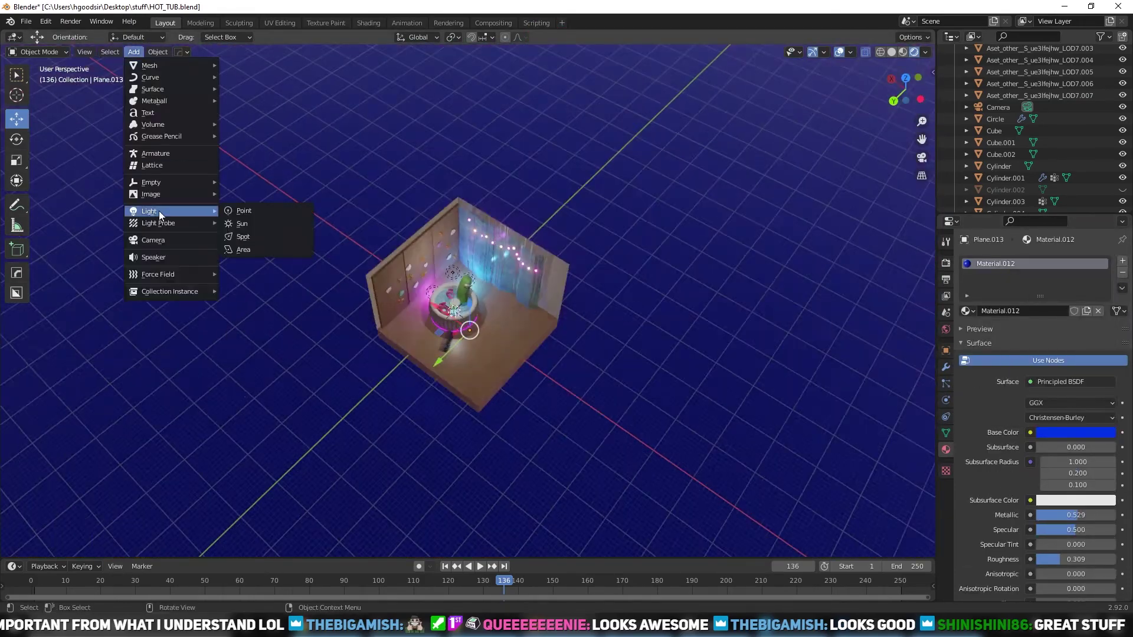
click(240, 212)
key(KP_0)
click(1085, 335)
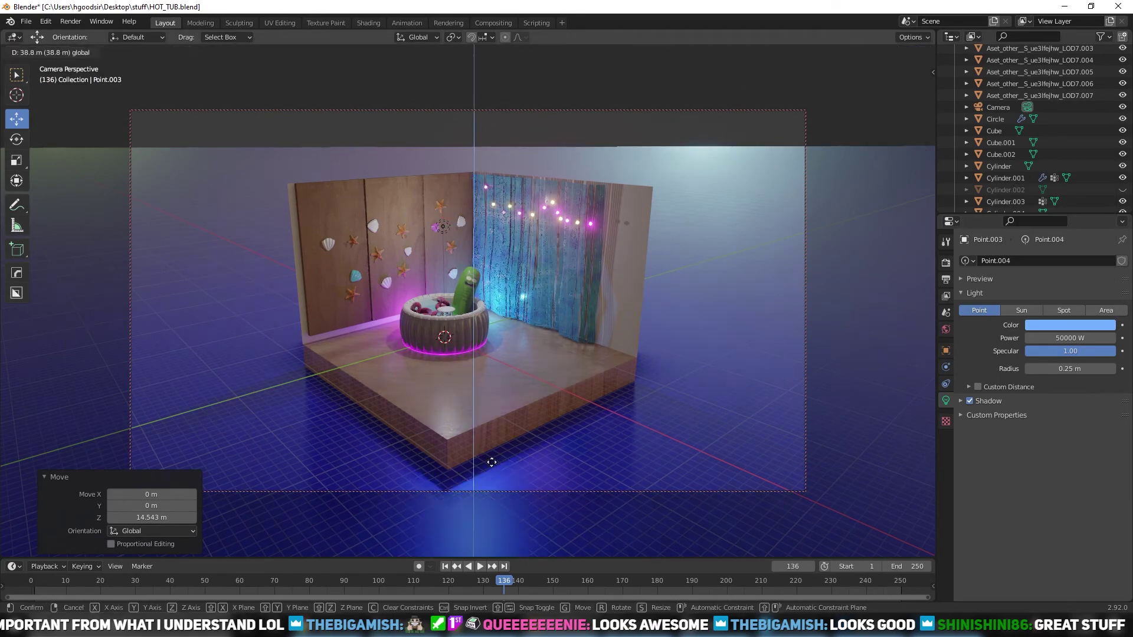
key(Return)
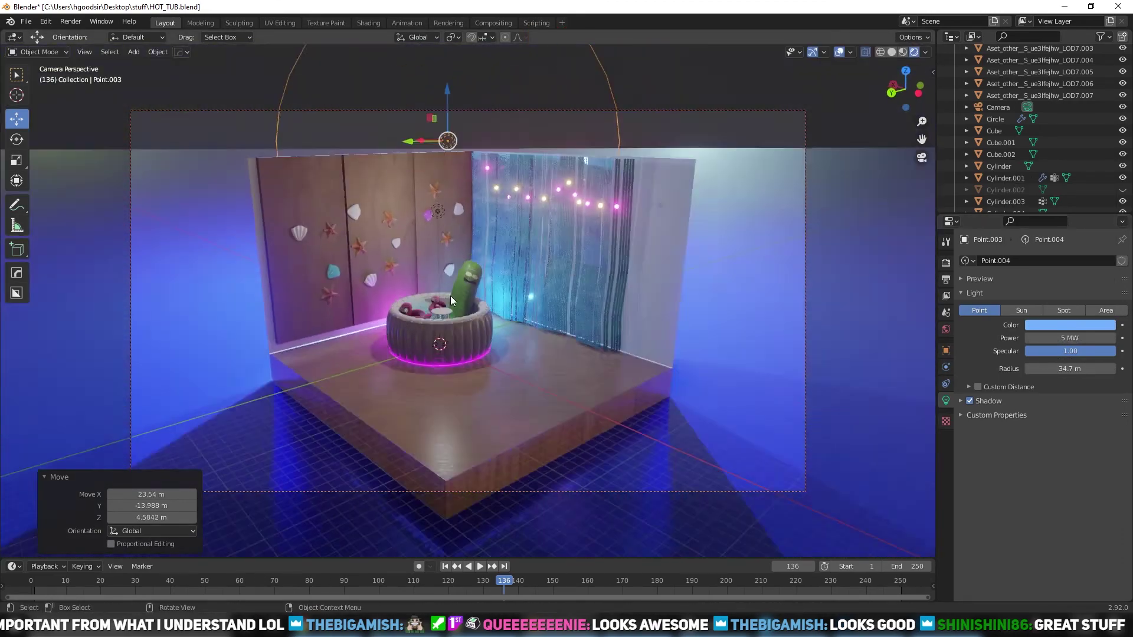
click(969, 401)
text(1)
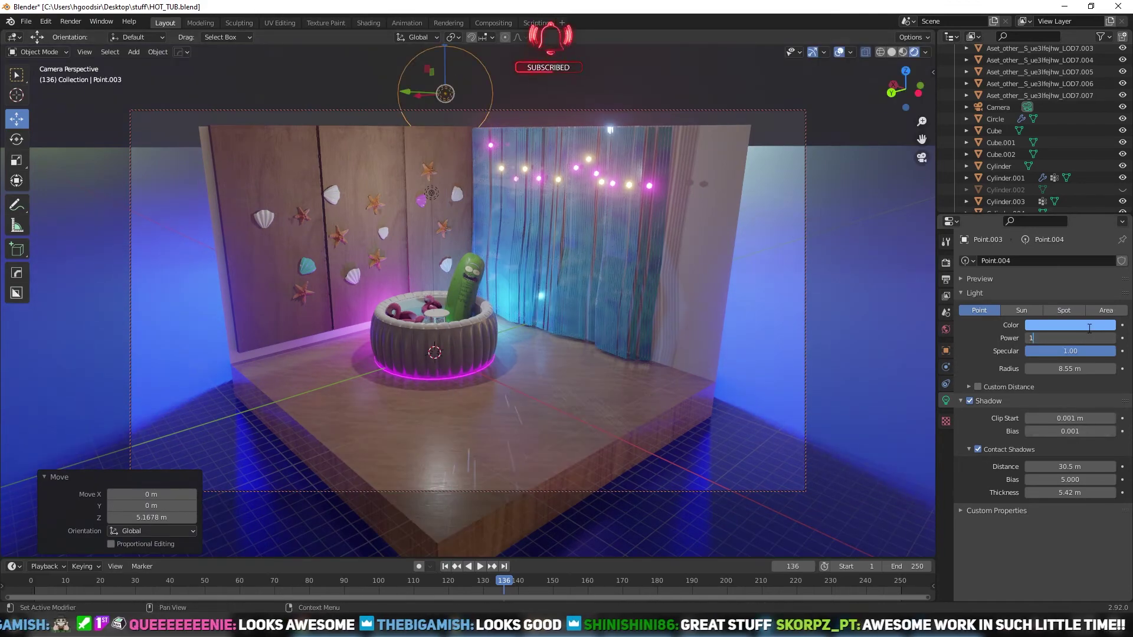
key(Return)
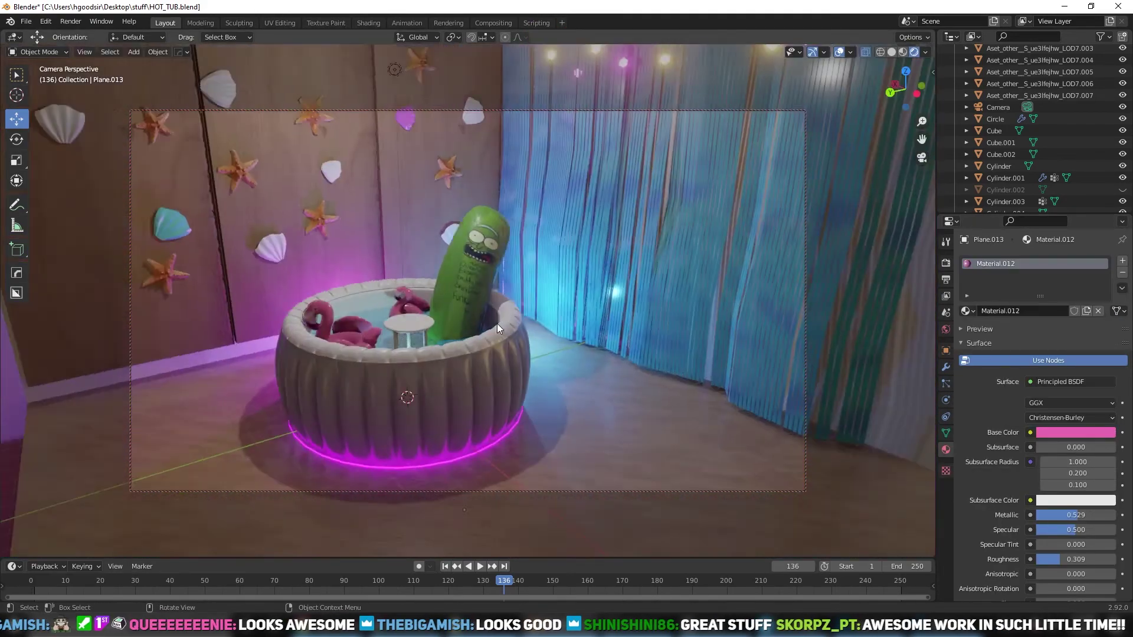
Enable the camera's Depth of Field with an F-Stop of 0.1
click(997, 106)
click(946, 400)
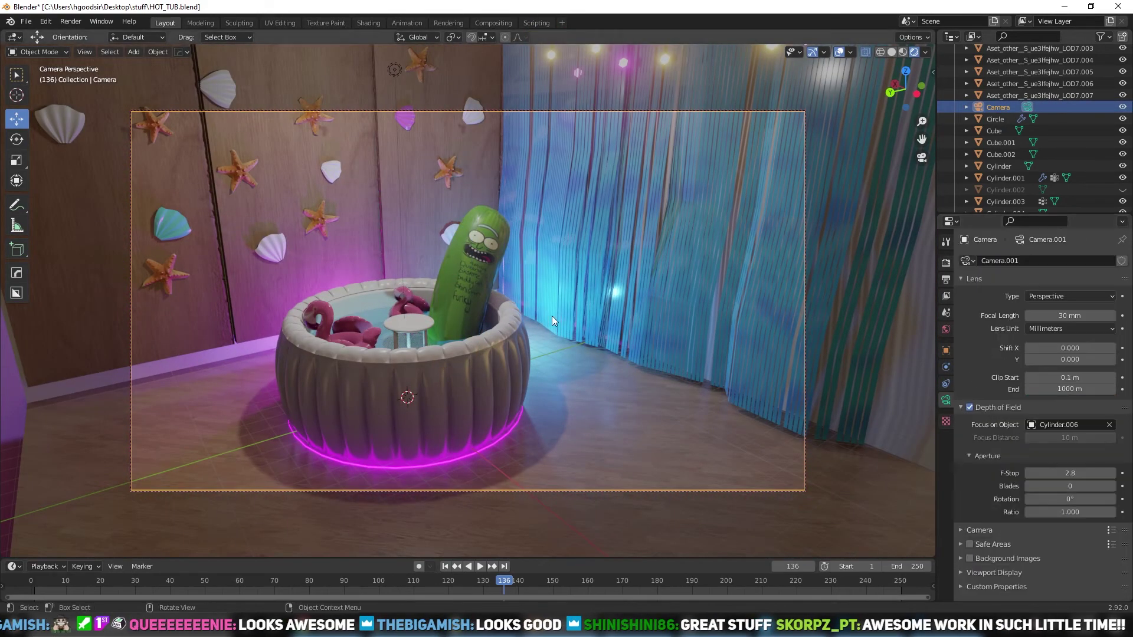
scroll(484, 303, down, 5)
click(945, 263)
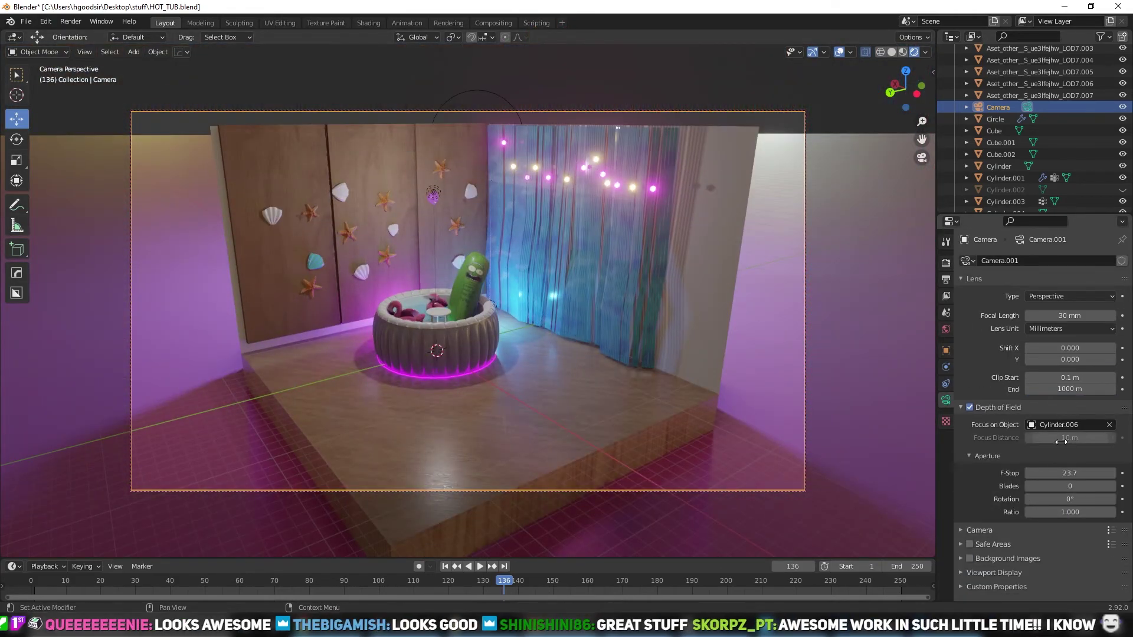
double_click(1070, 473)
text(0.1)
key(Return)
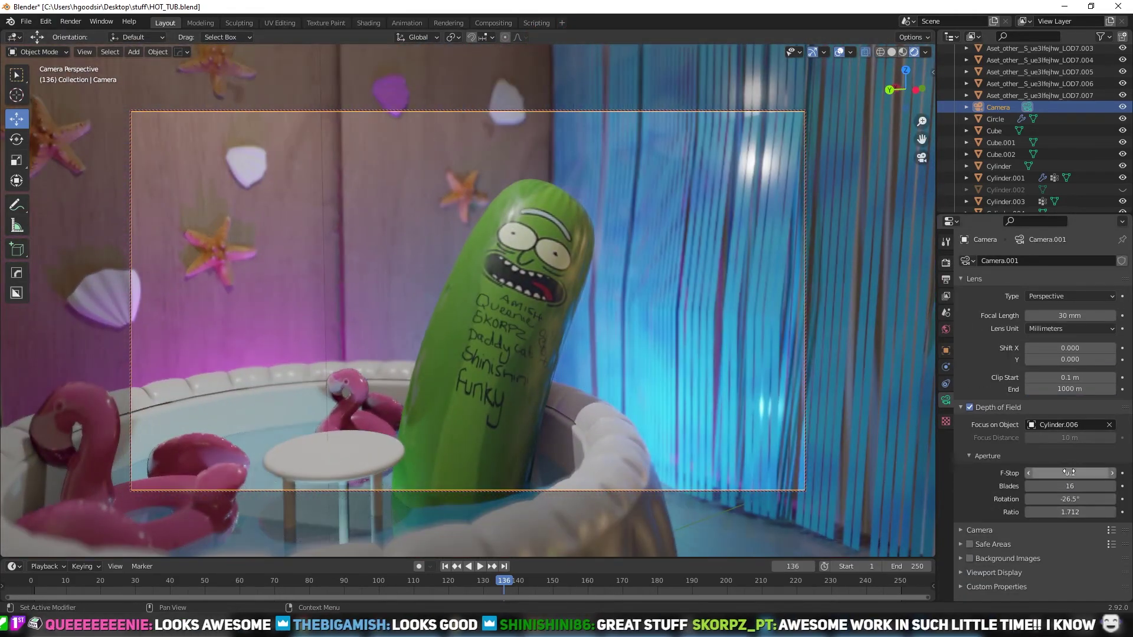
scroll(573, 285, up, 3)
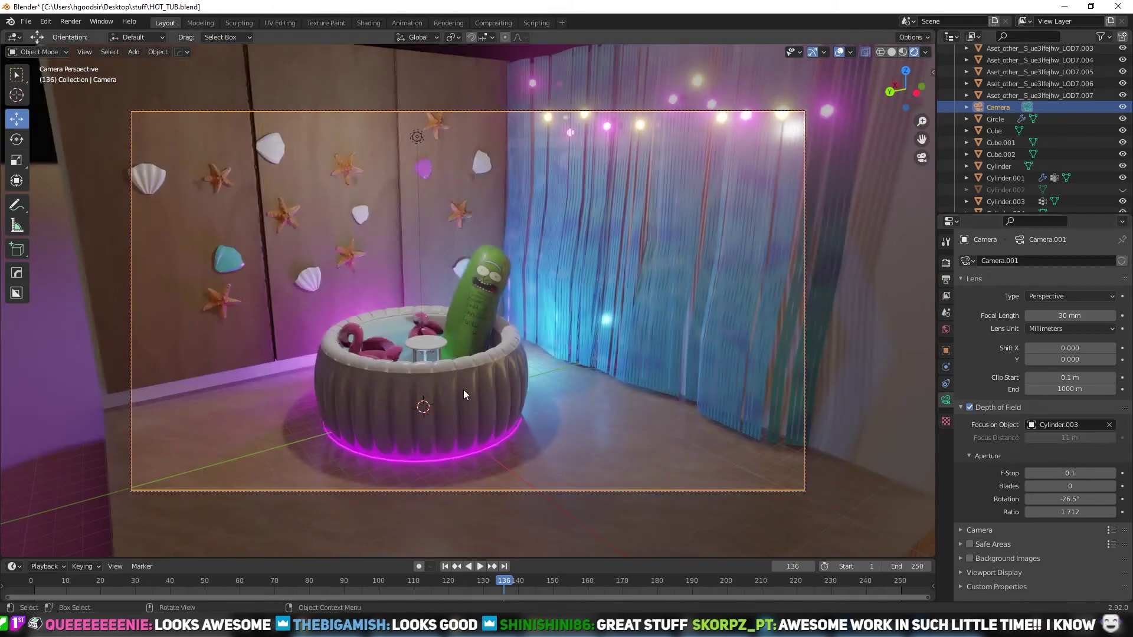